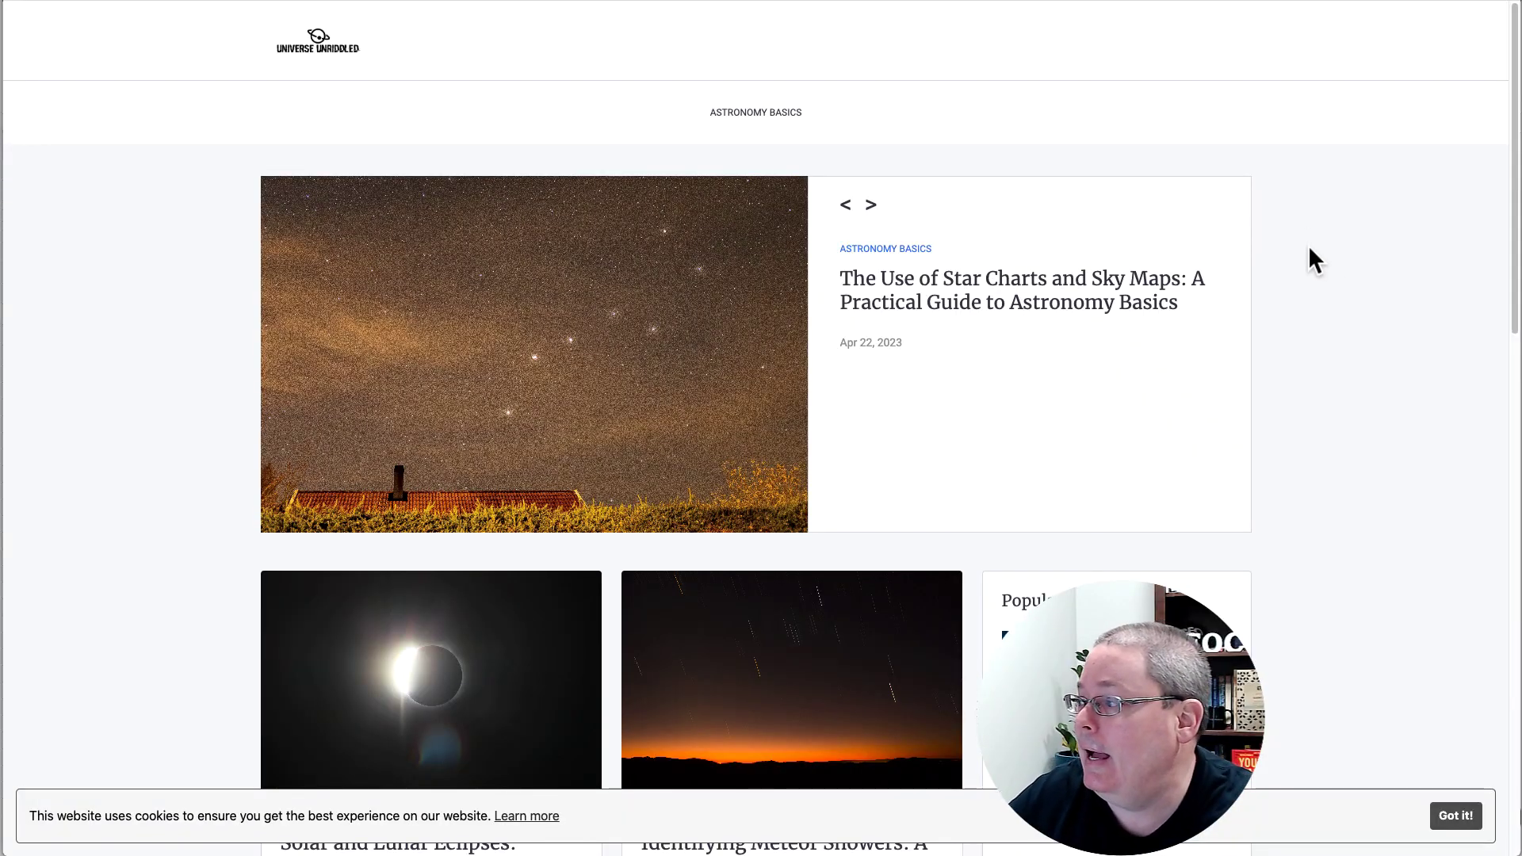
- Scroll down through the live Universe Unriddled astronomy blog to look over its posts
scroll(1334, 272, down, 2)
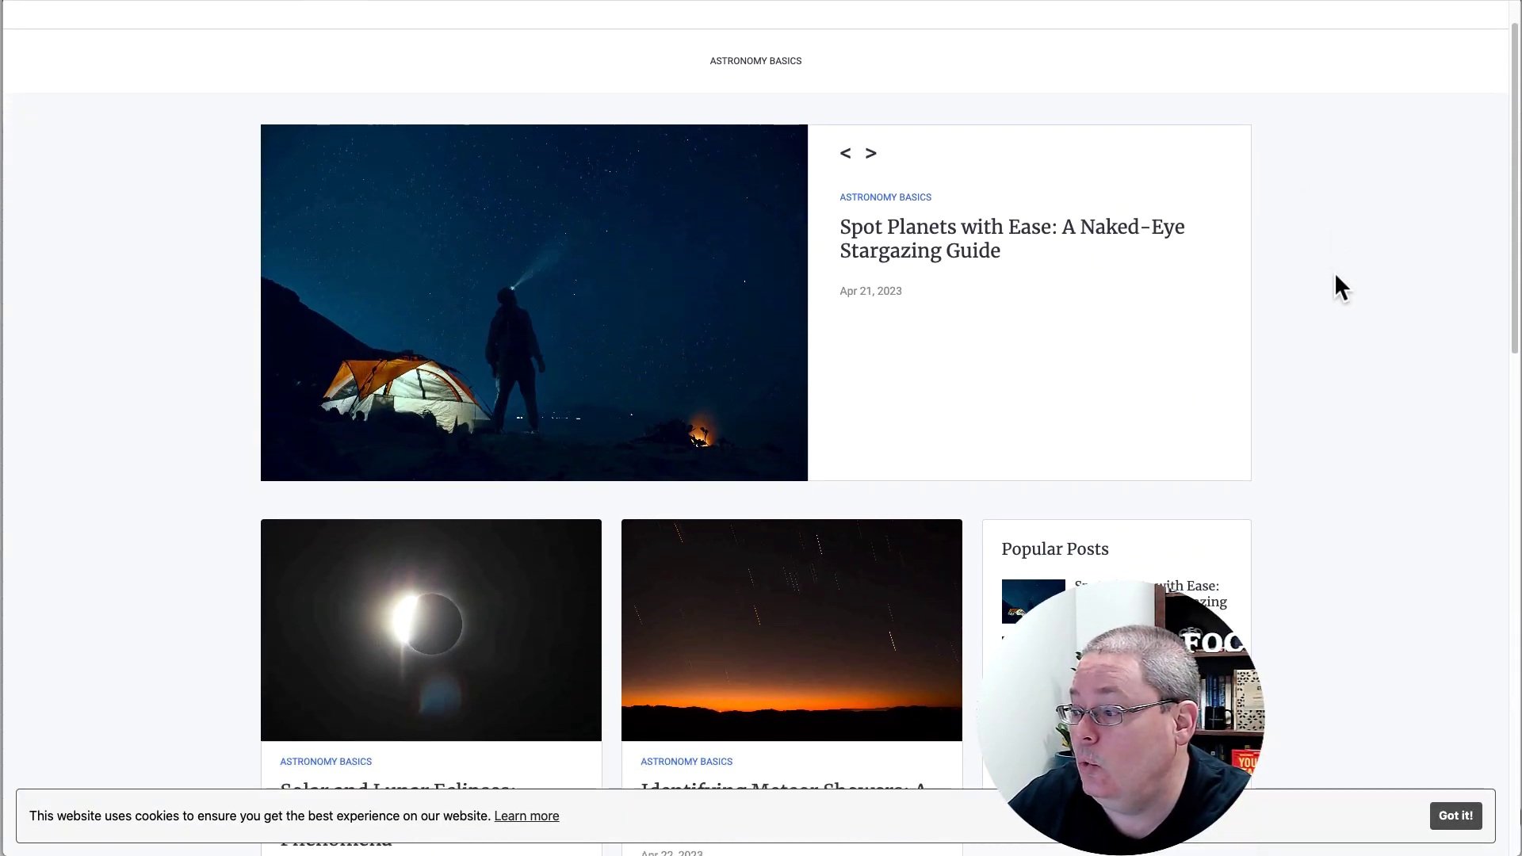
scroll(1340, 287, down, 2)
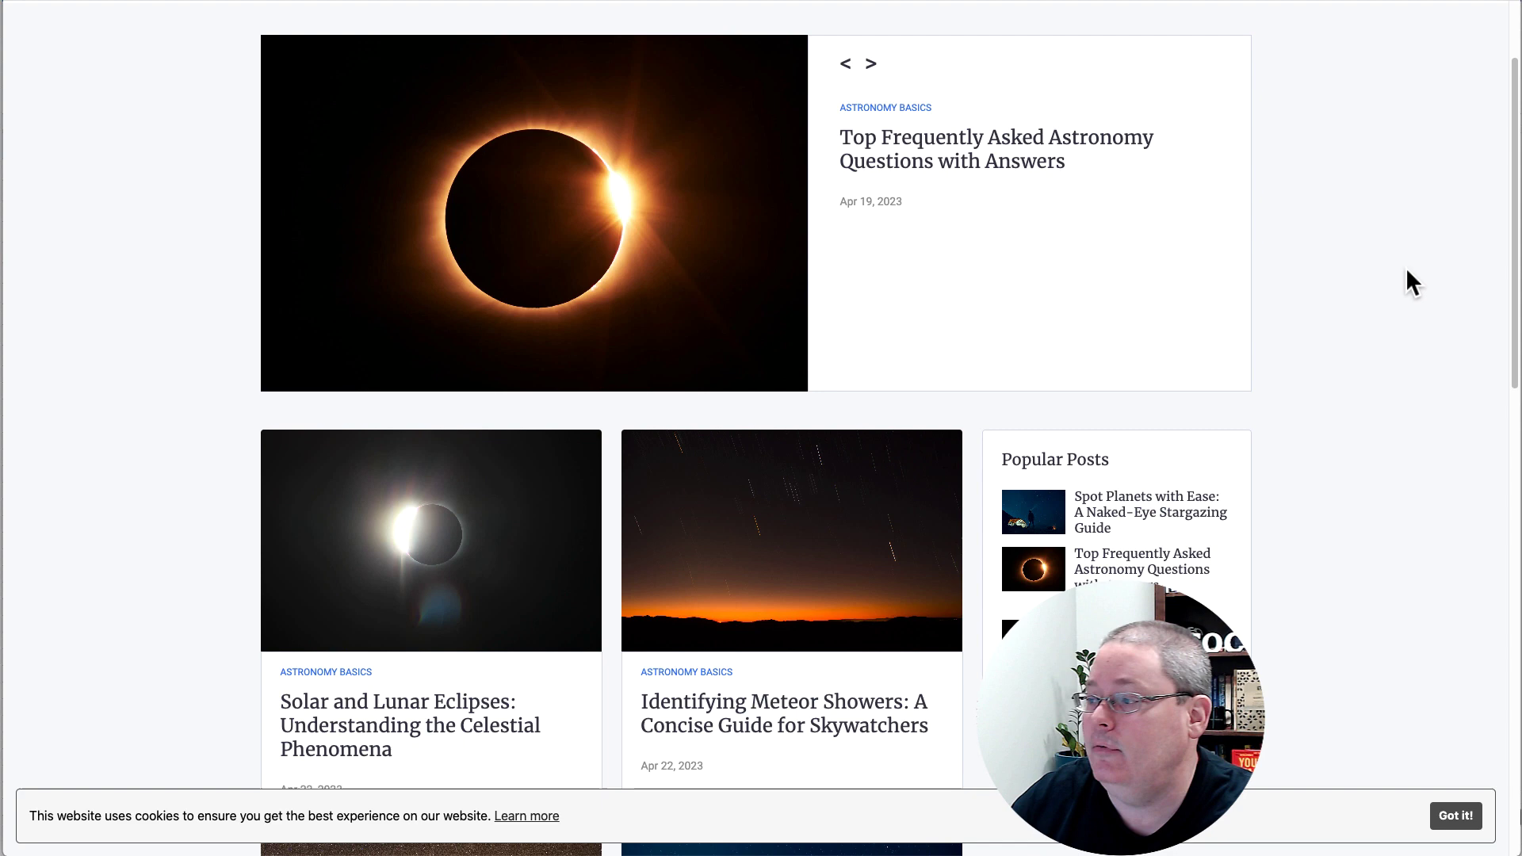
scroll(1372, 284, down, 4)
scroll(1373, 287, down, 5)
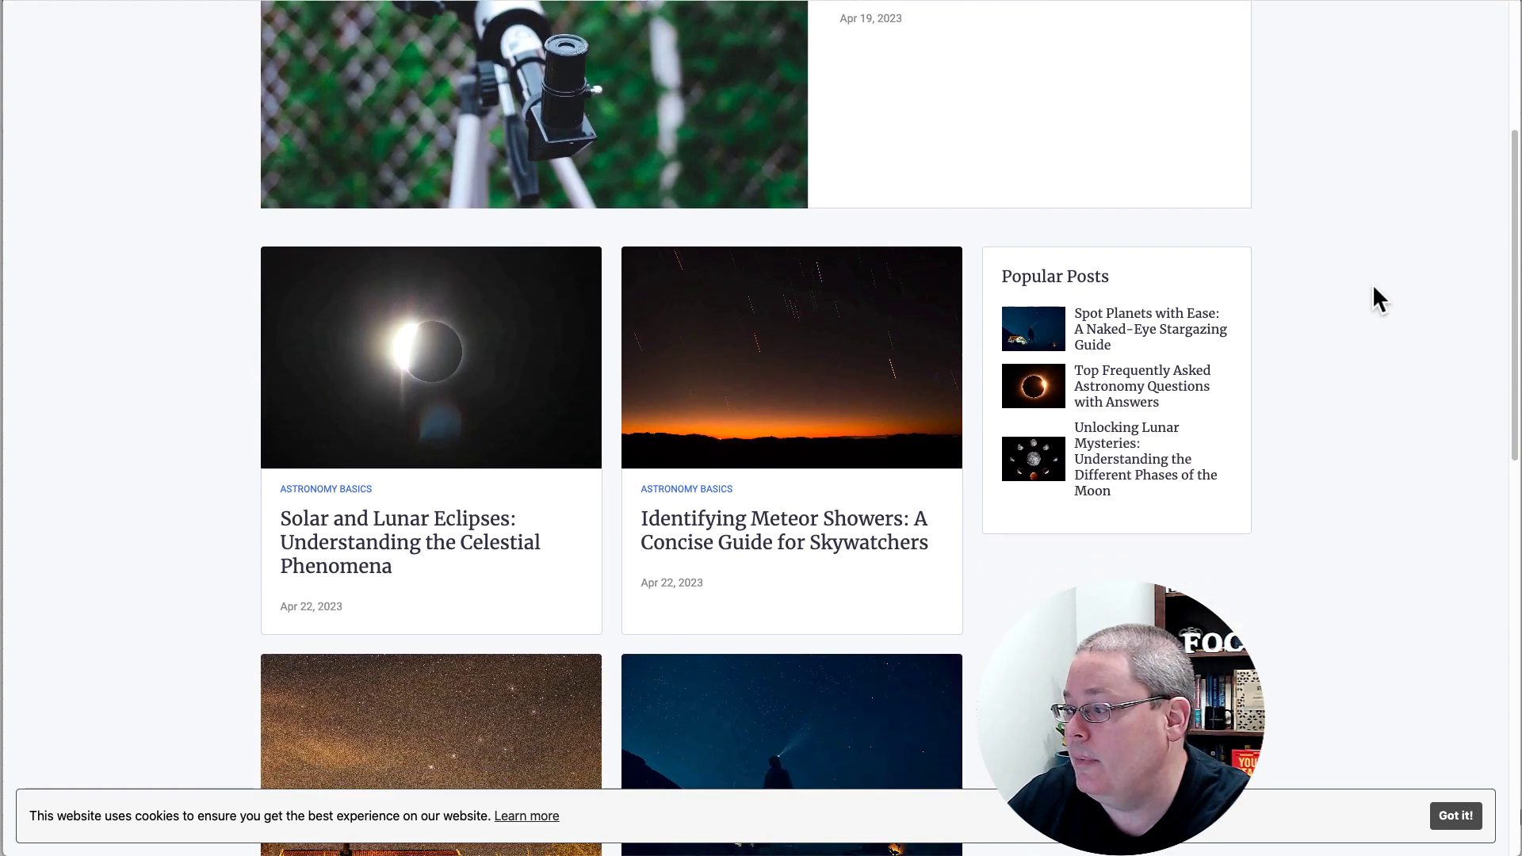
scroll(1372, 284, down, 2)
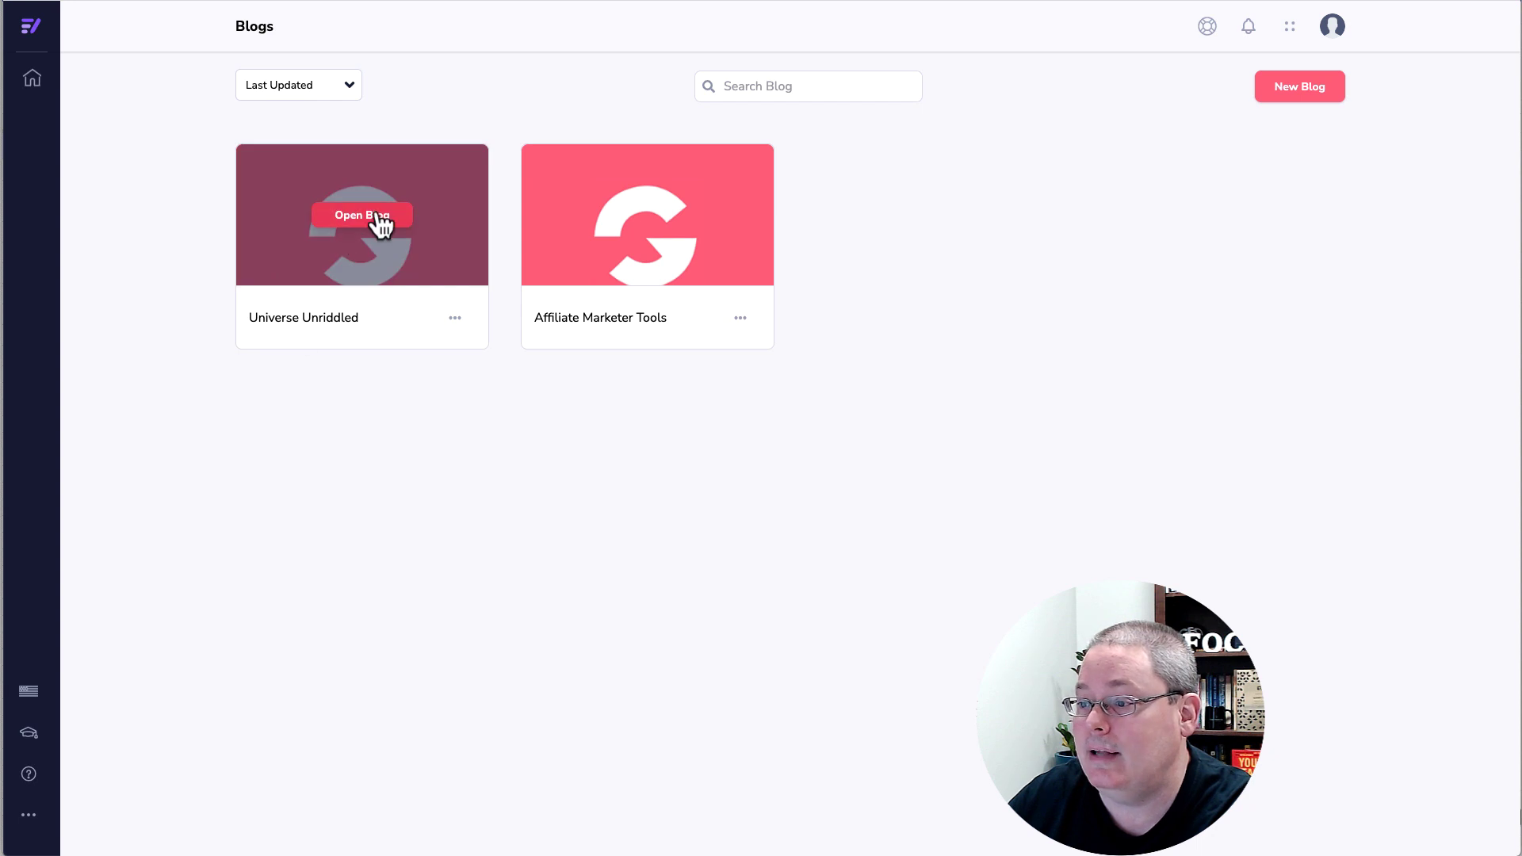
- Open the Universe Unriddled blog's posts and the Solar and Lunar Eclipses post's options menu
click(378, 226)
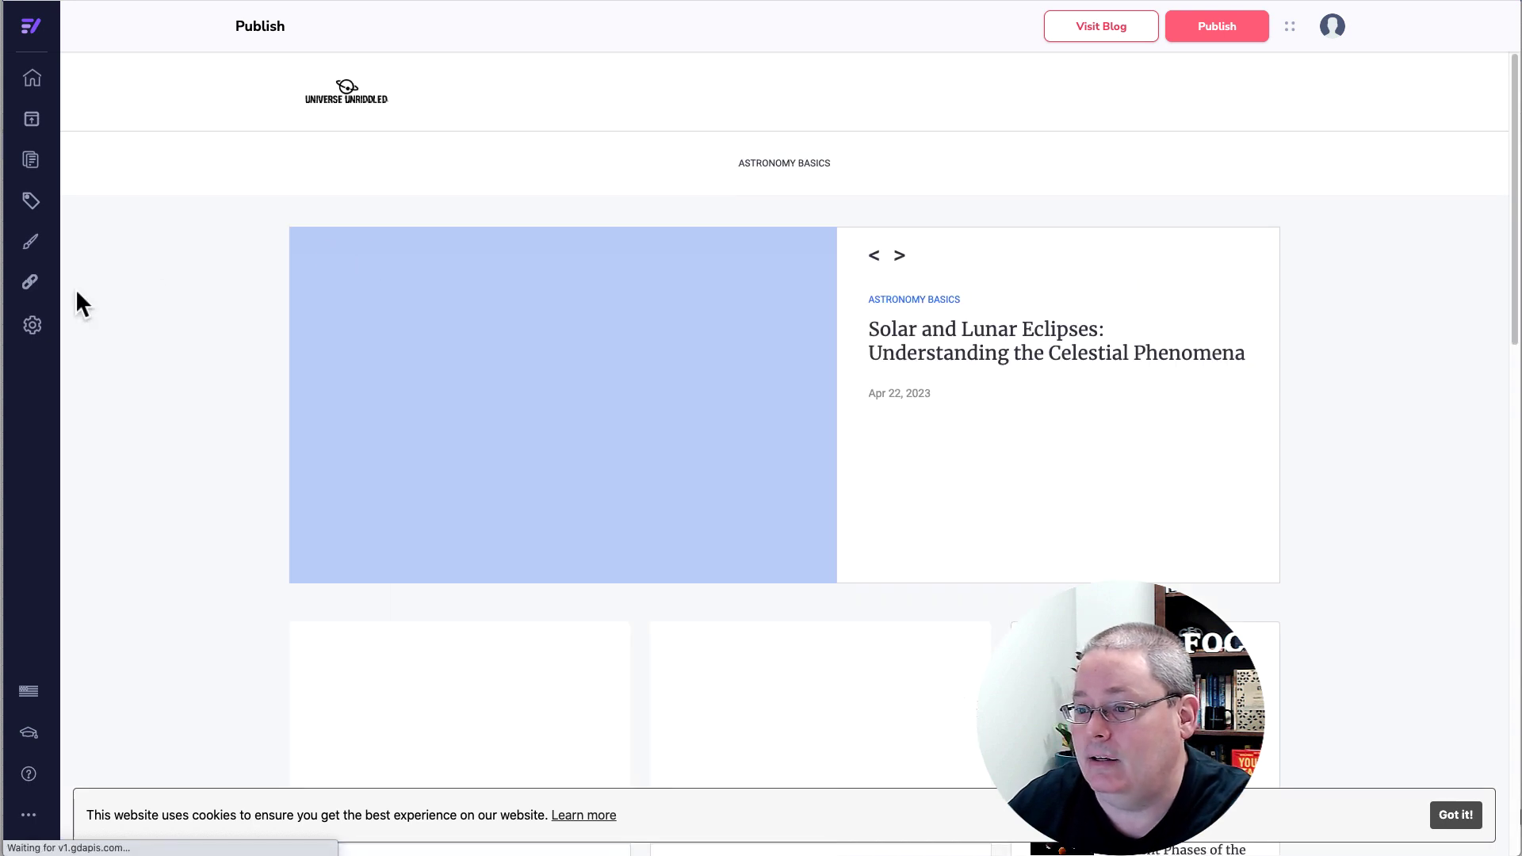
click(30, 160)
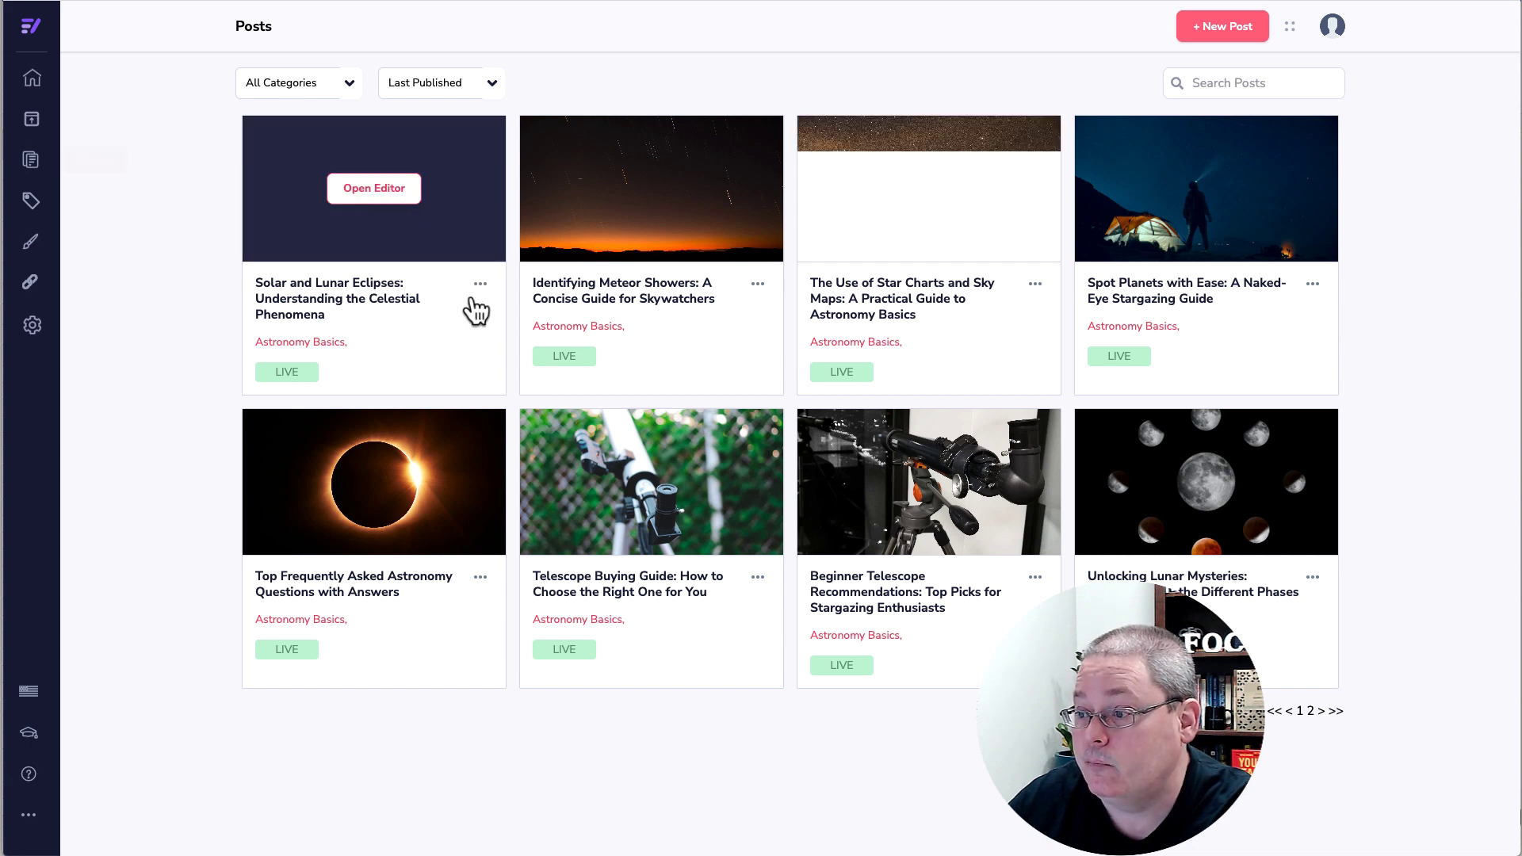
click(481, 283)
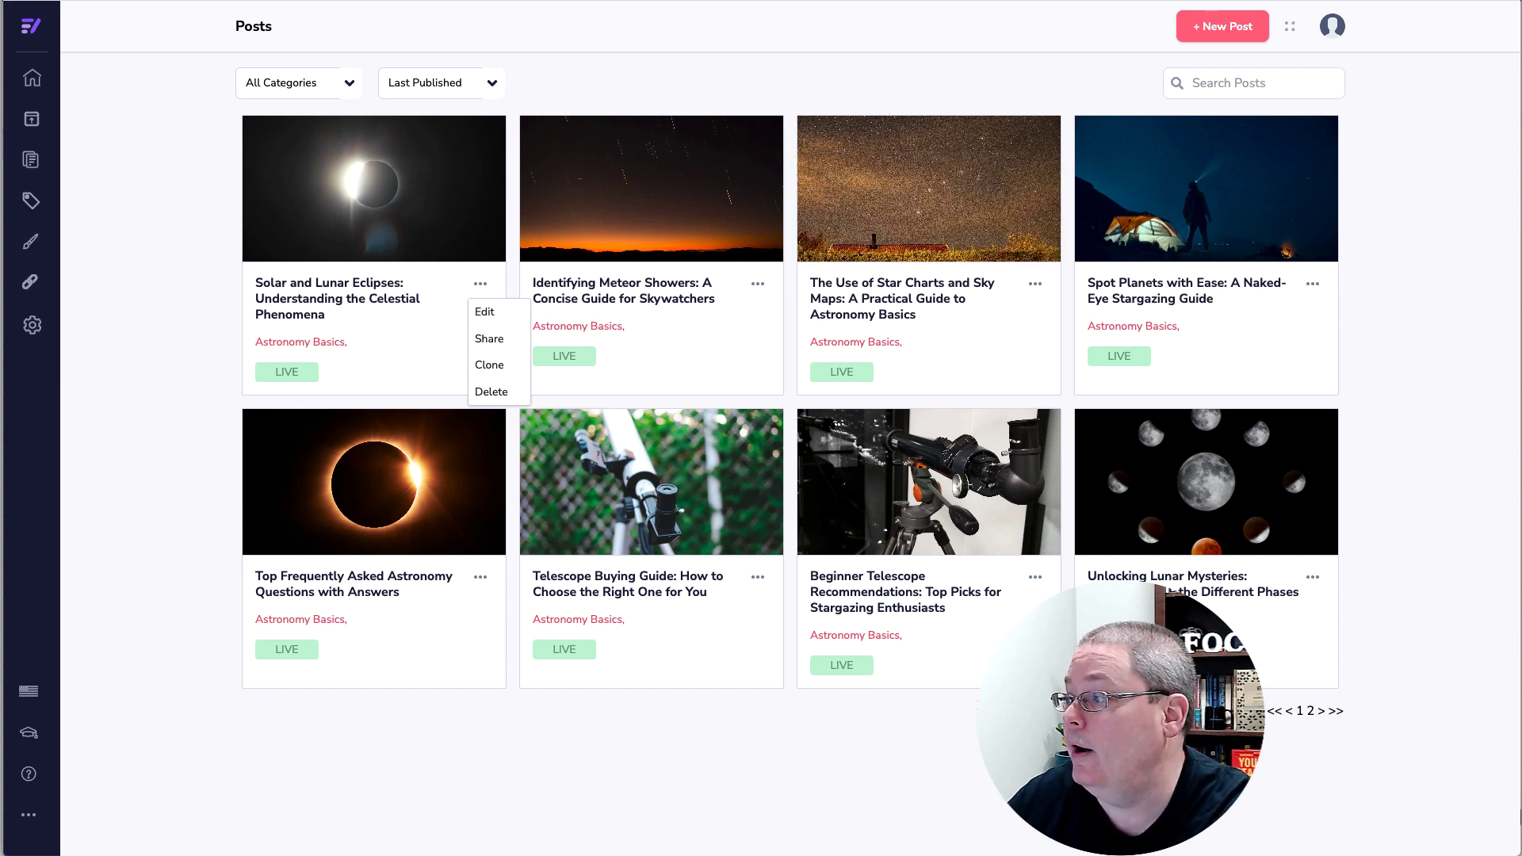
- Switch to the live blog page and scroll back up to the top
key(ctrl+Tab)
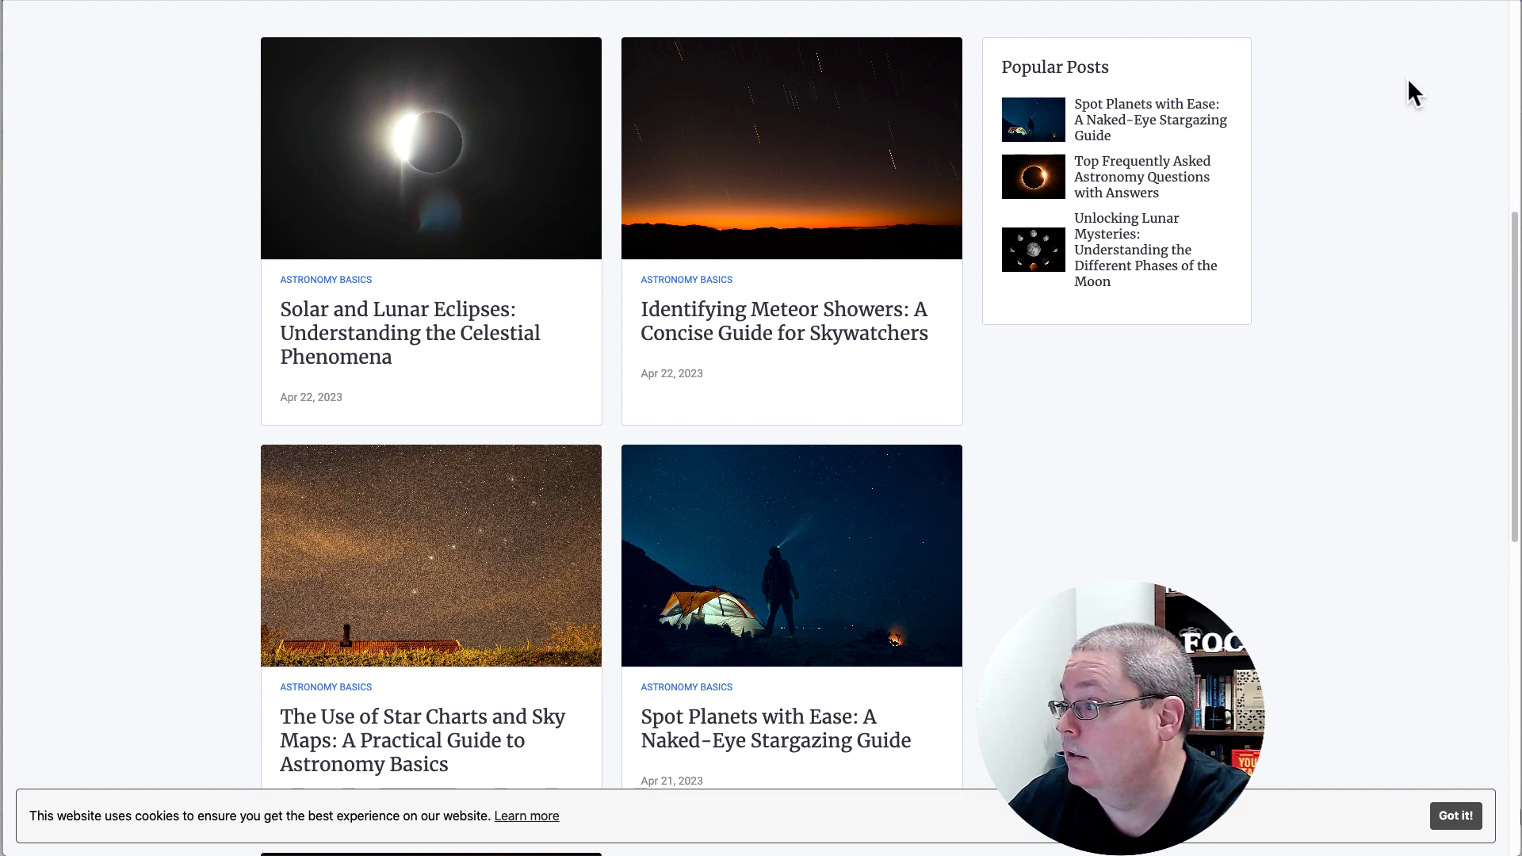
scroll(1401, 87, up, 4)
scroll(1336, 292, up, 2)
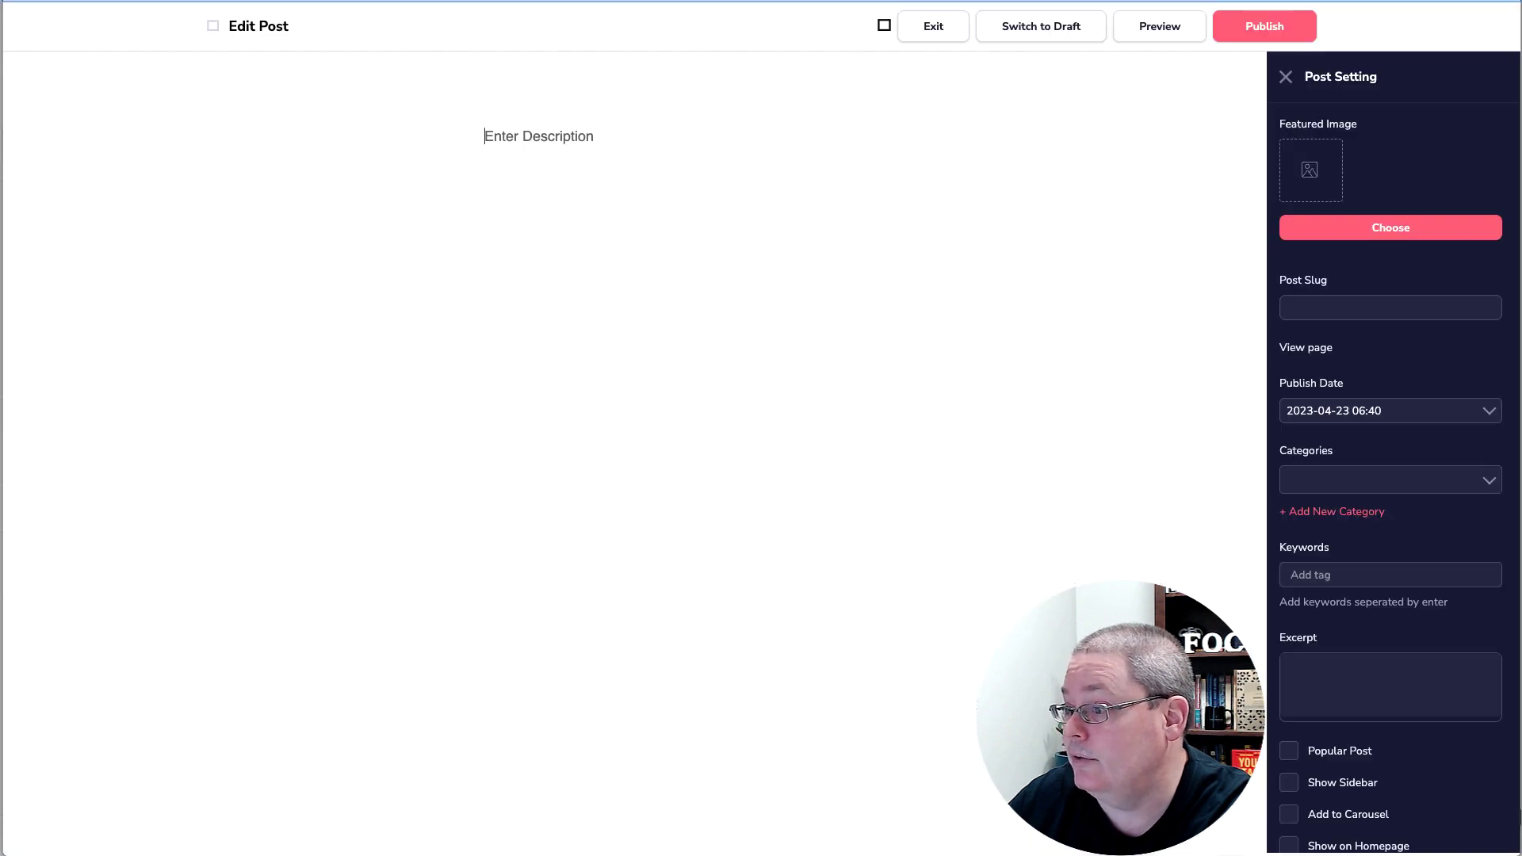
- Close and reopen the Post Setting panel on the Solar and Lunar Eclipses post
scroll(1155, 435, down, 1)
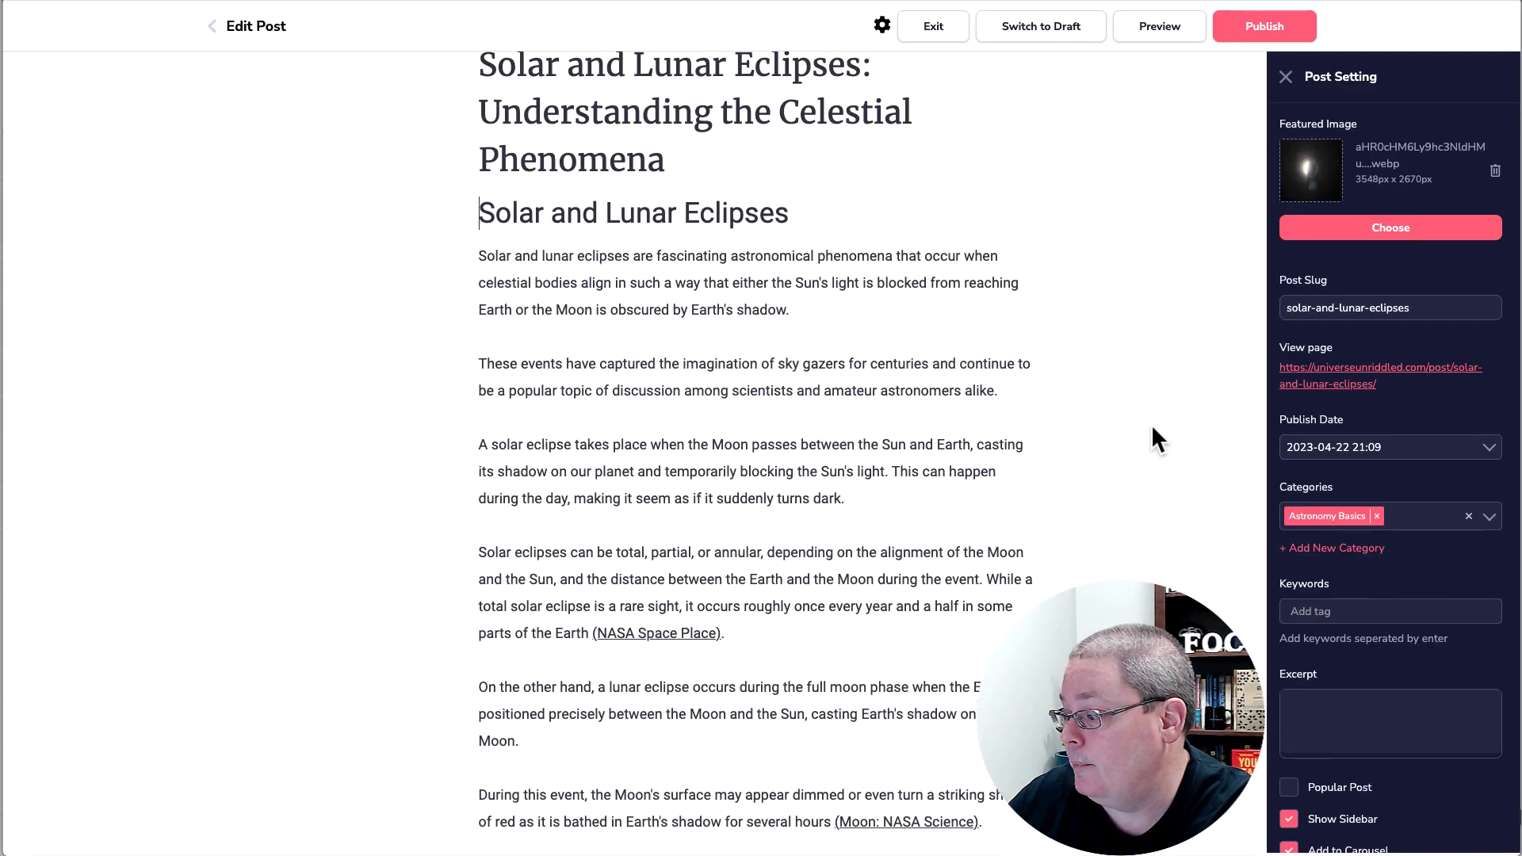
scroll(1165, 452, up, 1)
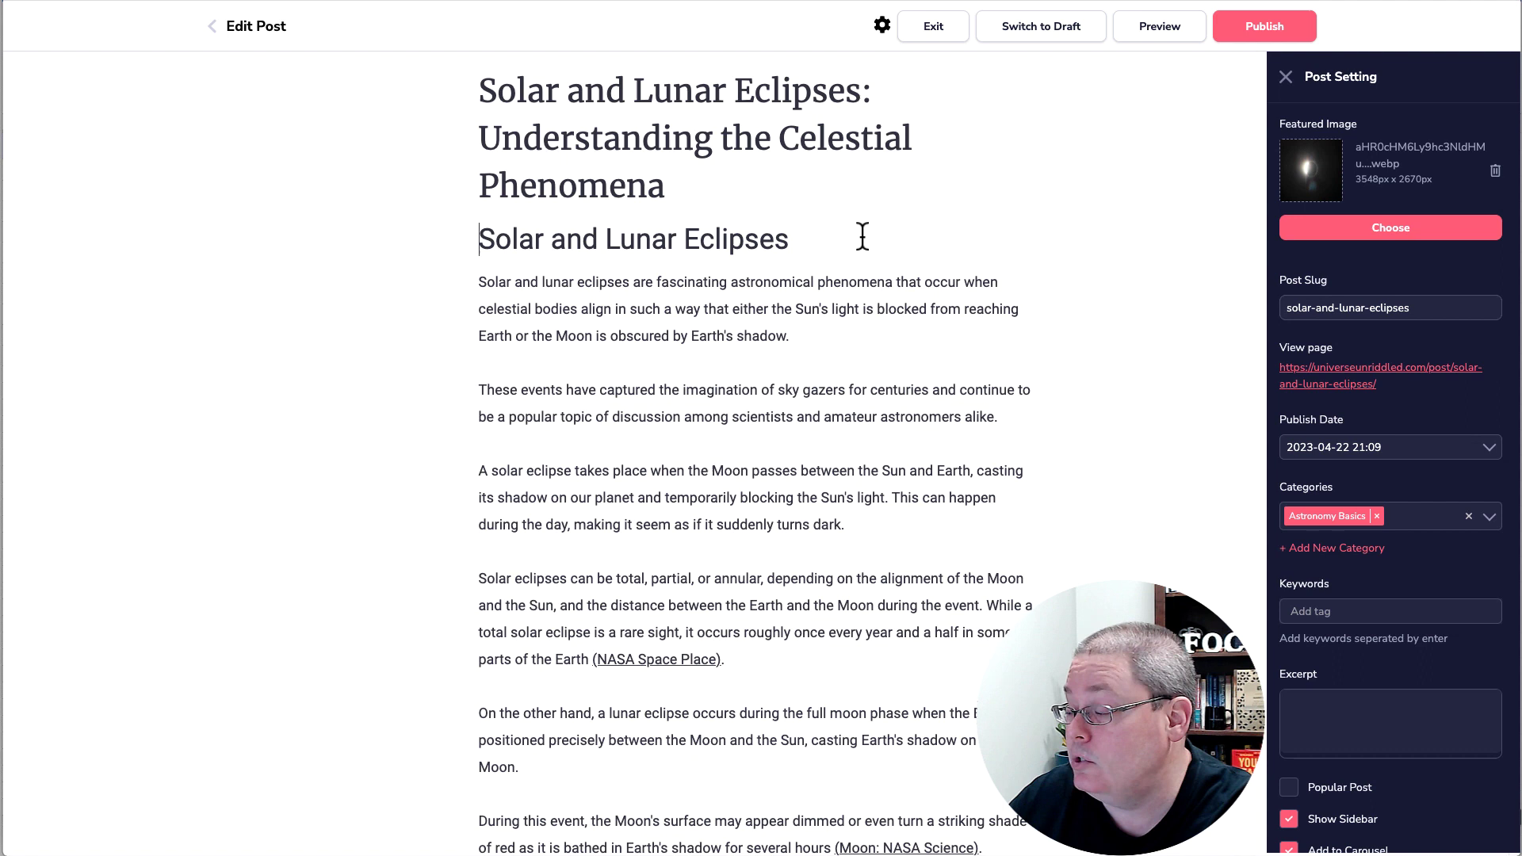
scroll(1373, 476, down, 1)
scroll(1372, 476, up, 1)
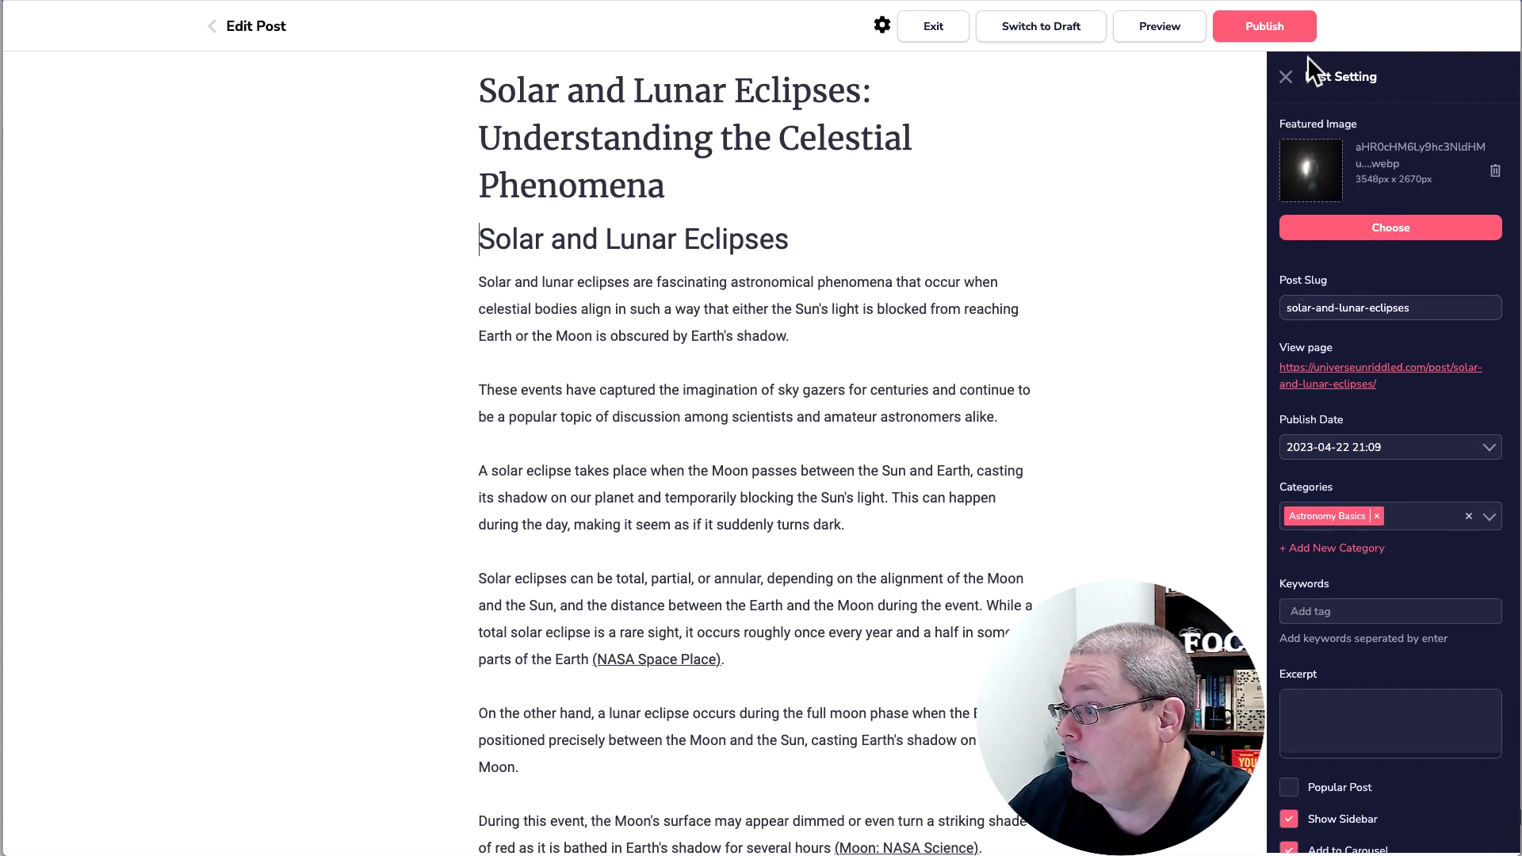
click(880, 30)
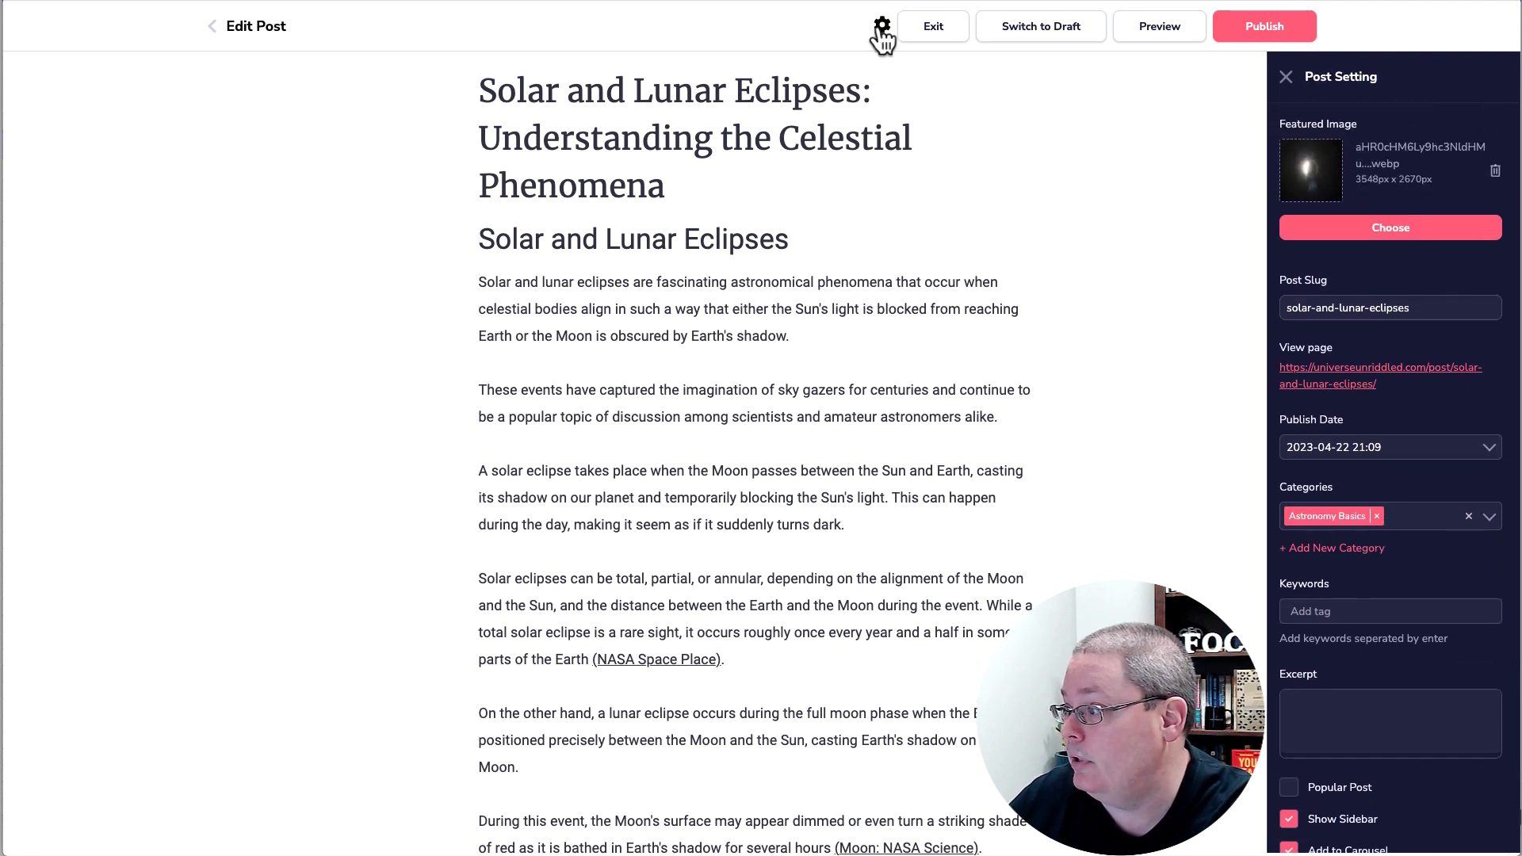
click(882, 32)
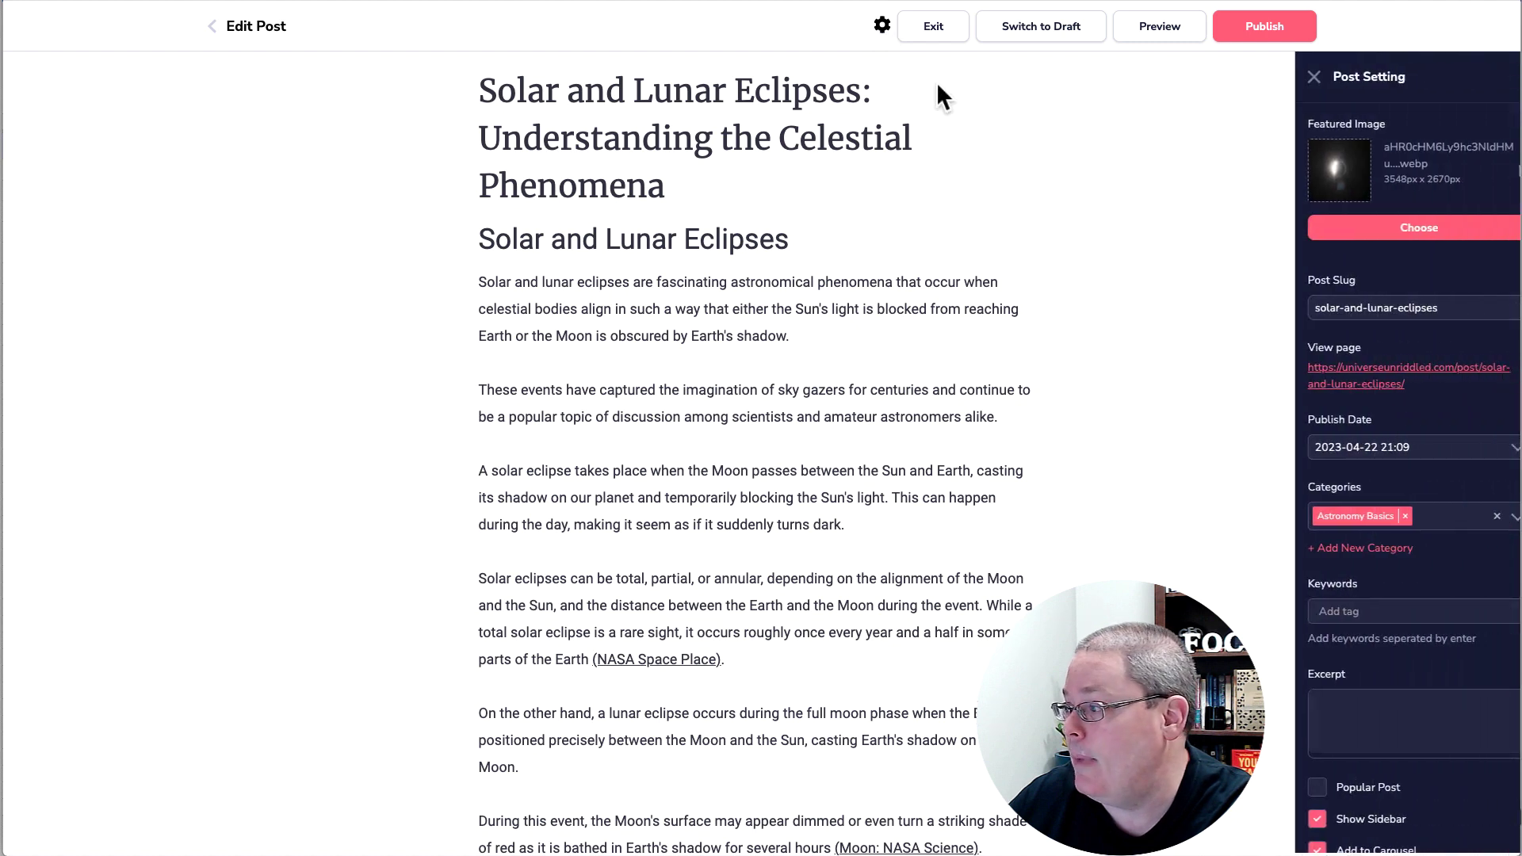
- Tick and then untick Popular Post, leaving the post's settings unchanged
scroll(1382, 474, down, 2)
scroll(1382, 474, down, 2)
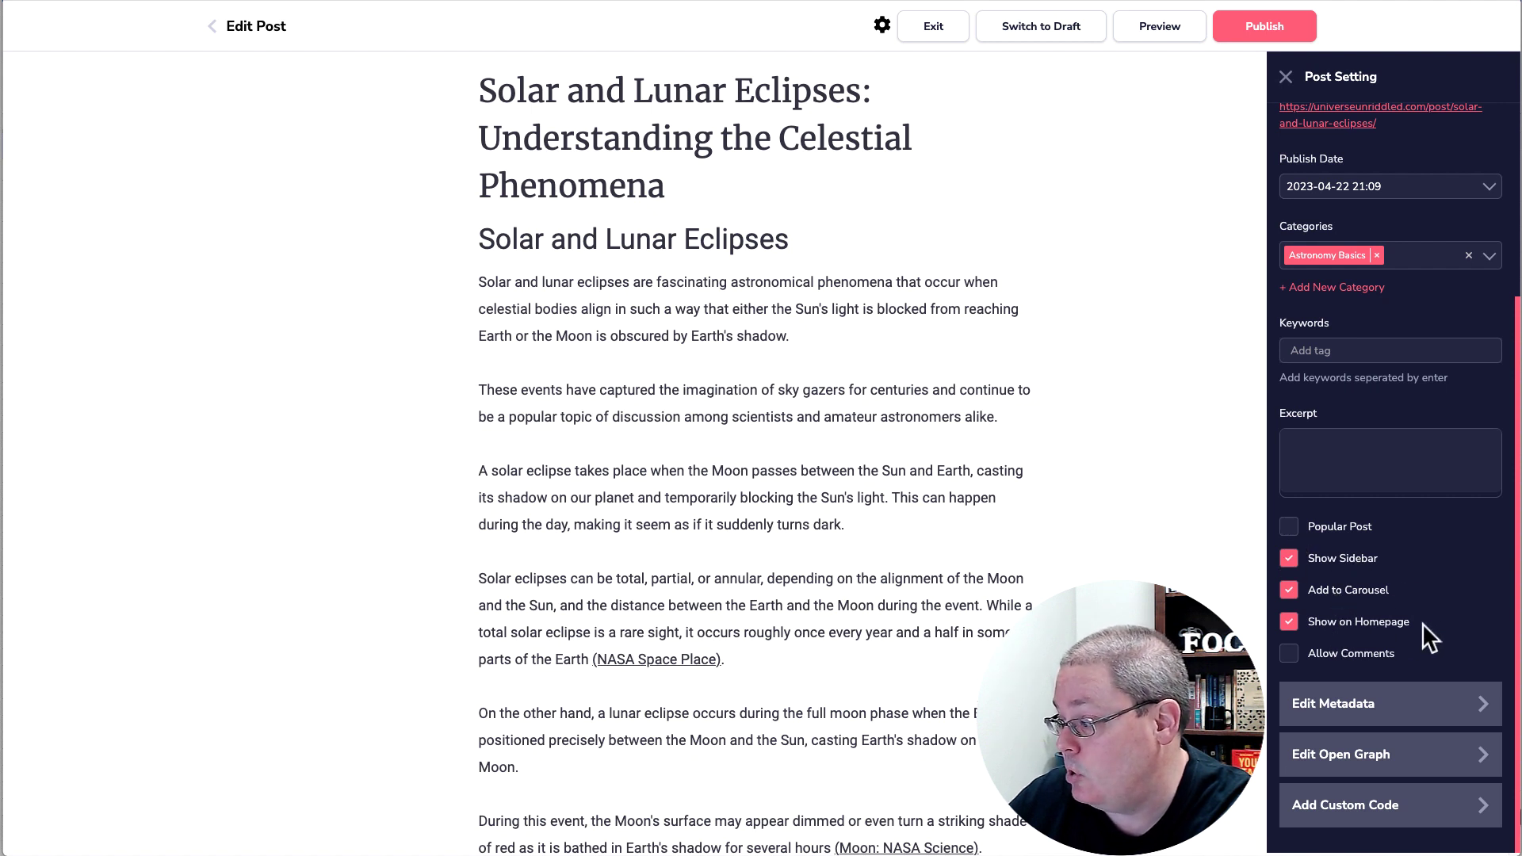
click(1290, 529)
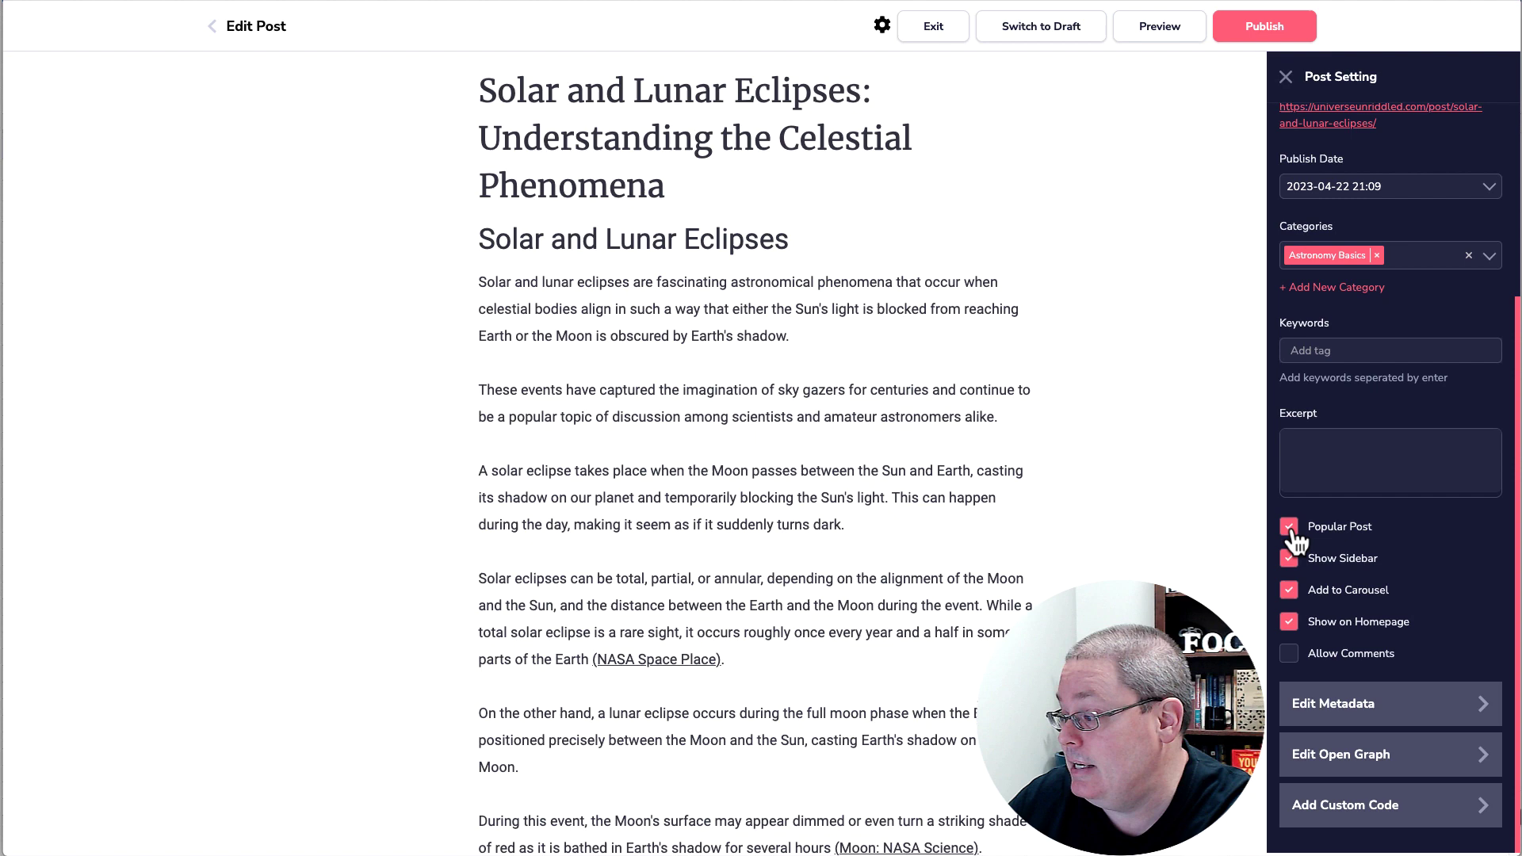
click(1289, 528)
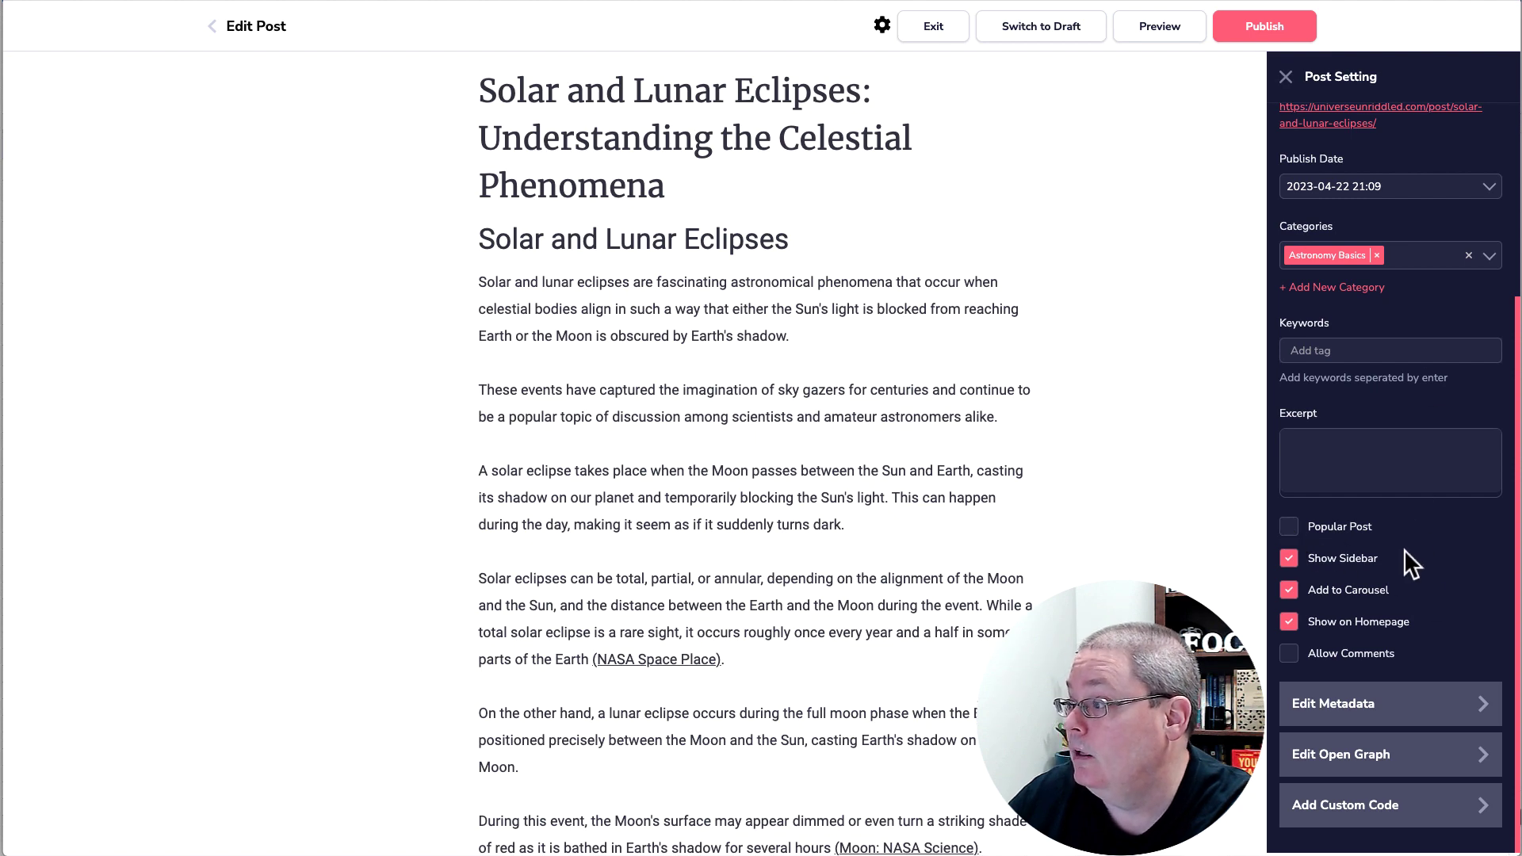
scroll(1404, 550, up, 5)
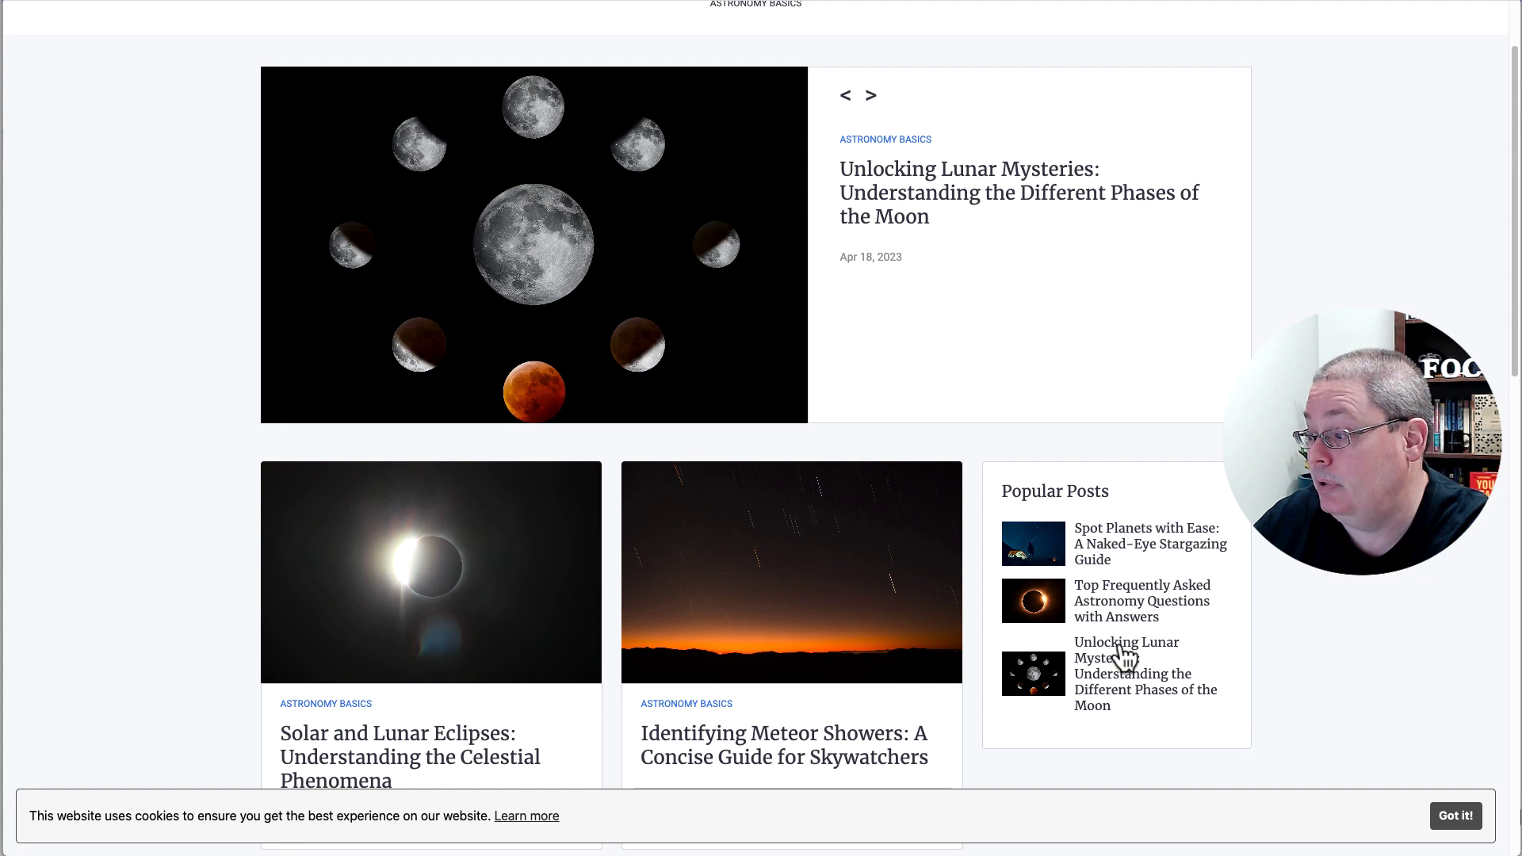
scroll(1294, 596, up, 2)
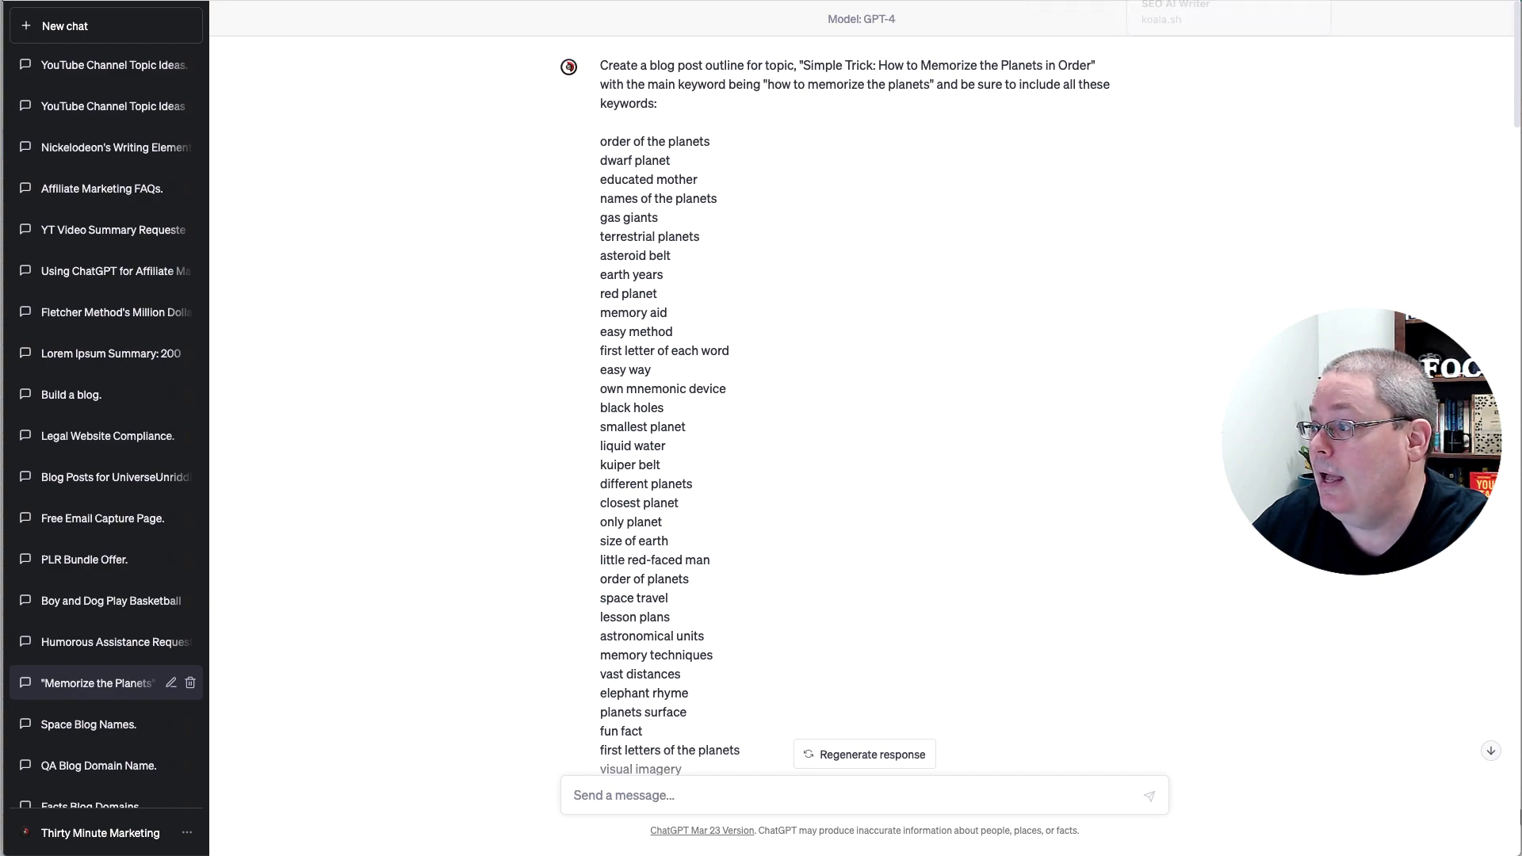
- Switch from ChatGPT to the KoalaWriter article writer tab
click(1169, 1)
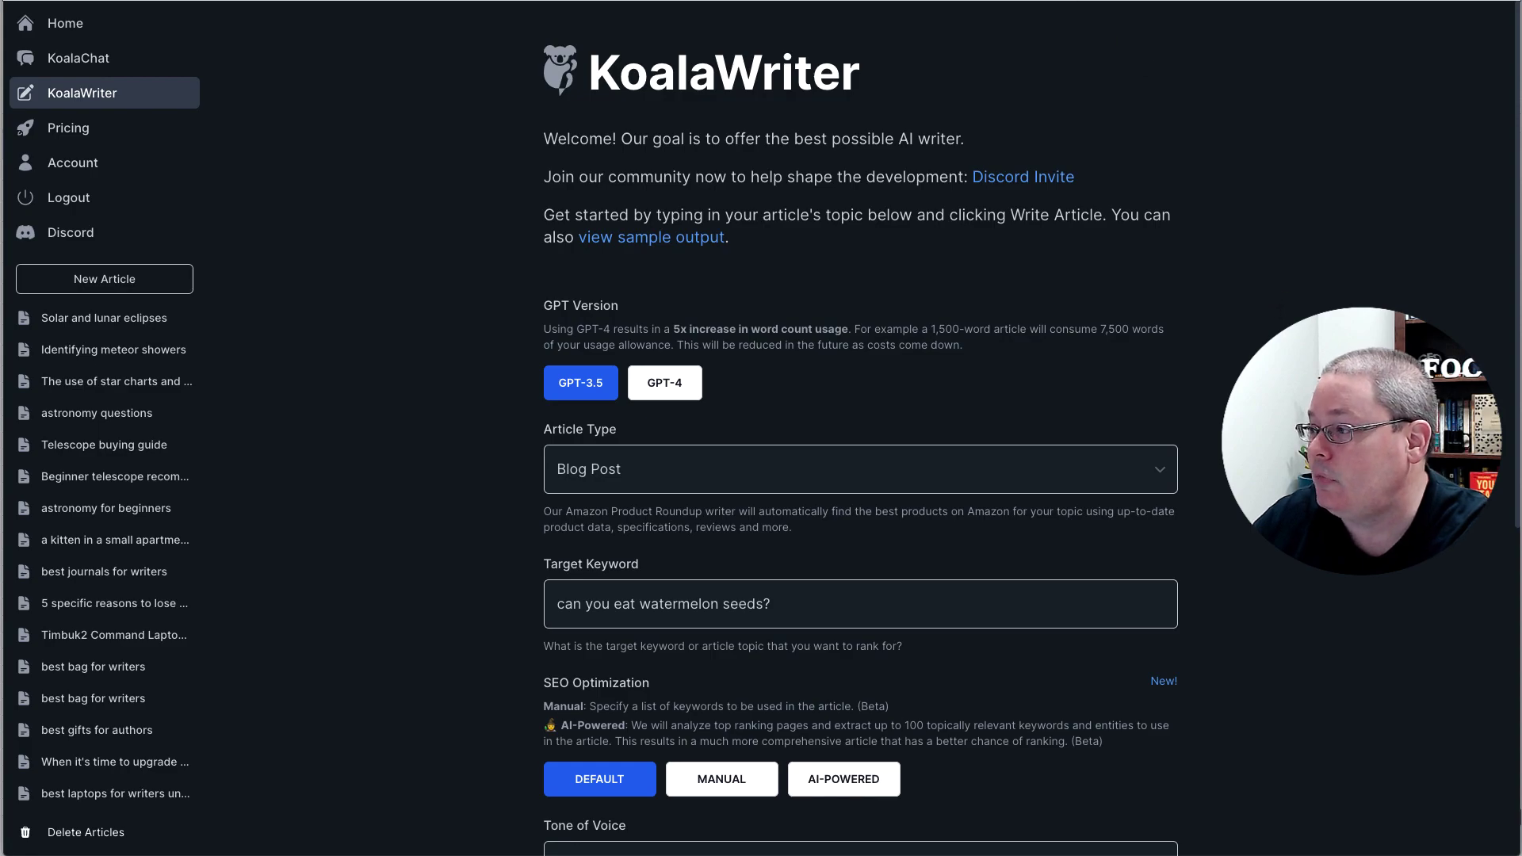
- Switch to the RankIQ Reports tab listing the saved SEO content briefs
key(ctrl+Tab)
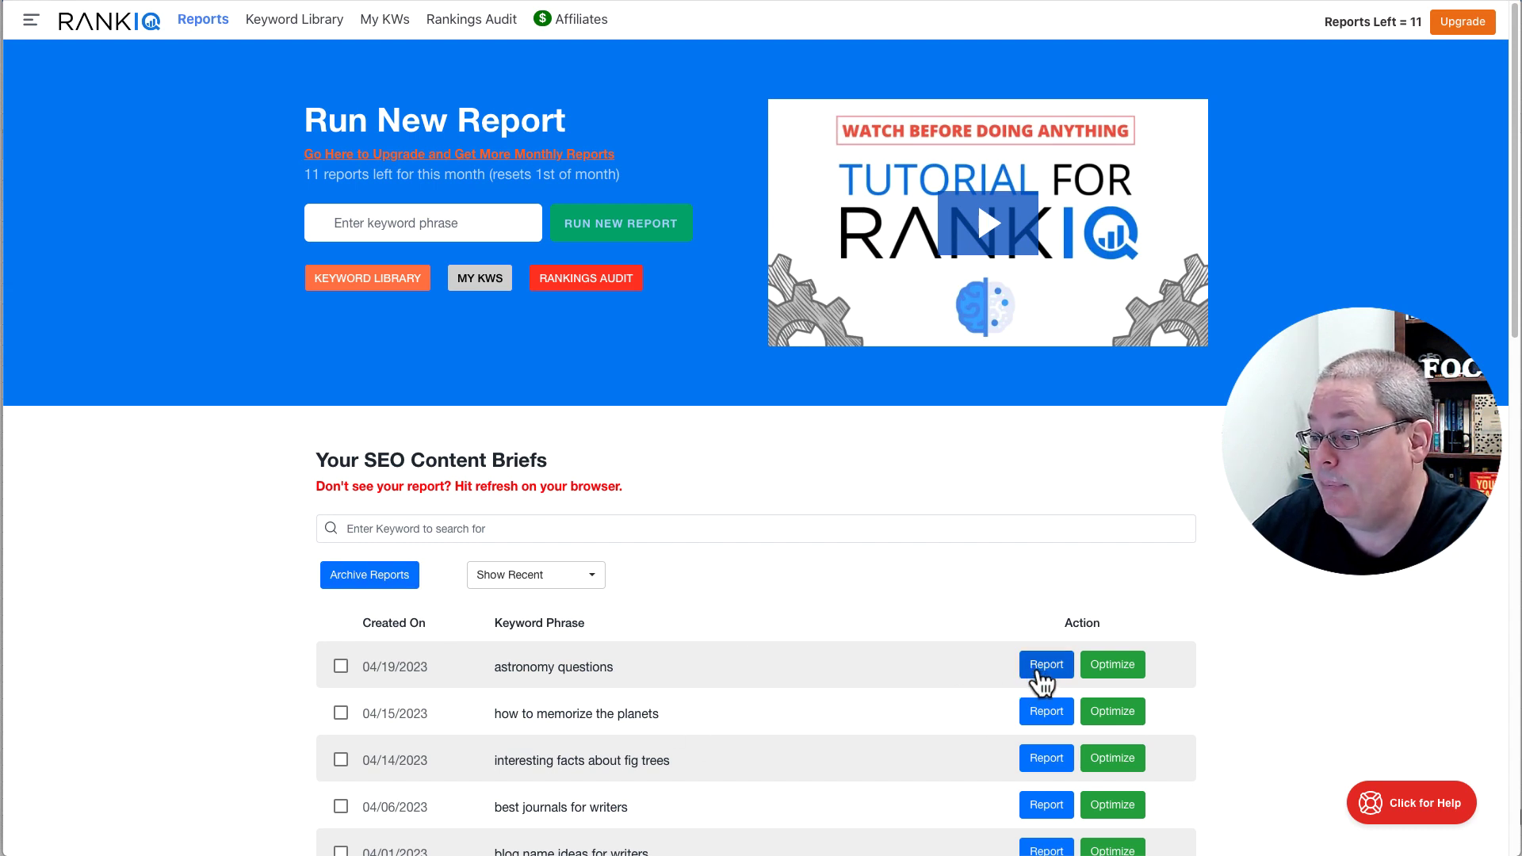
- Open the 'how to memorize the planets' SEO report and scroll through its Content and Title Analysis
triple_click(558, 719)
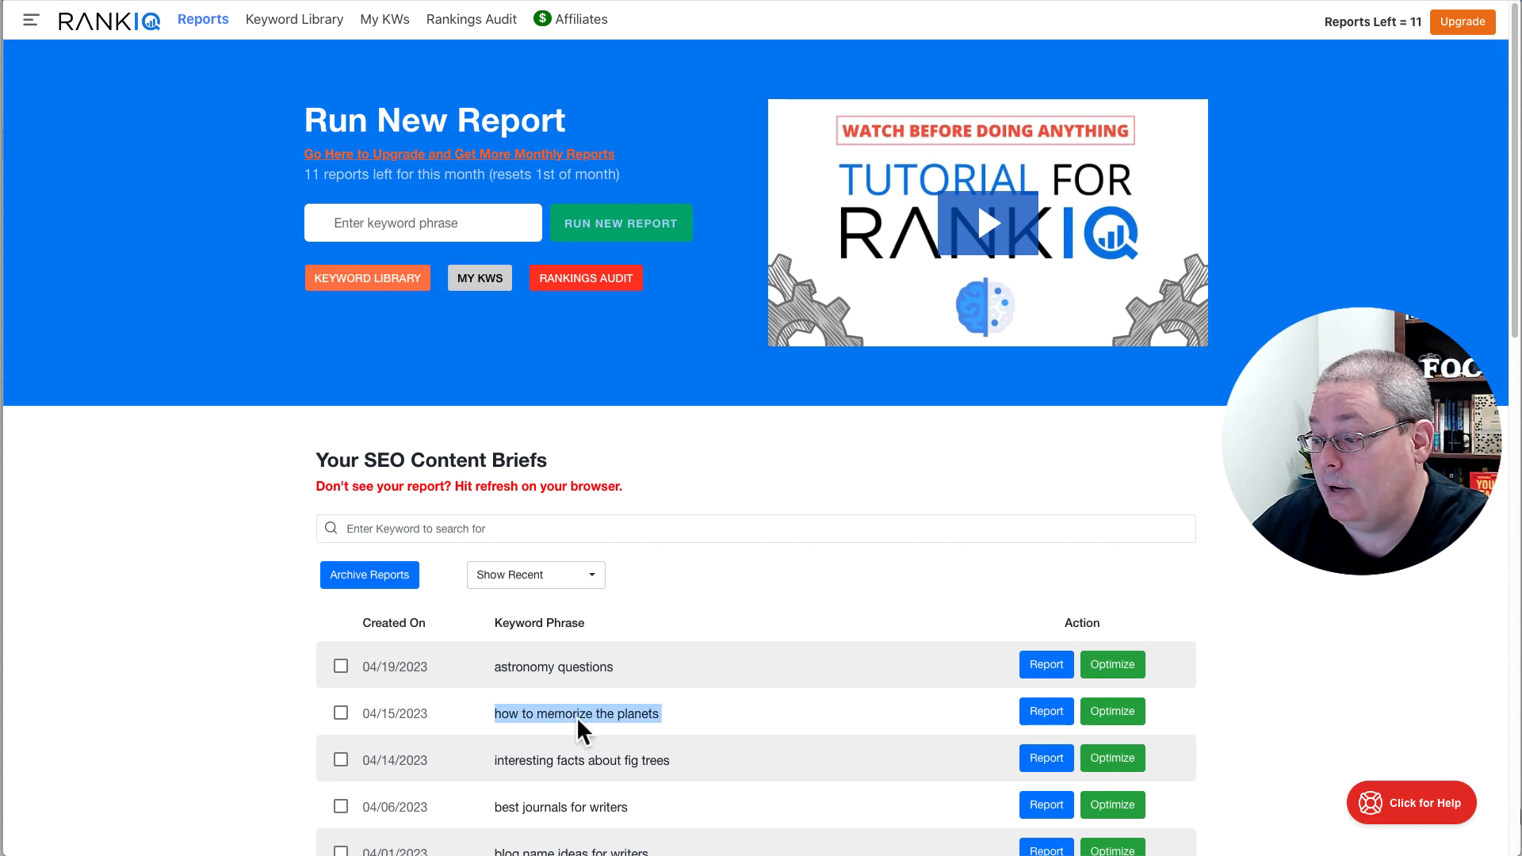
click(1054, 723)
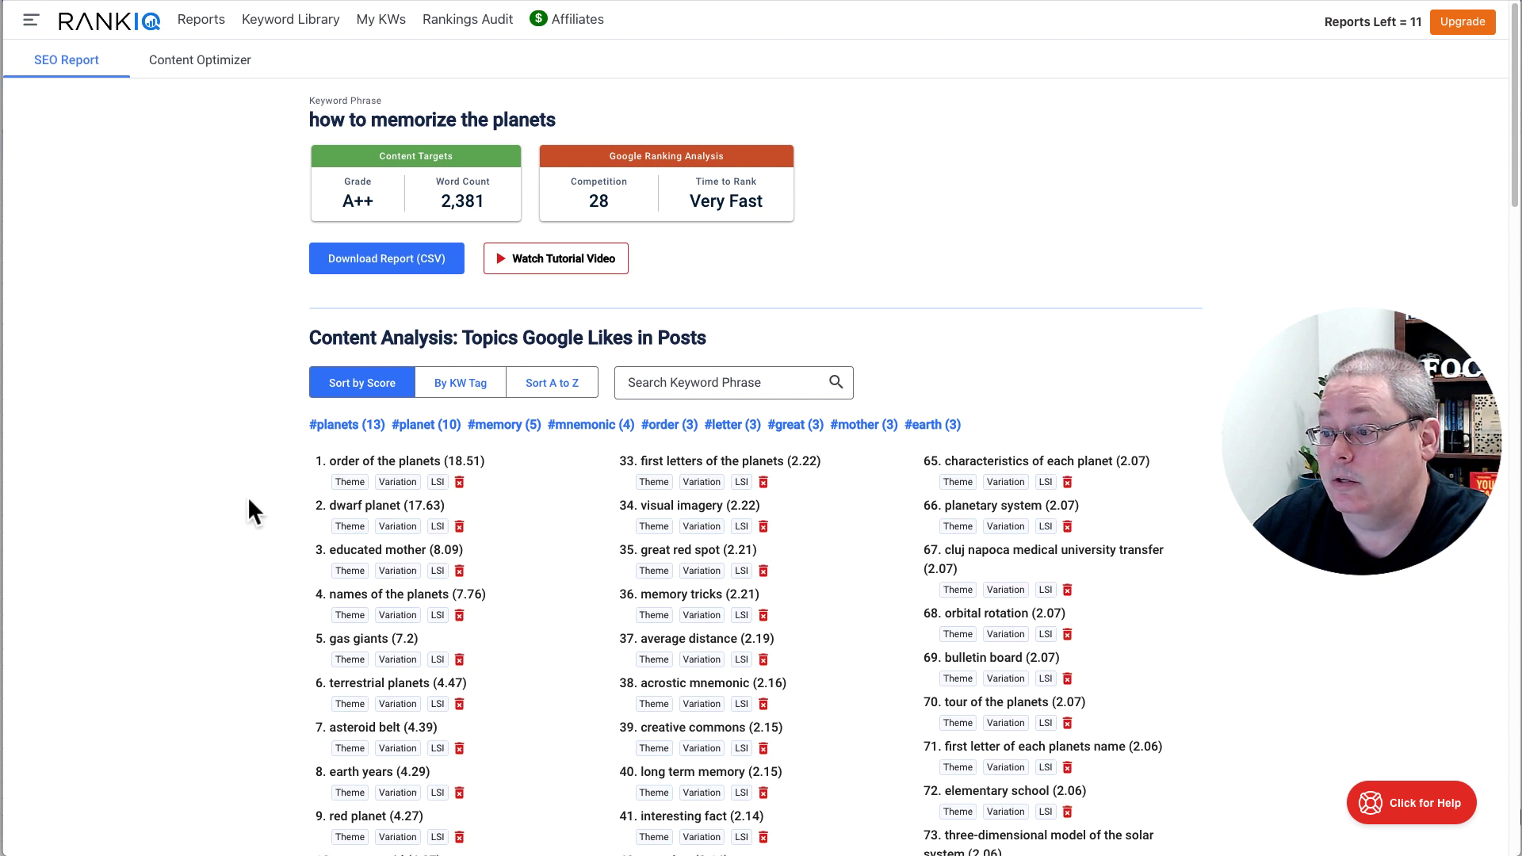
drag(309, 337, 730, 348)
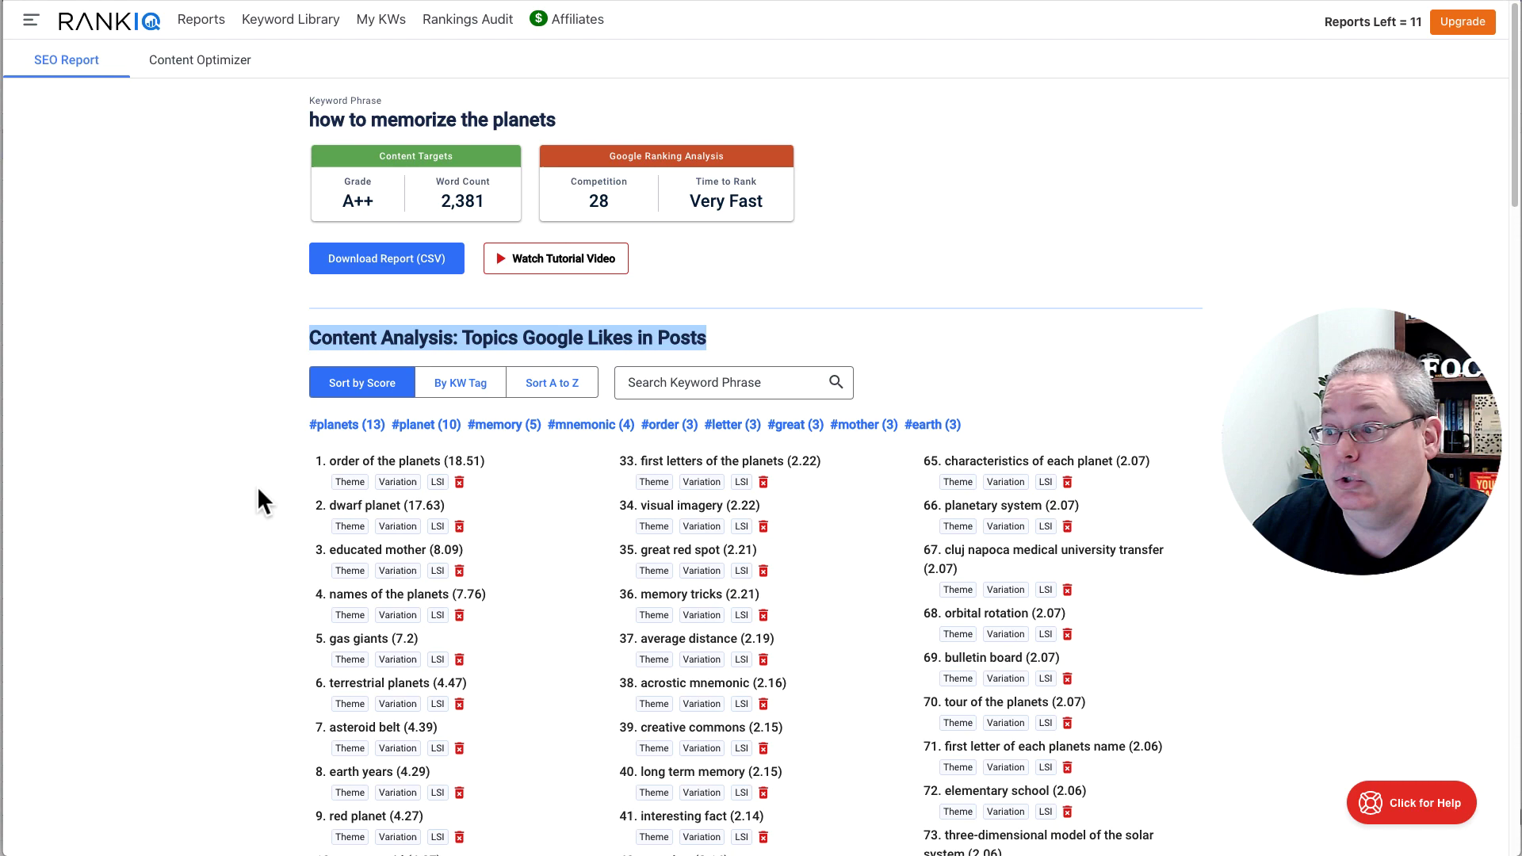
scroll(257, 487, down, 10)
scroll(258, 489, down, 8)
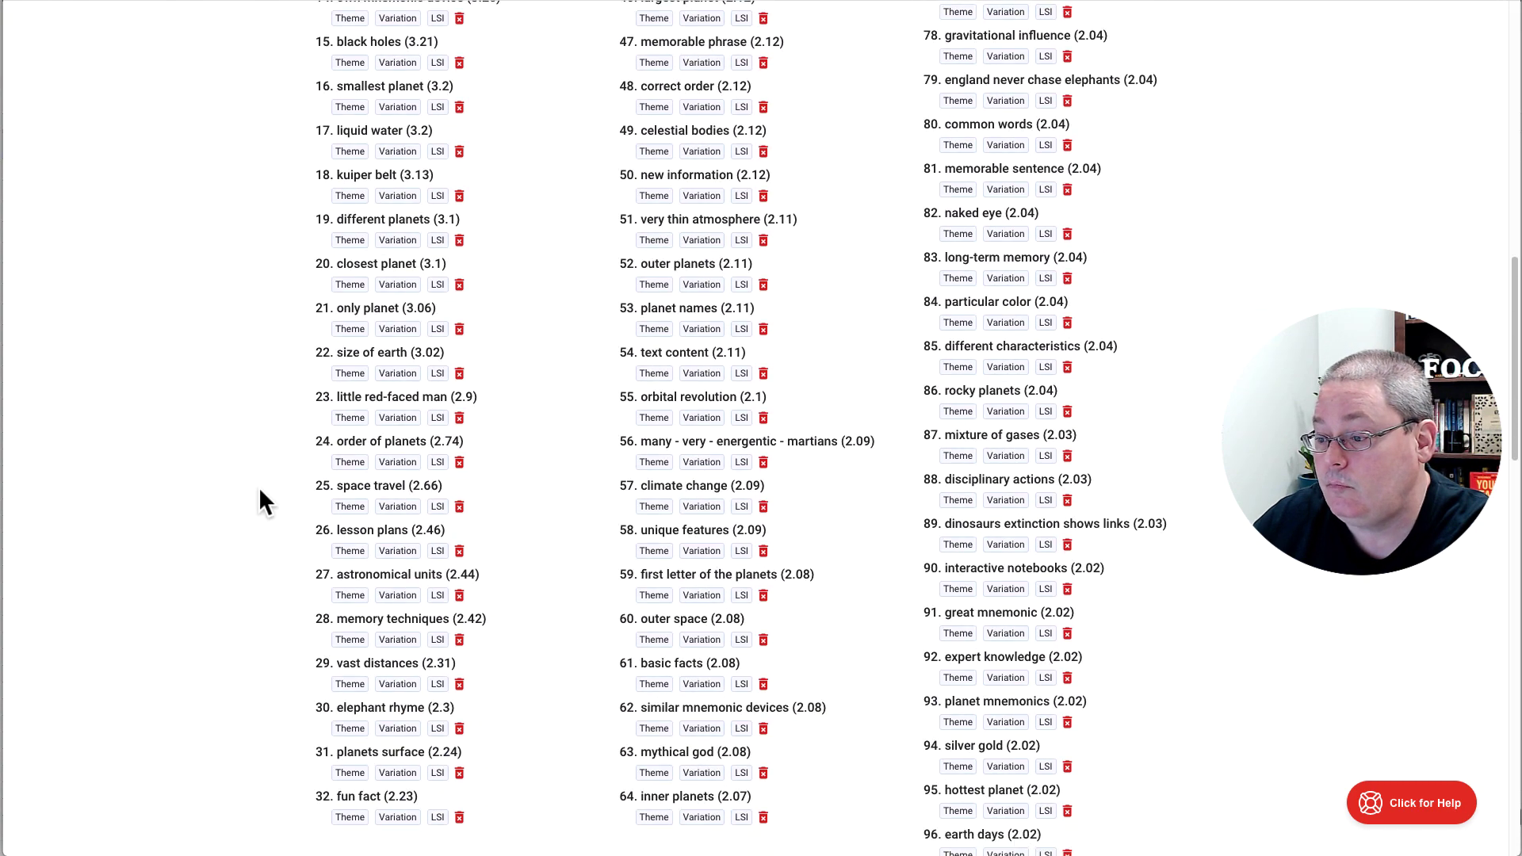
scroll(259, 487, down, 5)
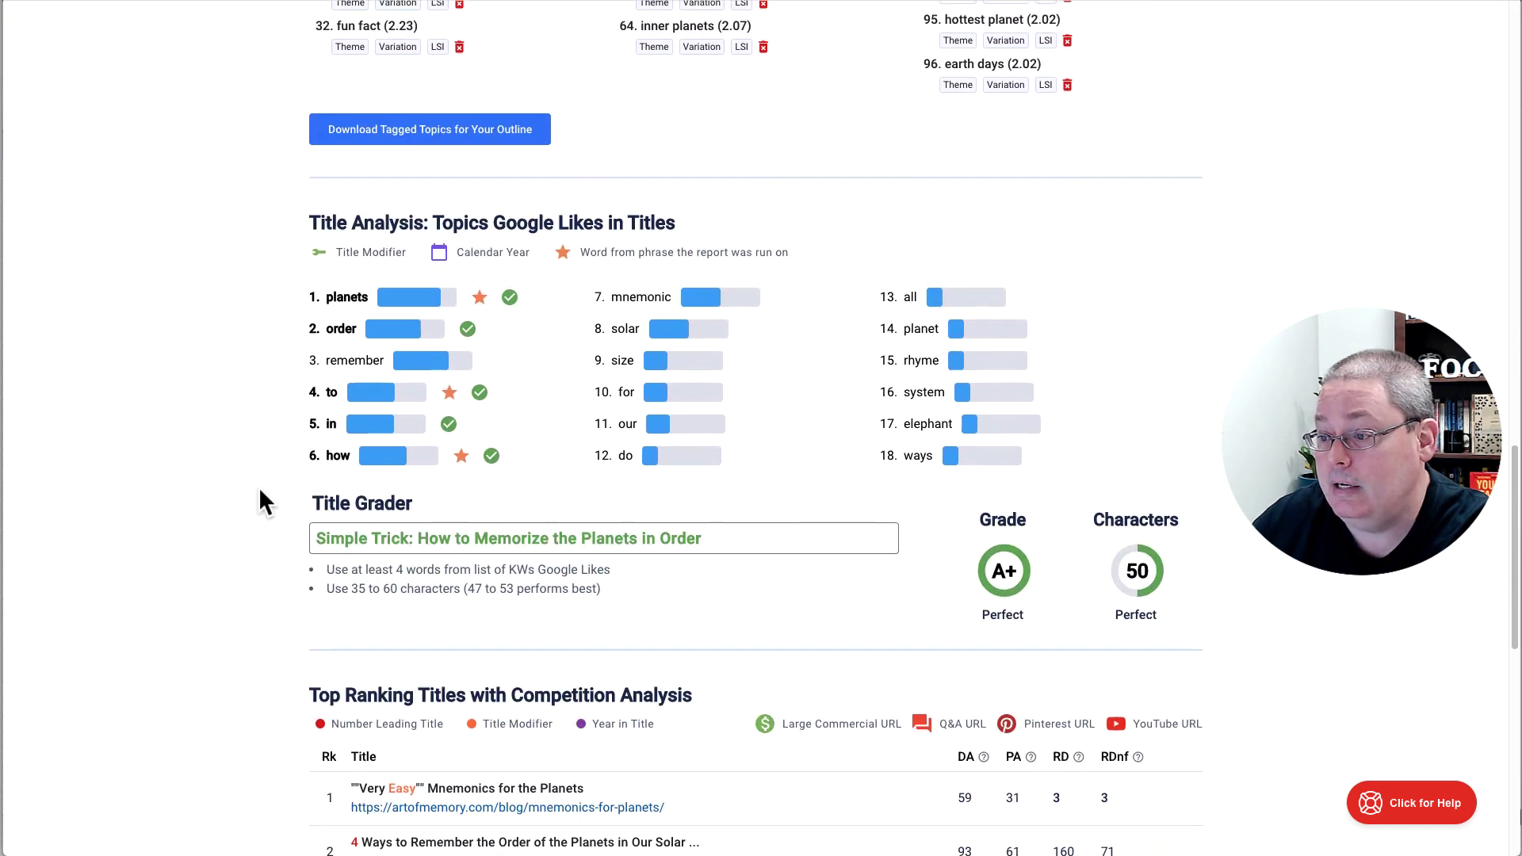
scroll(243, 479, down, 9)
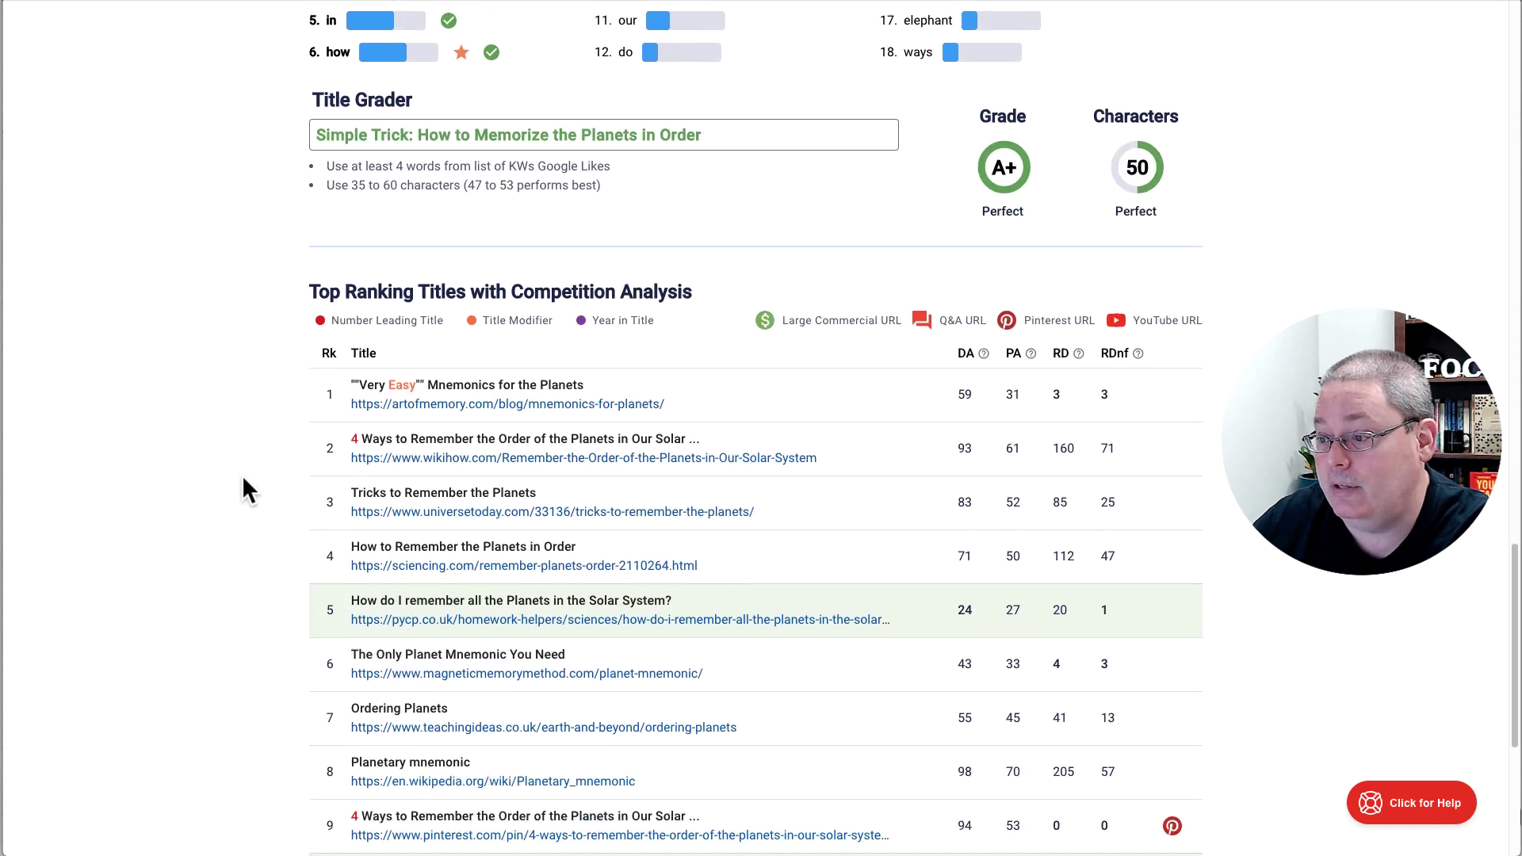
scroll(276, 467, up, 20)
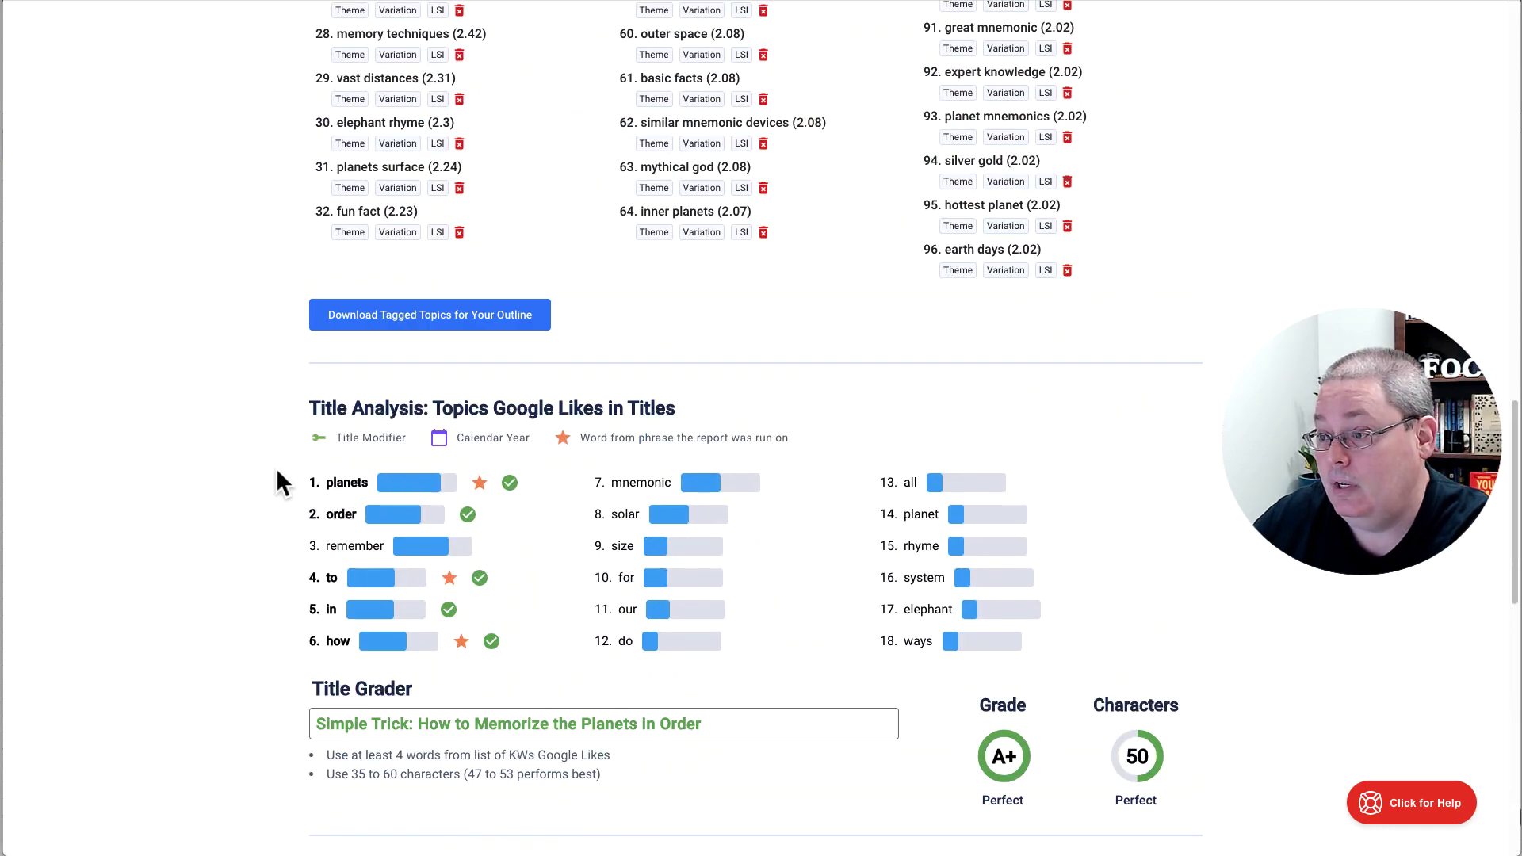
scroll(276, 468, up, 4)
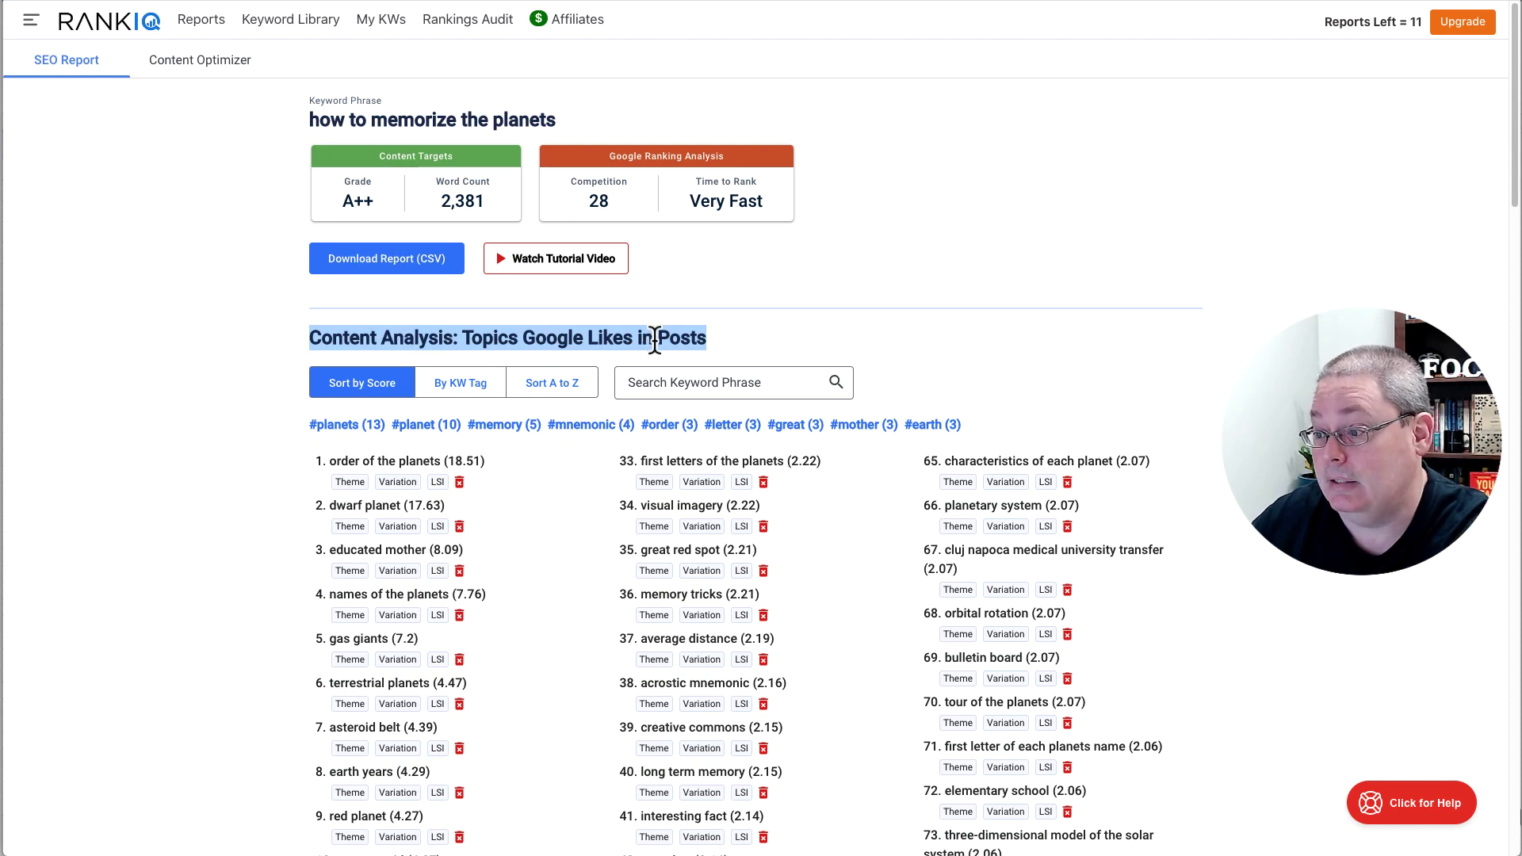
- Back in the planets outline chat, open Response Manager and locate the 'Blog Post Outline - RankIQ' template
key(super+Tab)
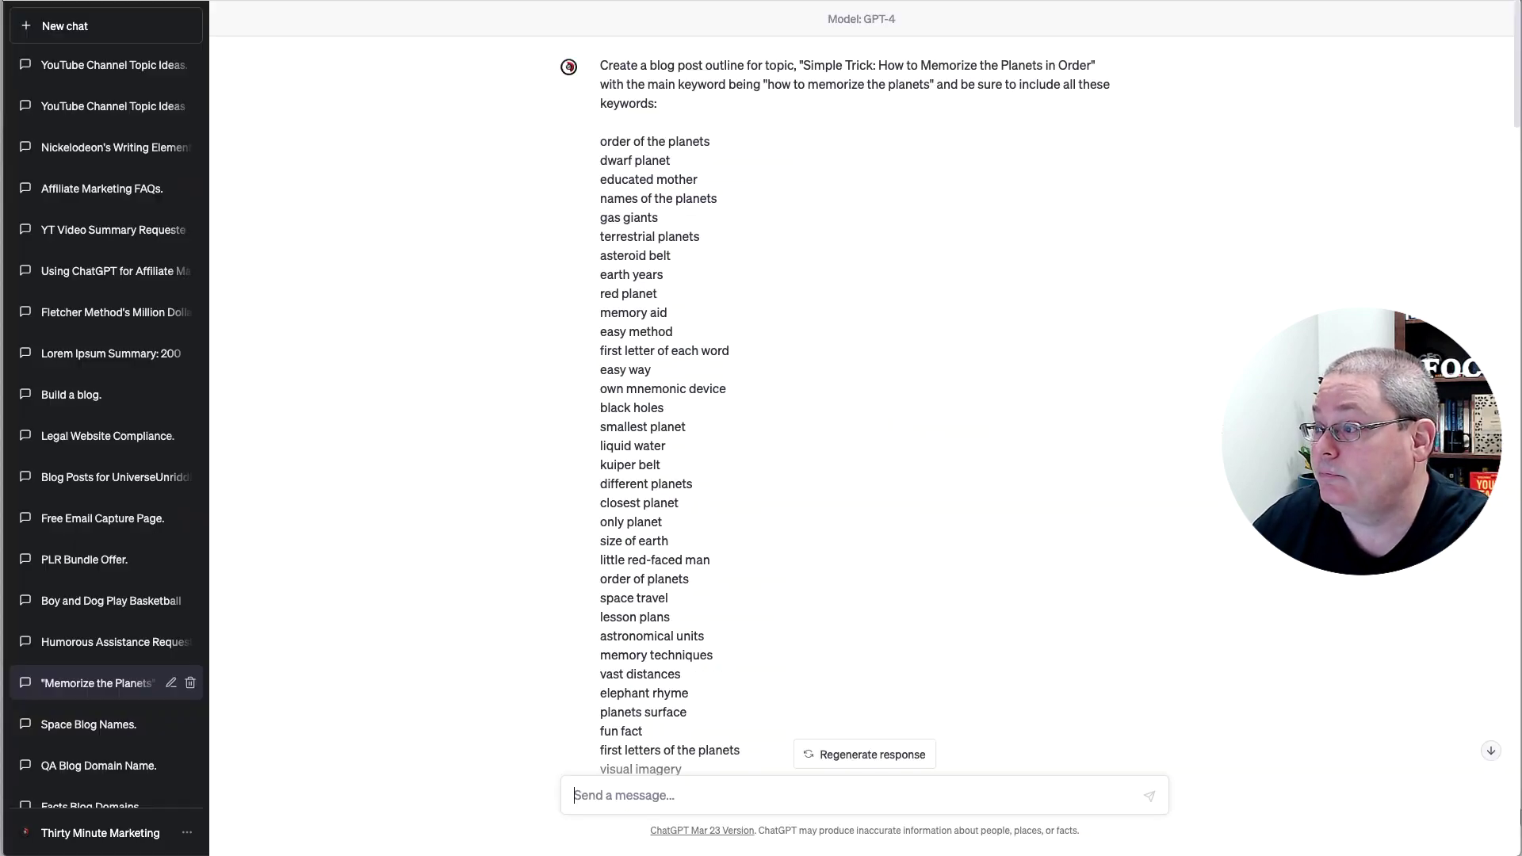
drag(602, 65, 668, 97)
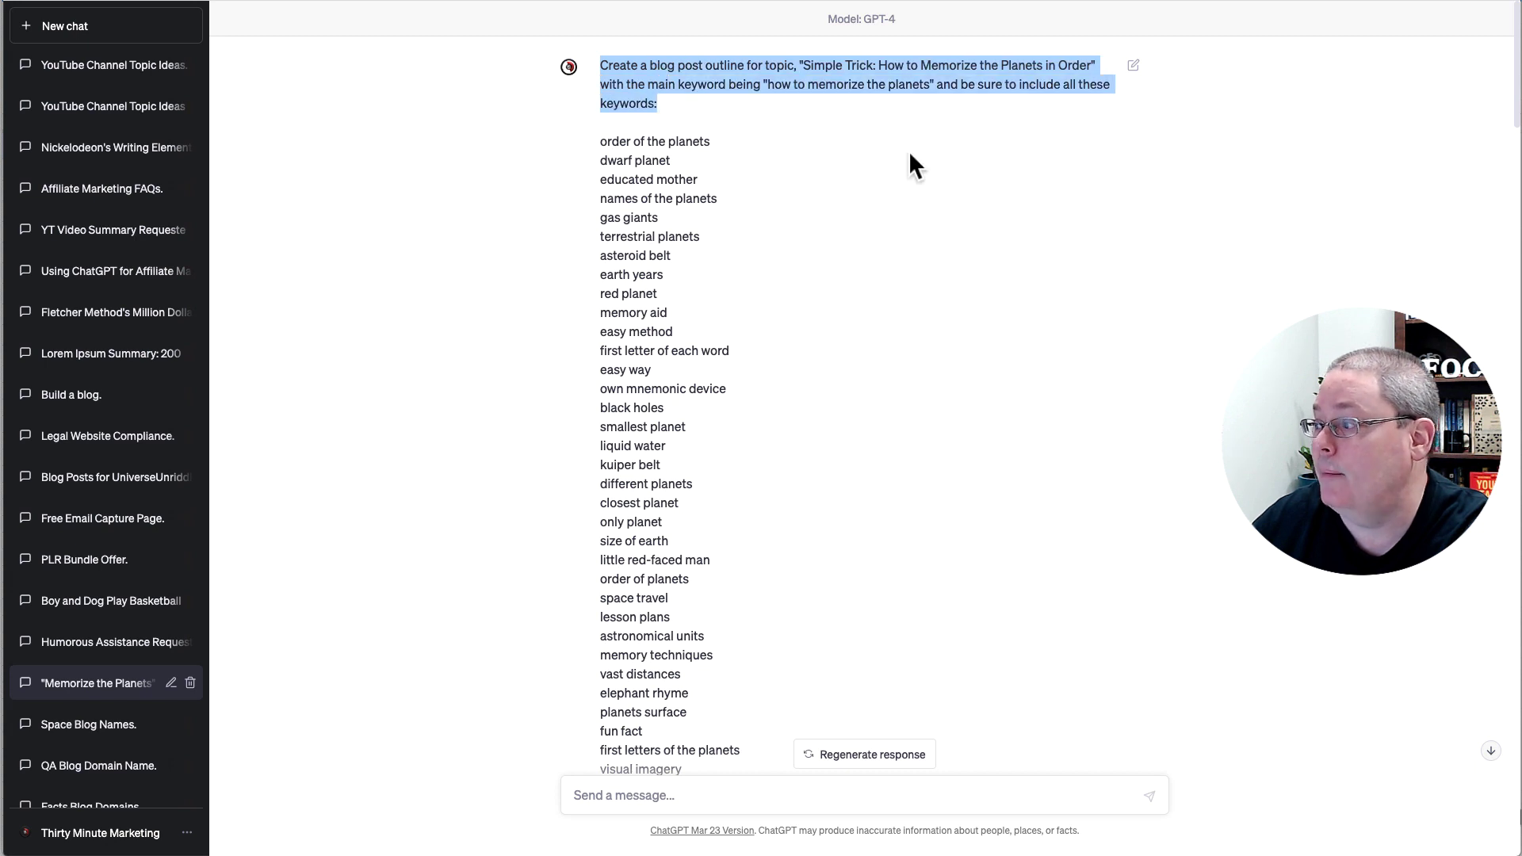
click(1379, 7)
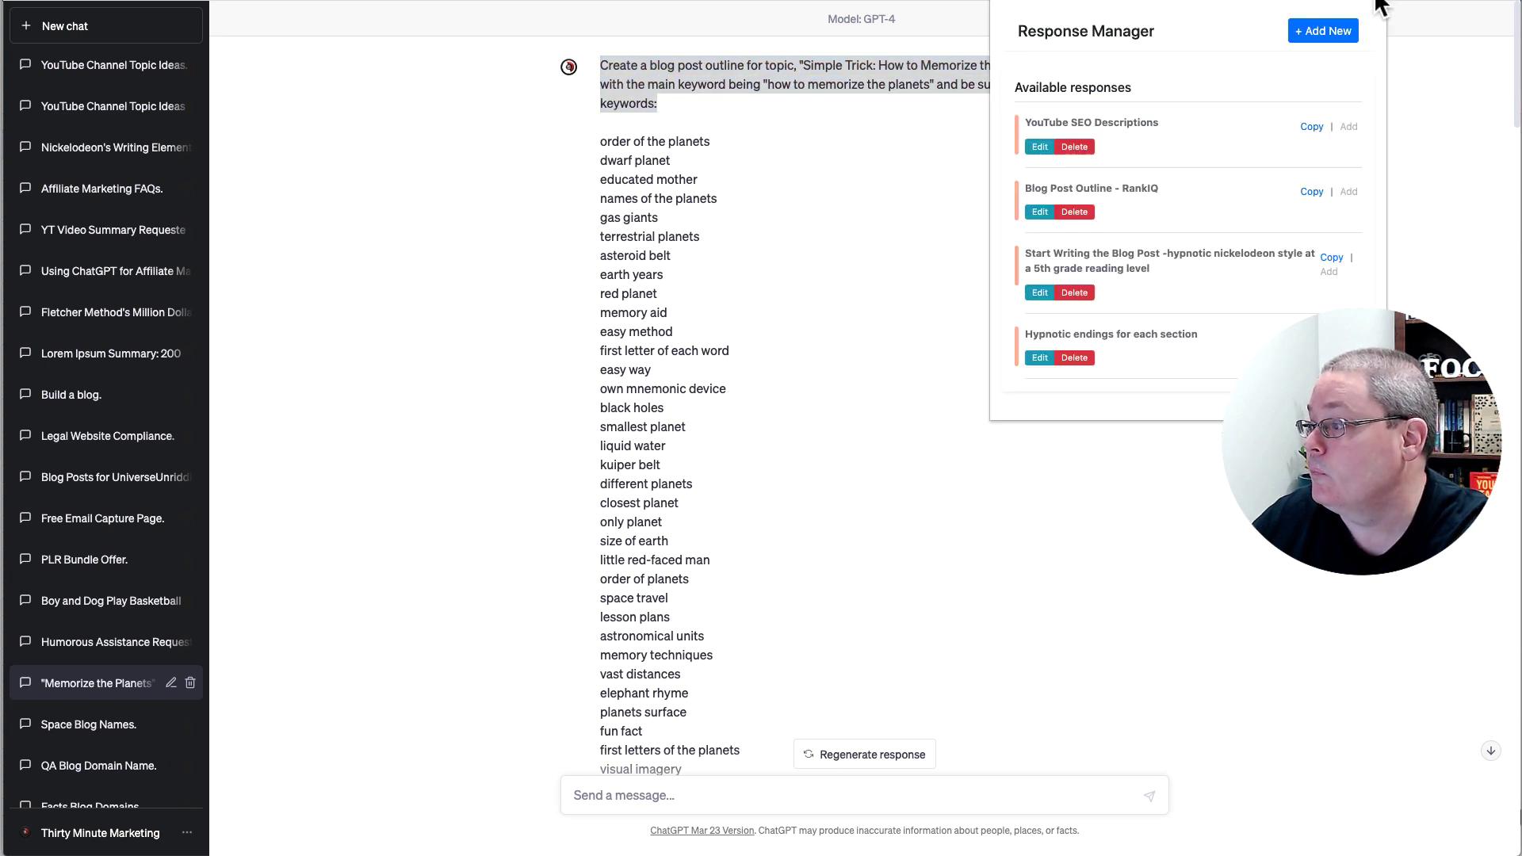
triple_click(1018, 30)
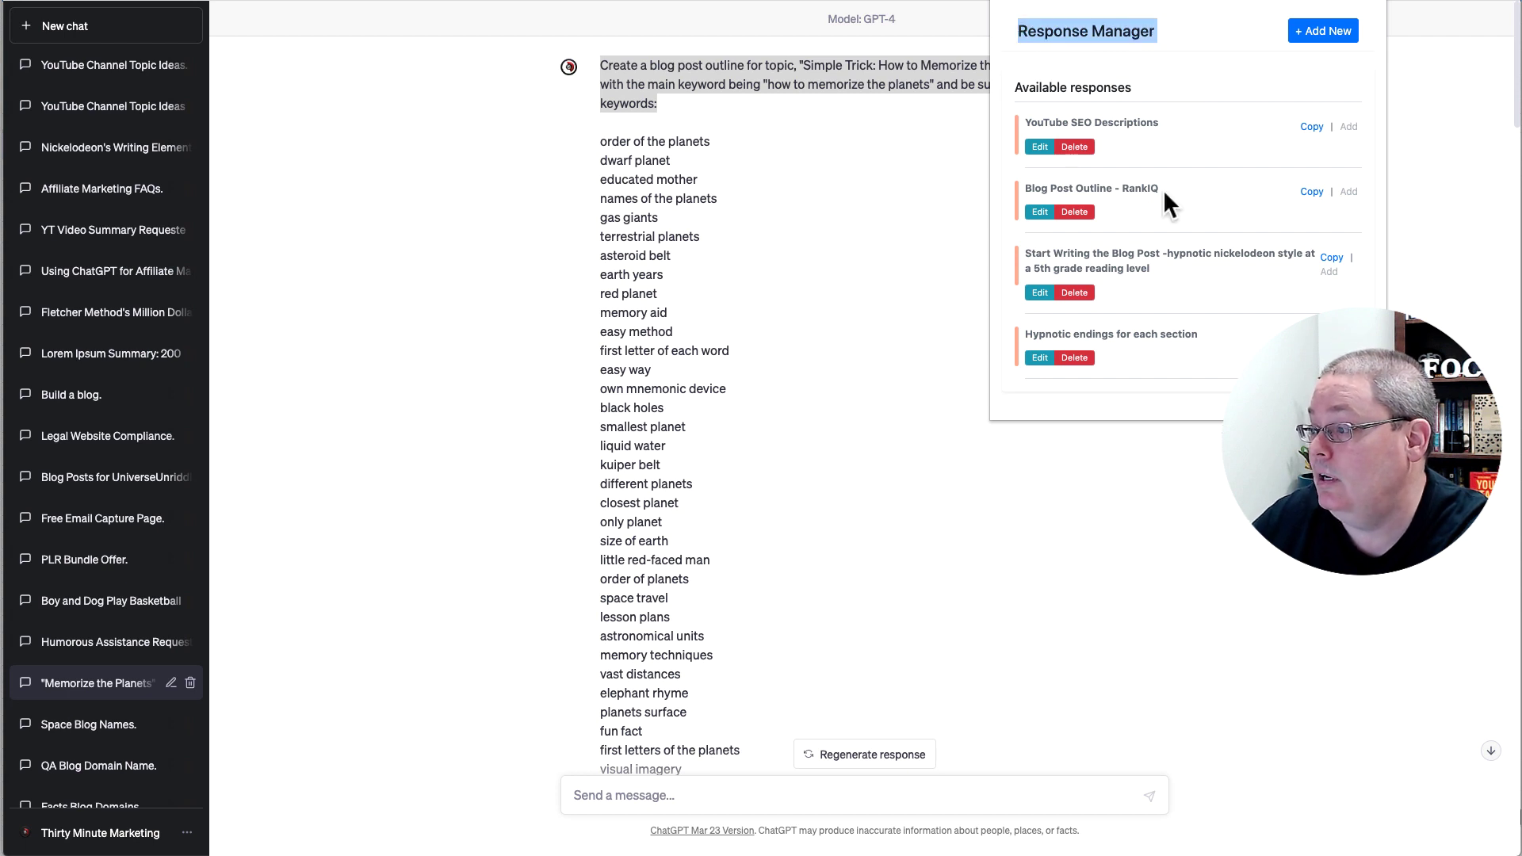
drag(1178, 185, 1046, 186)
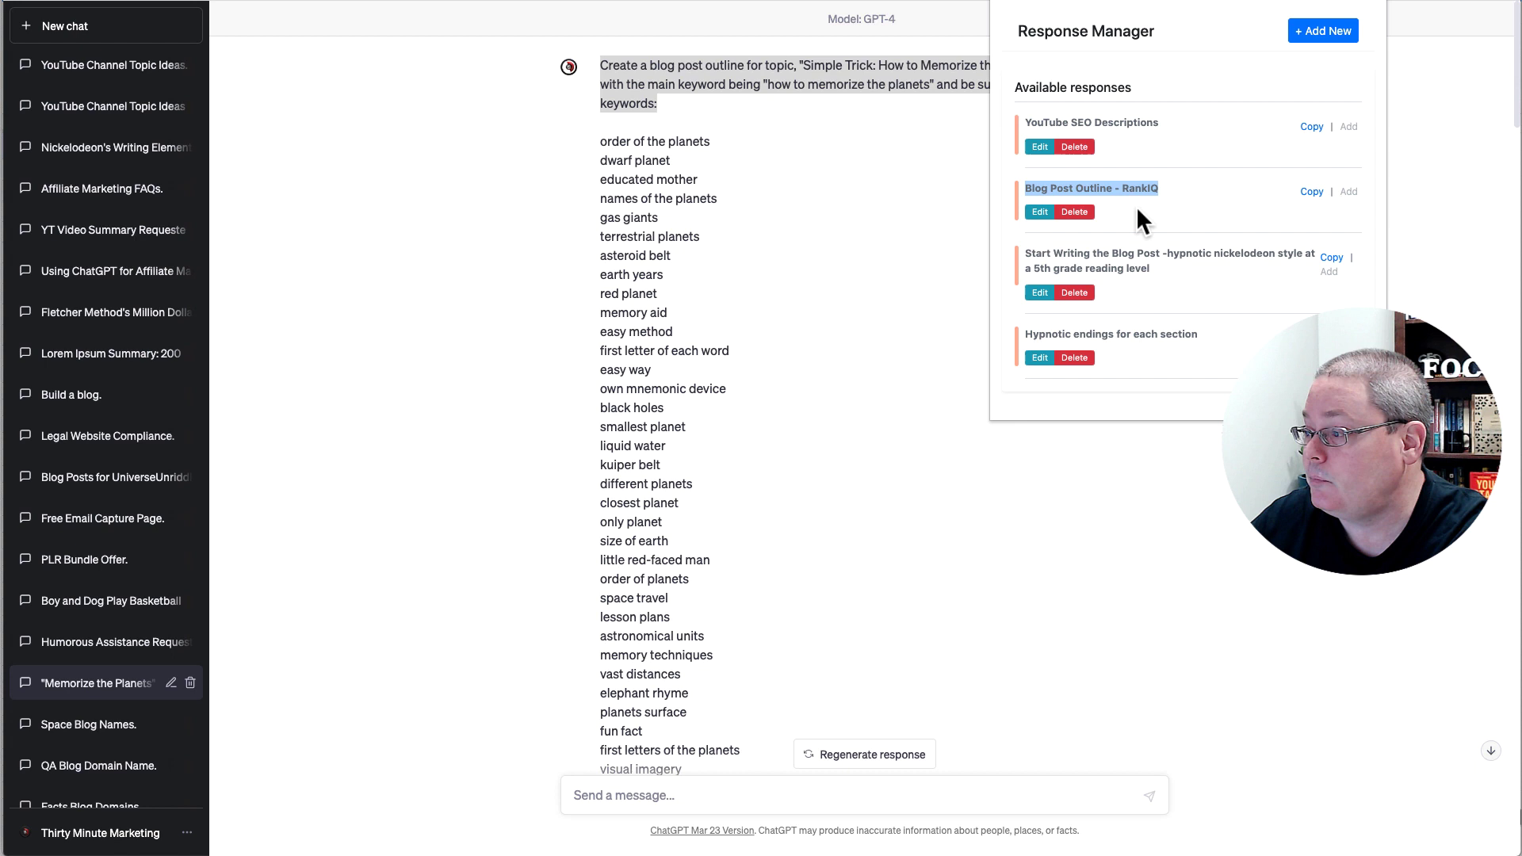
- Inspect the template's blog post title, main keyword and keyword list placeholders, then close without saving
click(1039, 214)
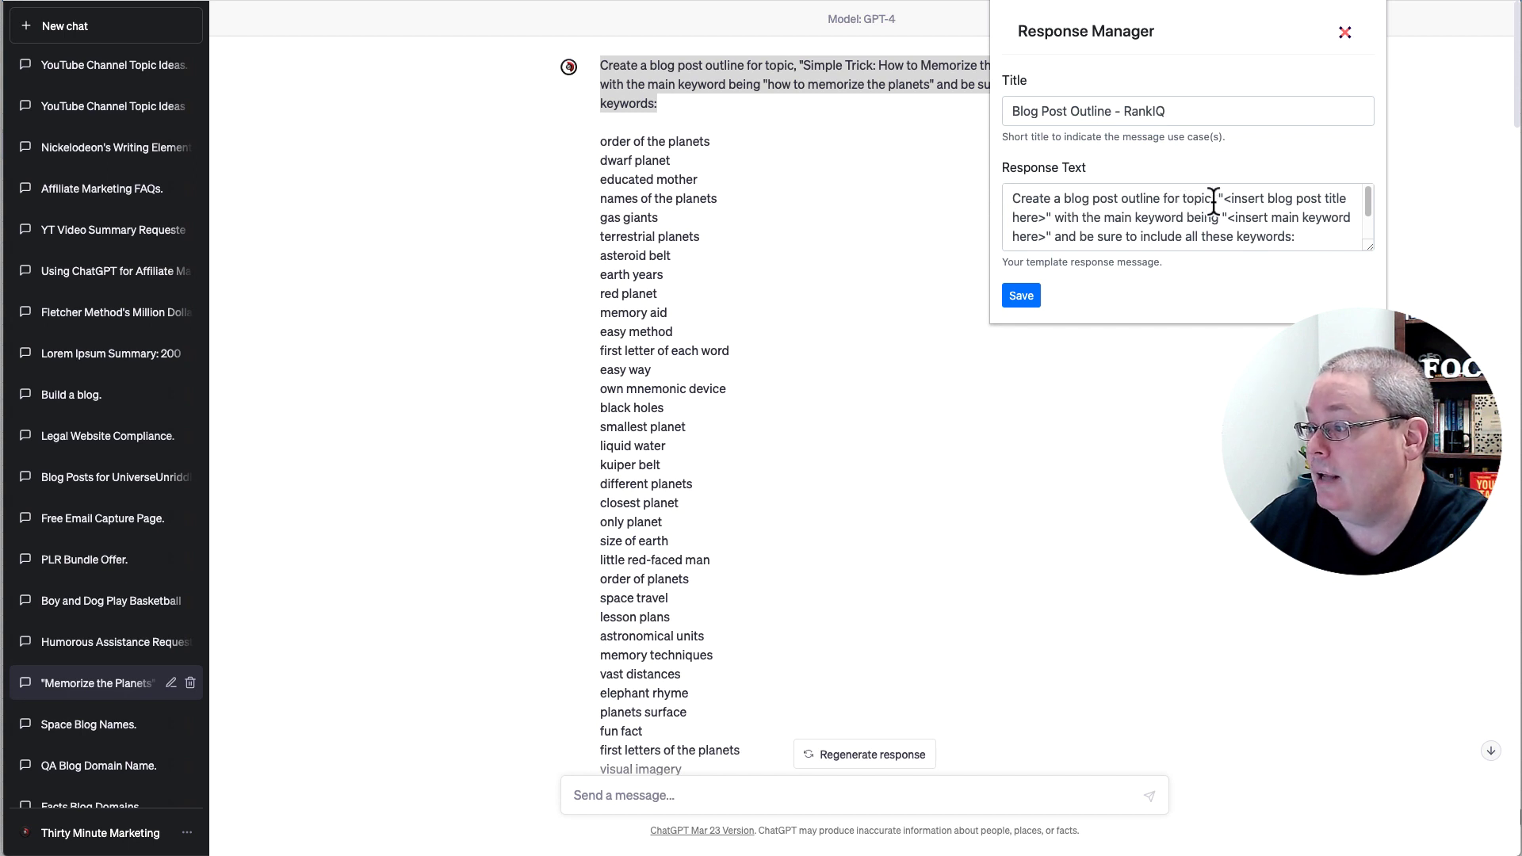
drag(1223, 200, 1051, 208)
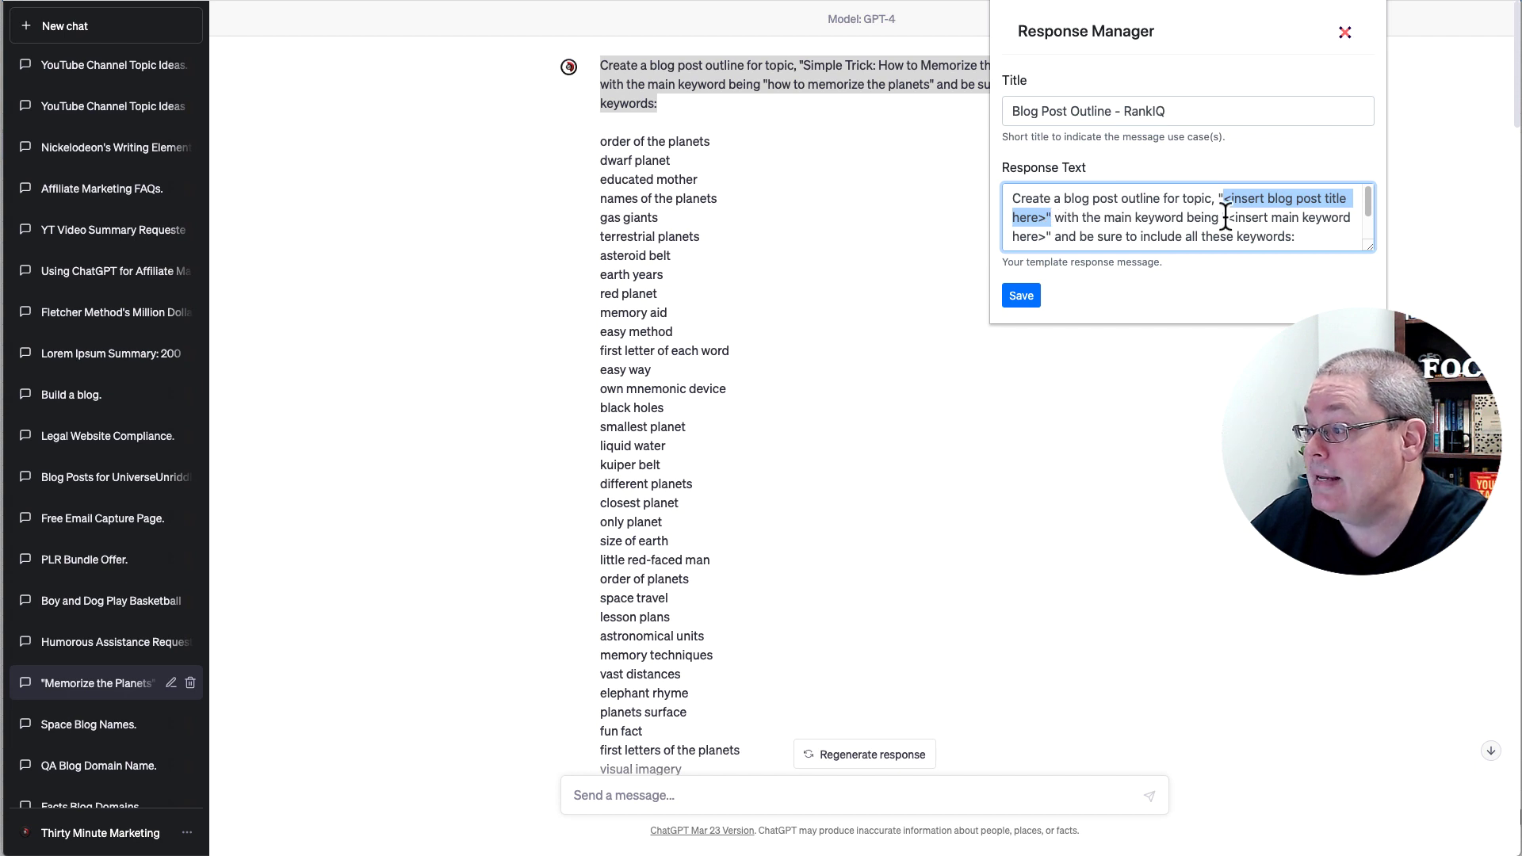
drag(1226, 217, 1044, 205)
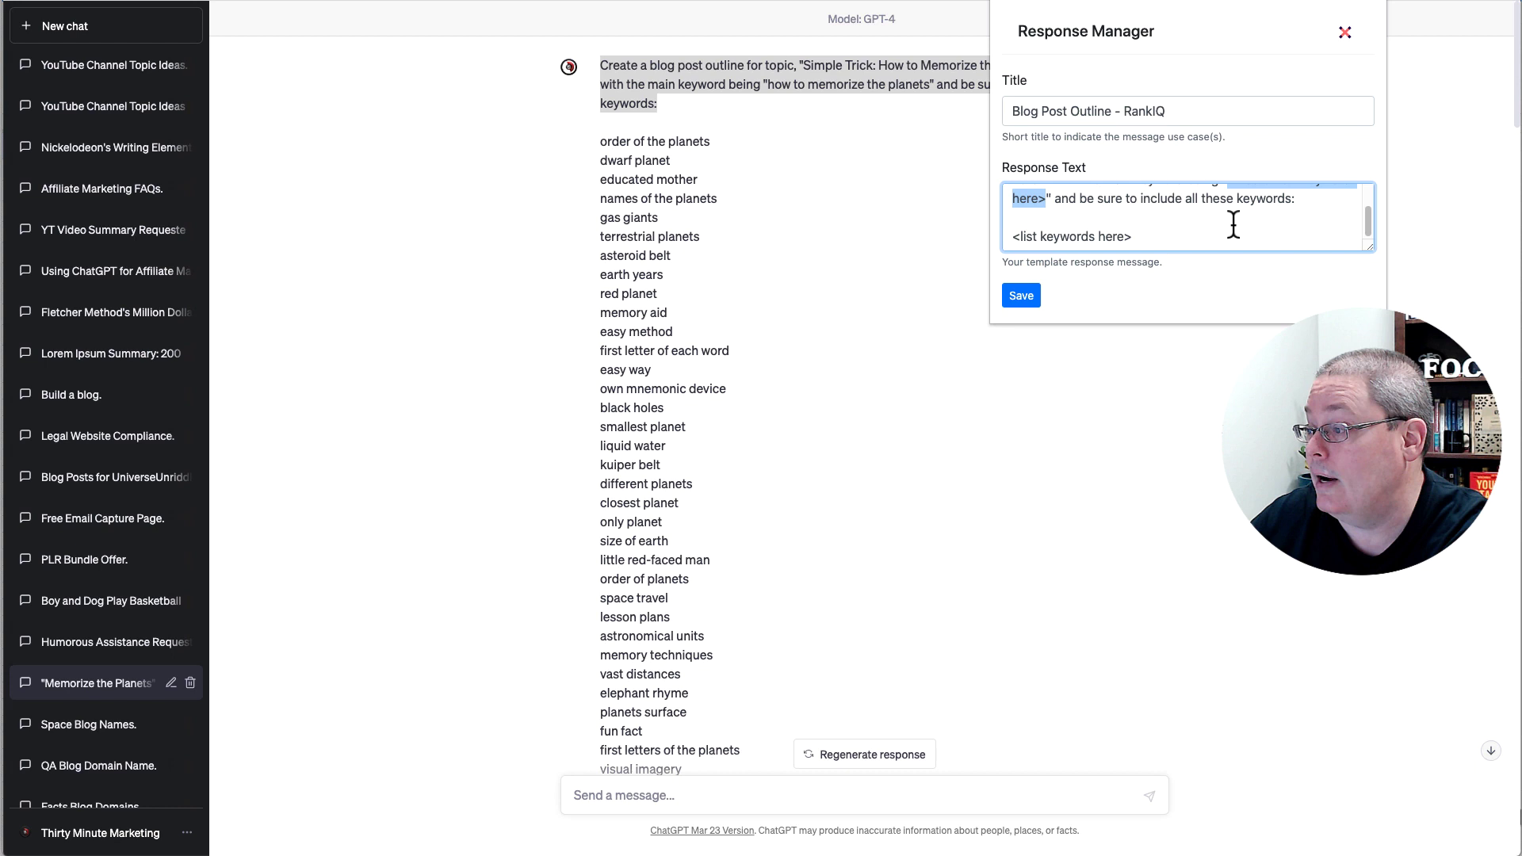
drag(1148, 238, 1007, 239)
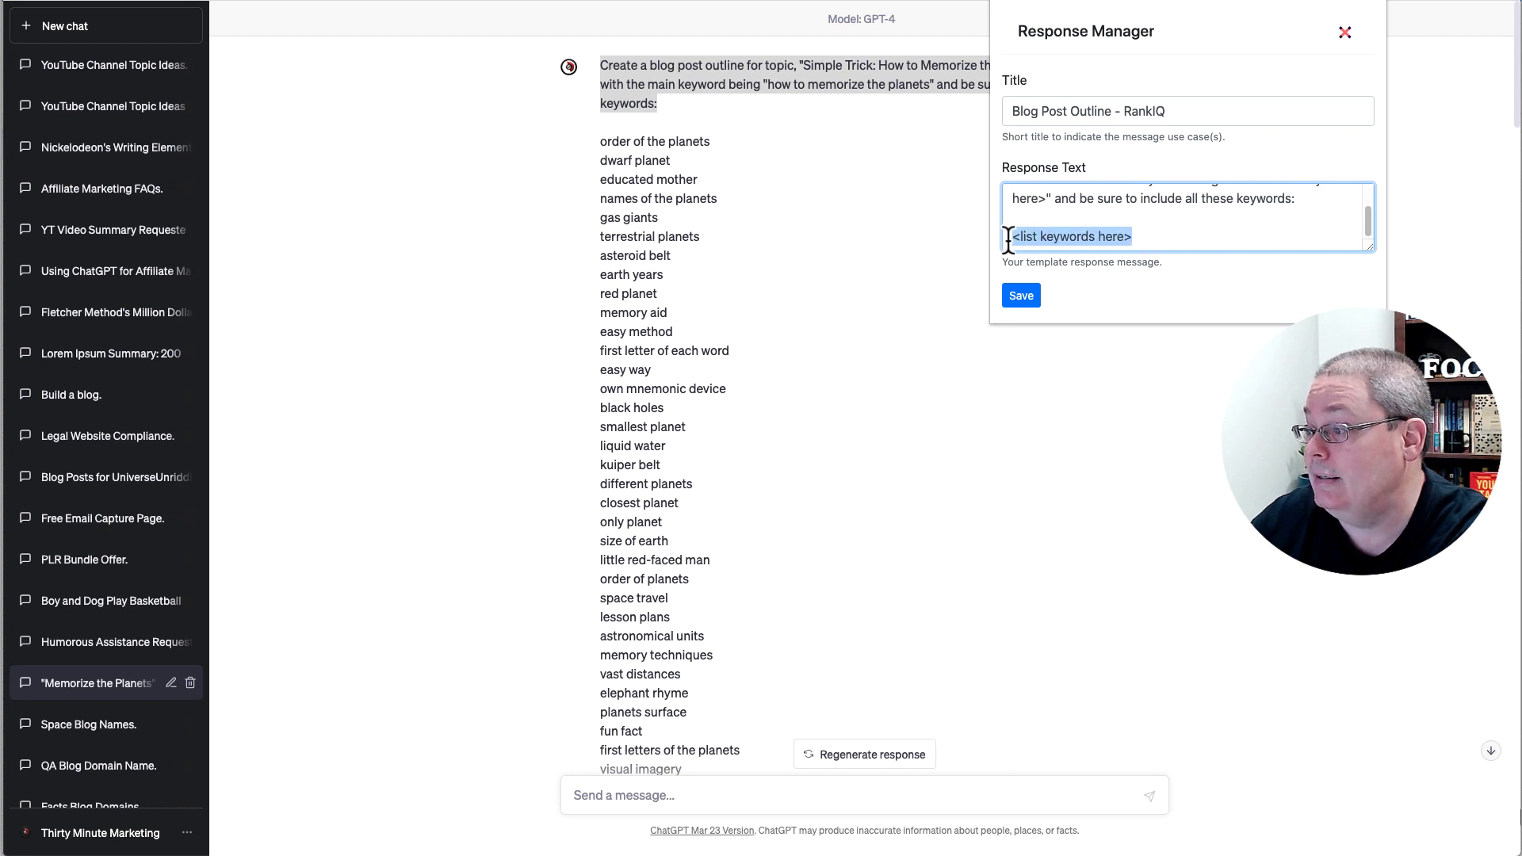
key(Escape)
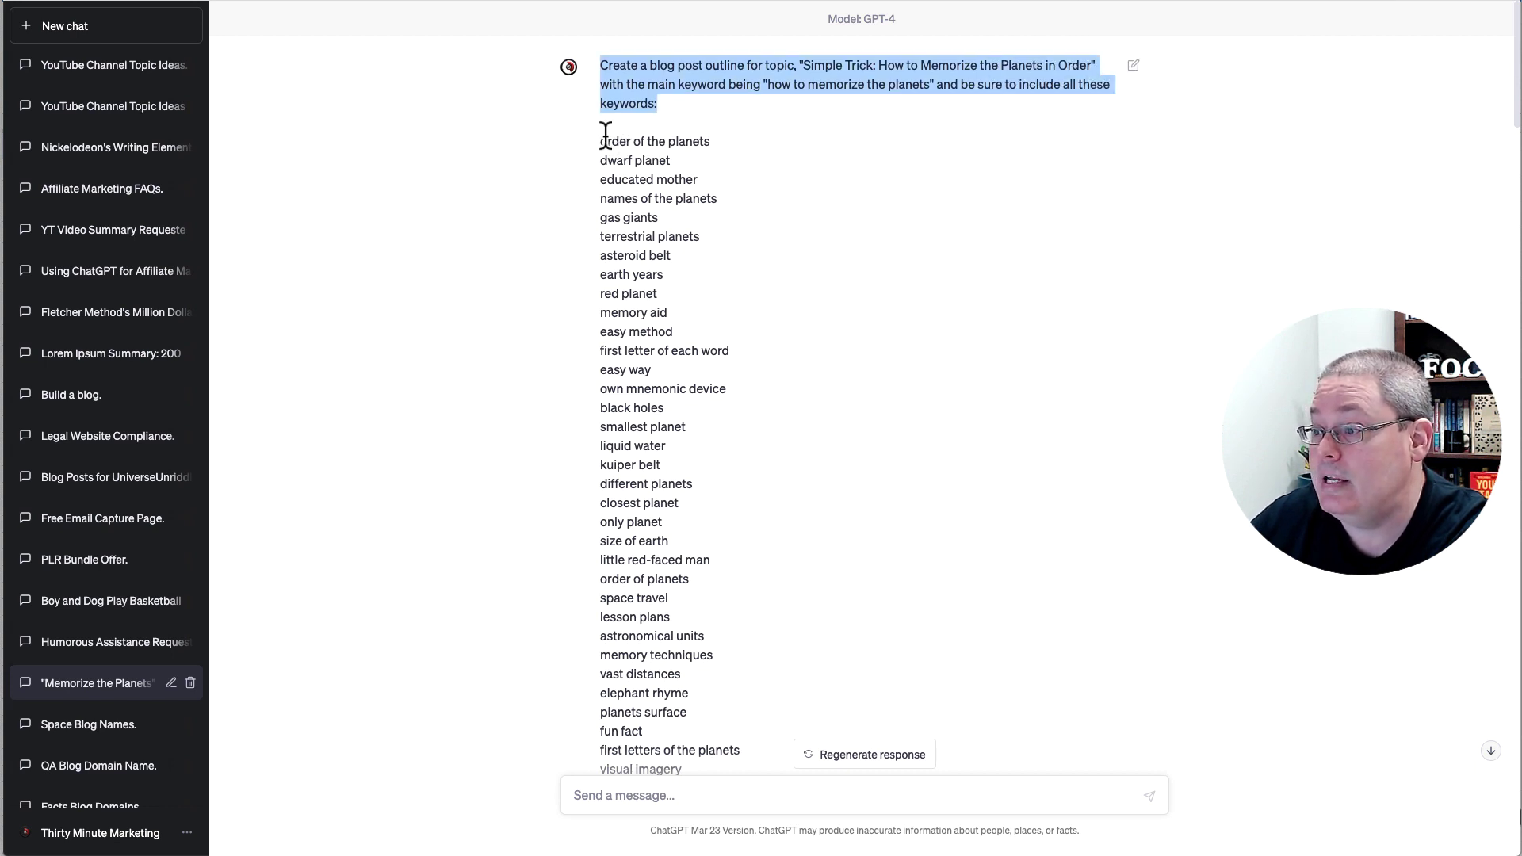
- Select the prompt's first six keywords, then return to the KoalaWriter article form
click(606, 137)
drag(607, 140, 701, 238)
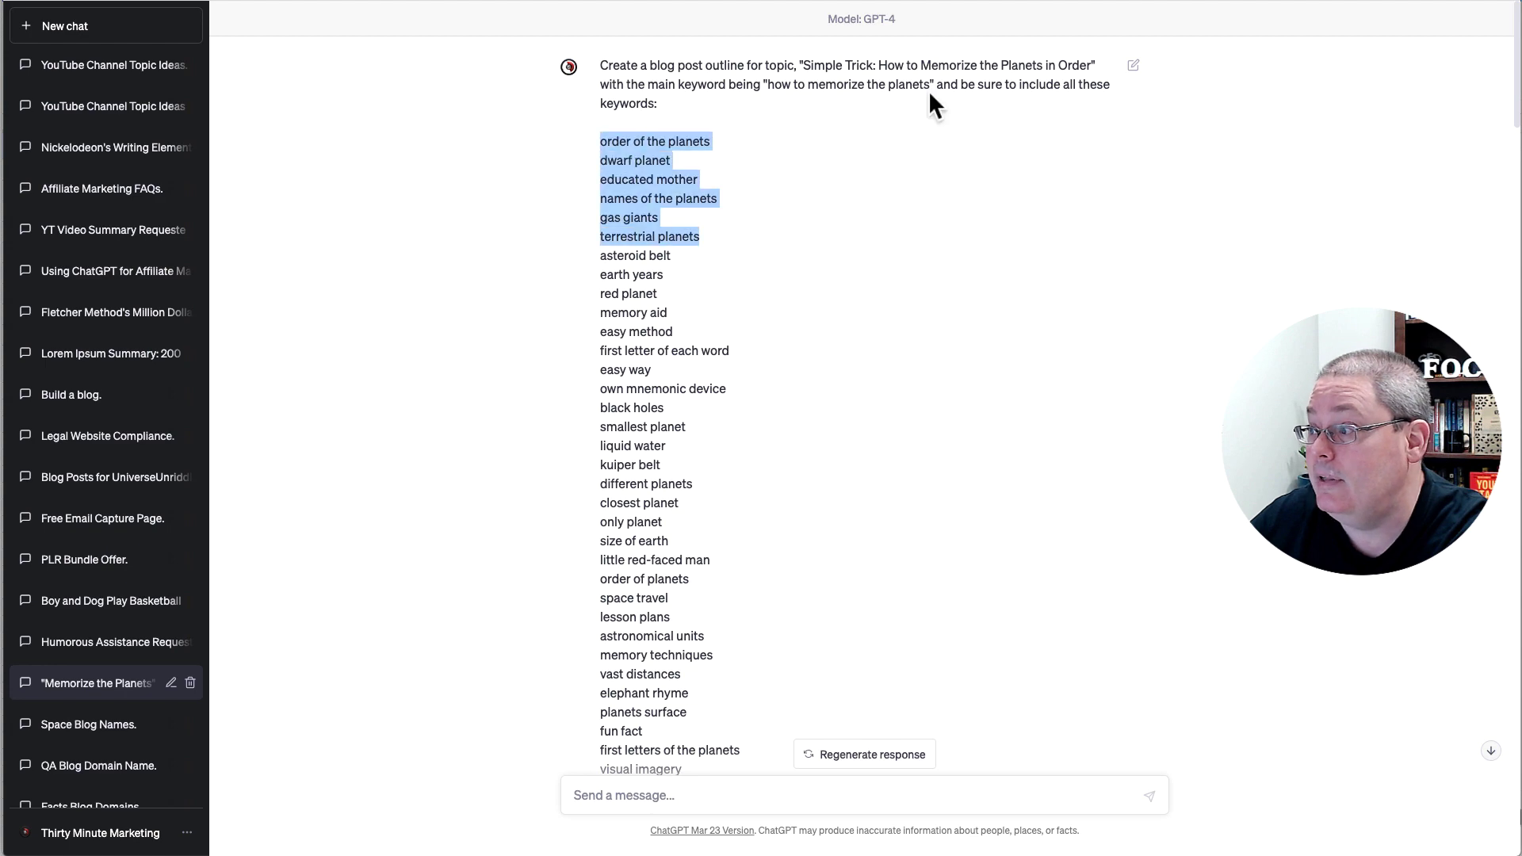
key(ctrl+Tab)
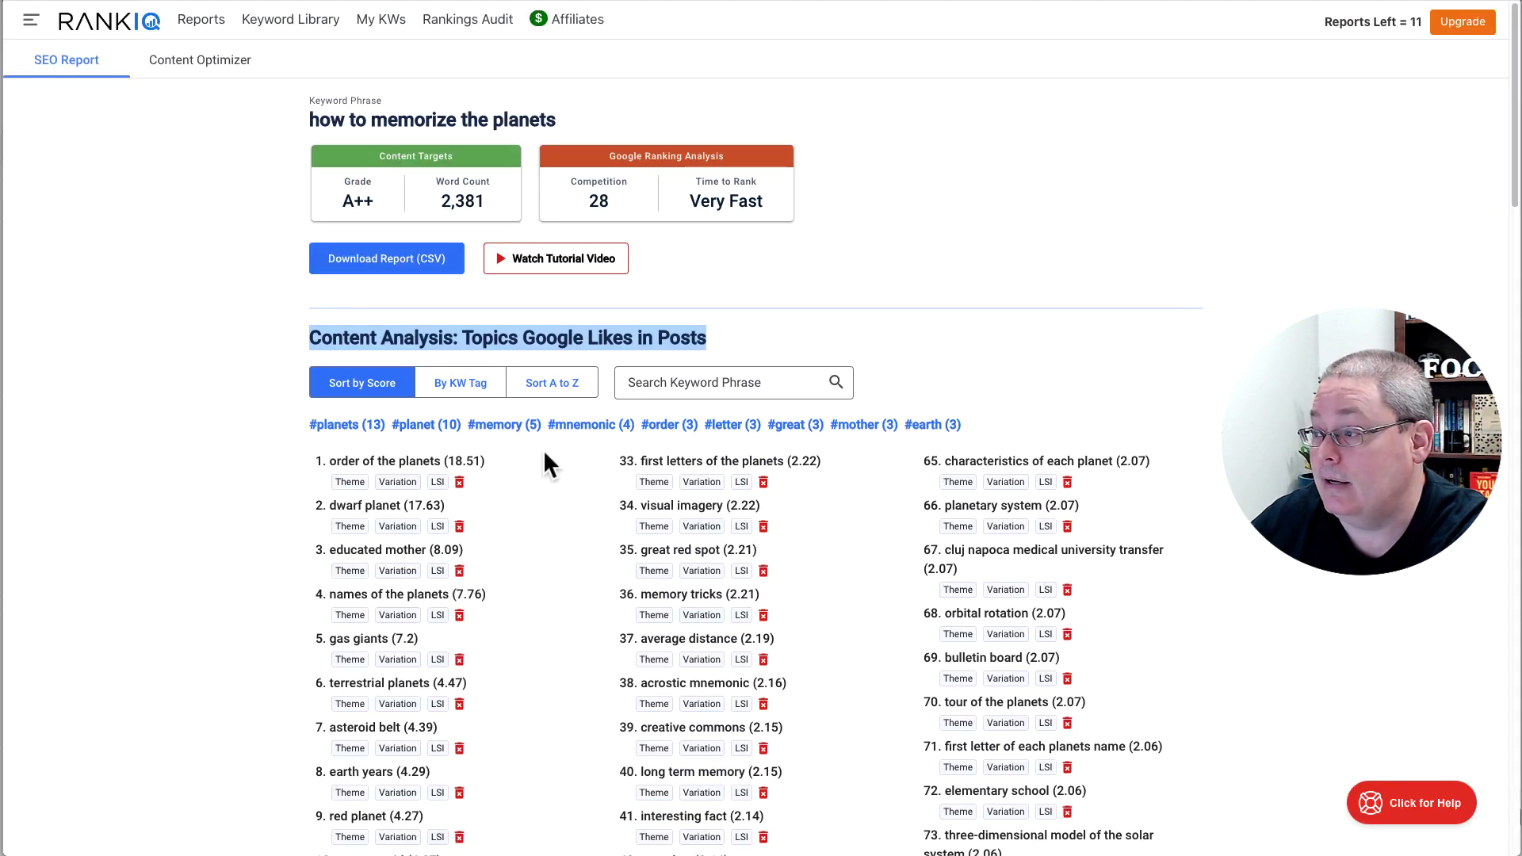
key(ctrl+Tab)
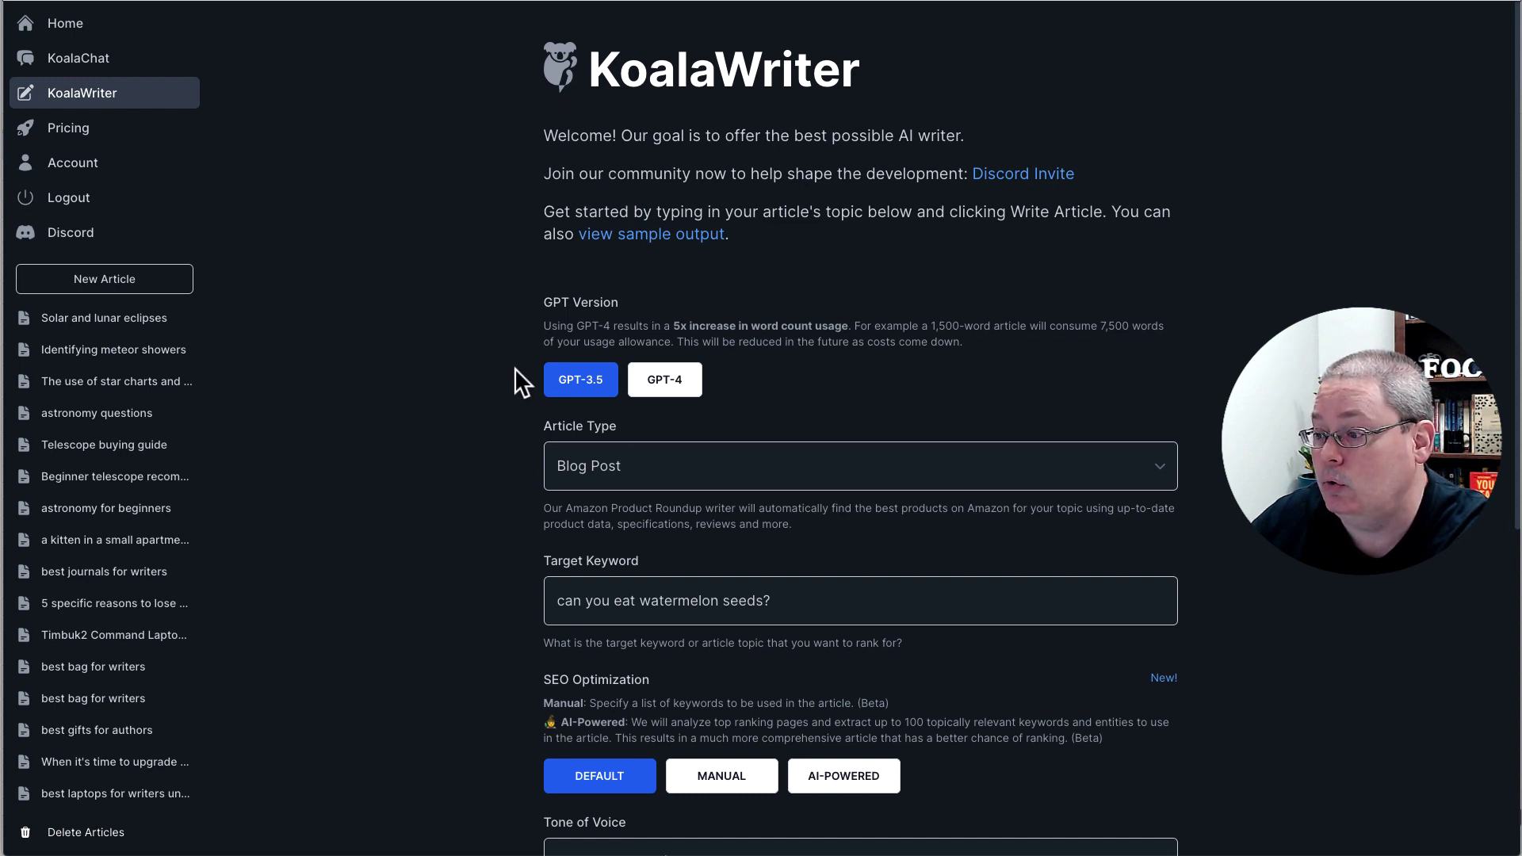
scroll(569, 357, down, 3)
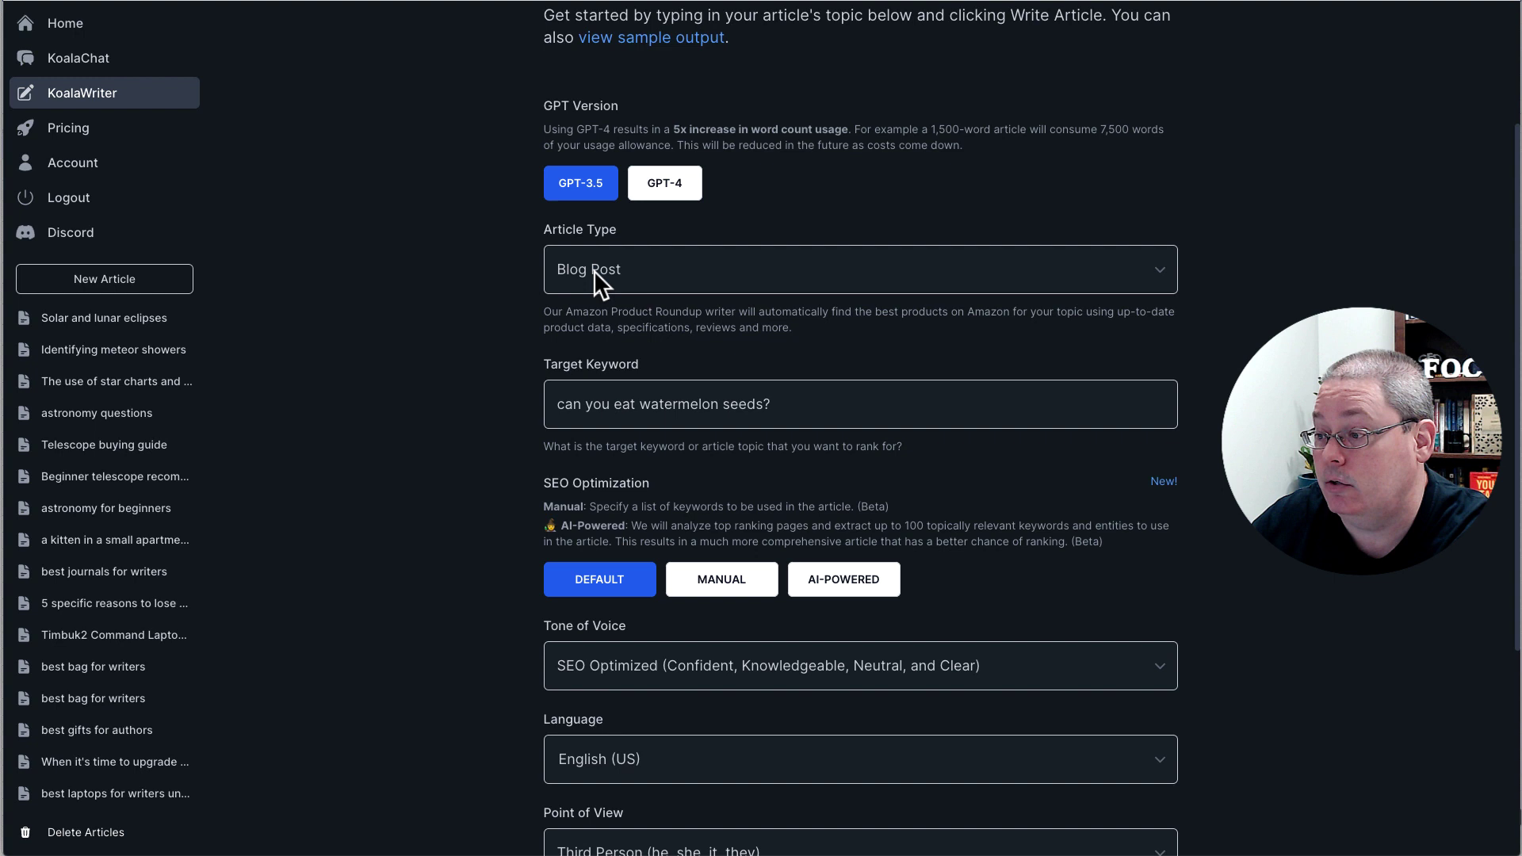
scroll(592, 269, down, 1)
triple_click(576, 380)
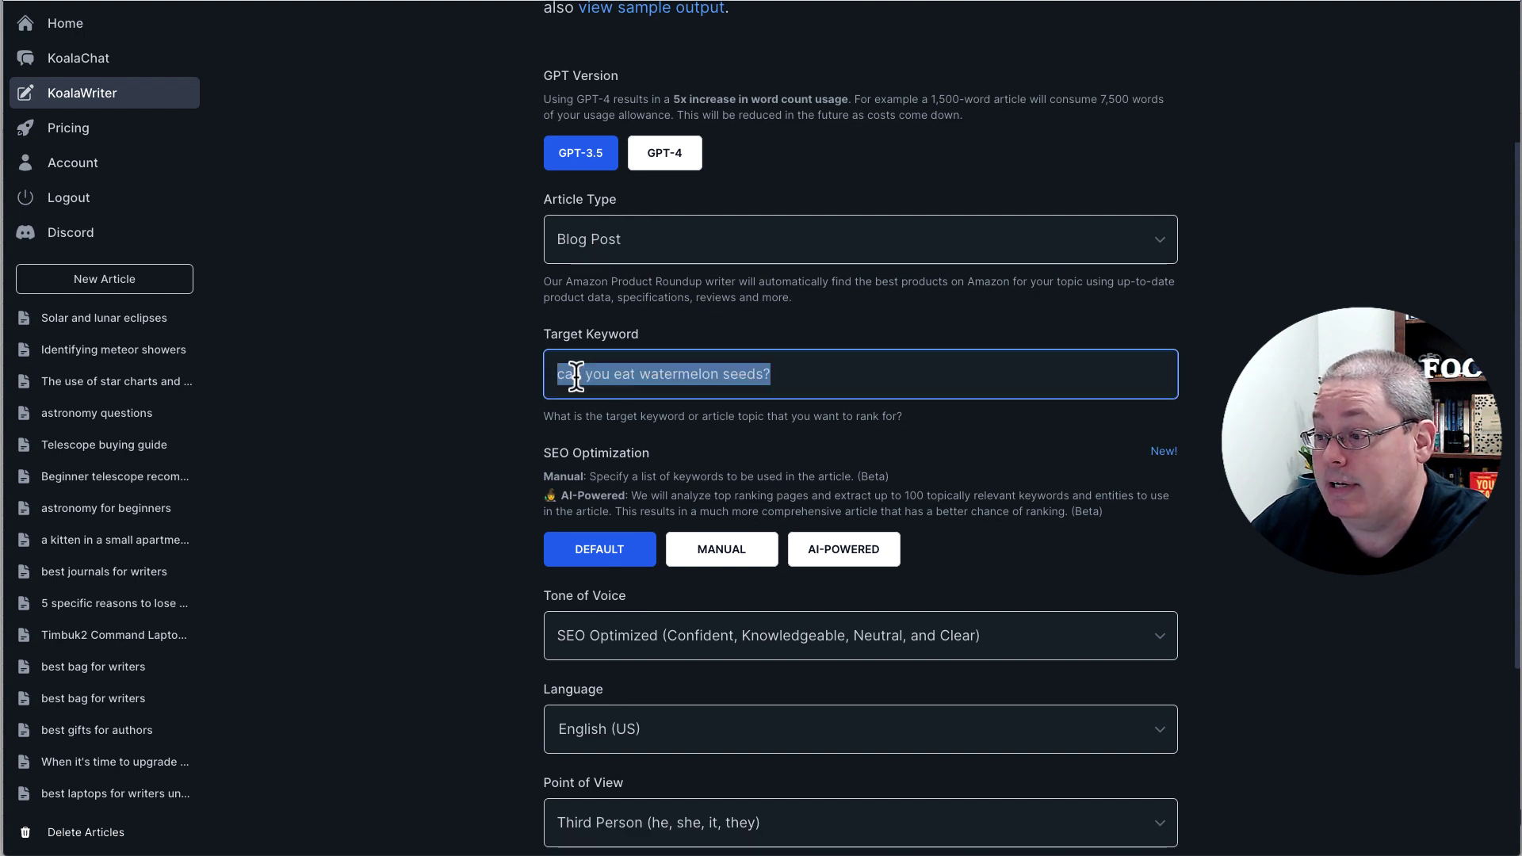
scroll(490, 350, down, 3)
scroll(523, 274, down, 1)
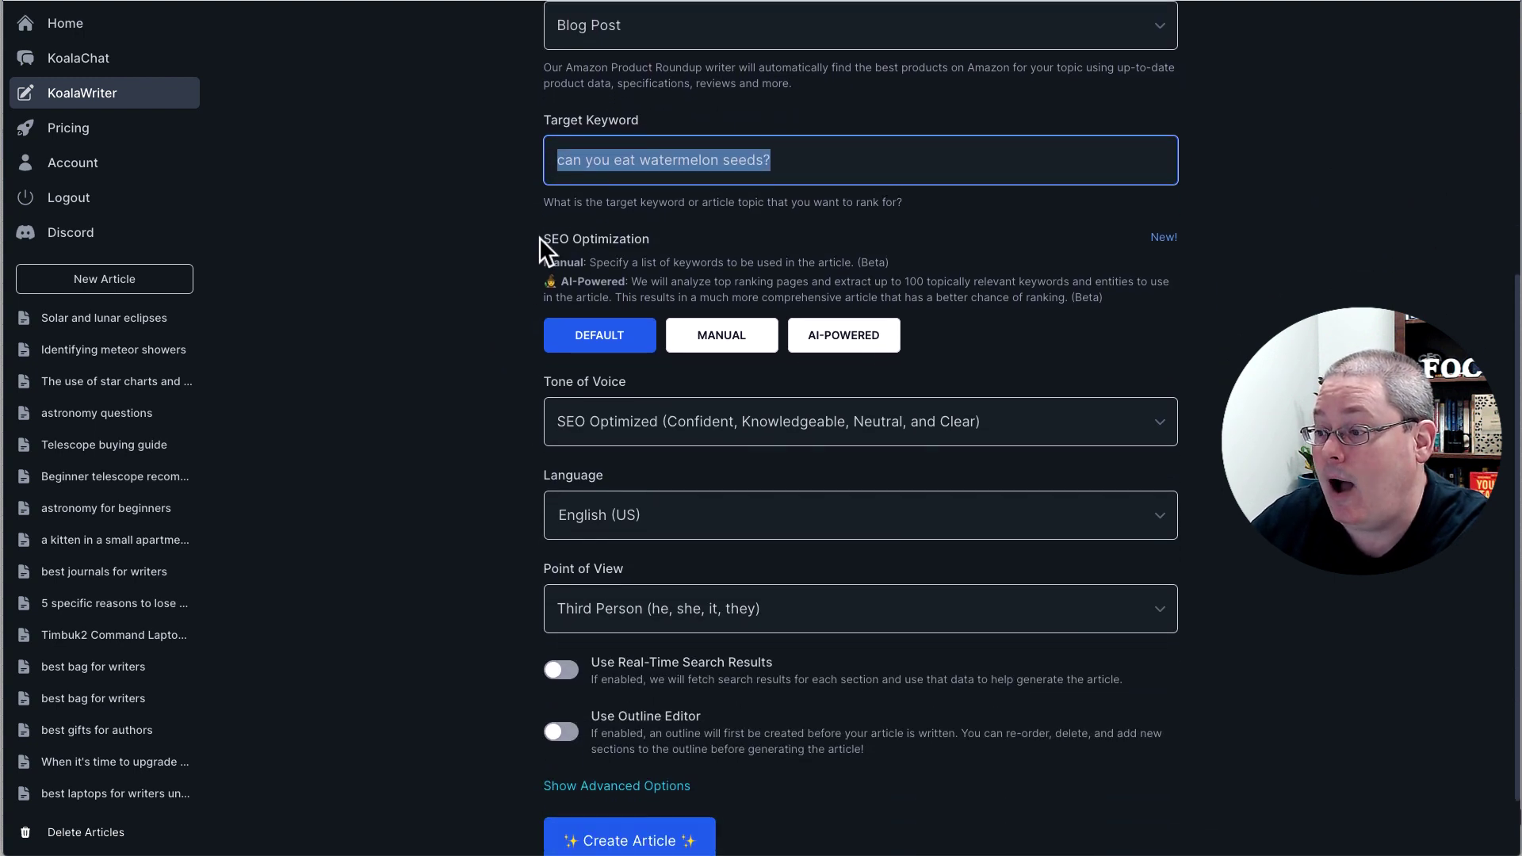
drag(542, 236, 1122, 297)
click(1121, 311)
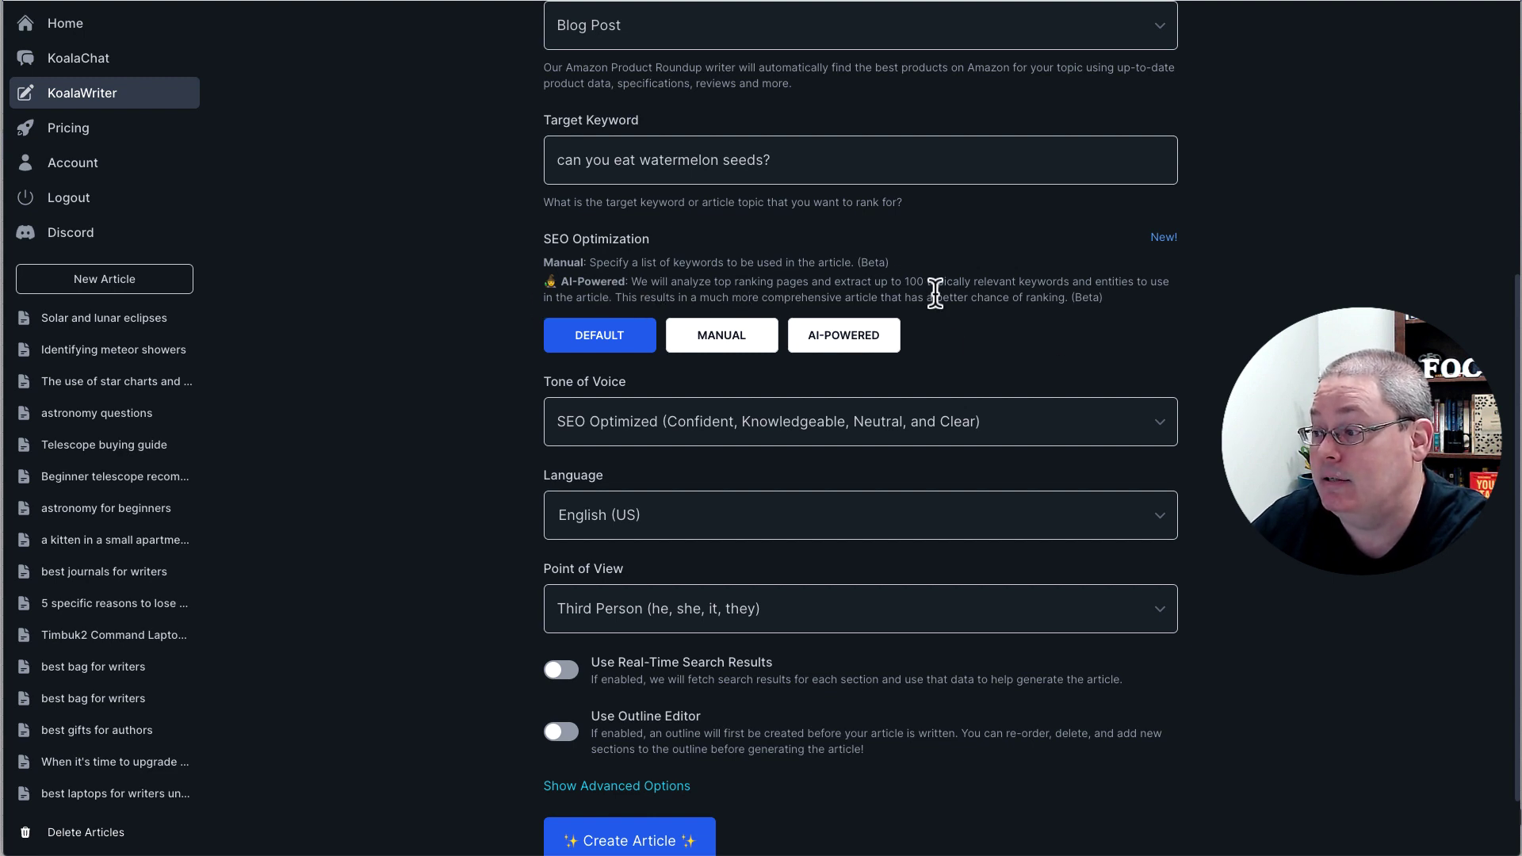
drag(904, 283, 1116, 296)
click(1130, 306)
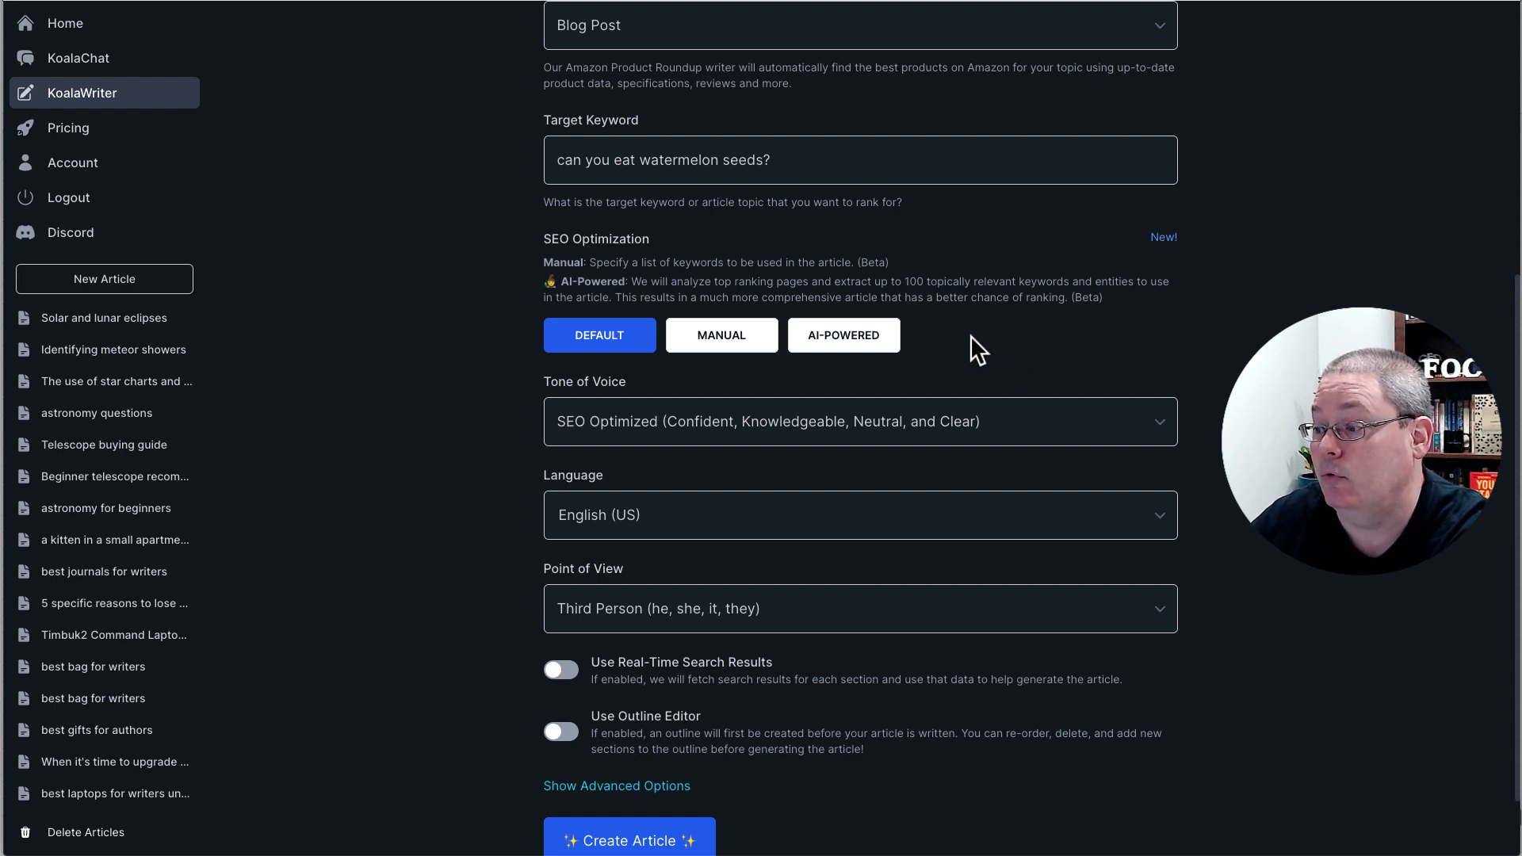
- Choose MANUAL SEO optimization to reveal Related Keywords, then reselect the outline prompt's opening paragraph
click(703, 349)
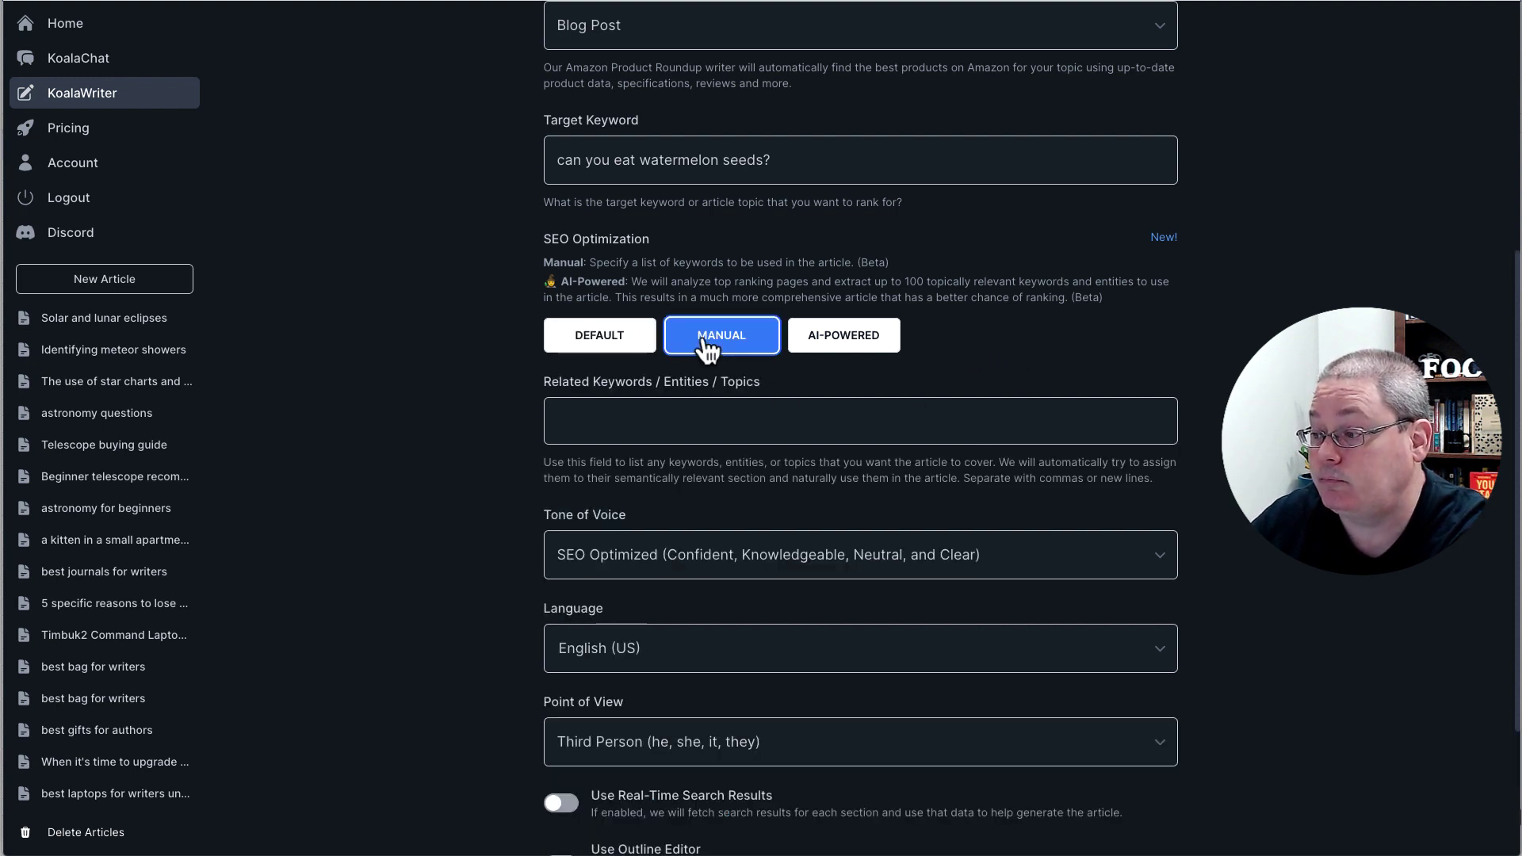
click(585, 413)
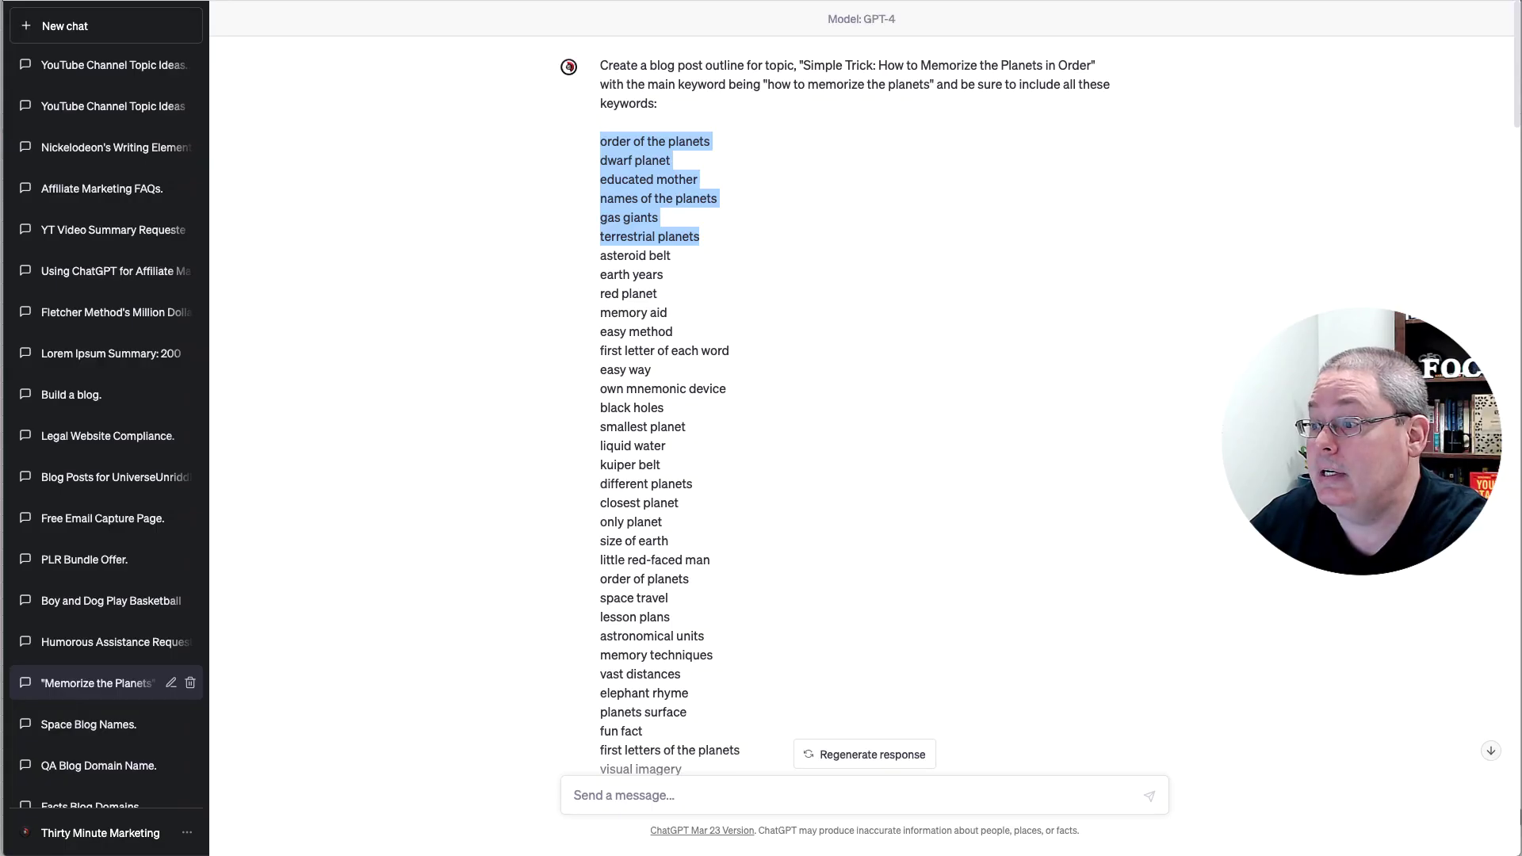
click(821, 117)
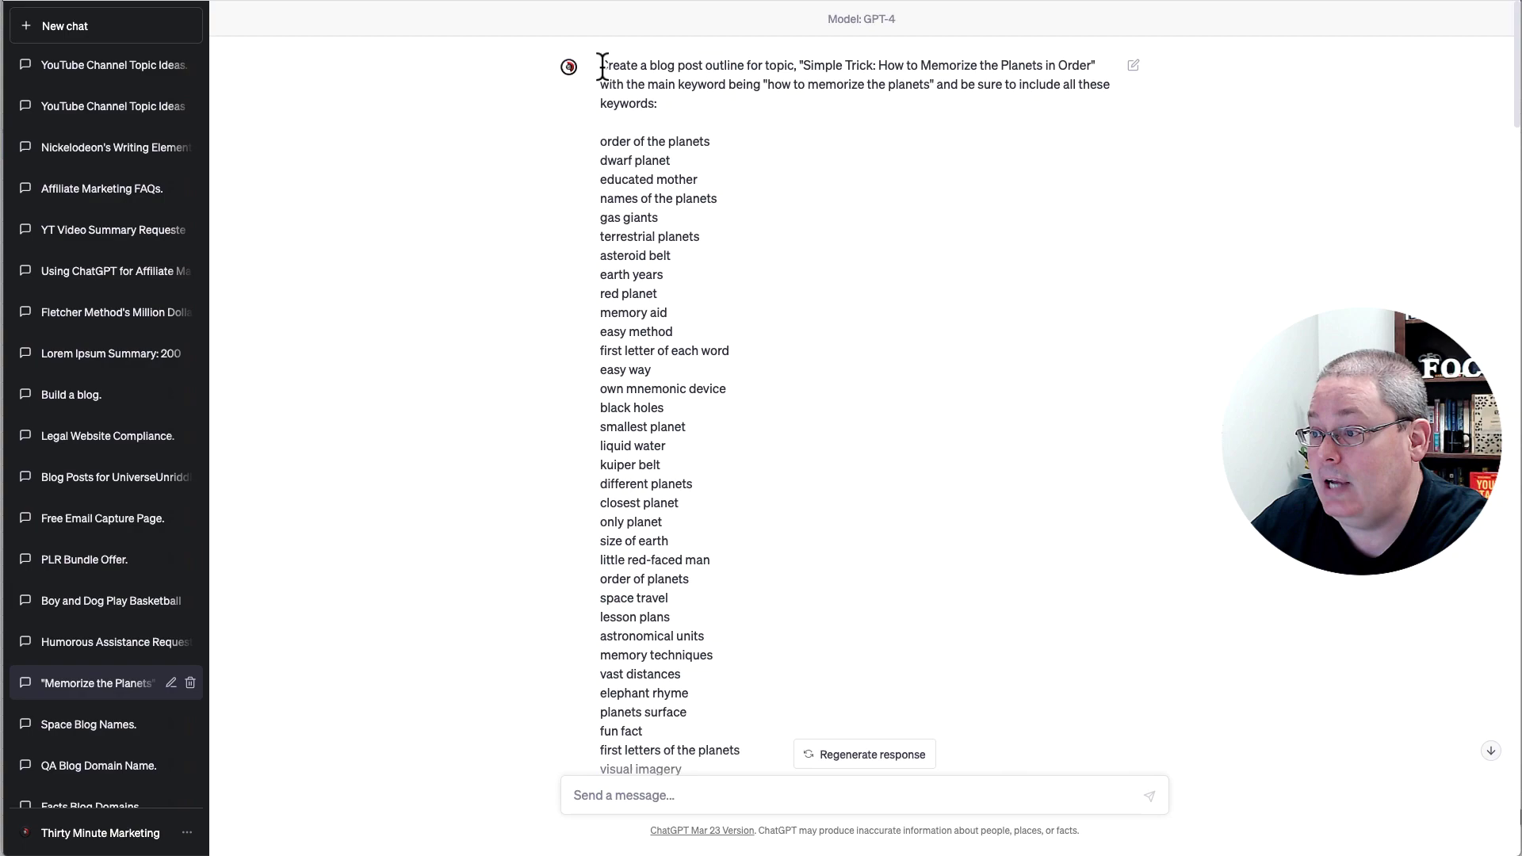
drag(602, 65, 672, 103)
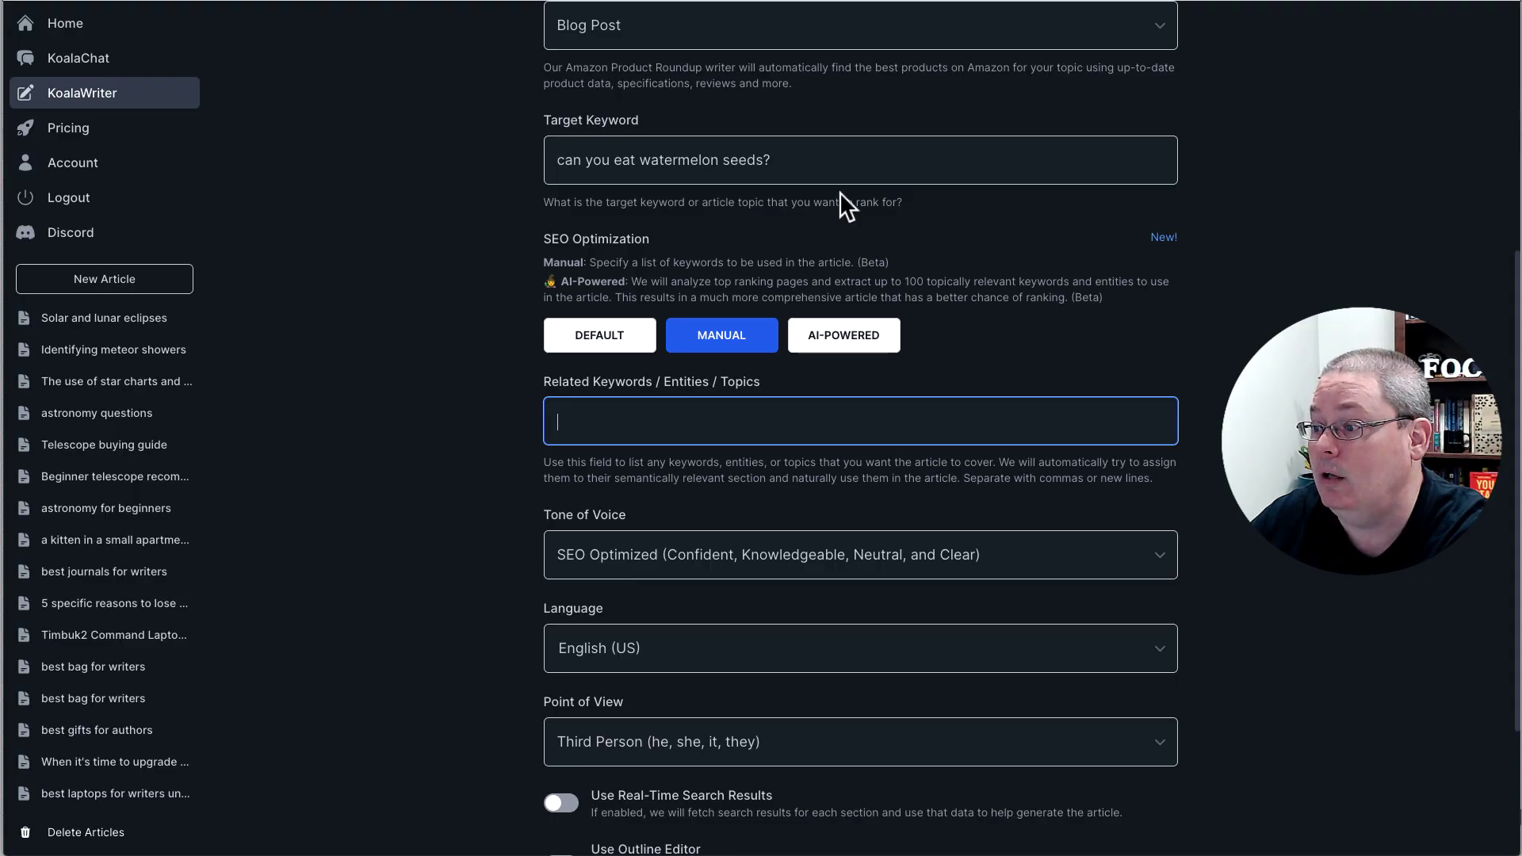
scroll(839, 198, up, 4)
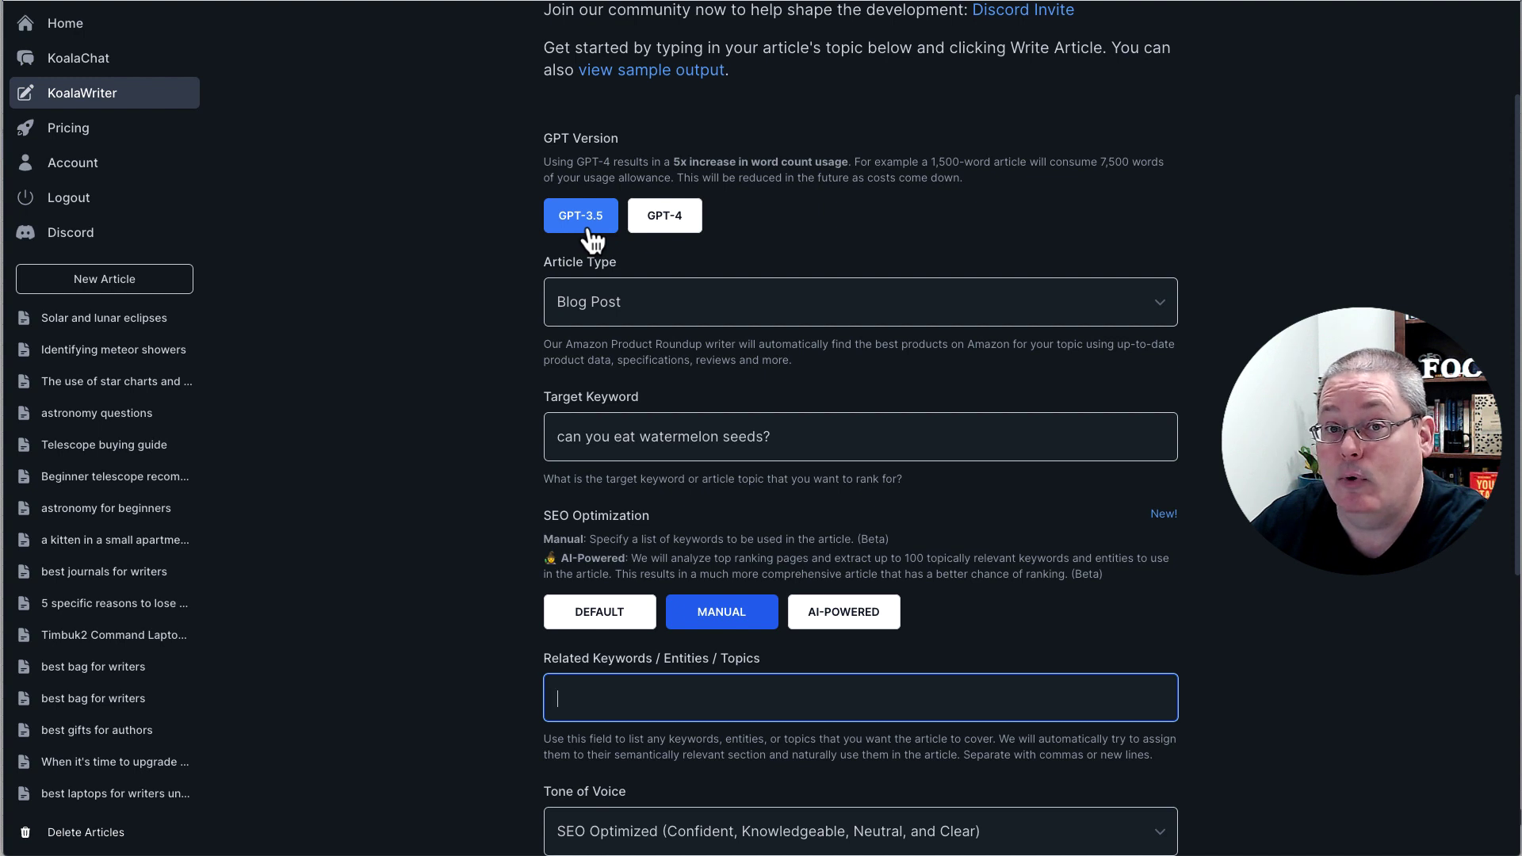
scroll(1043, 222, down, 3)
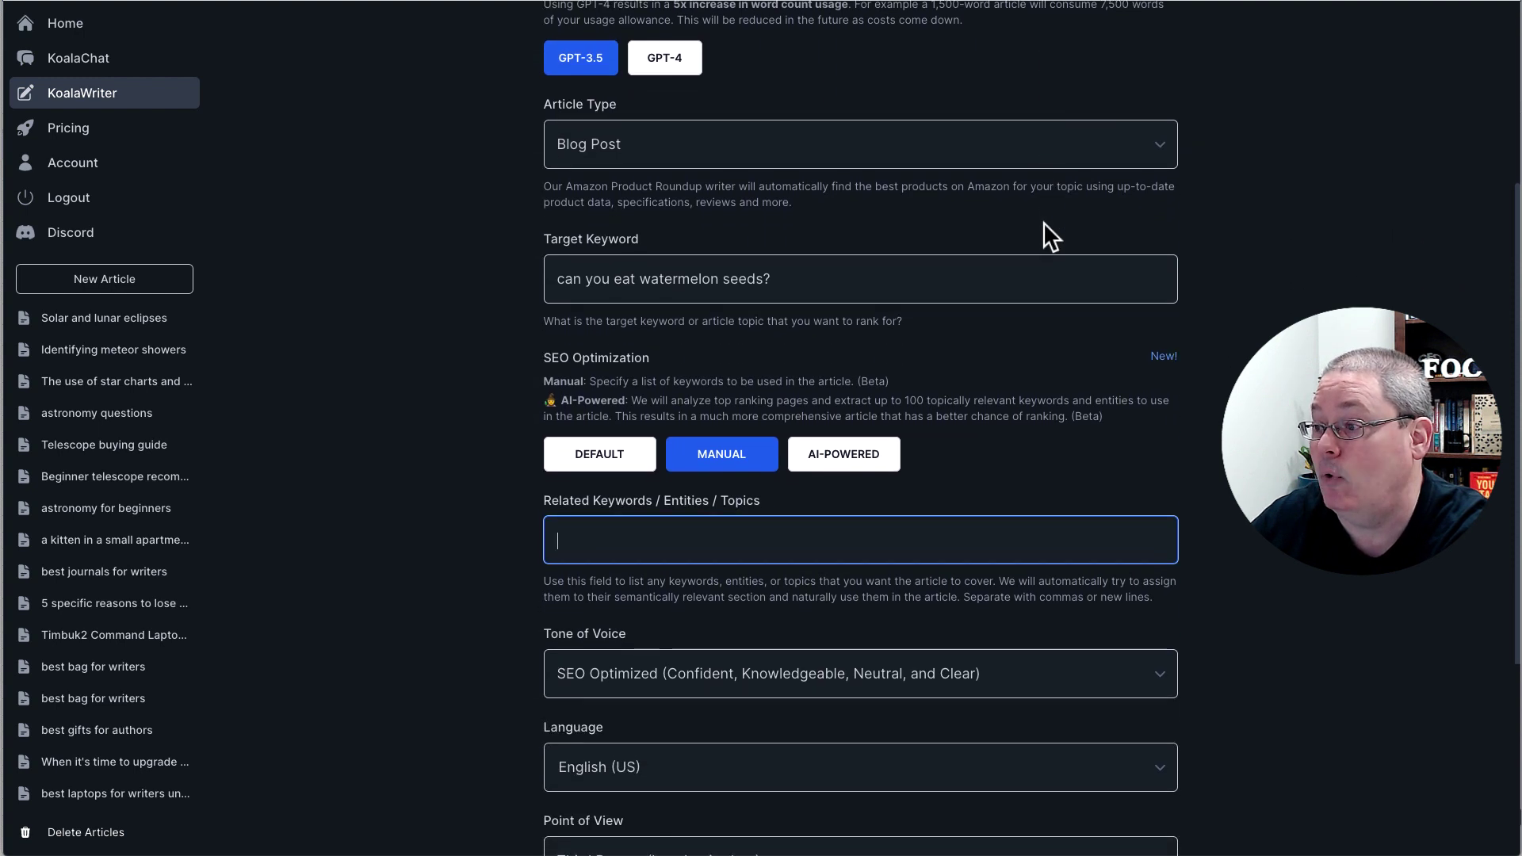
scroll(1039, 224, down, 1)
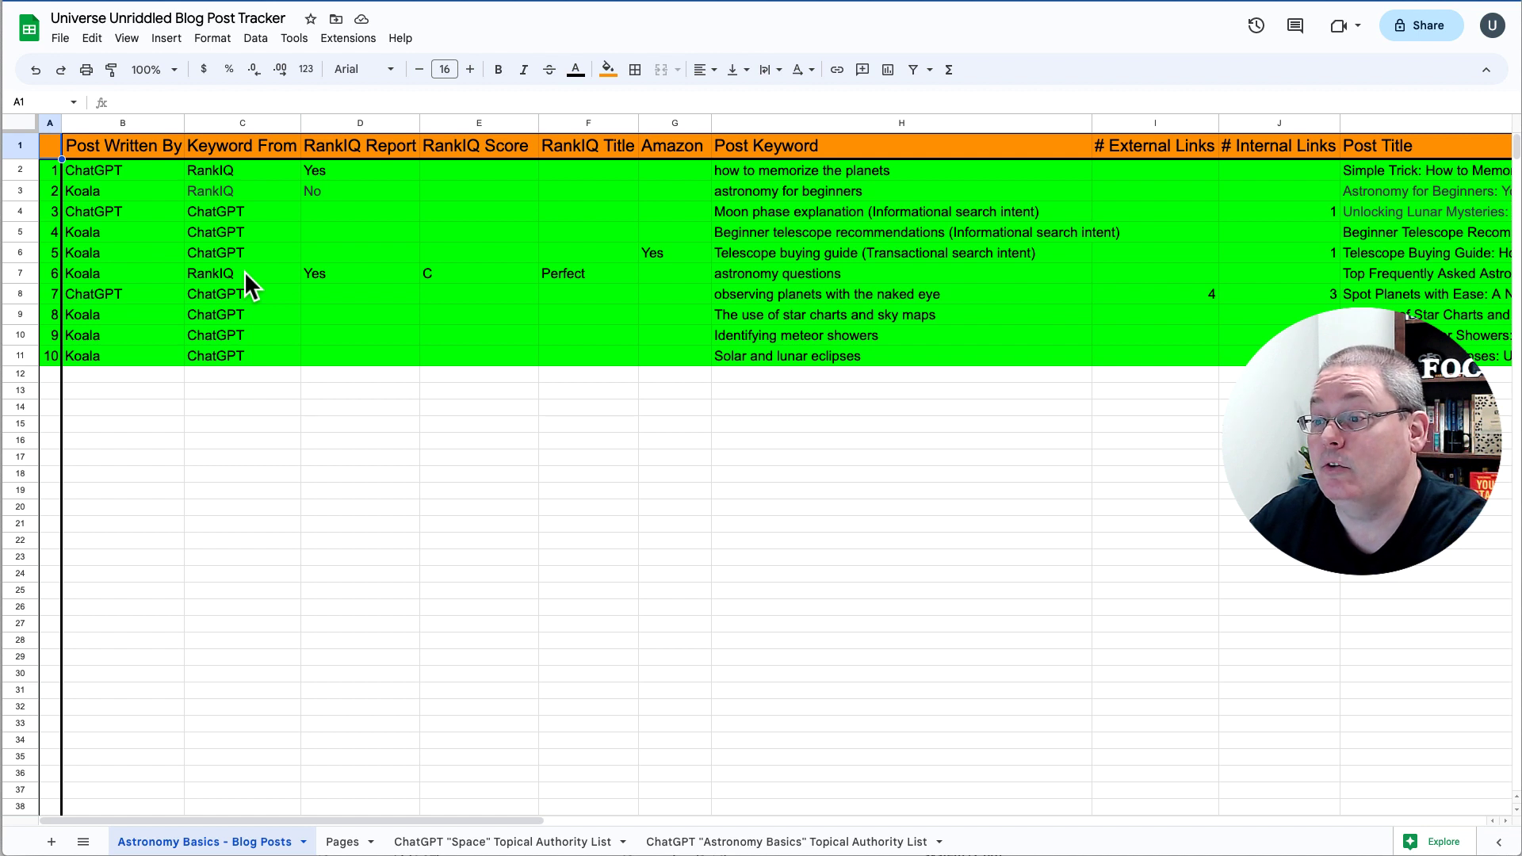
- Check tracker cells B7, C7 and C11 for RankIQ-sourced posts, then bring the RankIQ report window forward
click(124, 273)
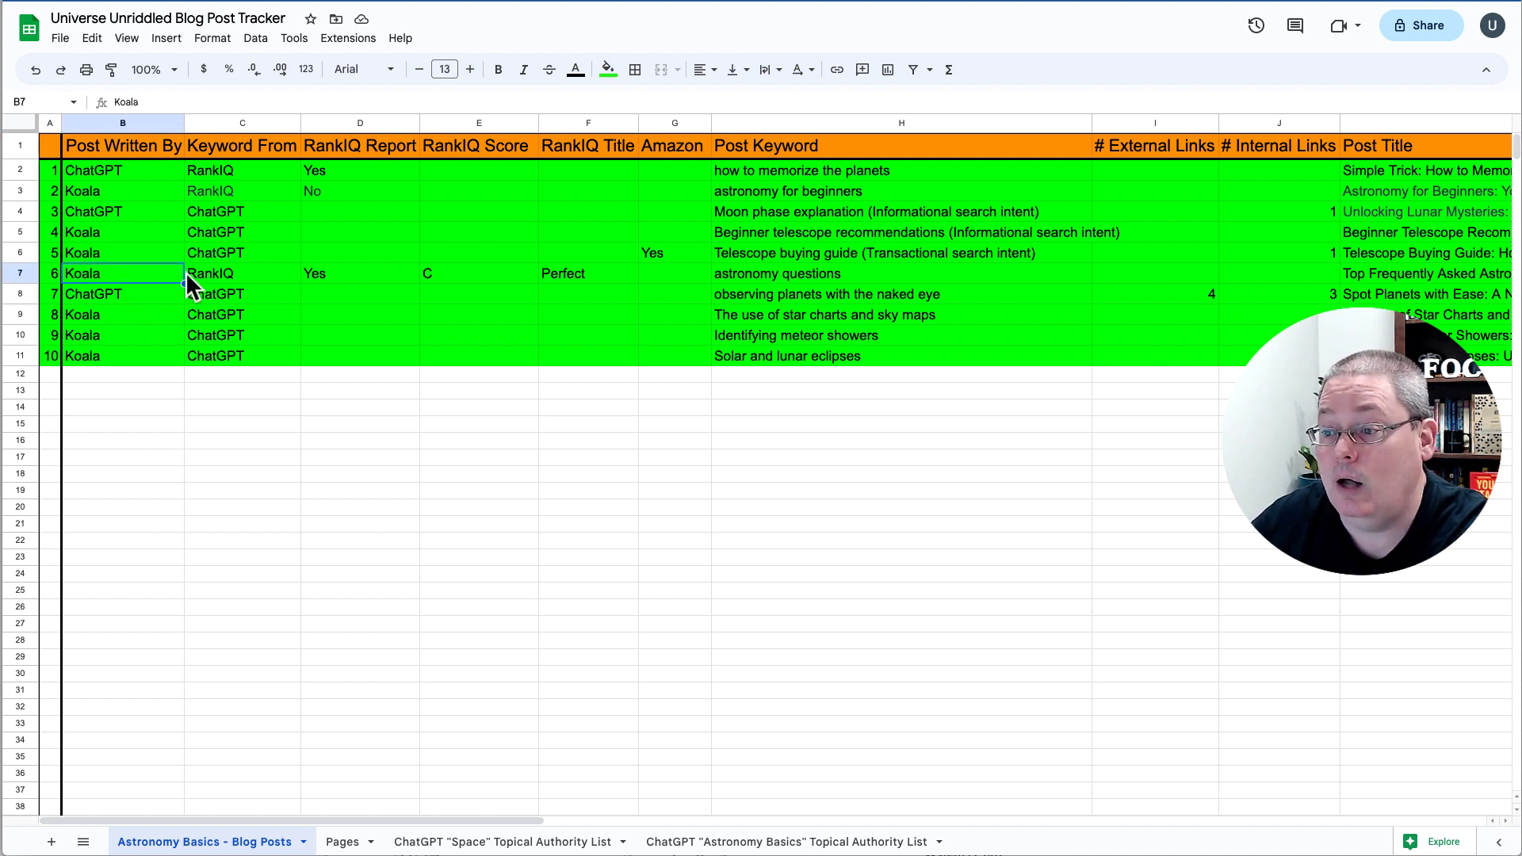
click(247, 273)
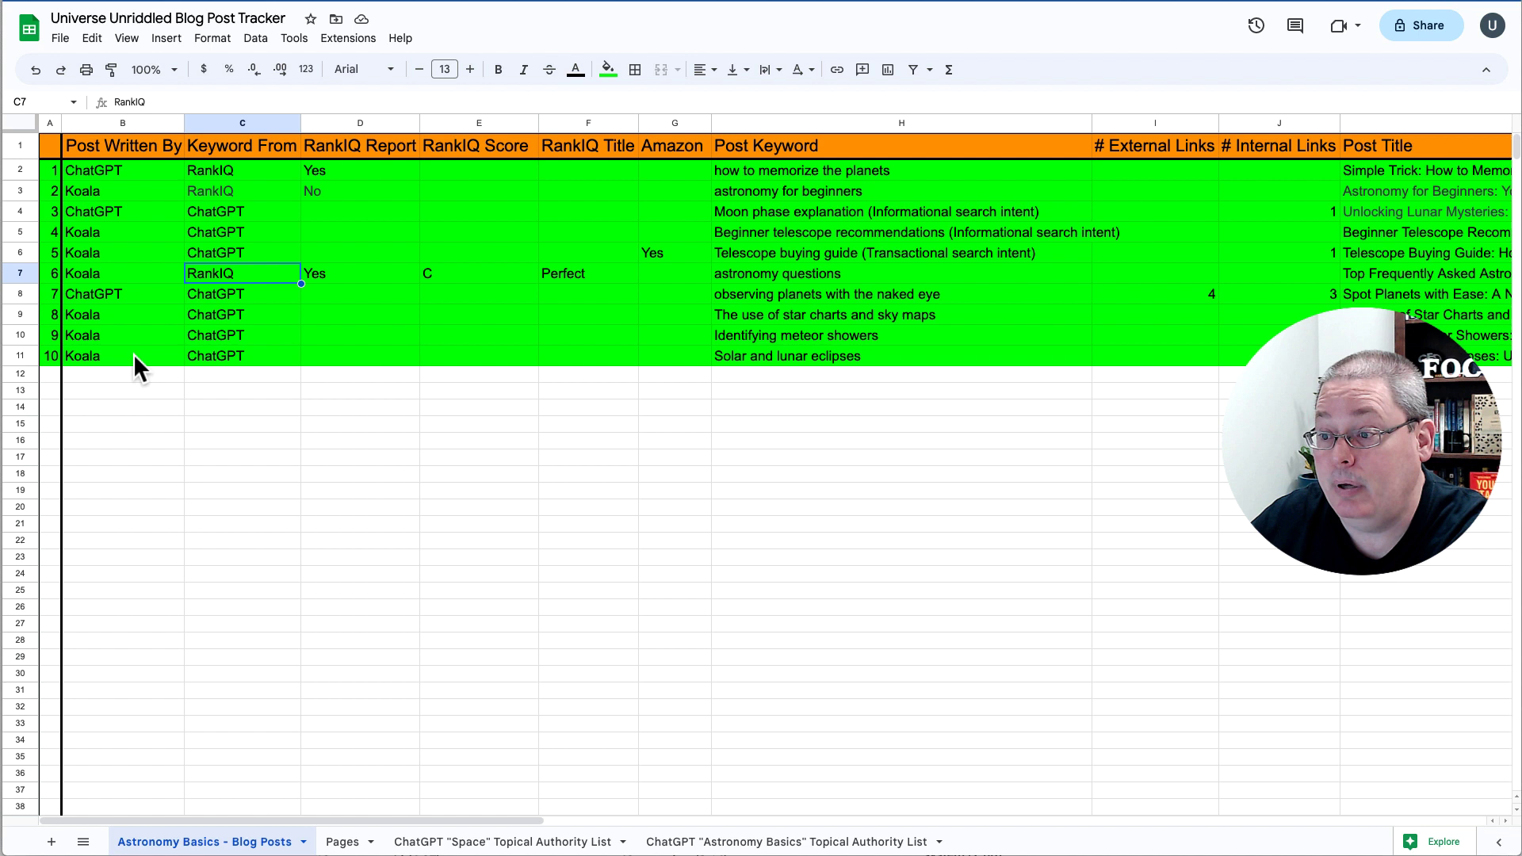
click(249, 355)
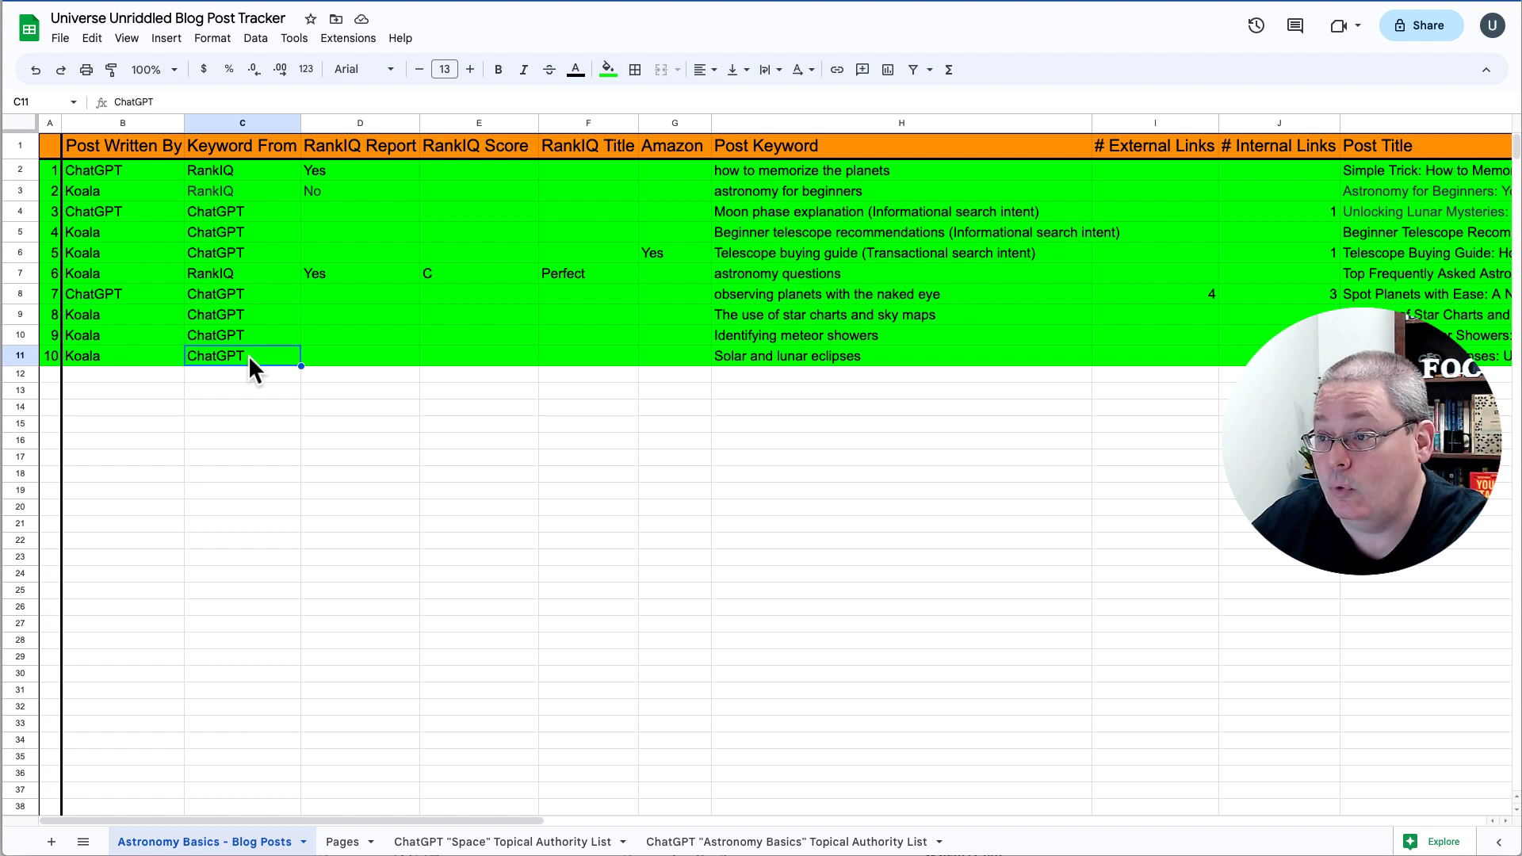
right_click(41, 854)
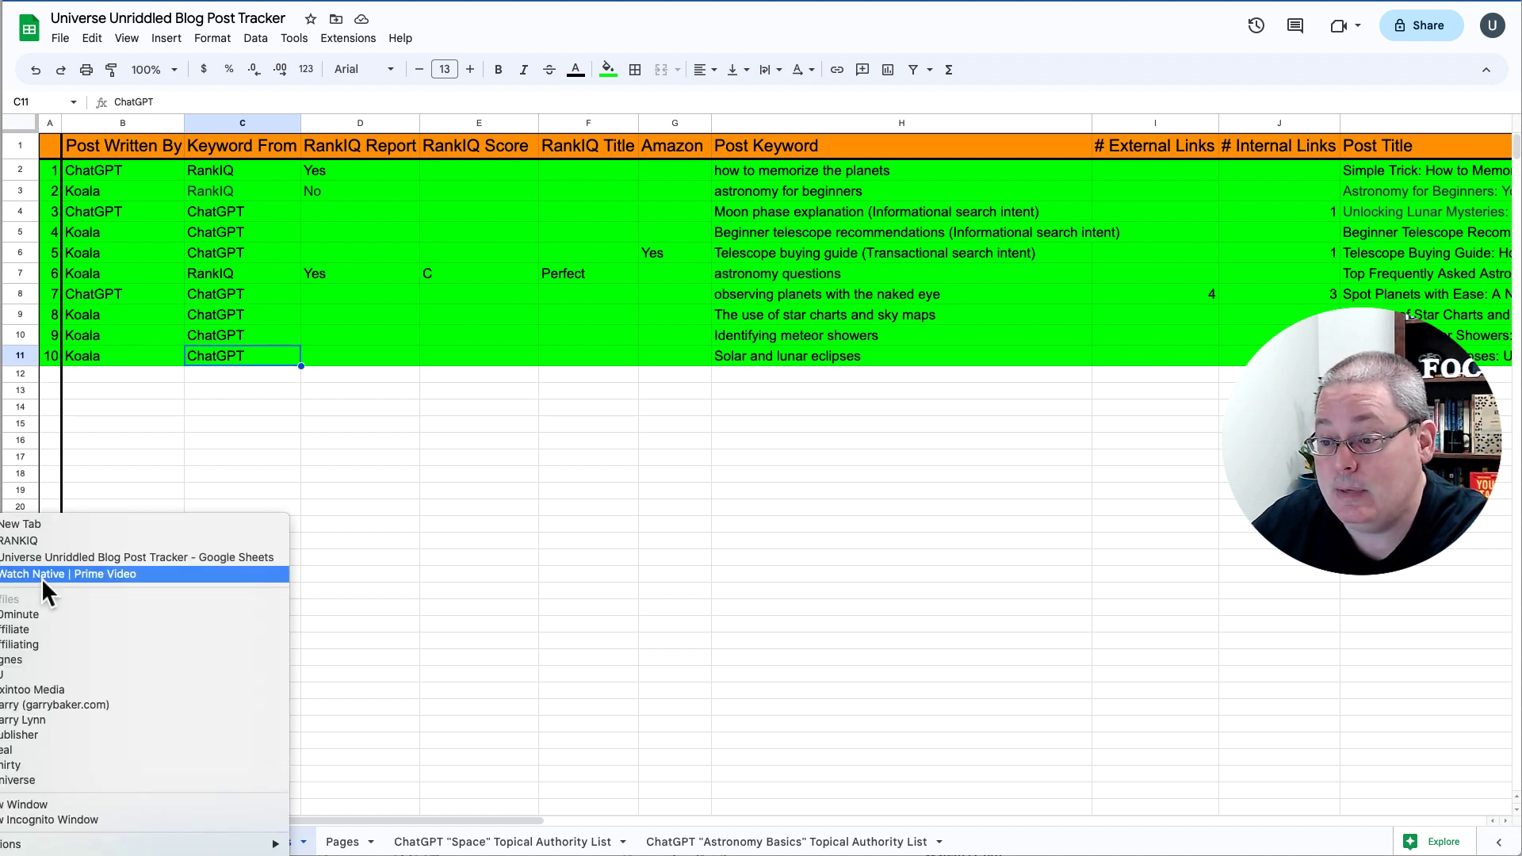
click(35, 540)
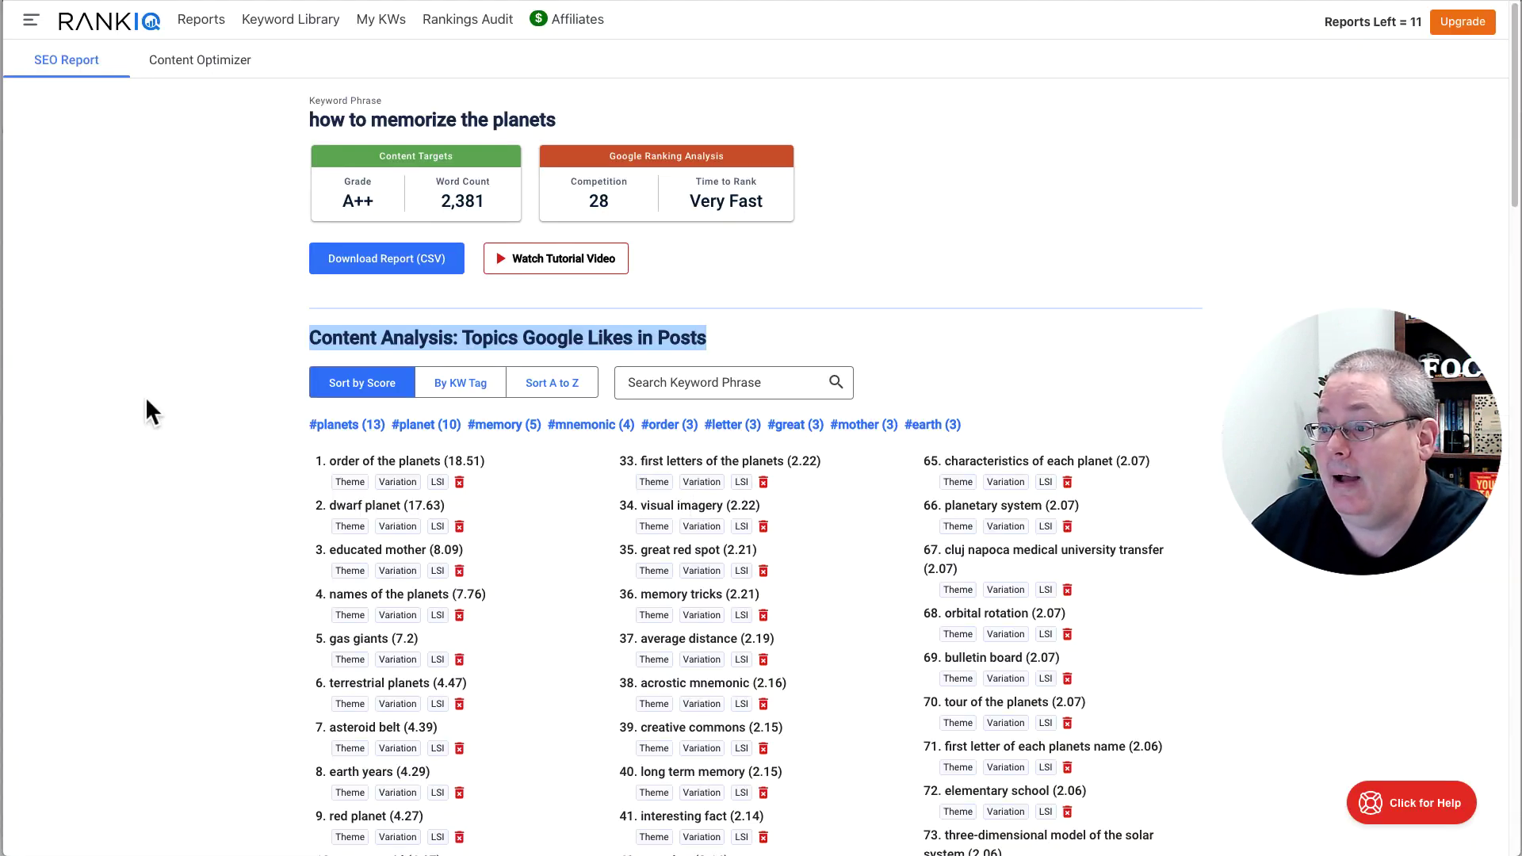
- Open RankIQ's Keyword Library and filter it to the Space niche (239 phrases)
triple_click(358, 120)
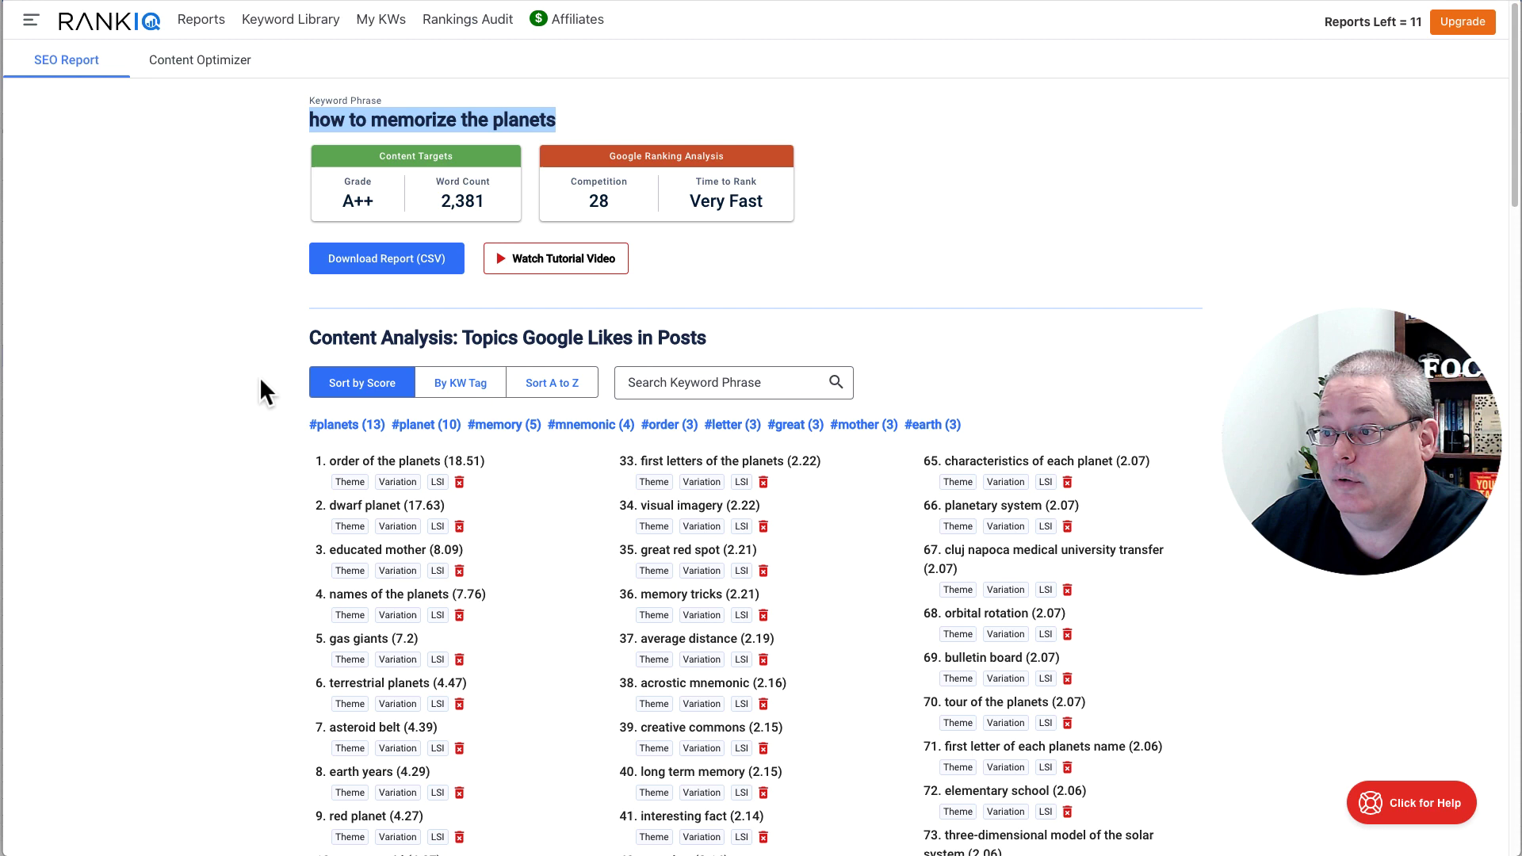
click(284, 30)
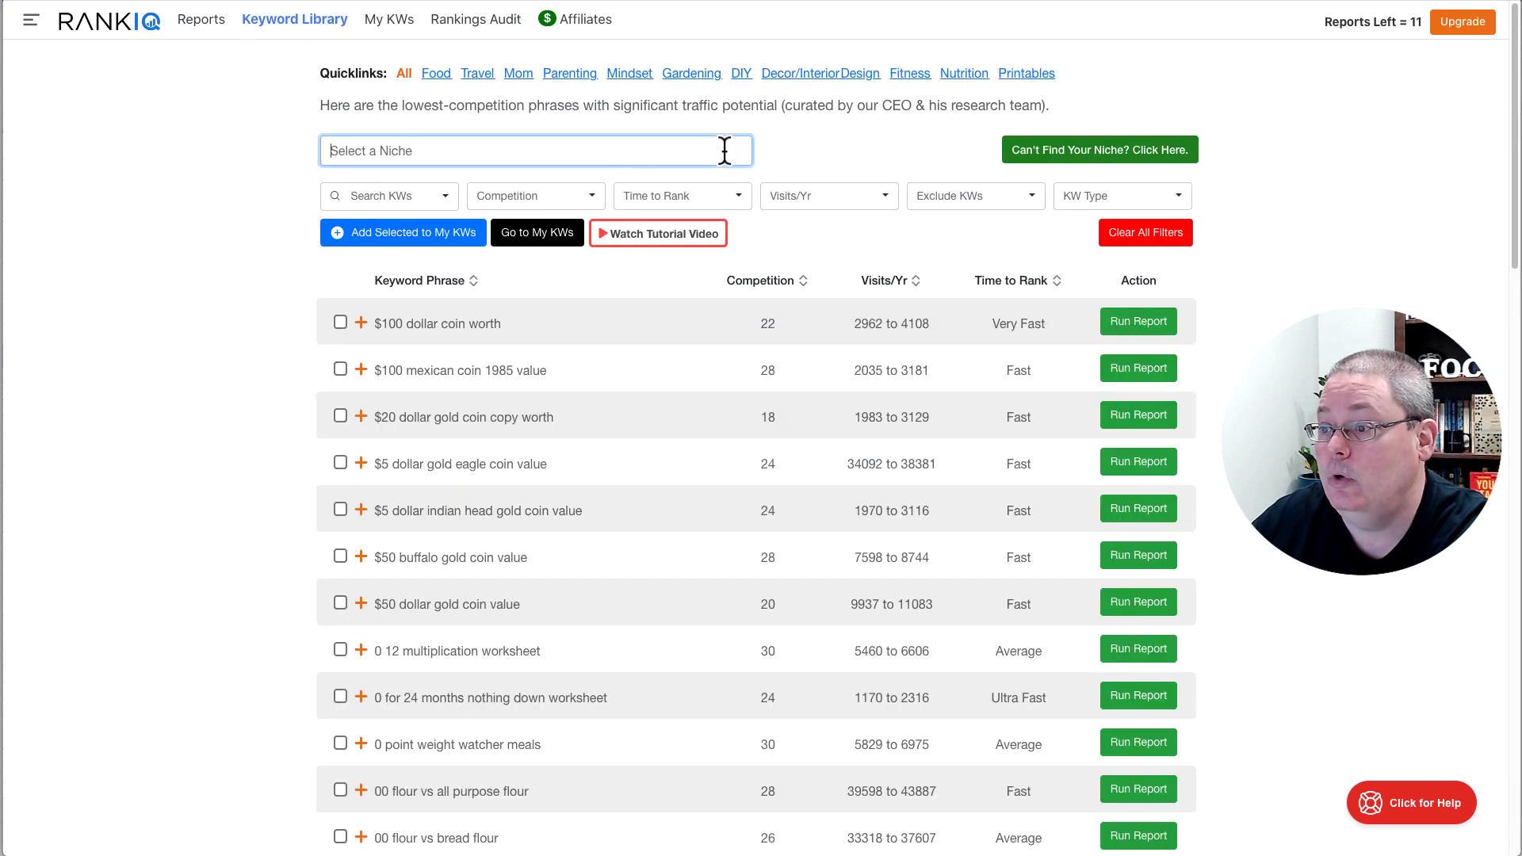
click(420, 150)
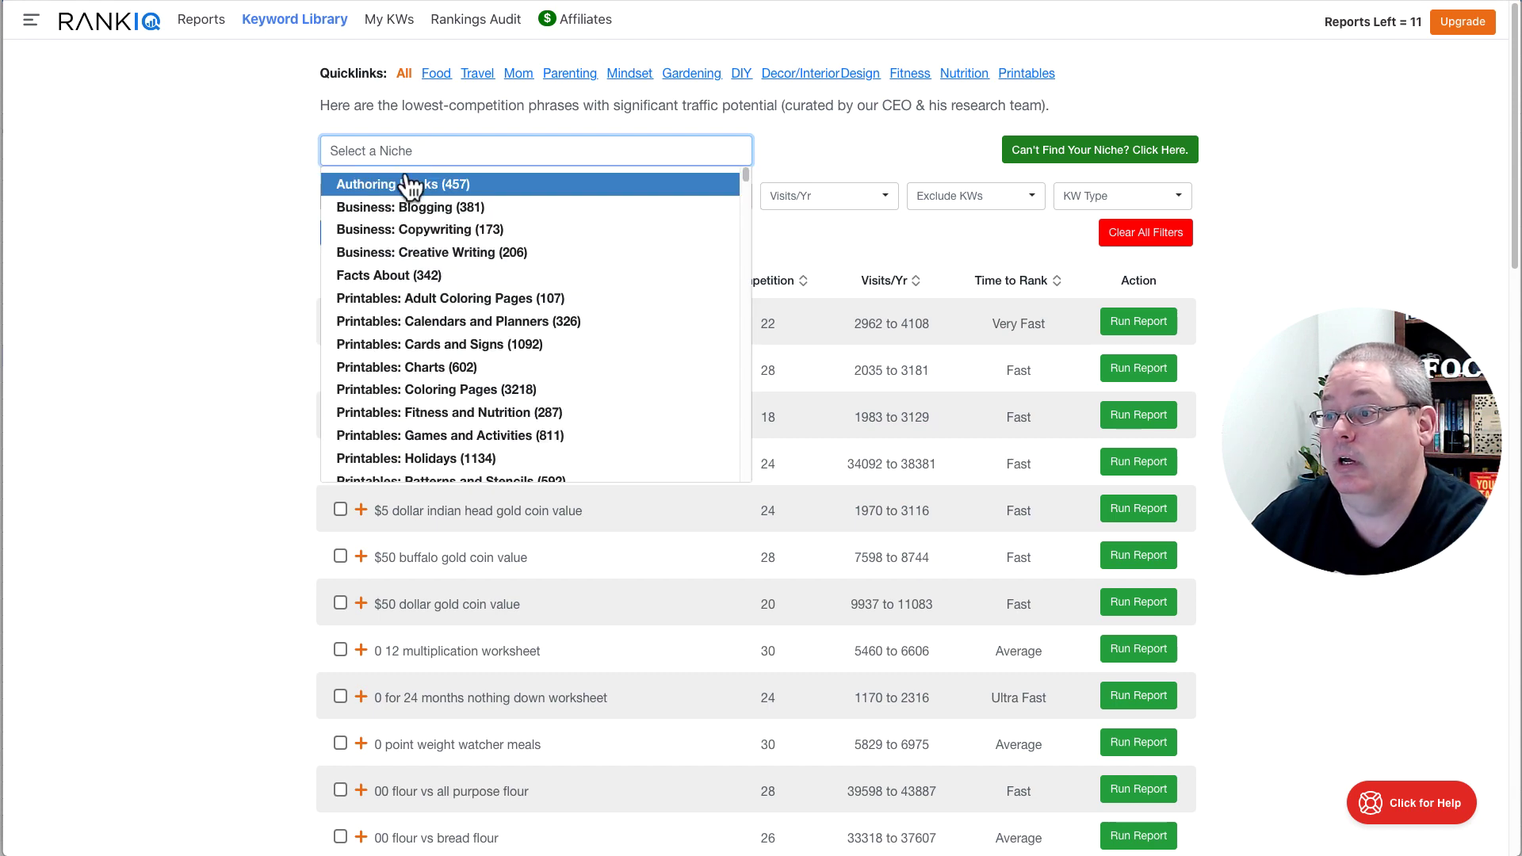
text(space)
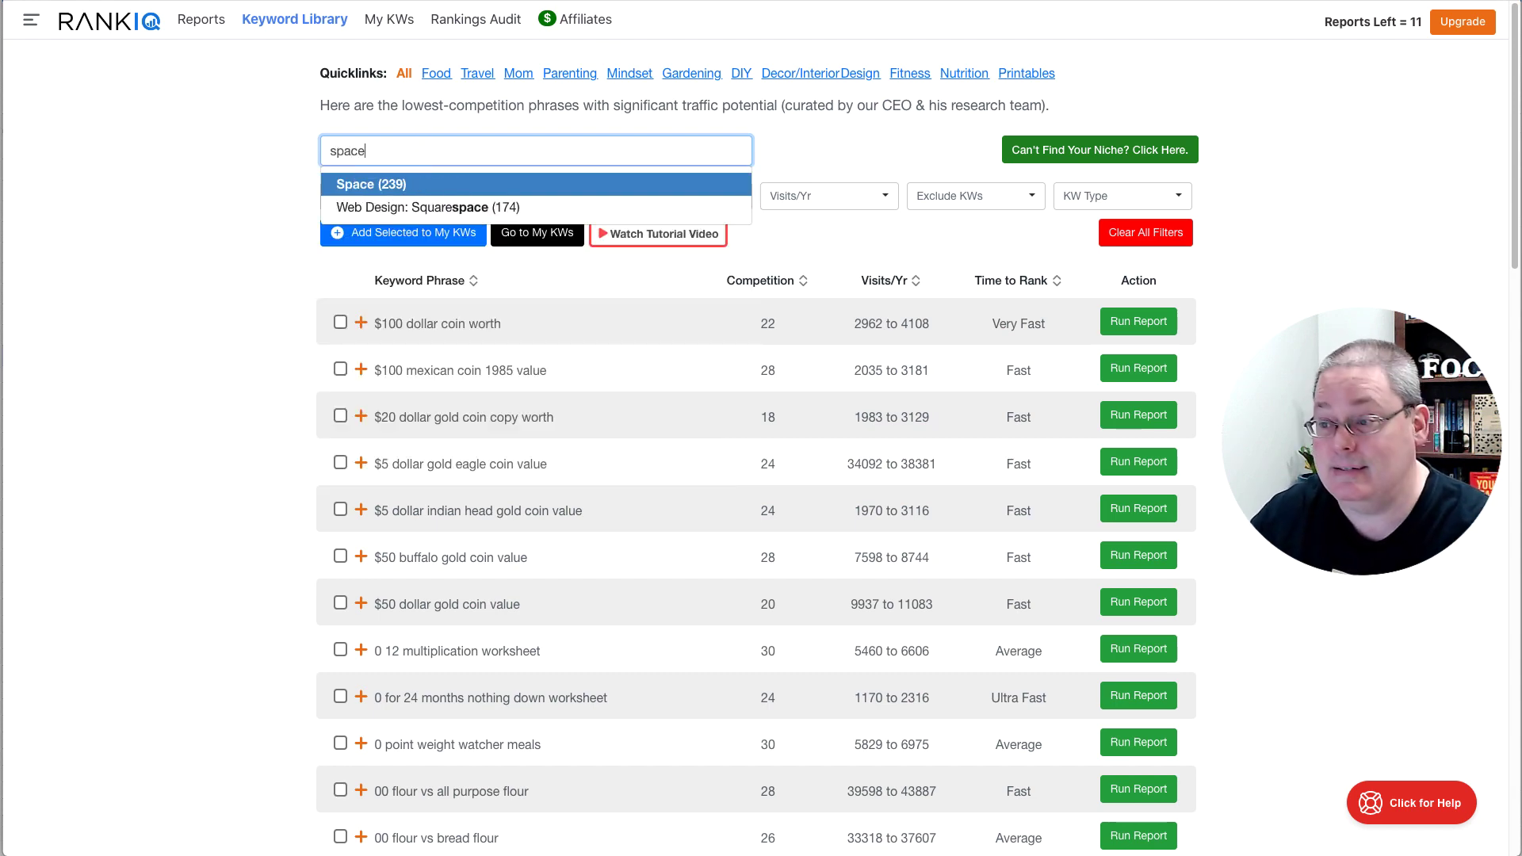
click(400, 187)
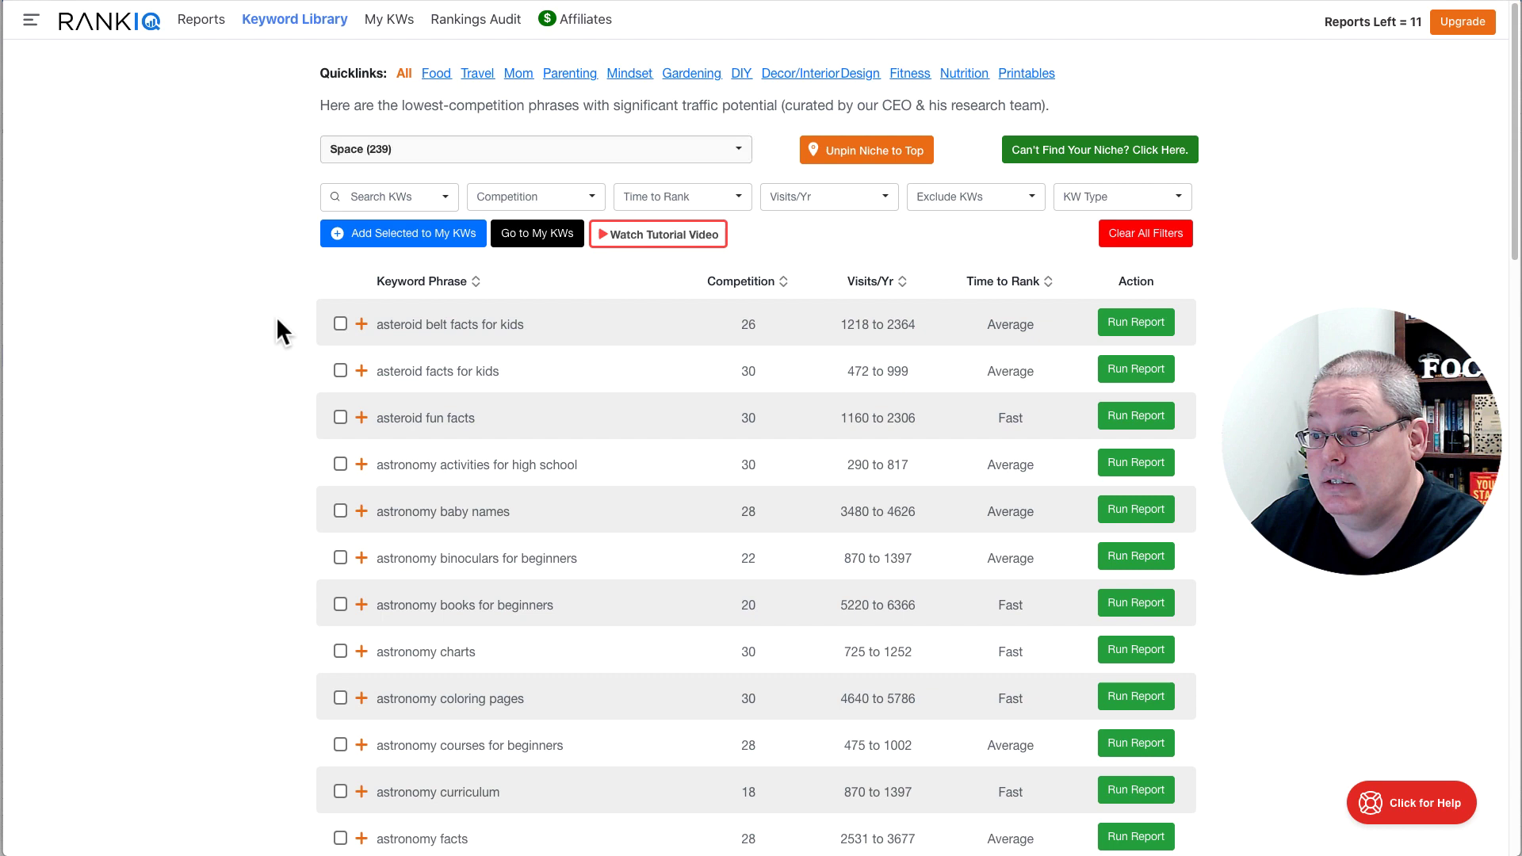
- Open RankIQ's saved report for 'how to memorize the planets' and view its Content Analysis topics
click(394, 23)
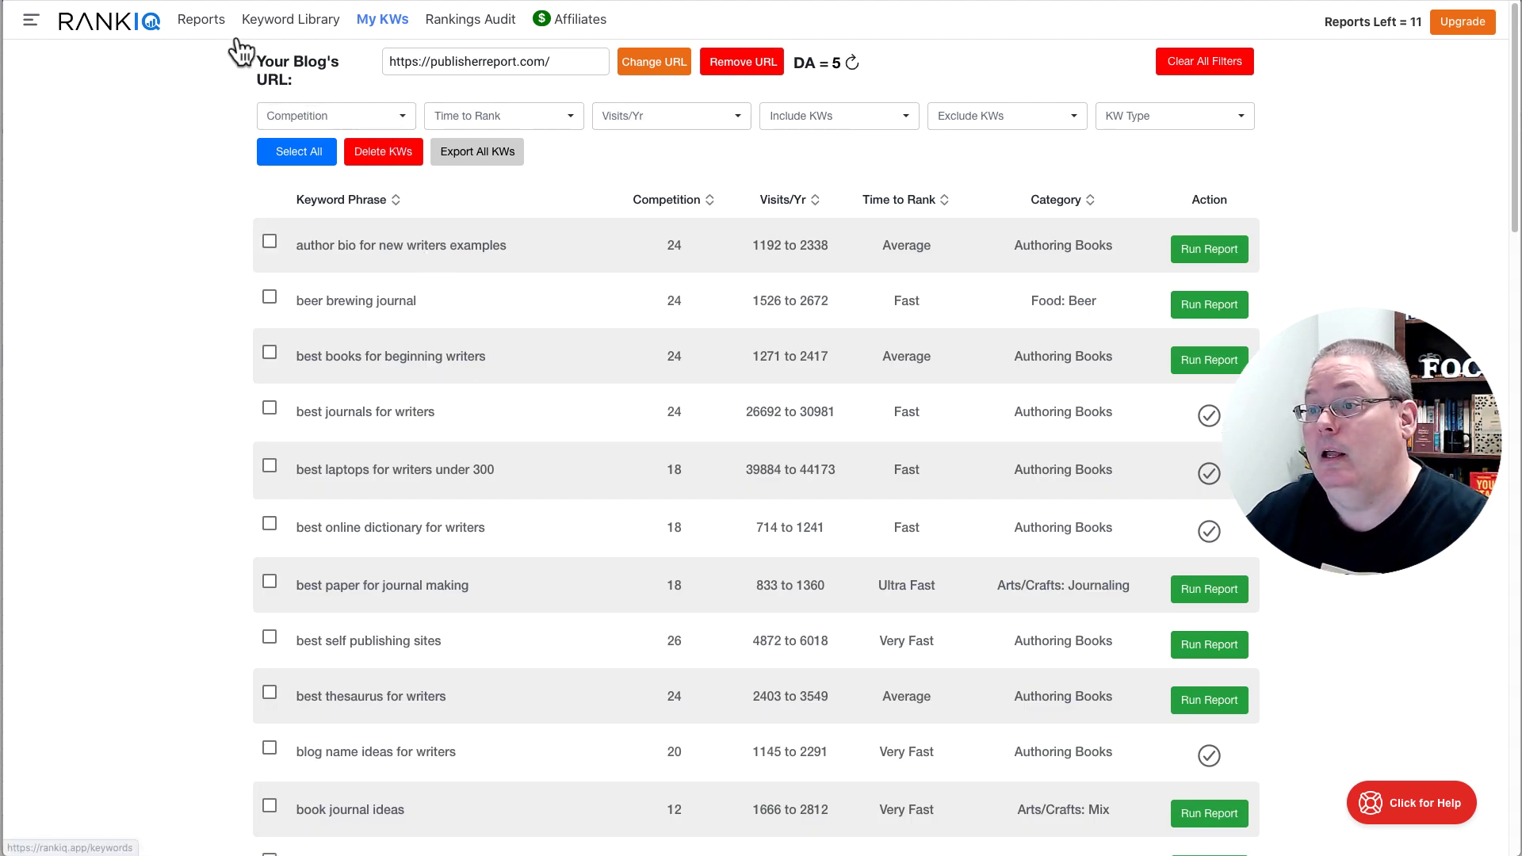
click(212, 24)
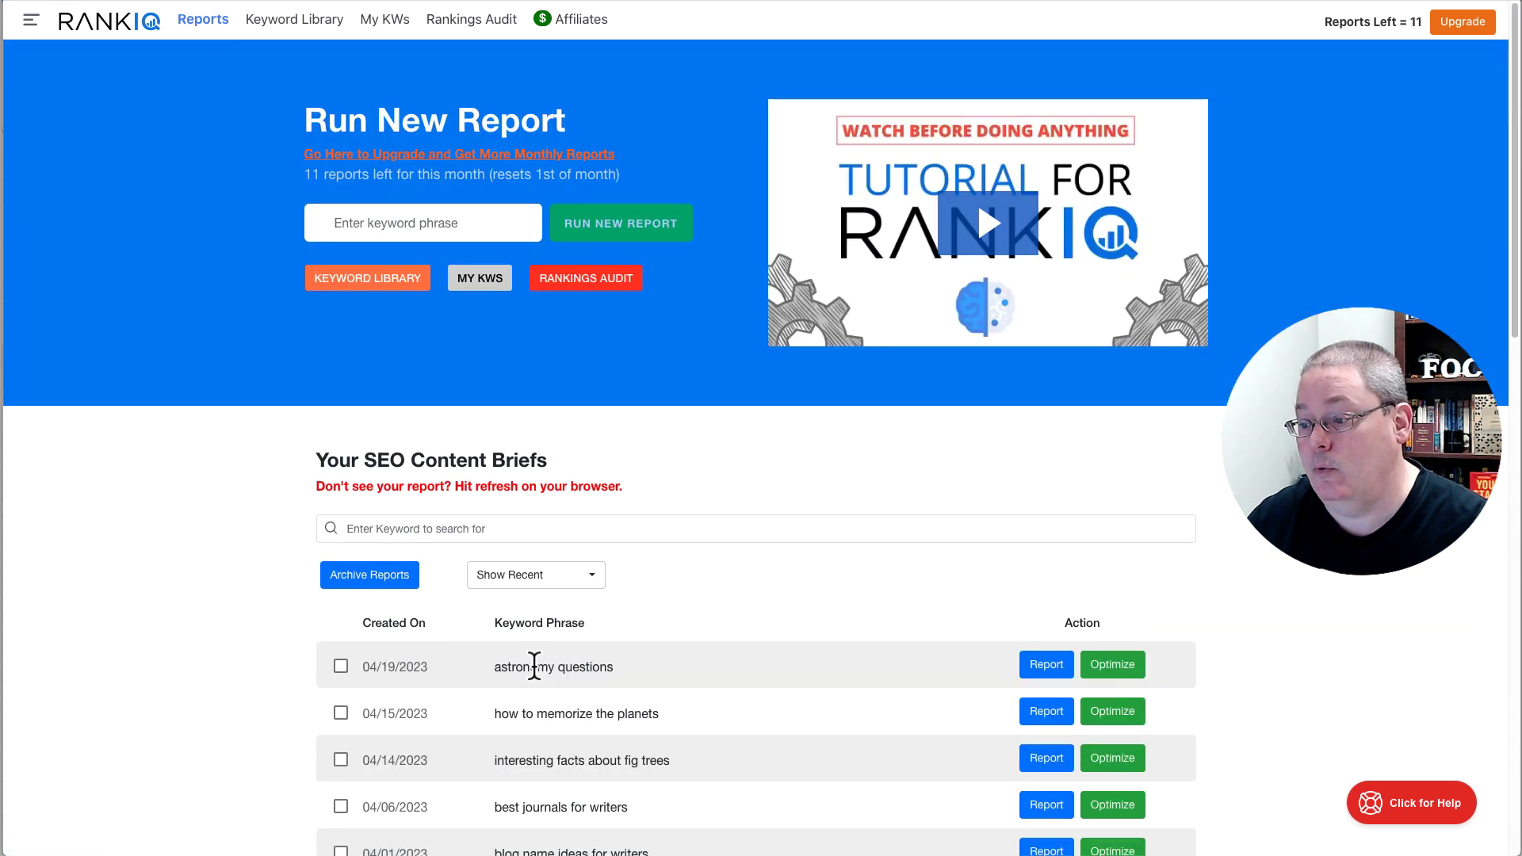
drag(492, 712, 625, 702)
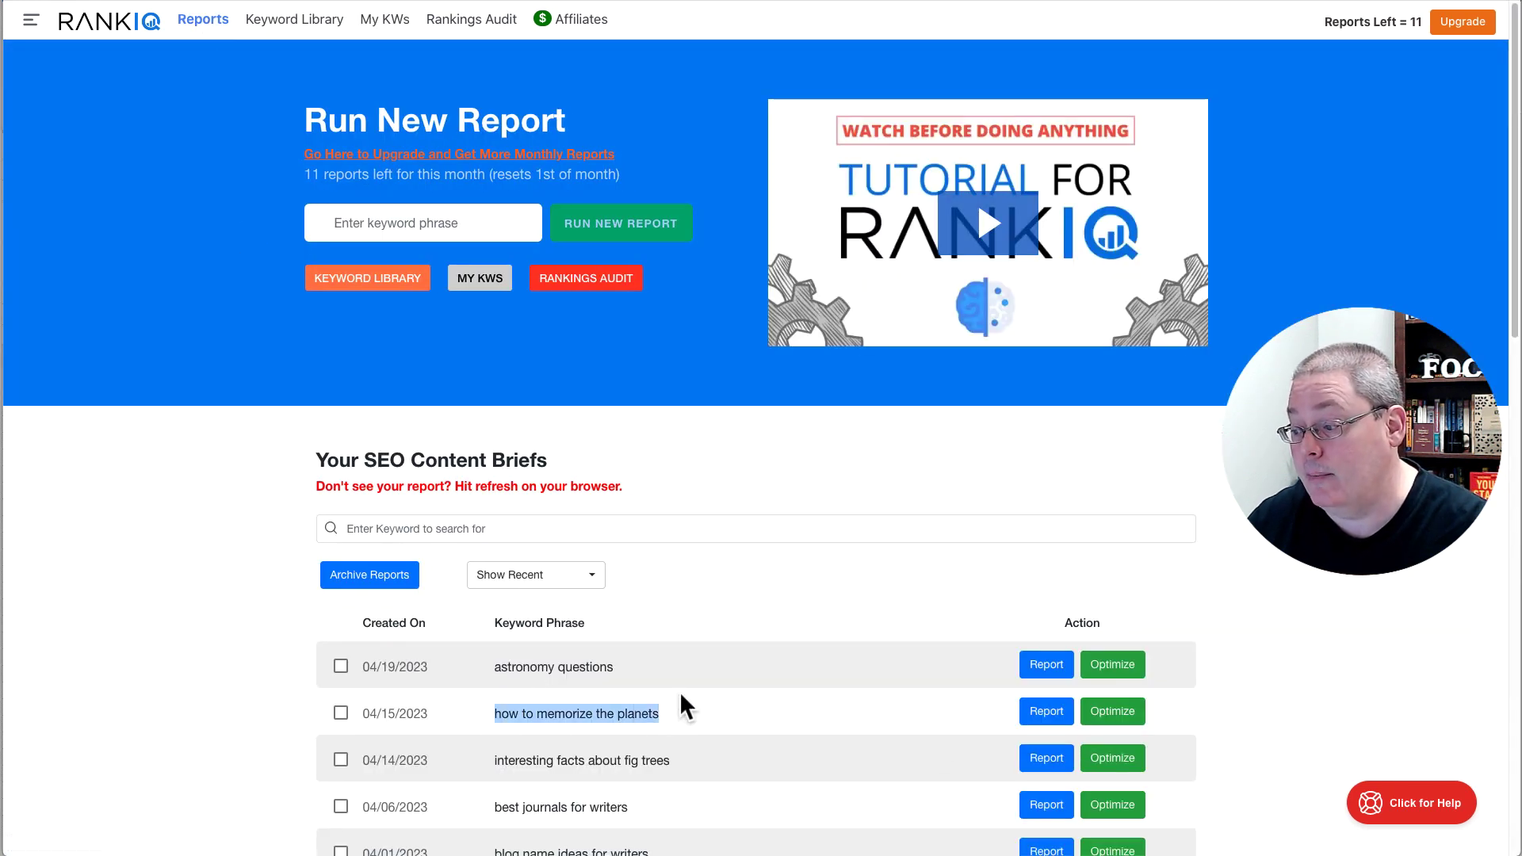
click(1046, 713)
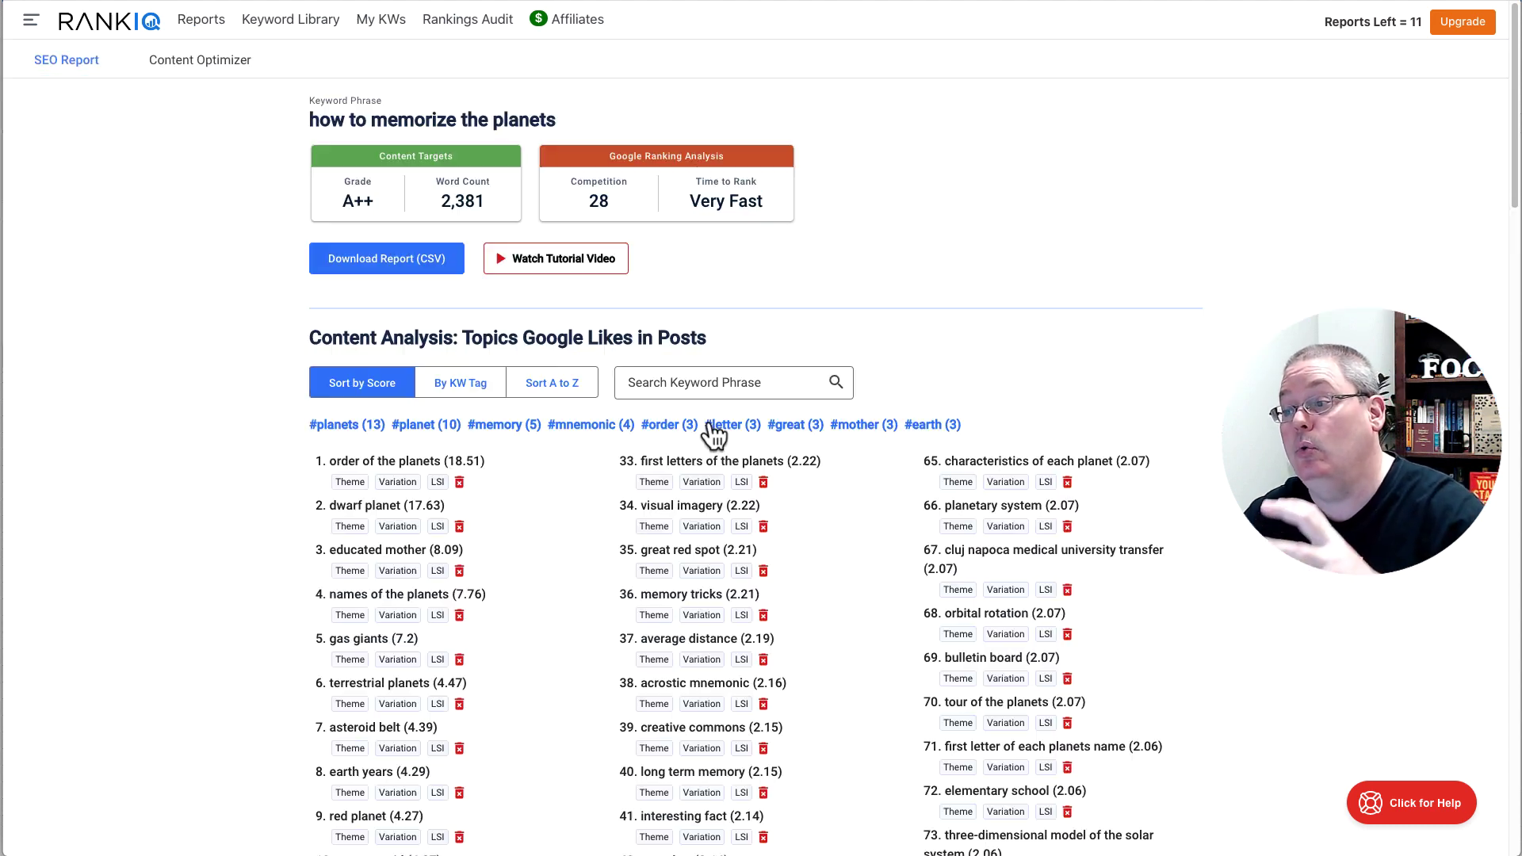
drag(310, 339, 713, 344)
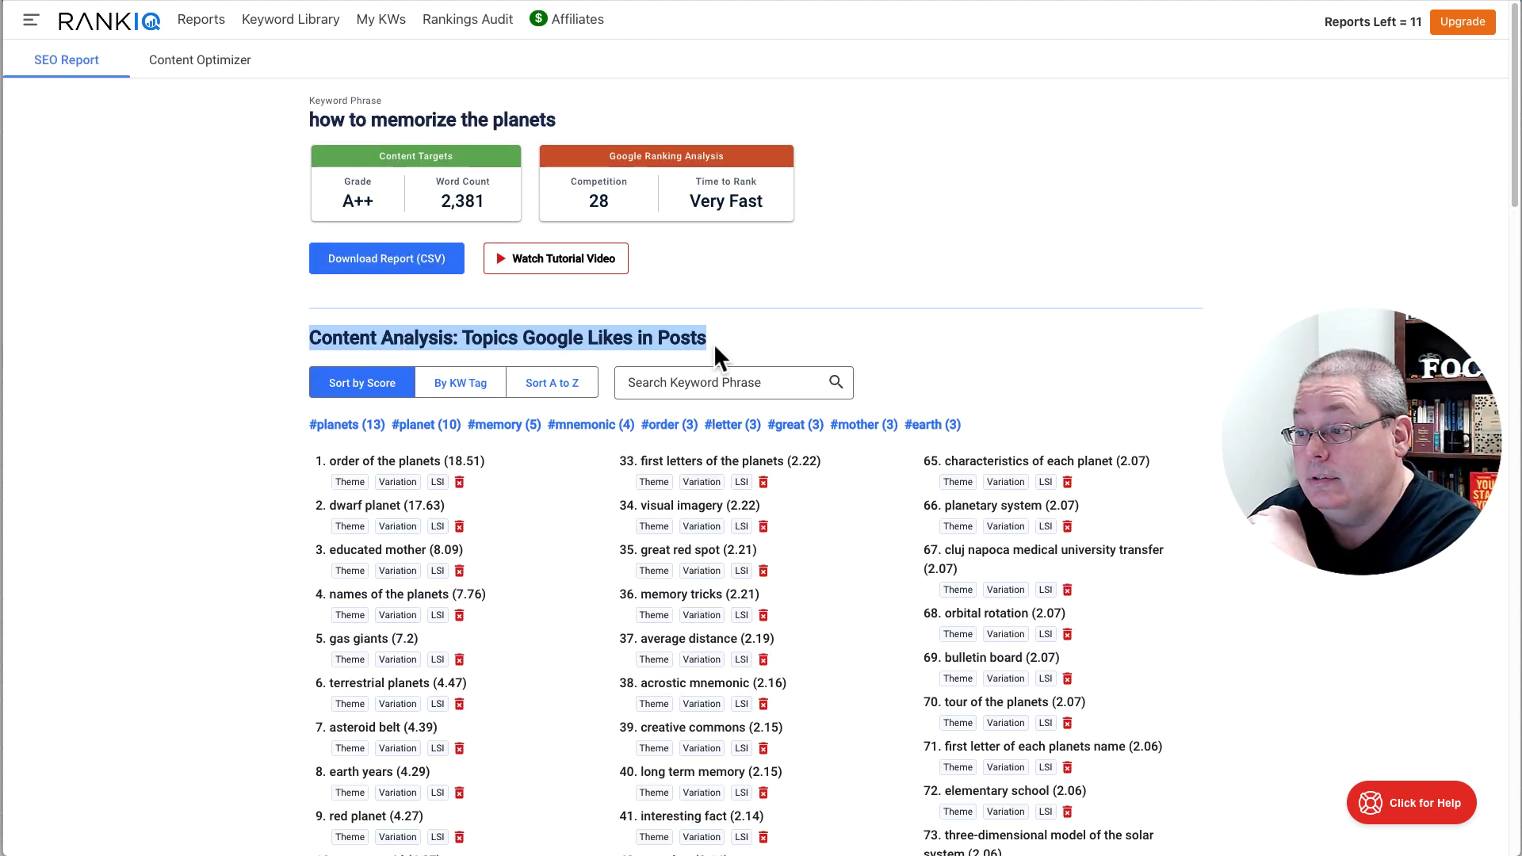
- Return to the ChatGPT planets chat and review the original outline prompt and keyword list
key(alt+Tab)
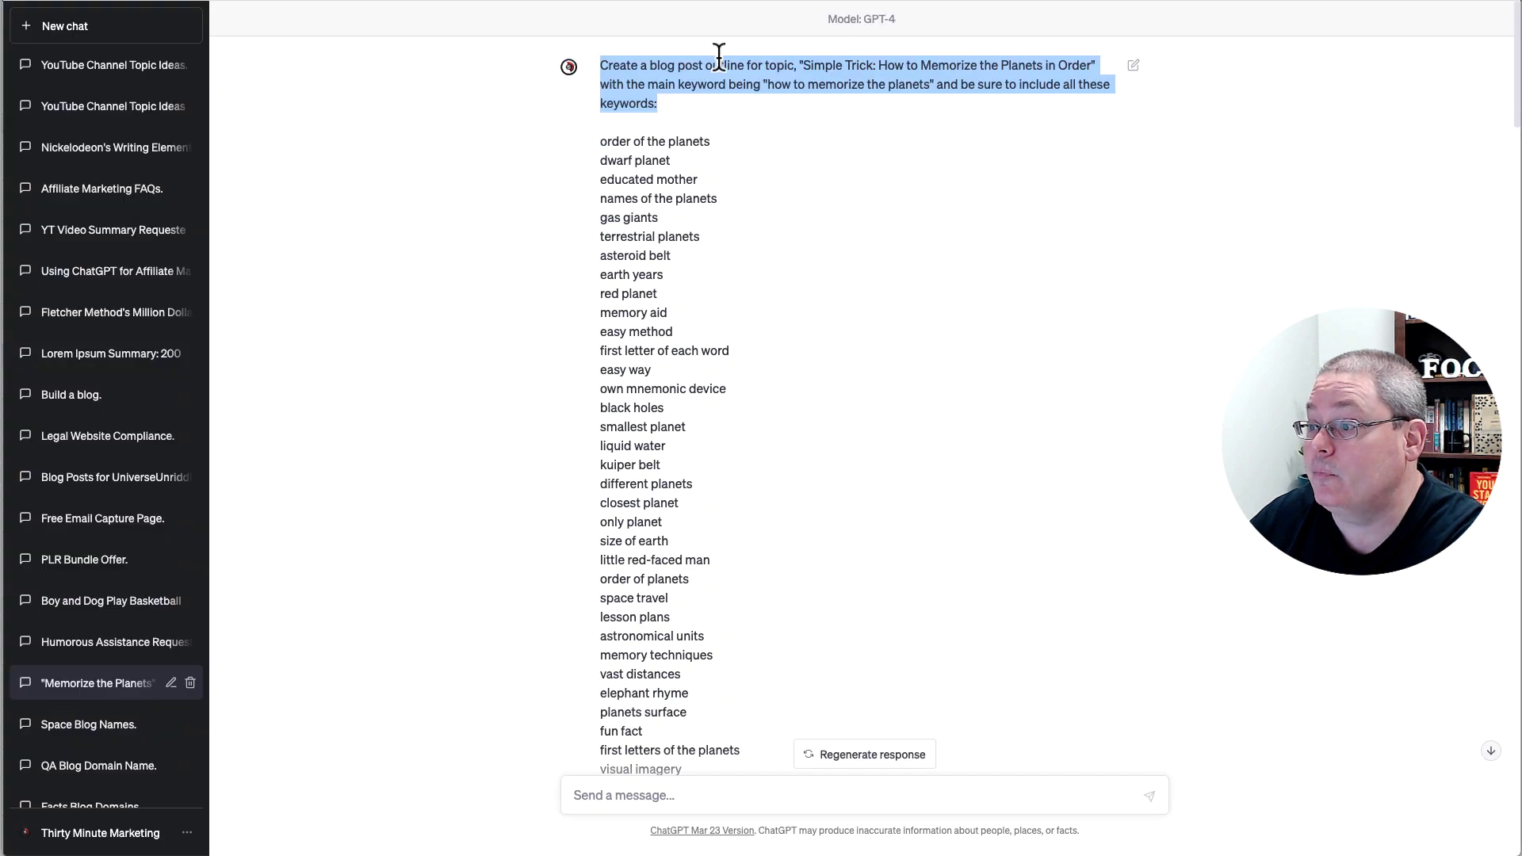
click(635, 62)
drag(603, 65, 682, 96)
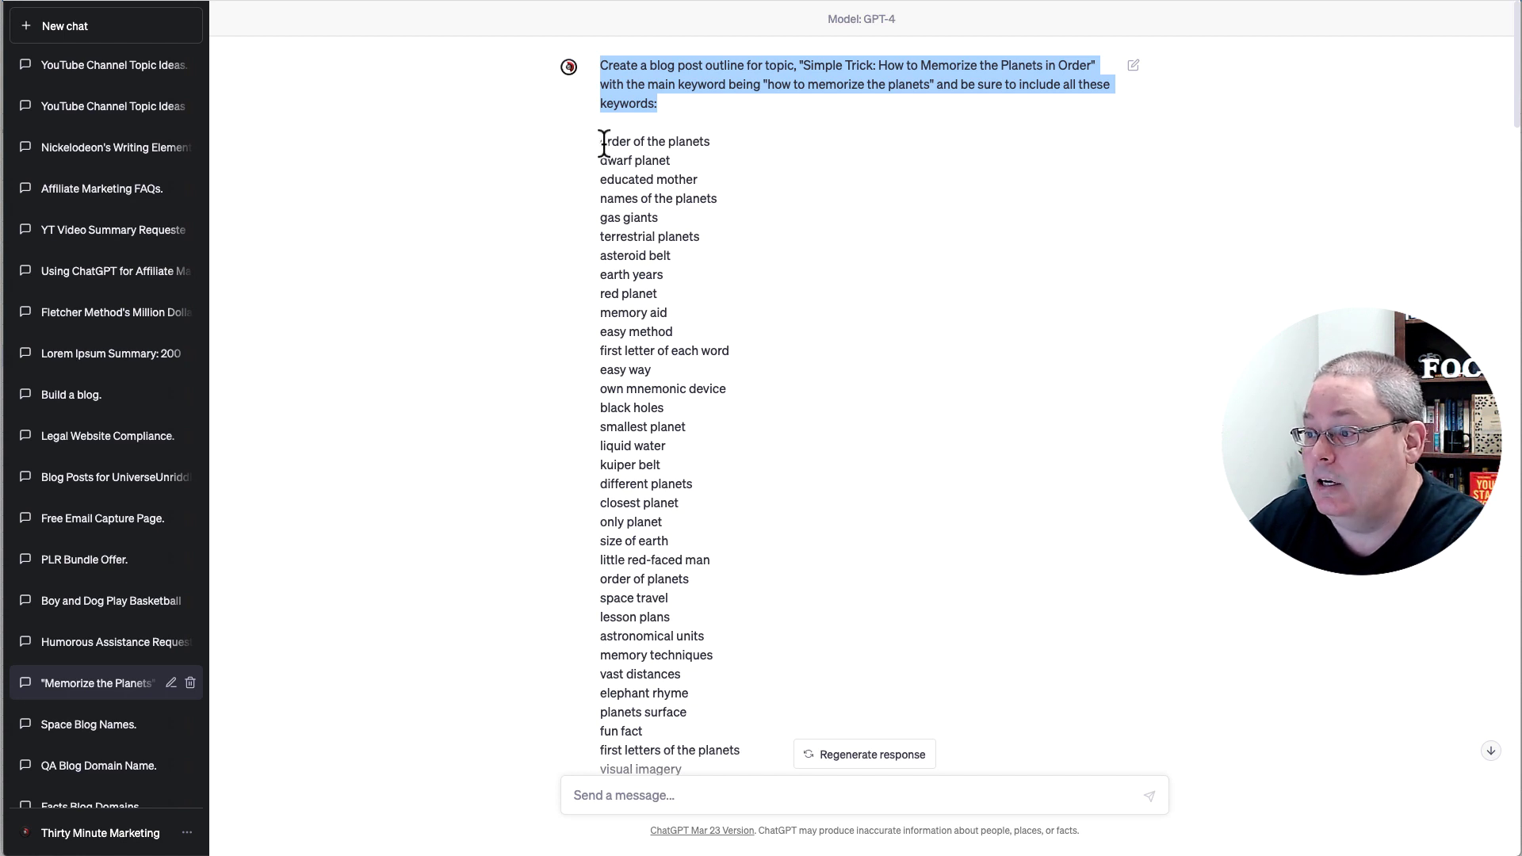
drag(600, 141, 724, 351)
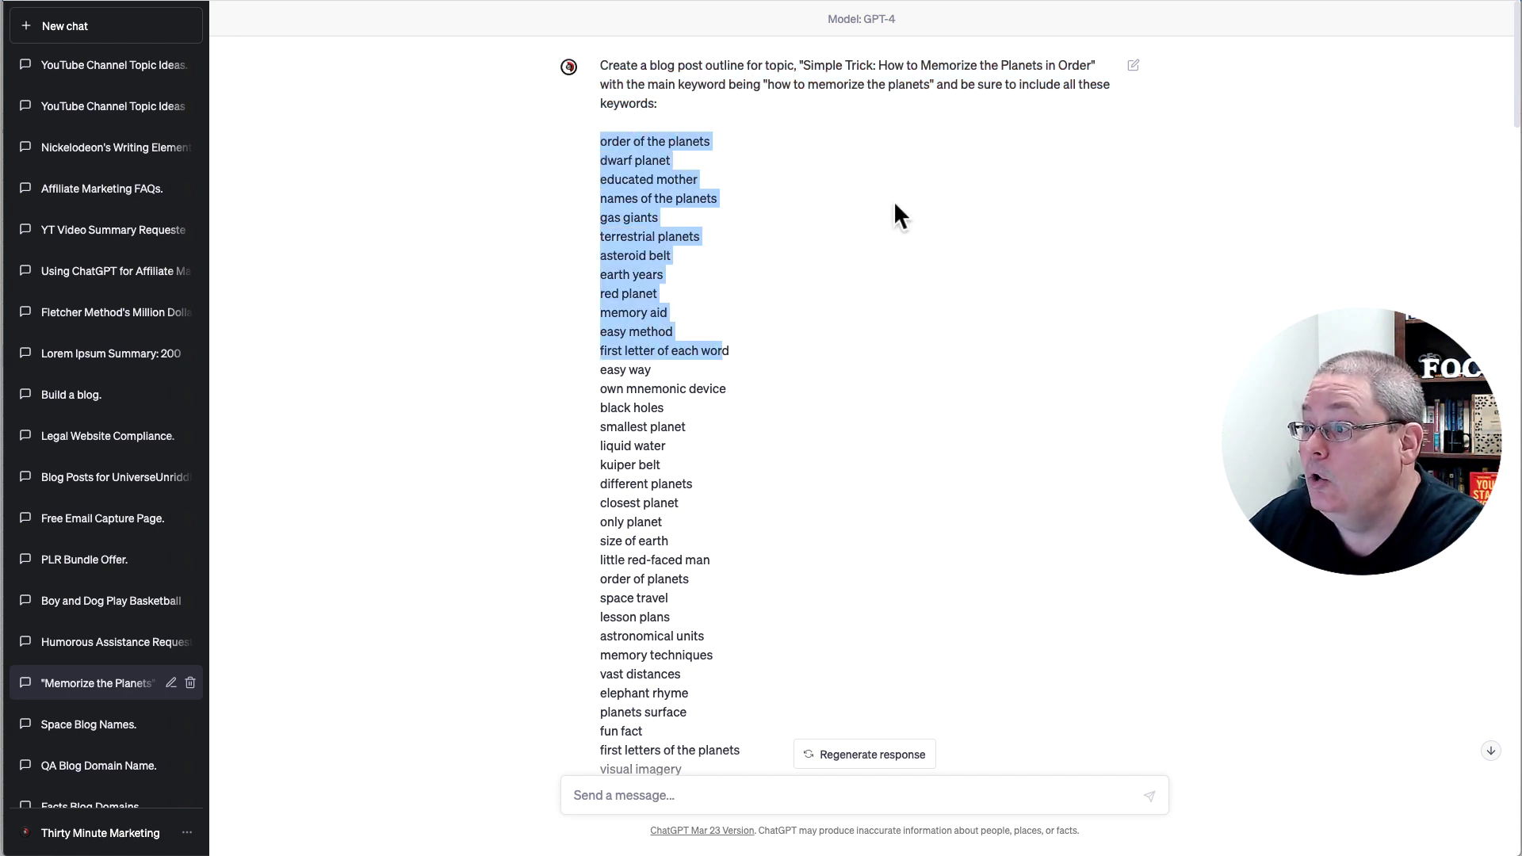
click(815, 142)
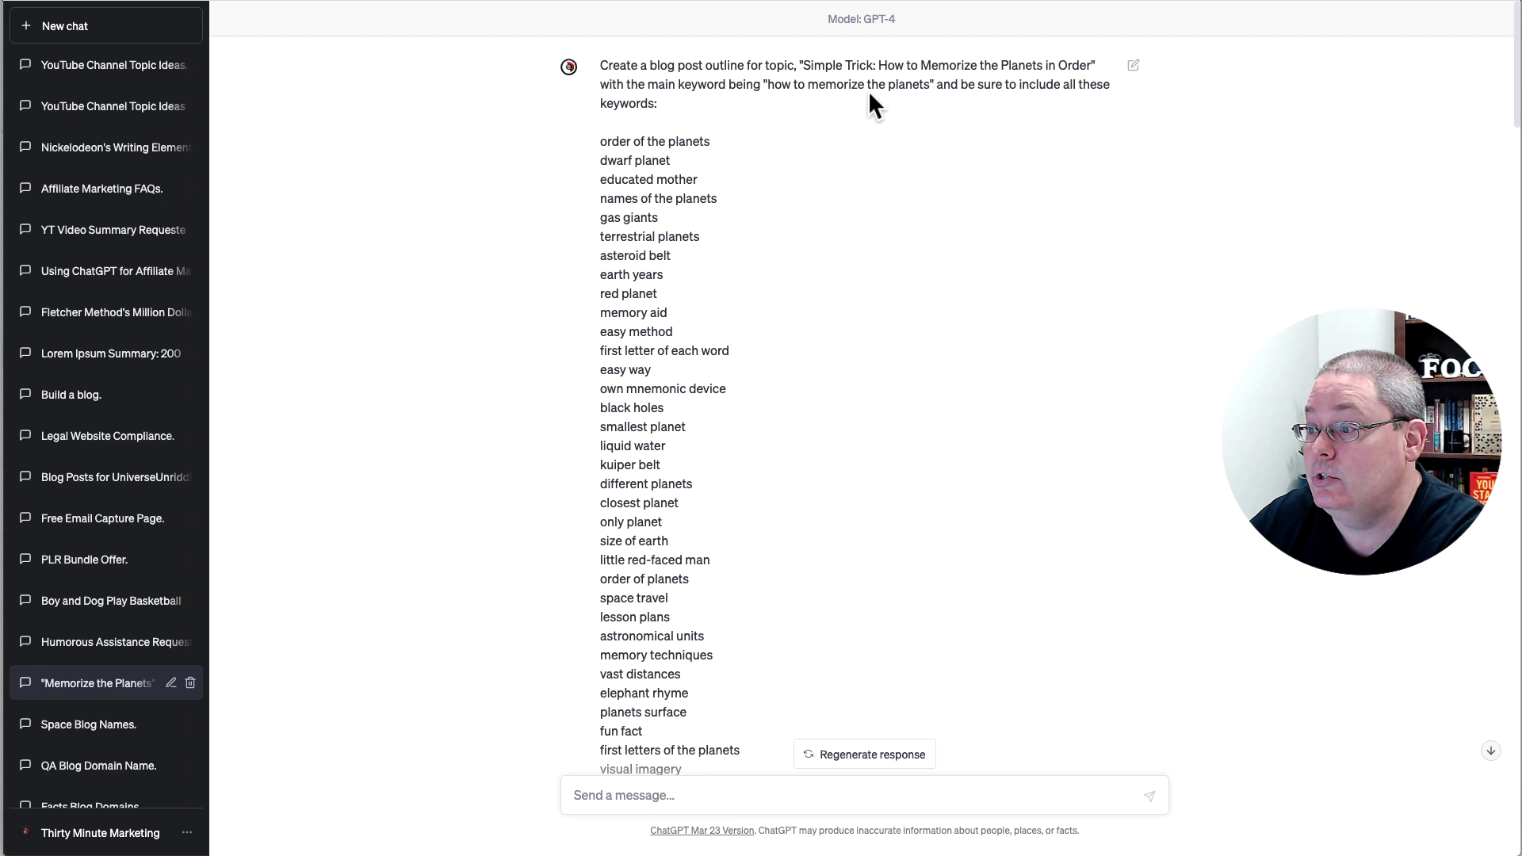
- Scroll through the Section 1 and Section 2 drafts and back to the top
scroll(878, 258, down, 9)
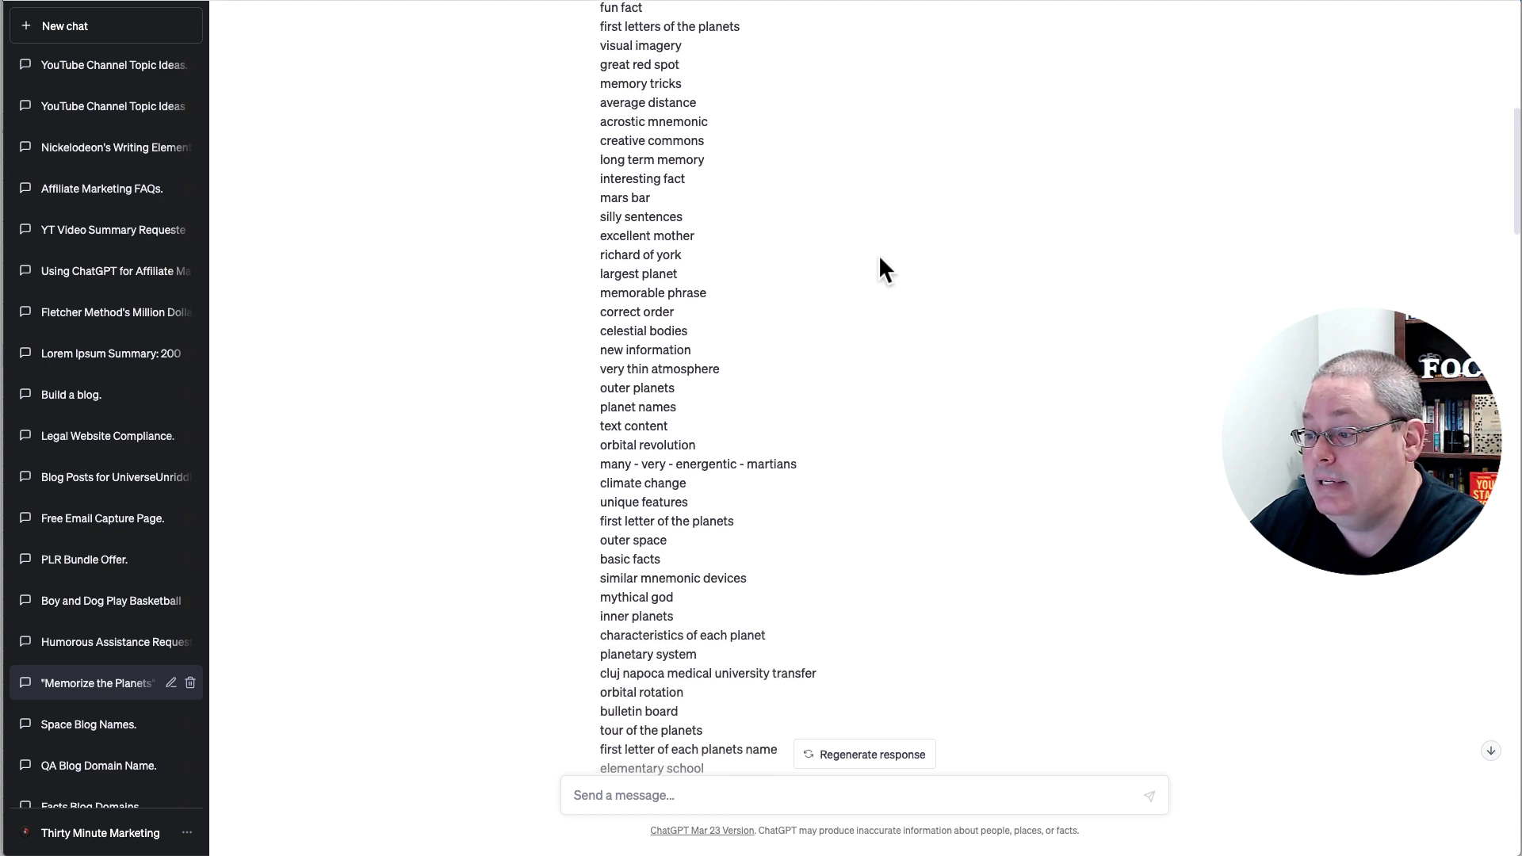
scroll(878, 255, down, 12)
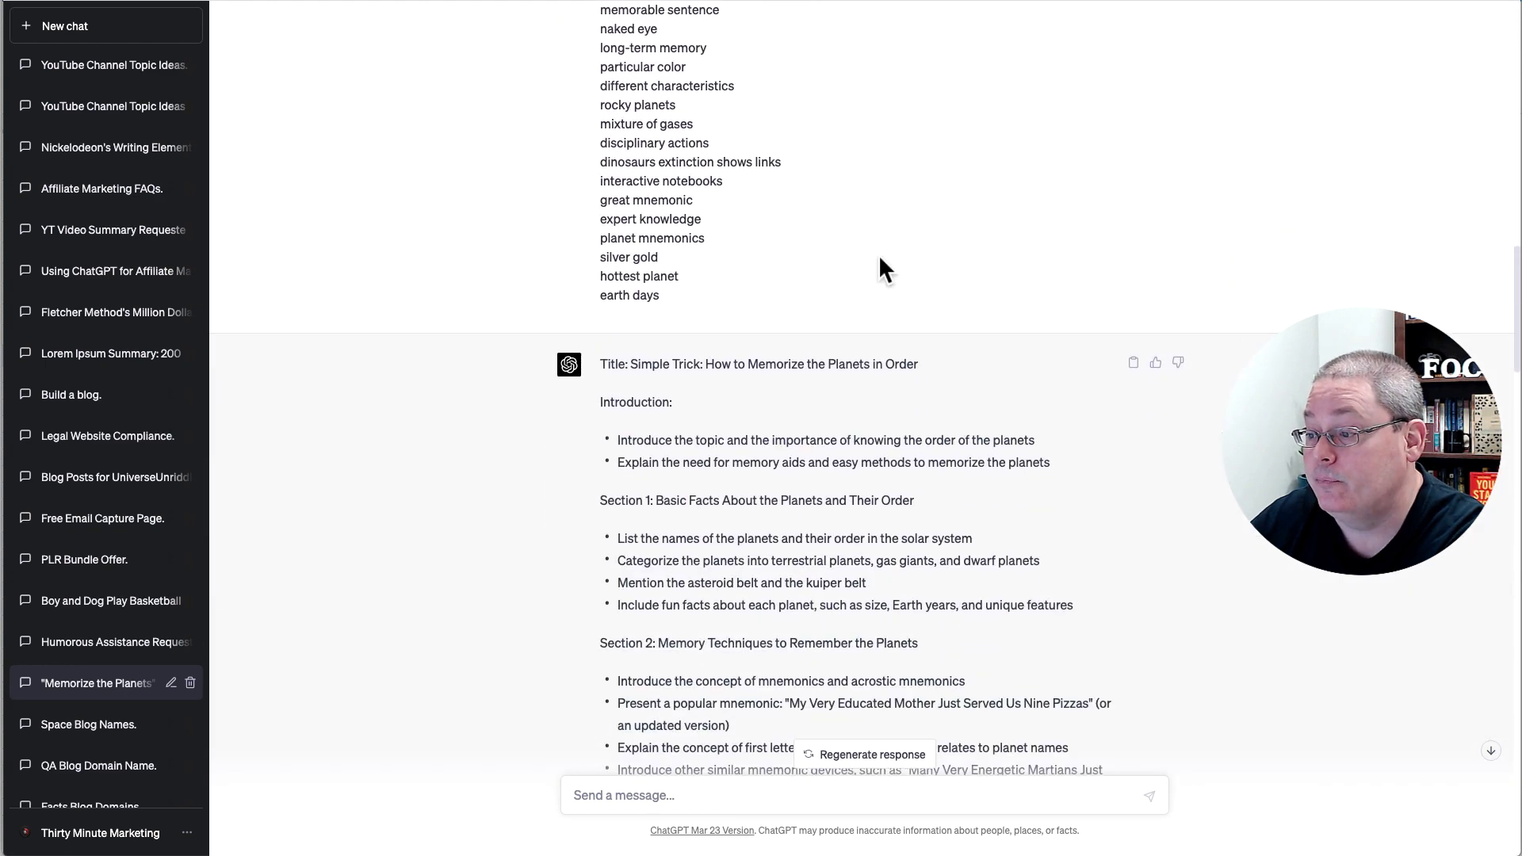
scroll(709, 278, down, 4)
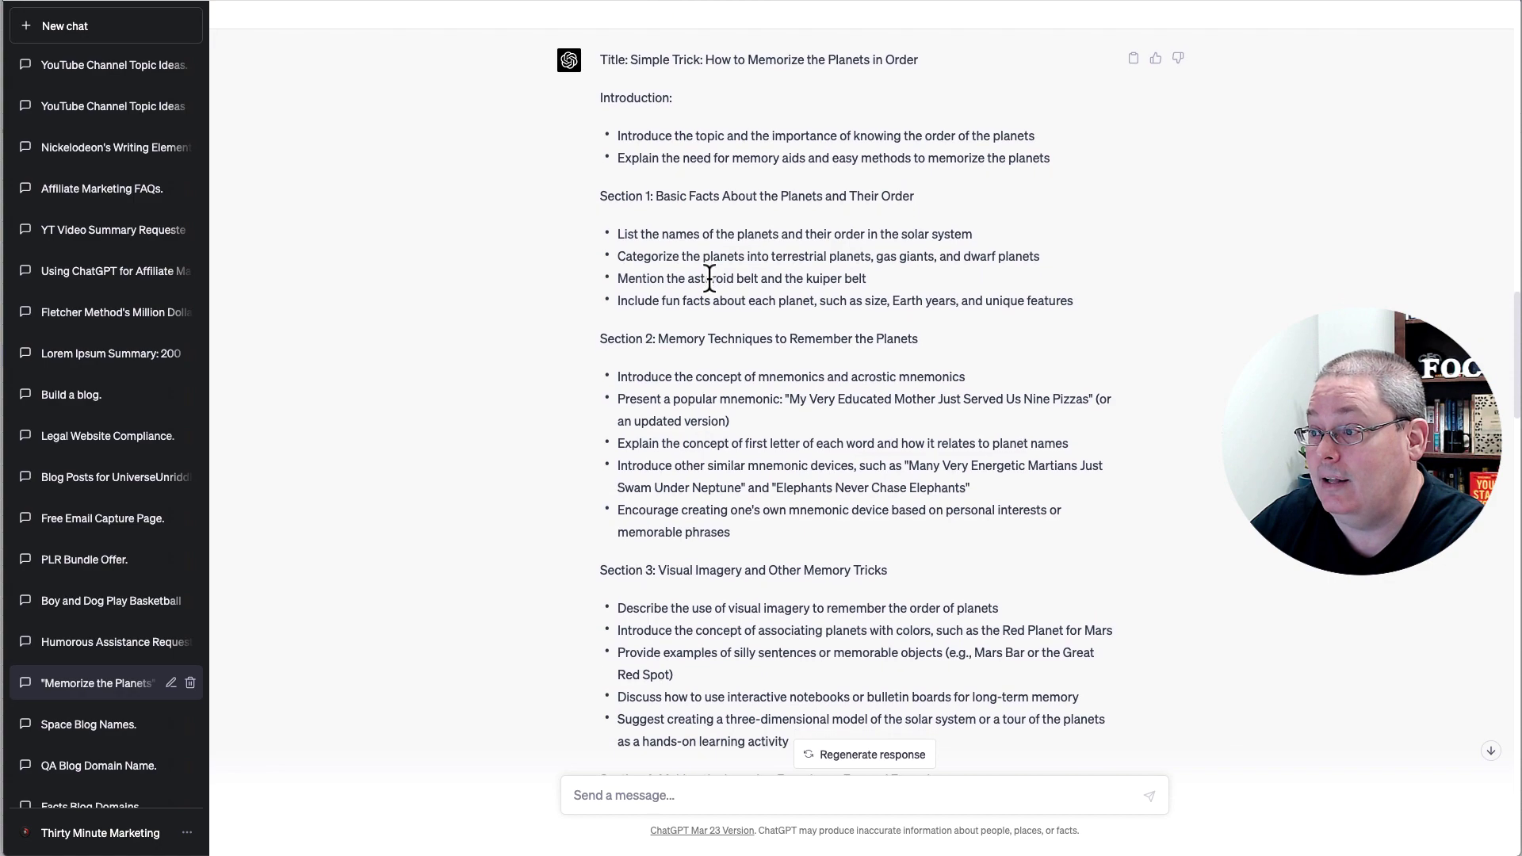
scroll(709, 277, down, 1)
scroll(666, 210, down, 13)
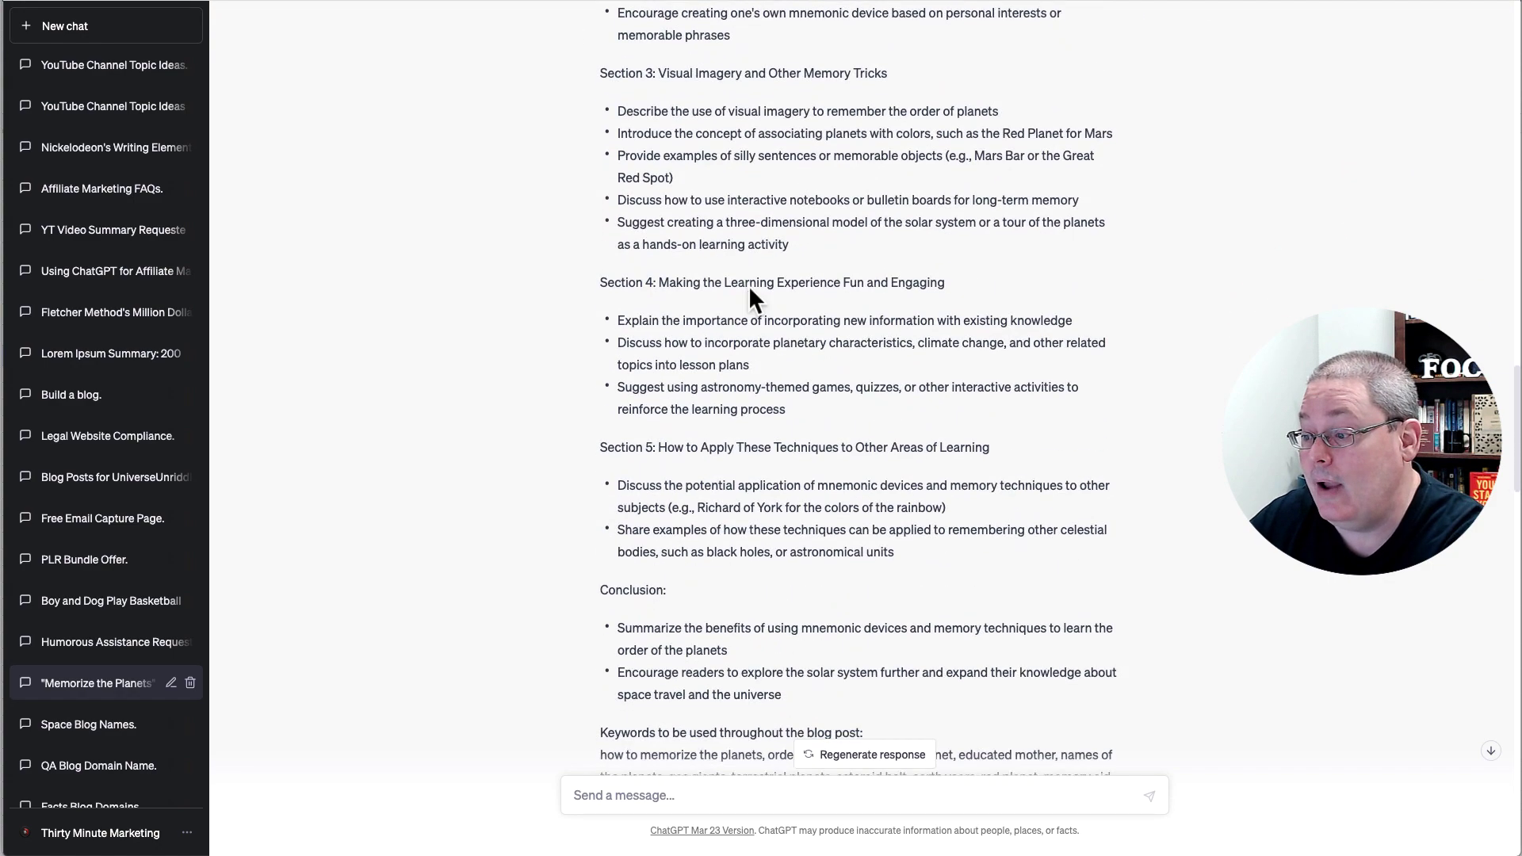
scroll(749, 287, down, 7)
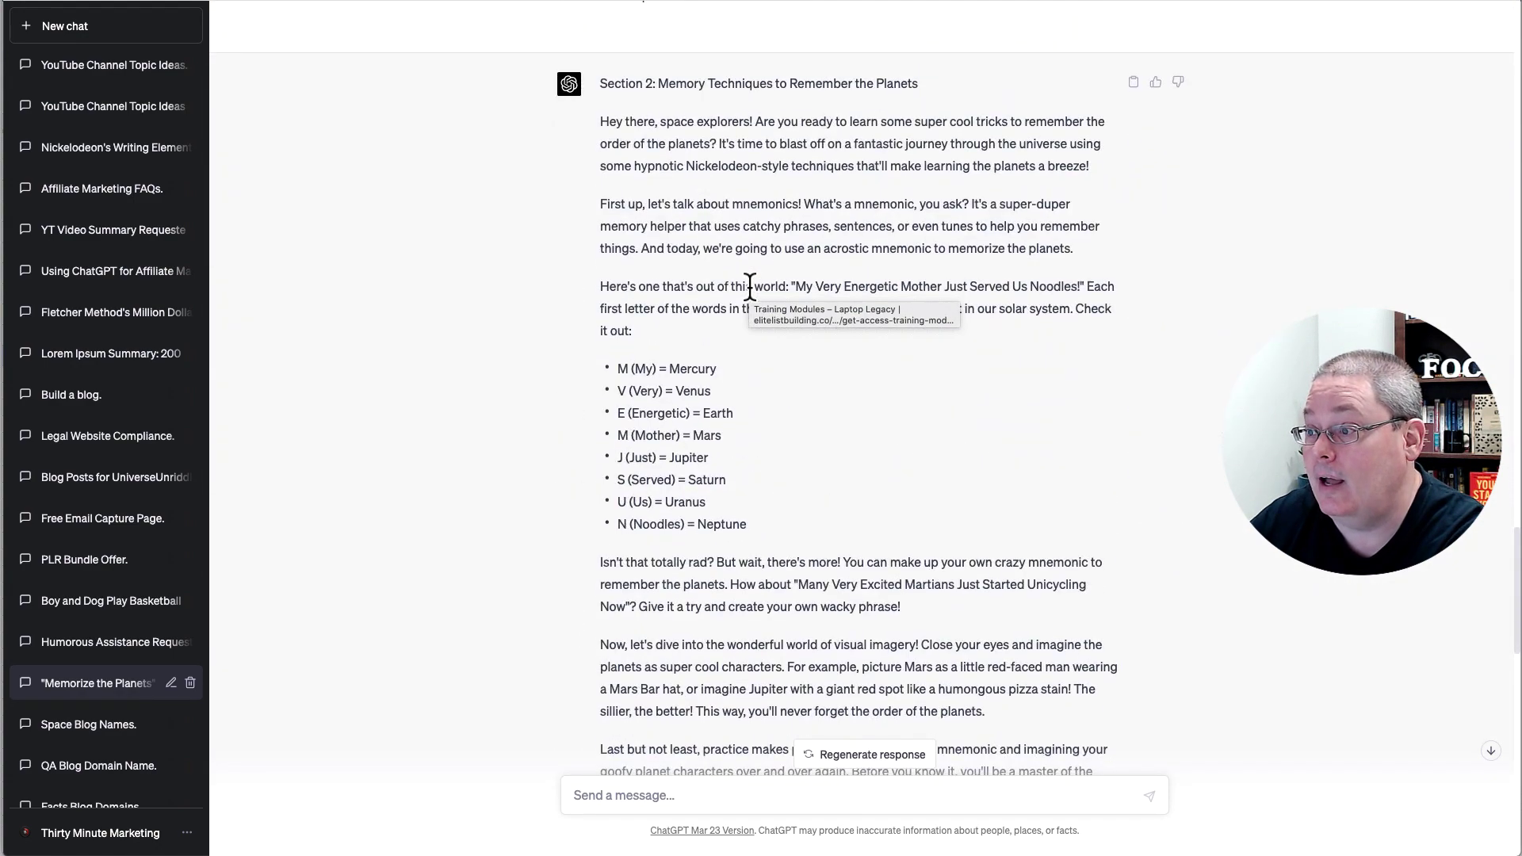
scroll(749, 287, up, 1)
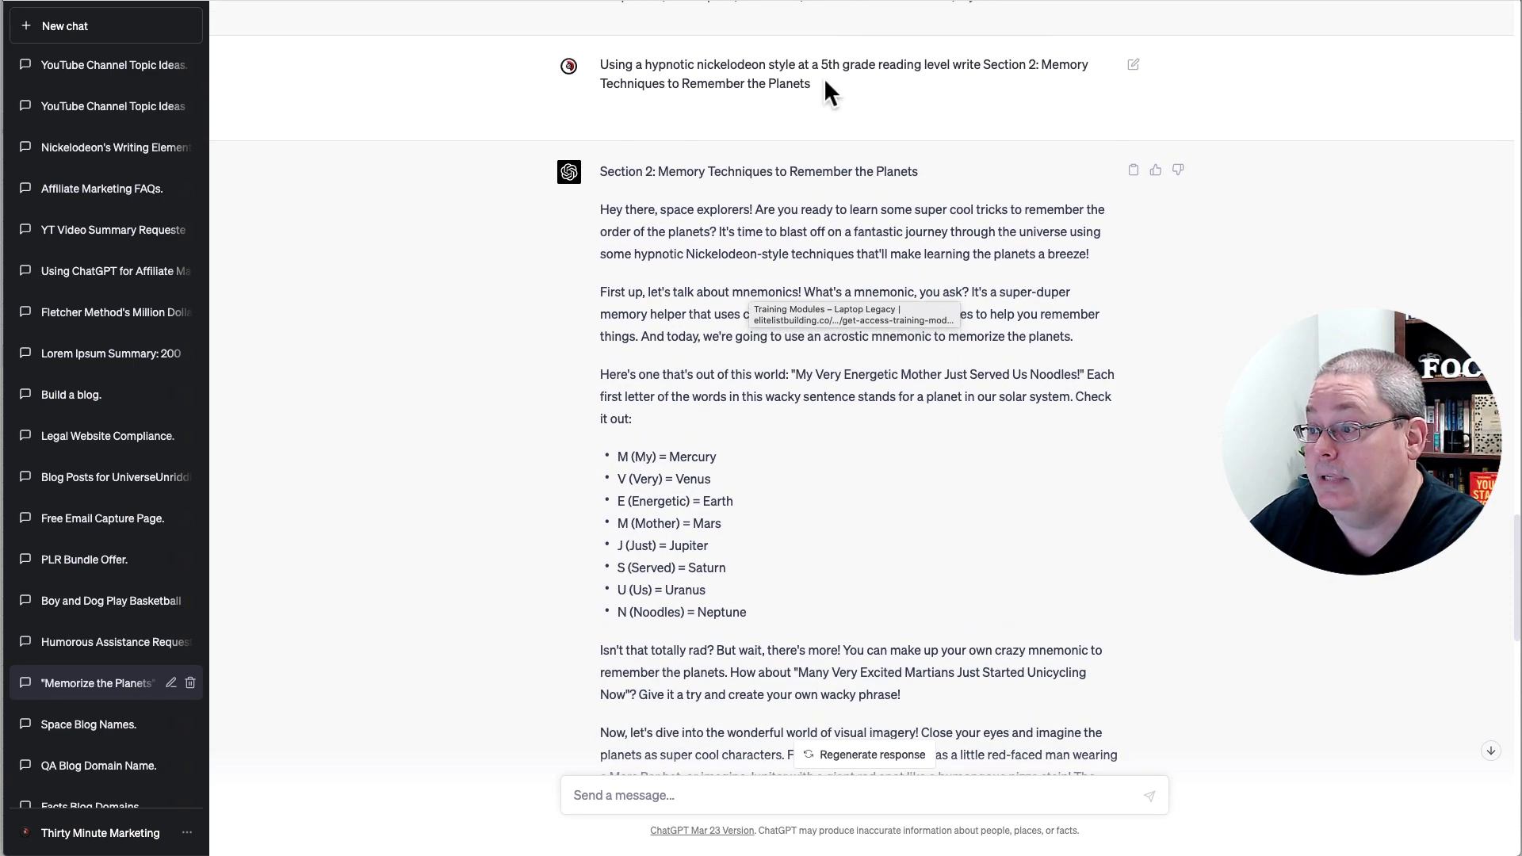
drag(824, 79, 602, 69)
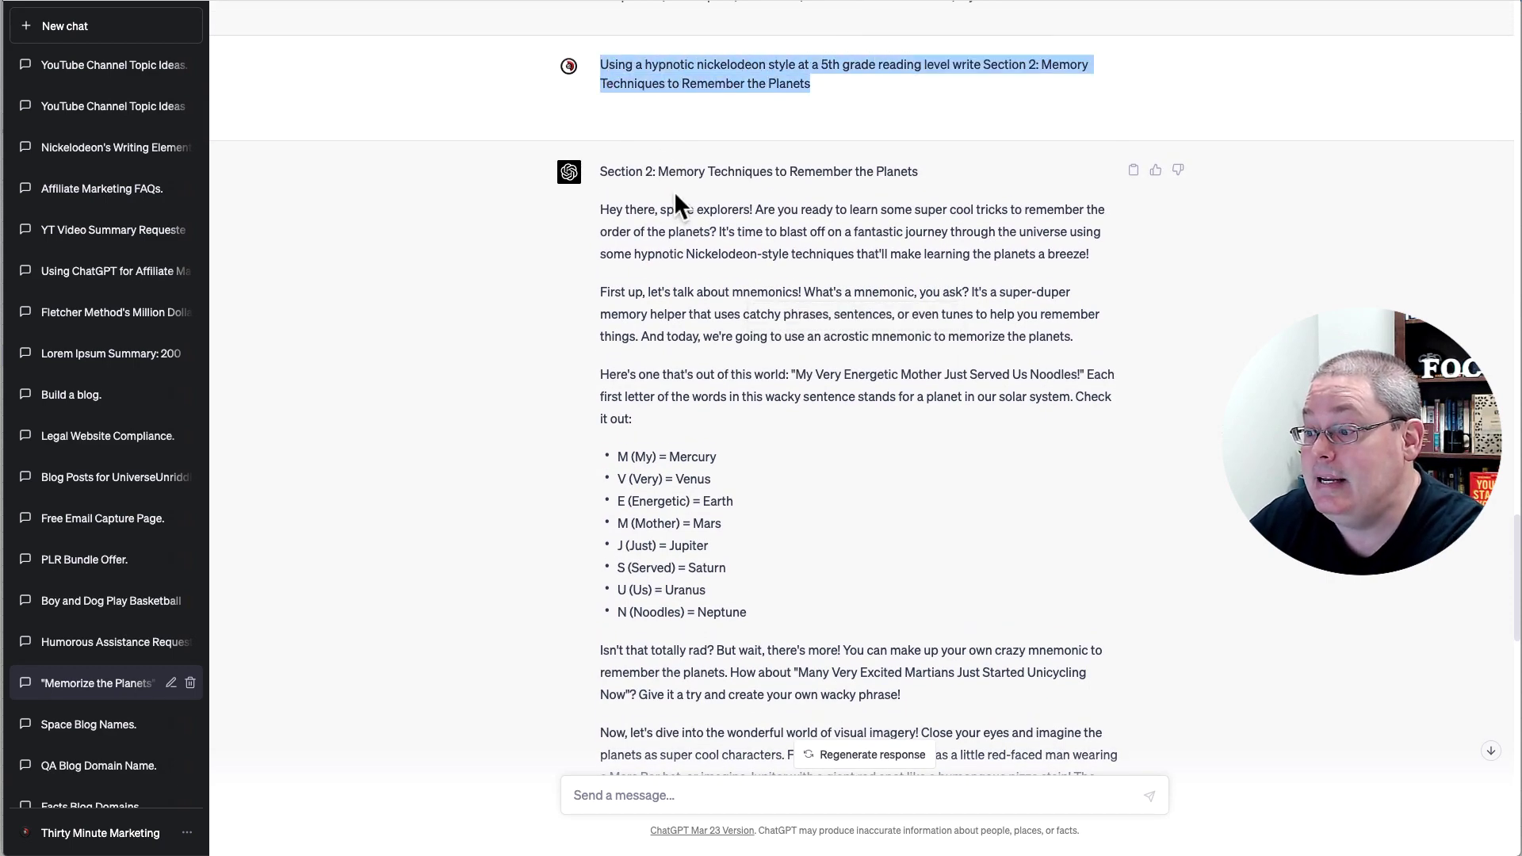
scroll(753, 218, down, 8)
scroll(757, 215, down, 10)
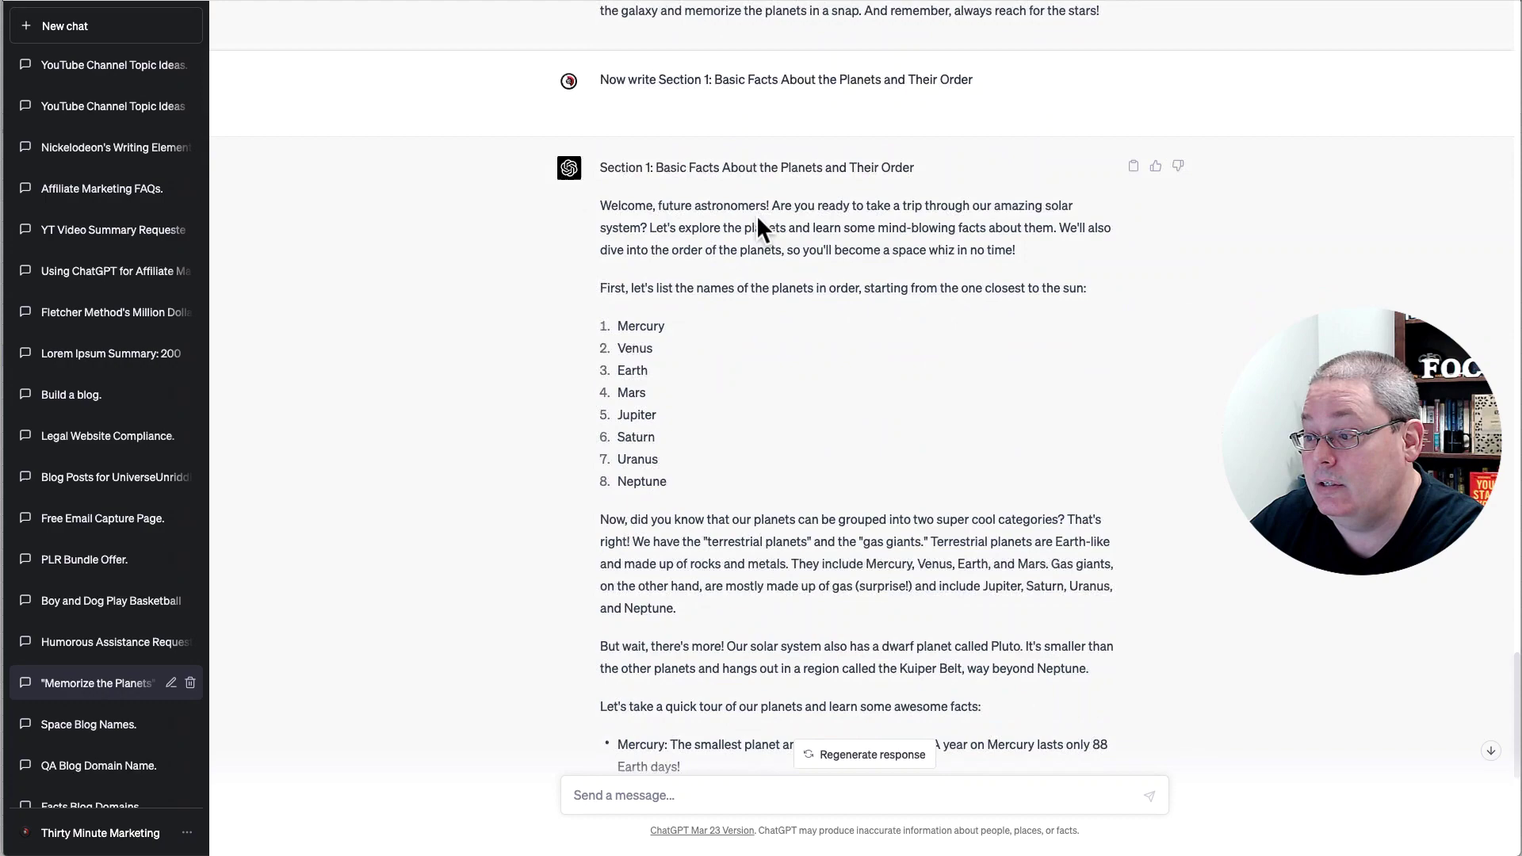
scroll(757, 217, up, 11)
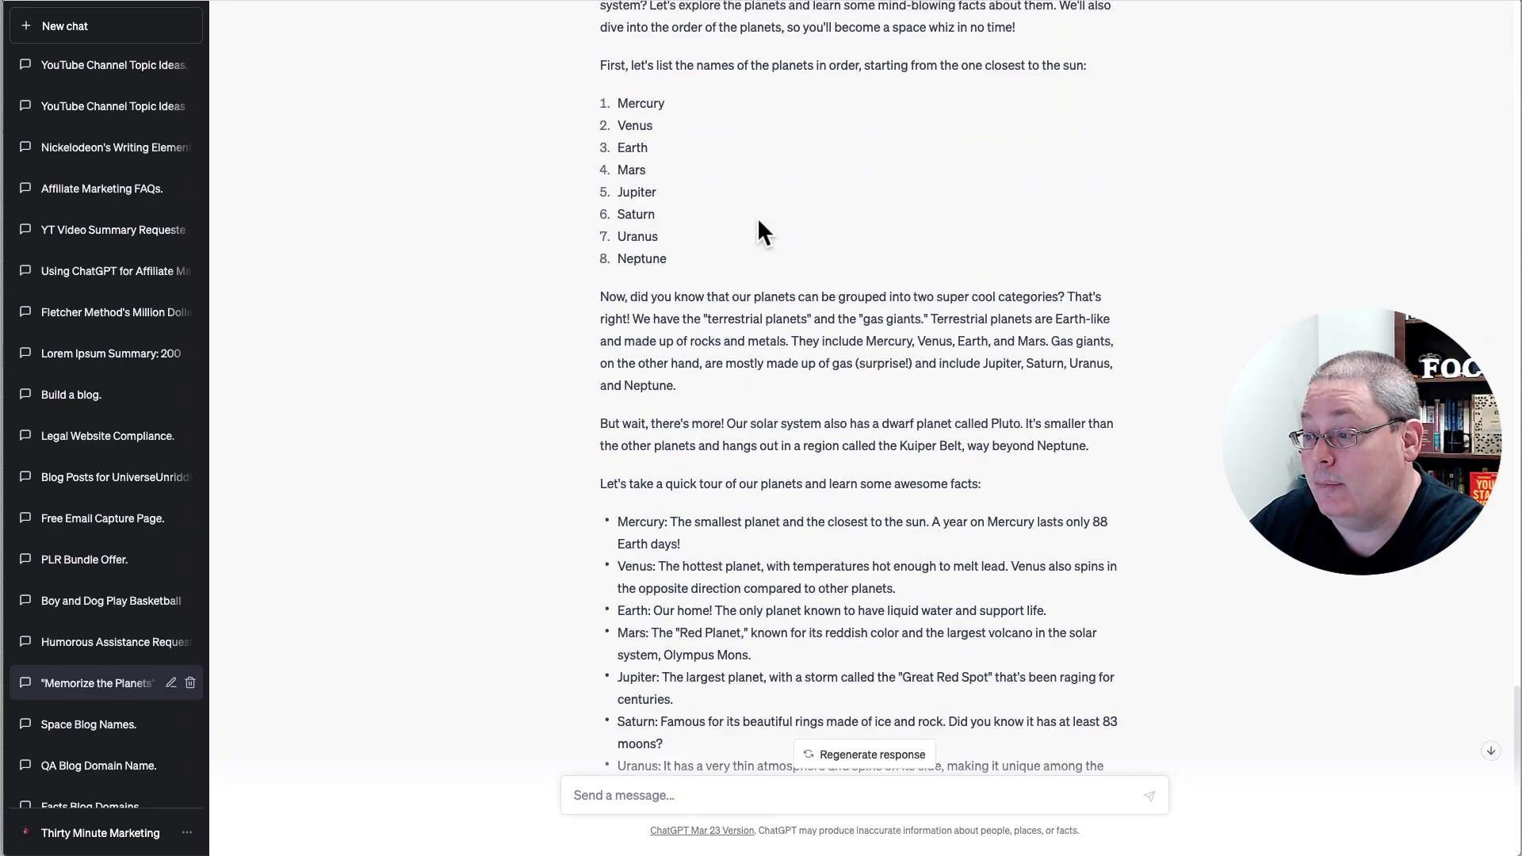
scroll(758, 226, up, 5)
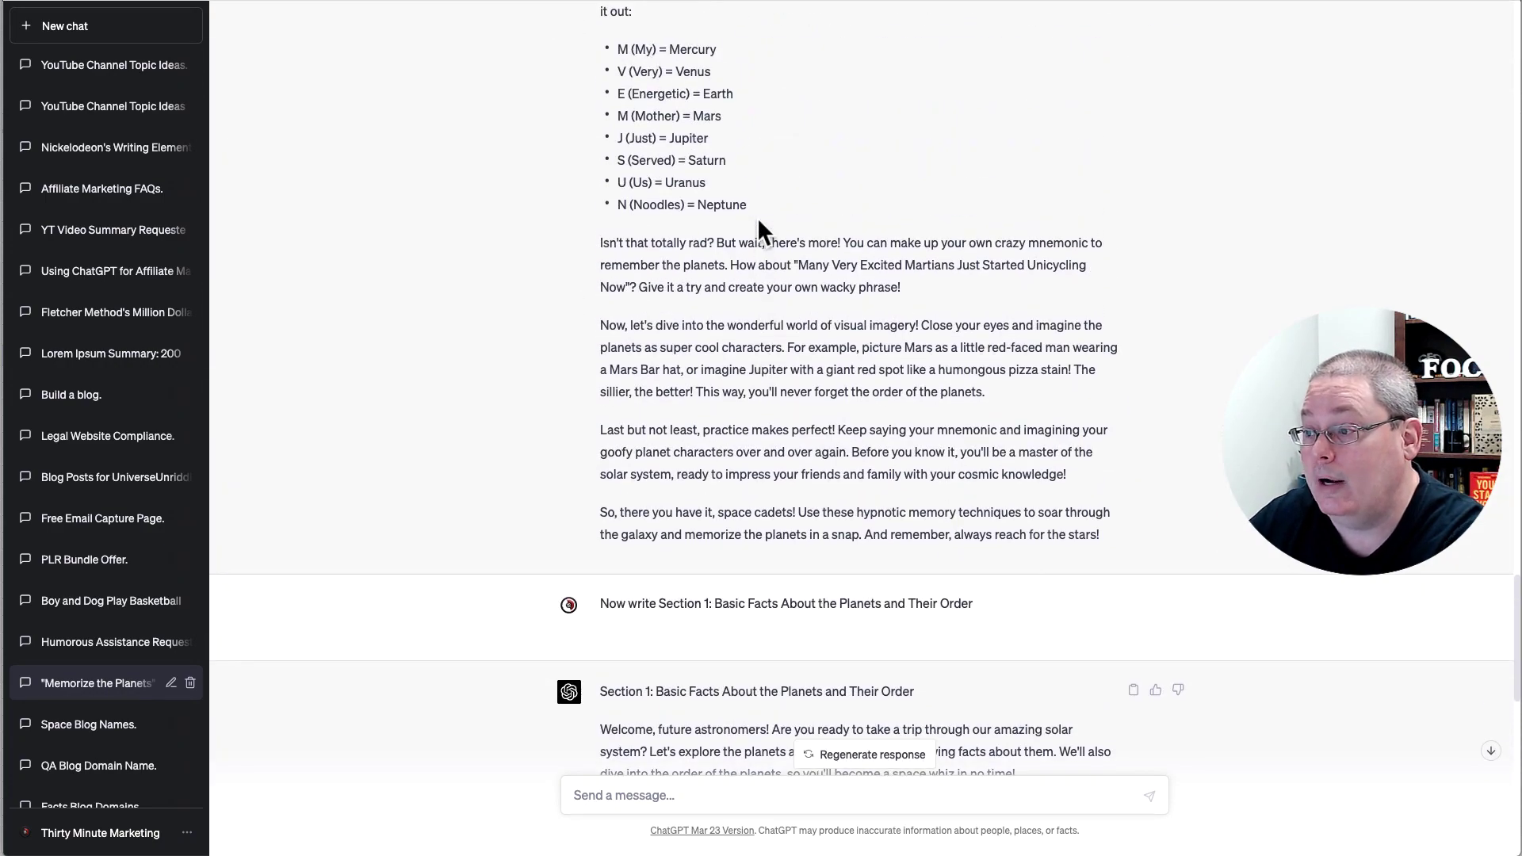
scroll(759, 219, up, 20)
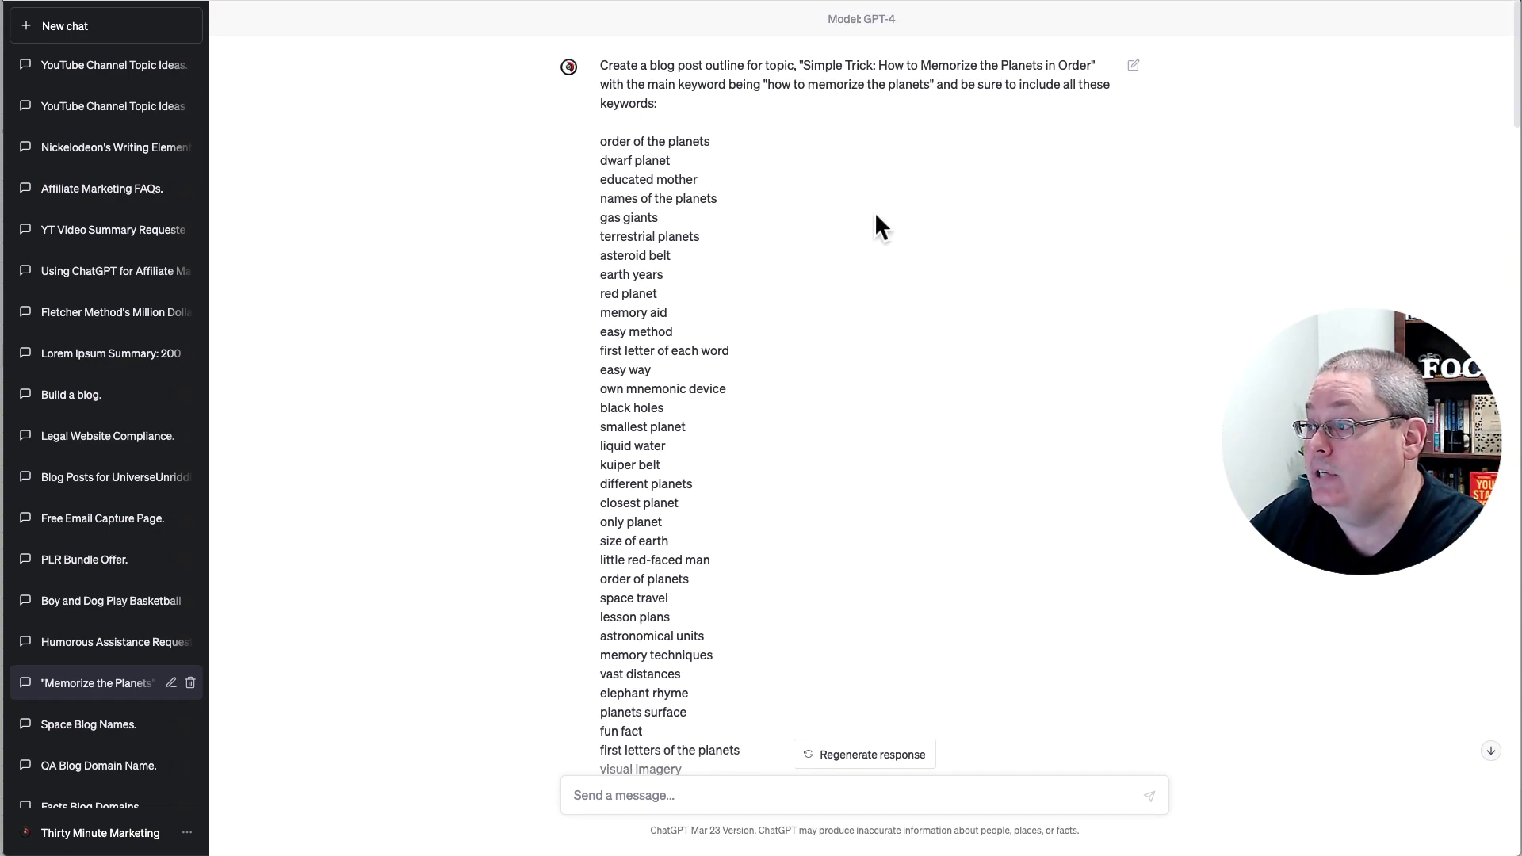
- Return to KoalaWriter's new-article form showing GPT-3.5, the watermelon seeds keyword and Manual SEO
click(1078, 12)
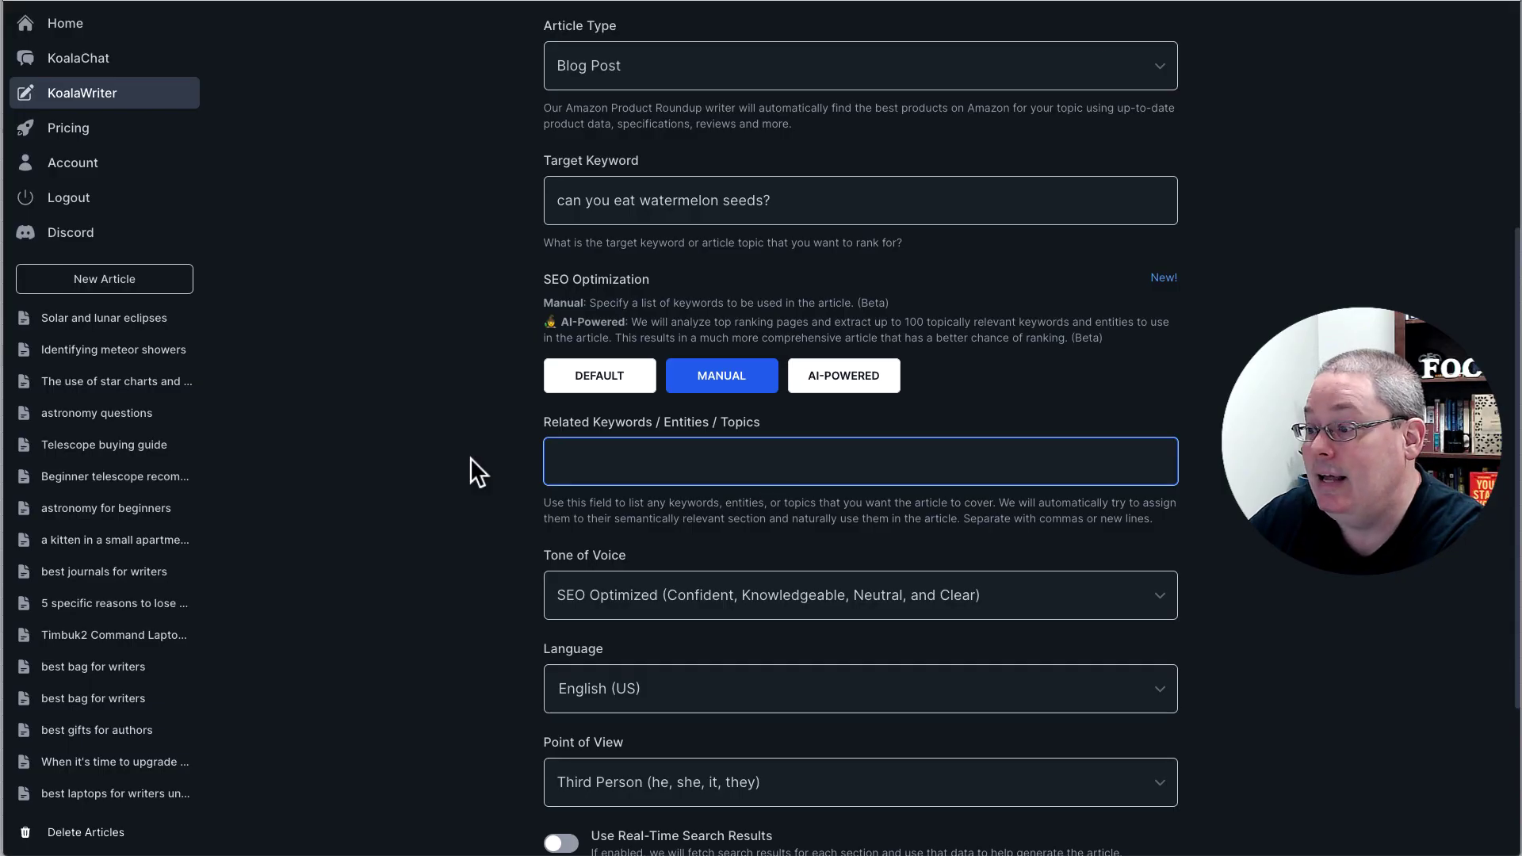
drag(544, 279, 675, 279)
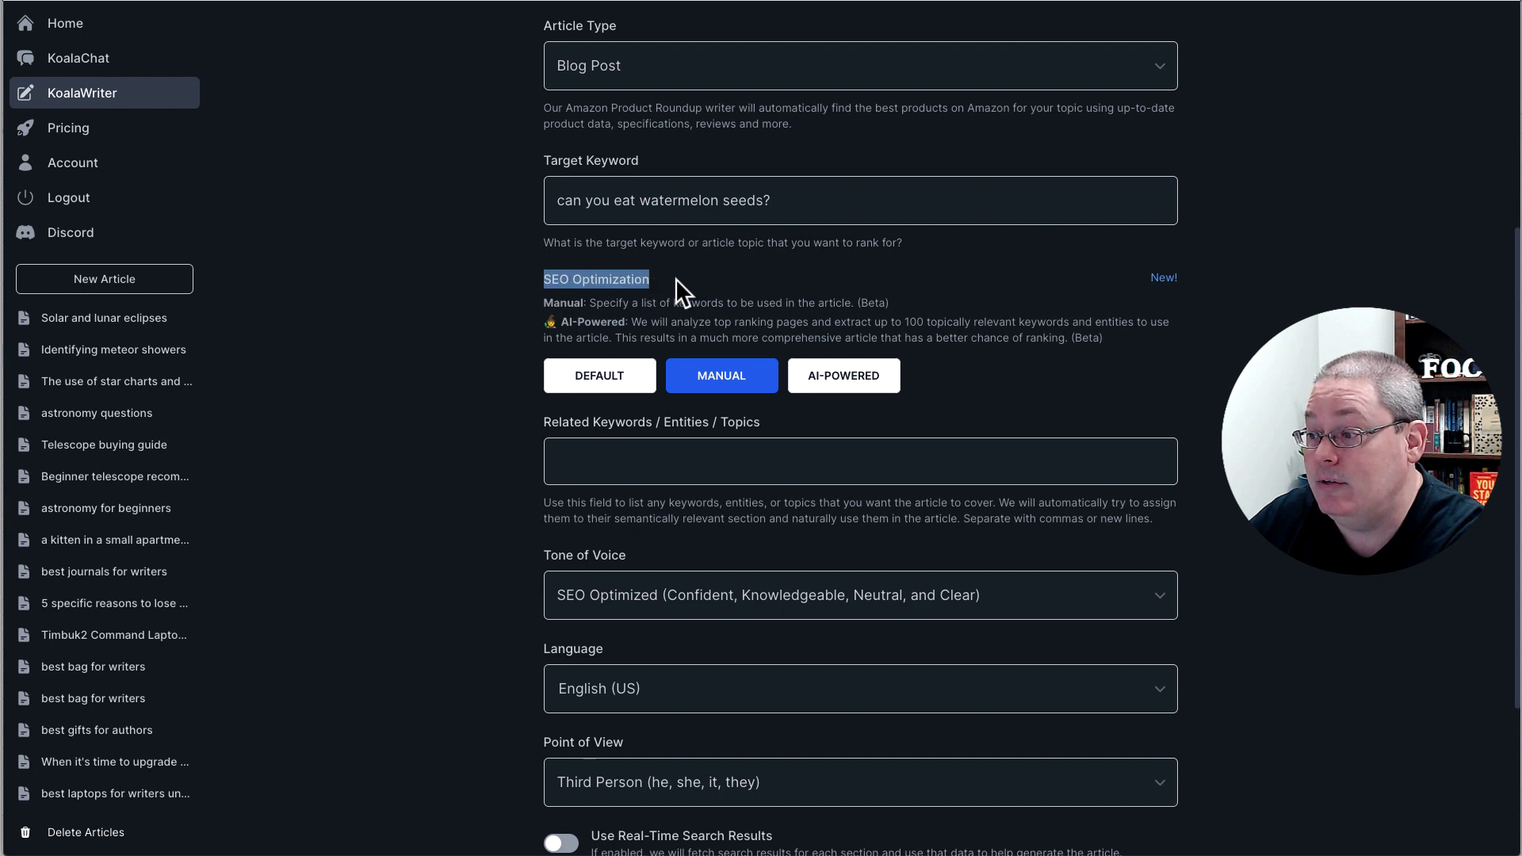
scroll(497, 363, up, 2)
scroll(492, 363, up, 3)
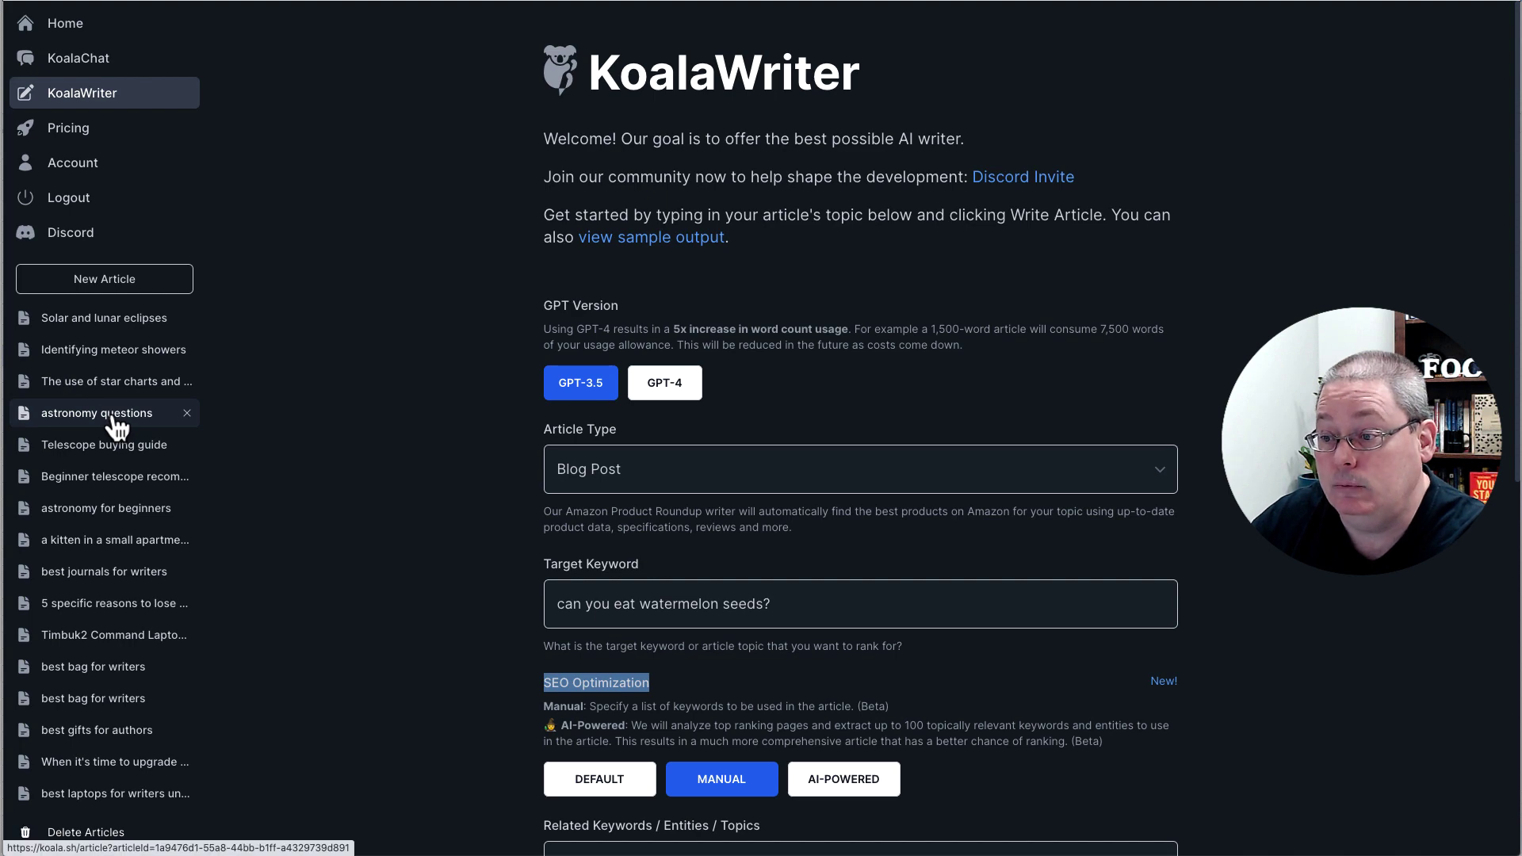
- Open the 'Solar and lunar eclipses' article from the sidebar and check its 2672-word count
click(105, 319)
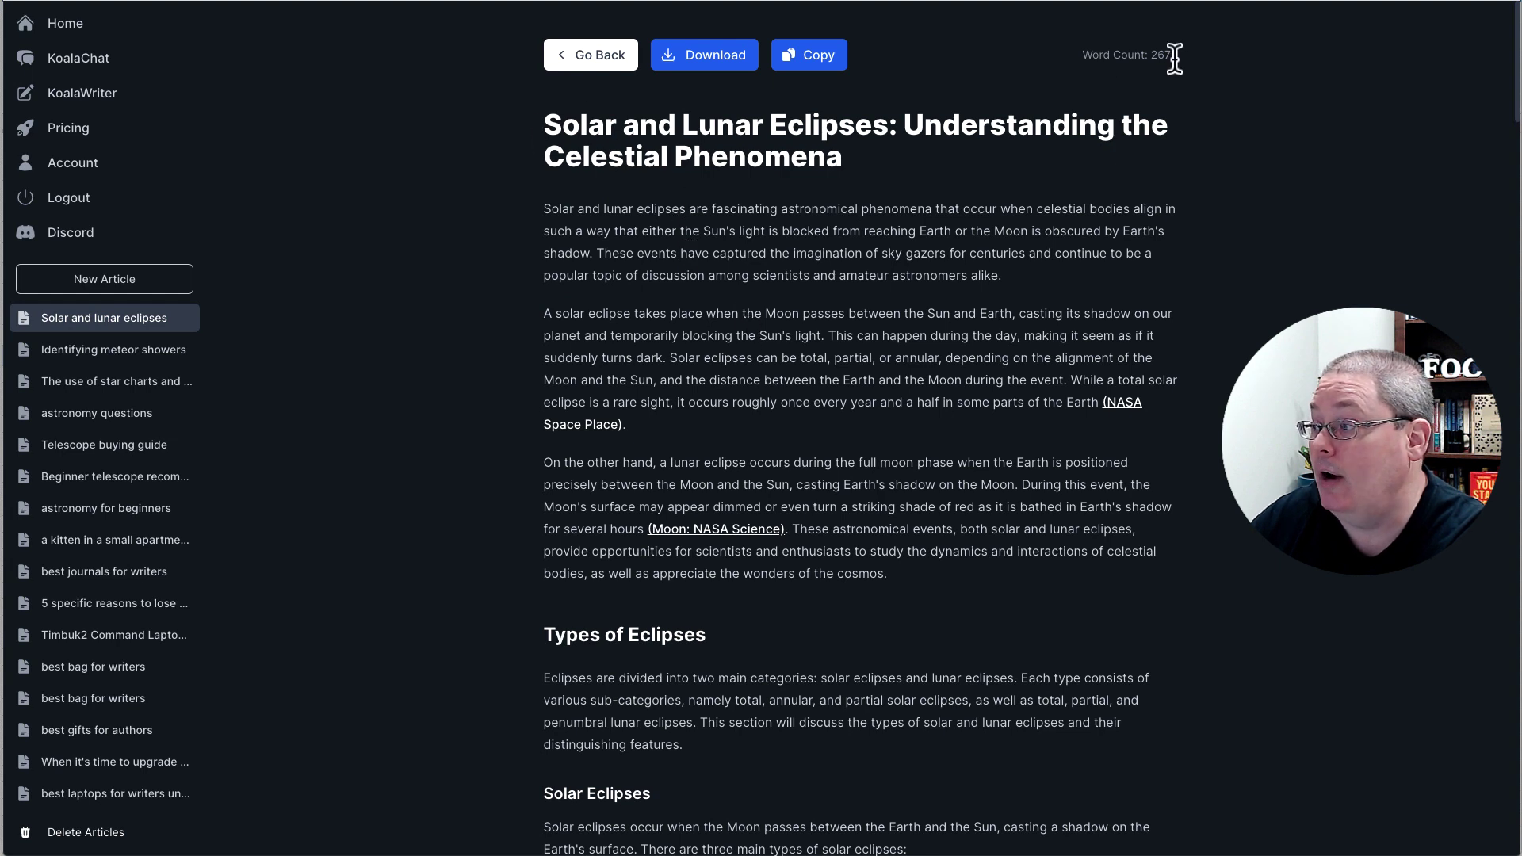
drag(1176, 56, 1036, 55)
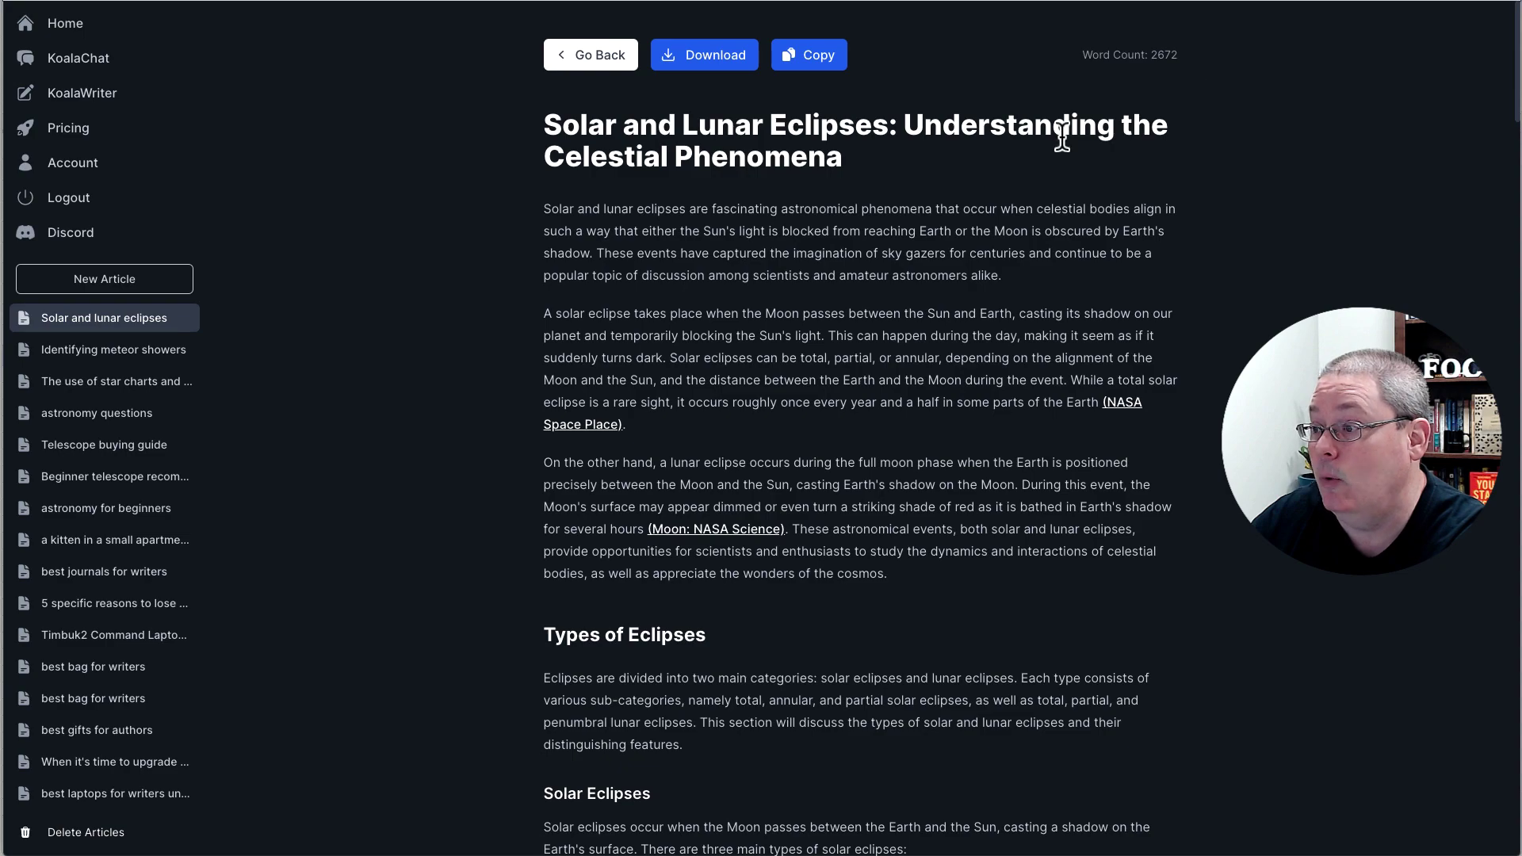
scroll(808, 285, down, 7)
scroll(805, 290, down, 9)
scroll(805, 293, up, 16)
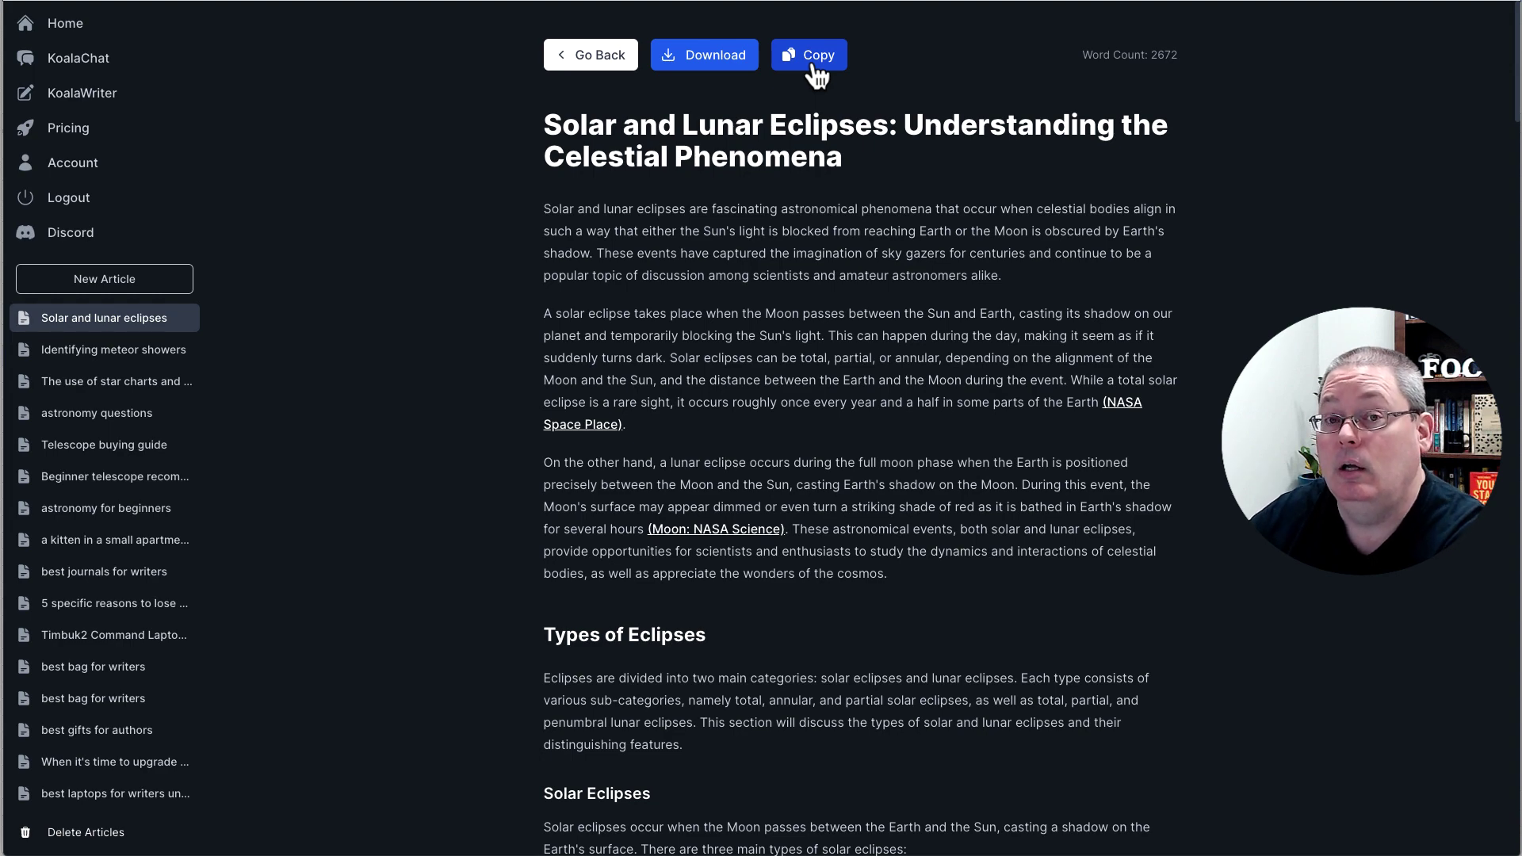
- Go back to the new-article form and enable Use Outline Editor
click(620, 57)
scroll(476, 586, down, 6)
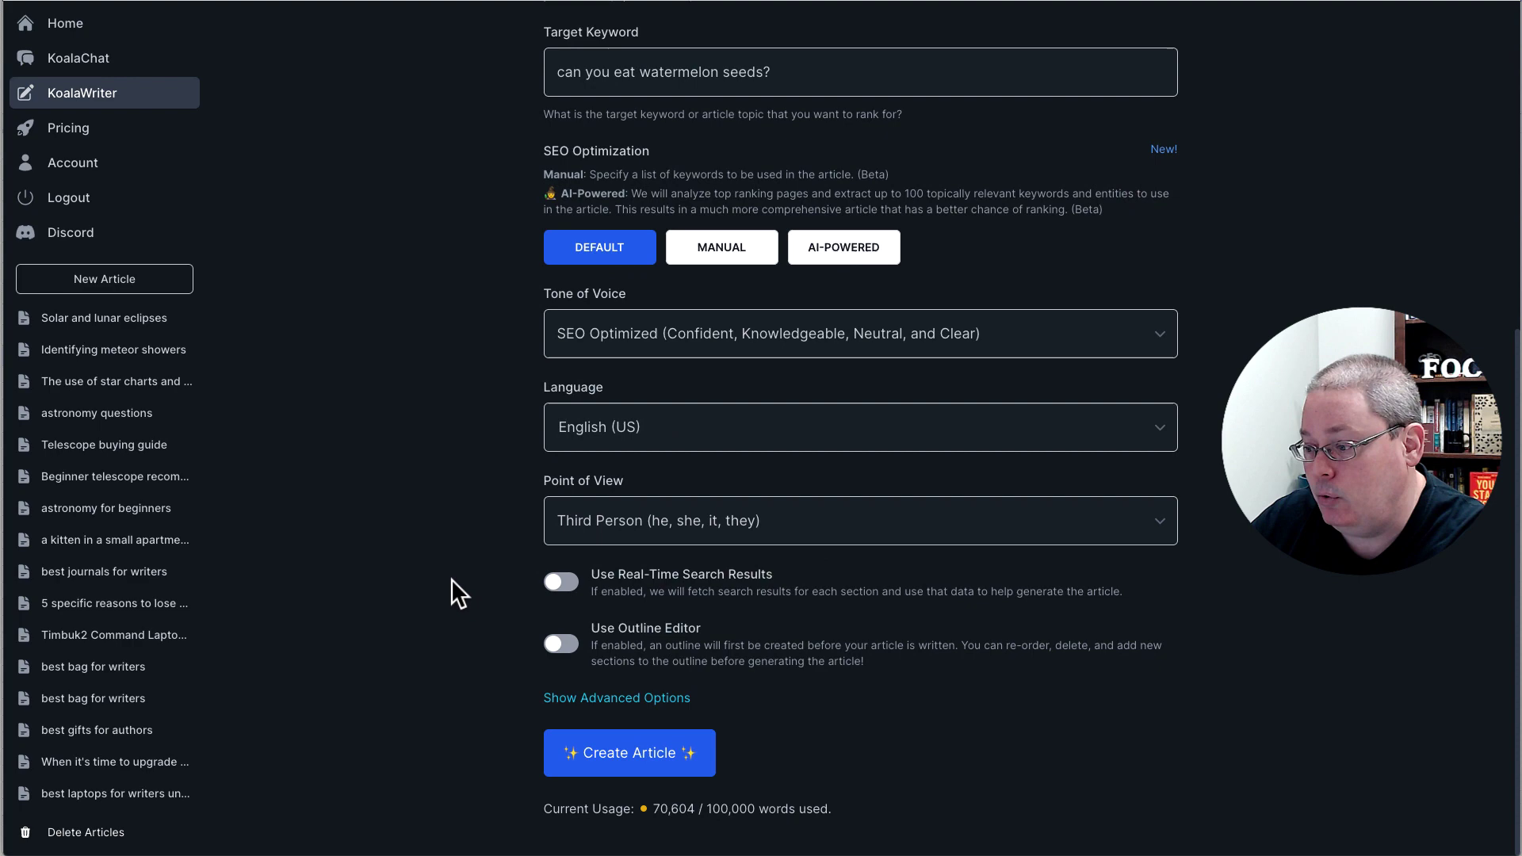
click(561, 645)
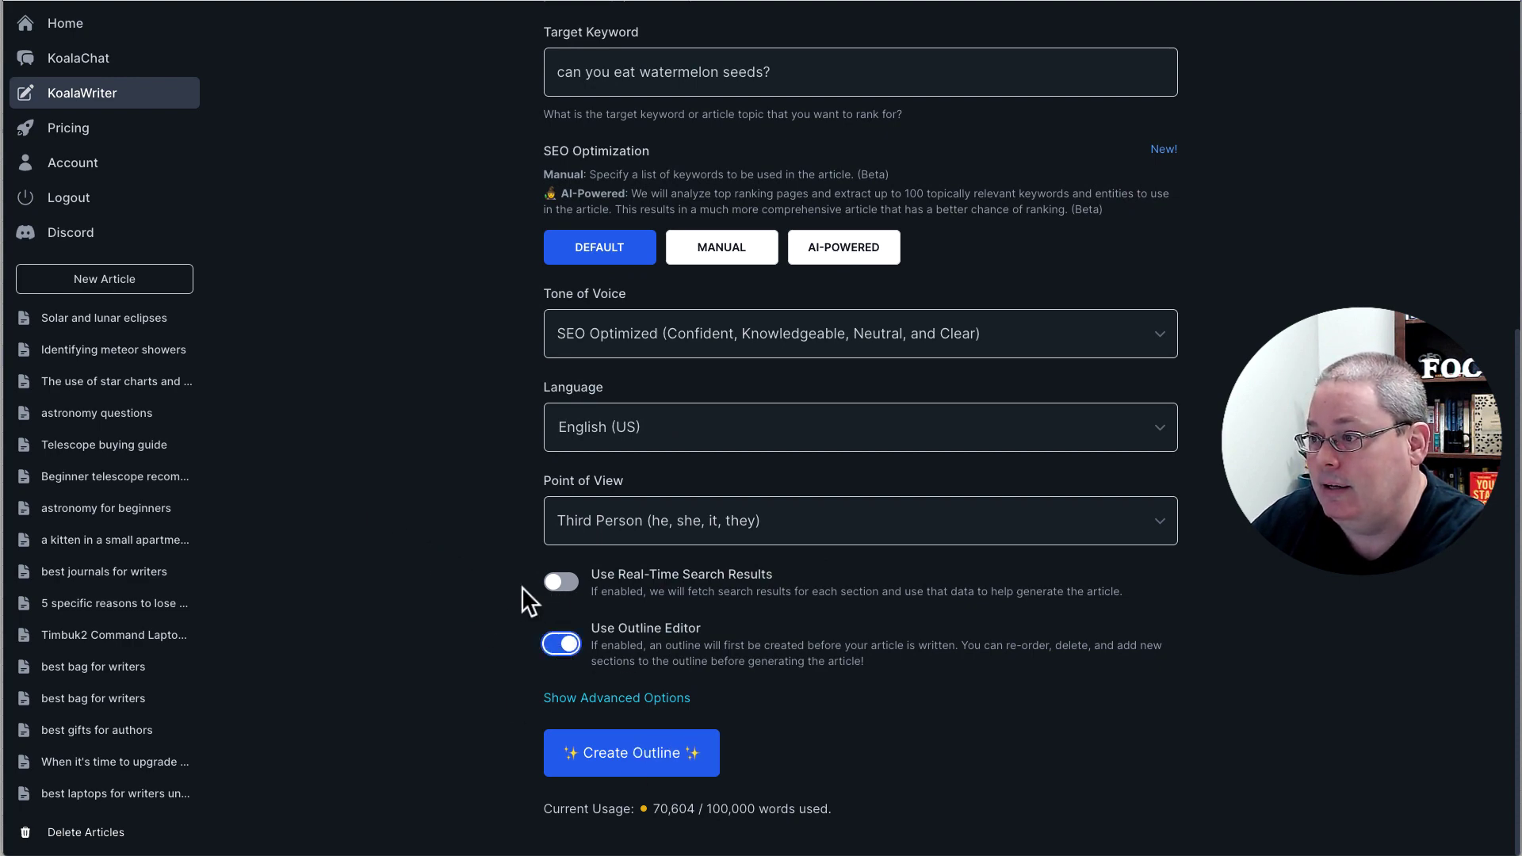
scroll(435, 587, up, 6)
- Reopen the 2672-word 'Solar and lunar eclipses' article and look over its sections
click(113, 325)
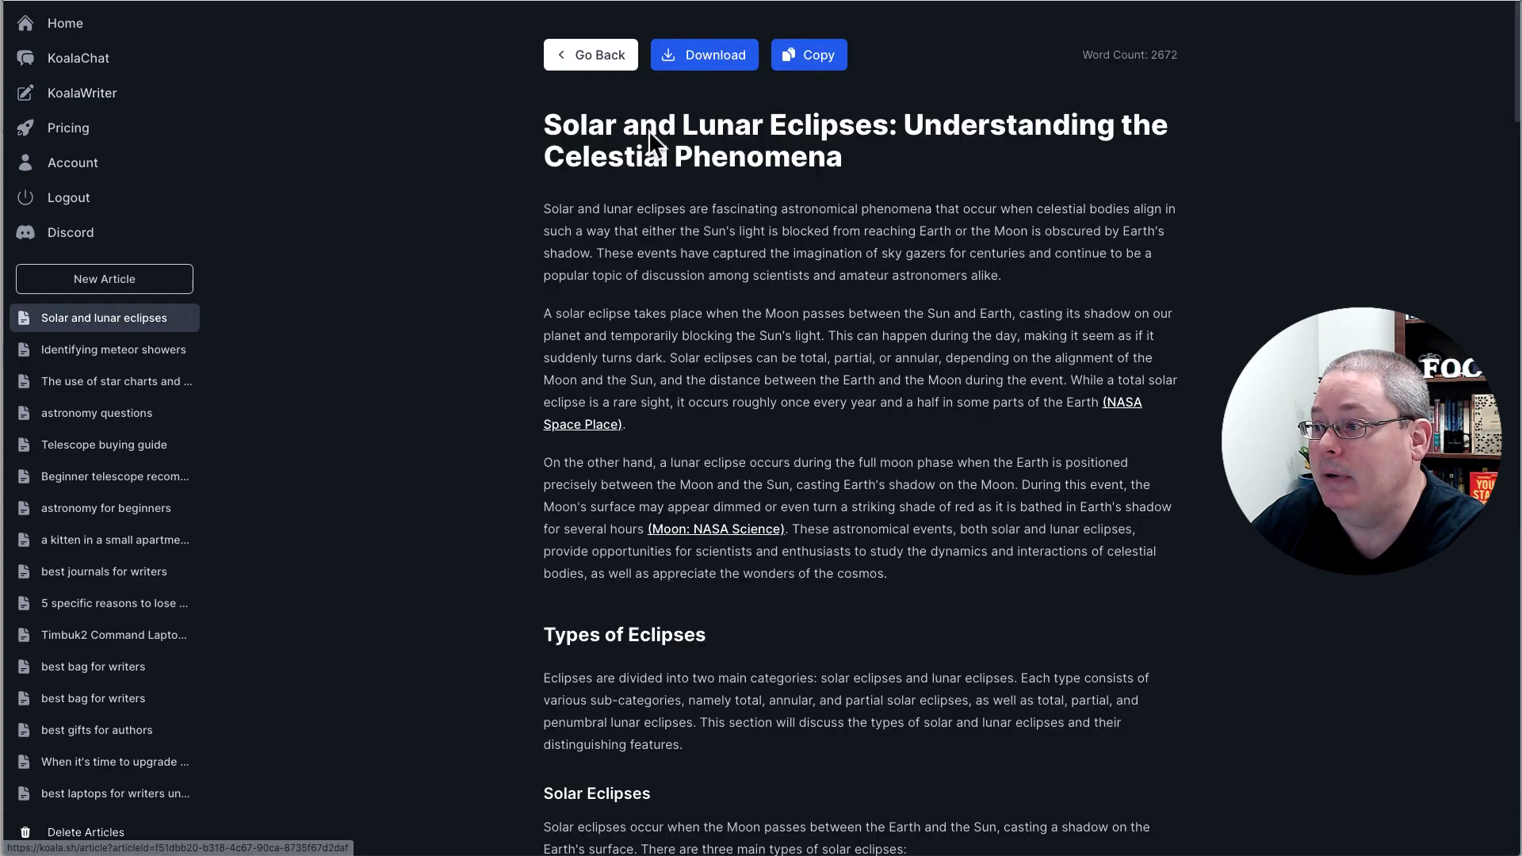
scroll(691, 349, down, 20)
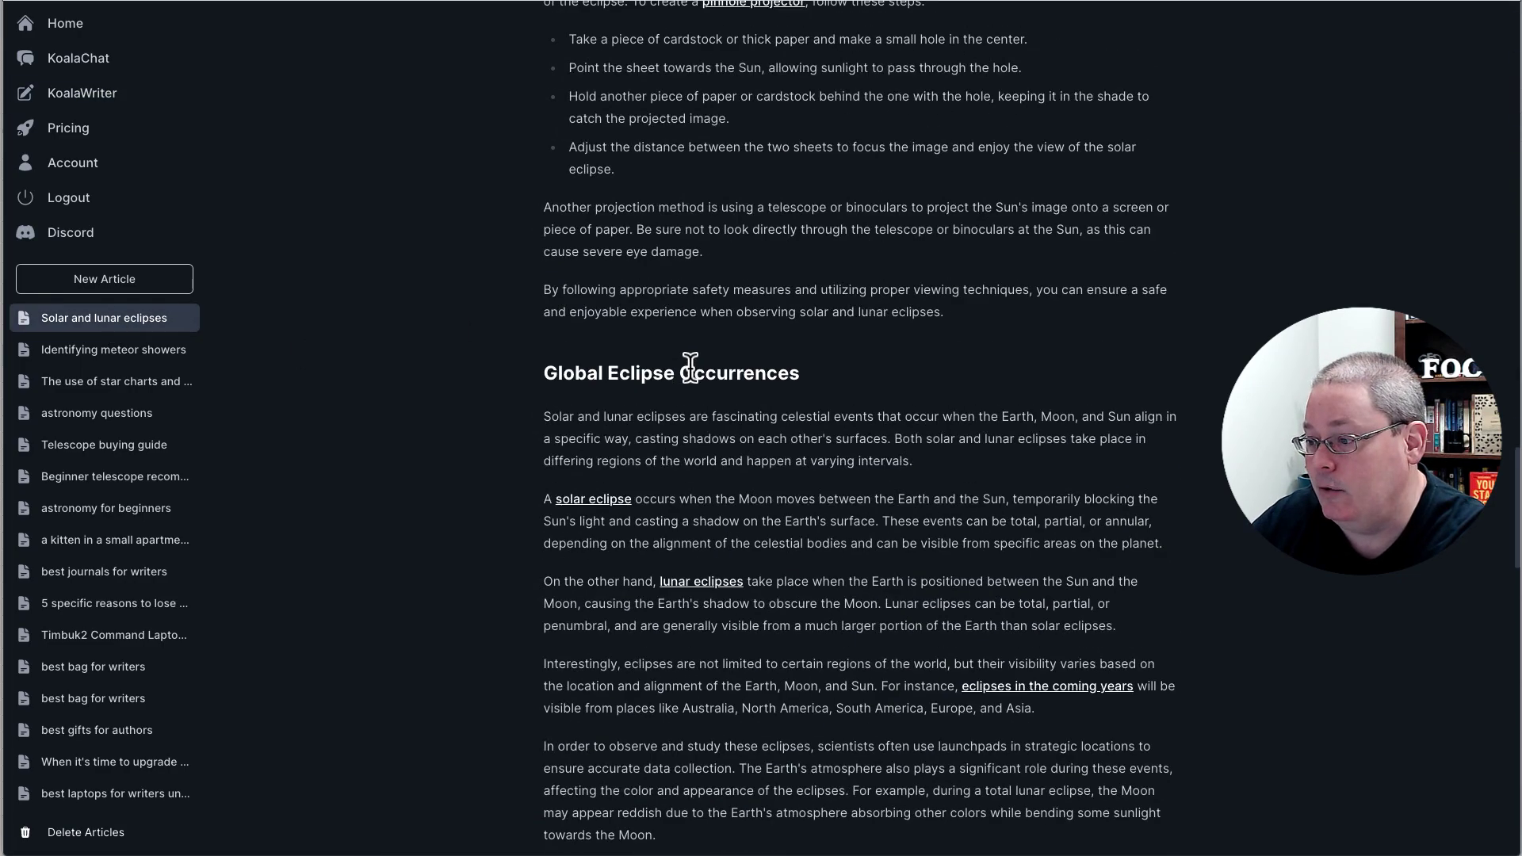
scroll(688, 368, down, 5)
scroll(688, 372, up, 20)
scroll(584, 306, up, 8)
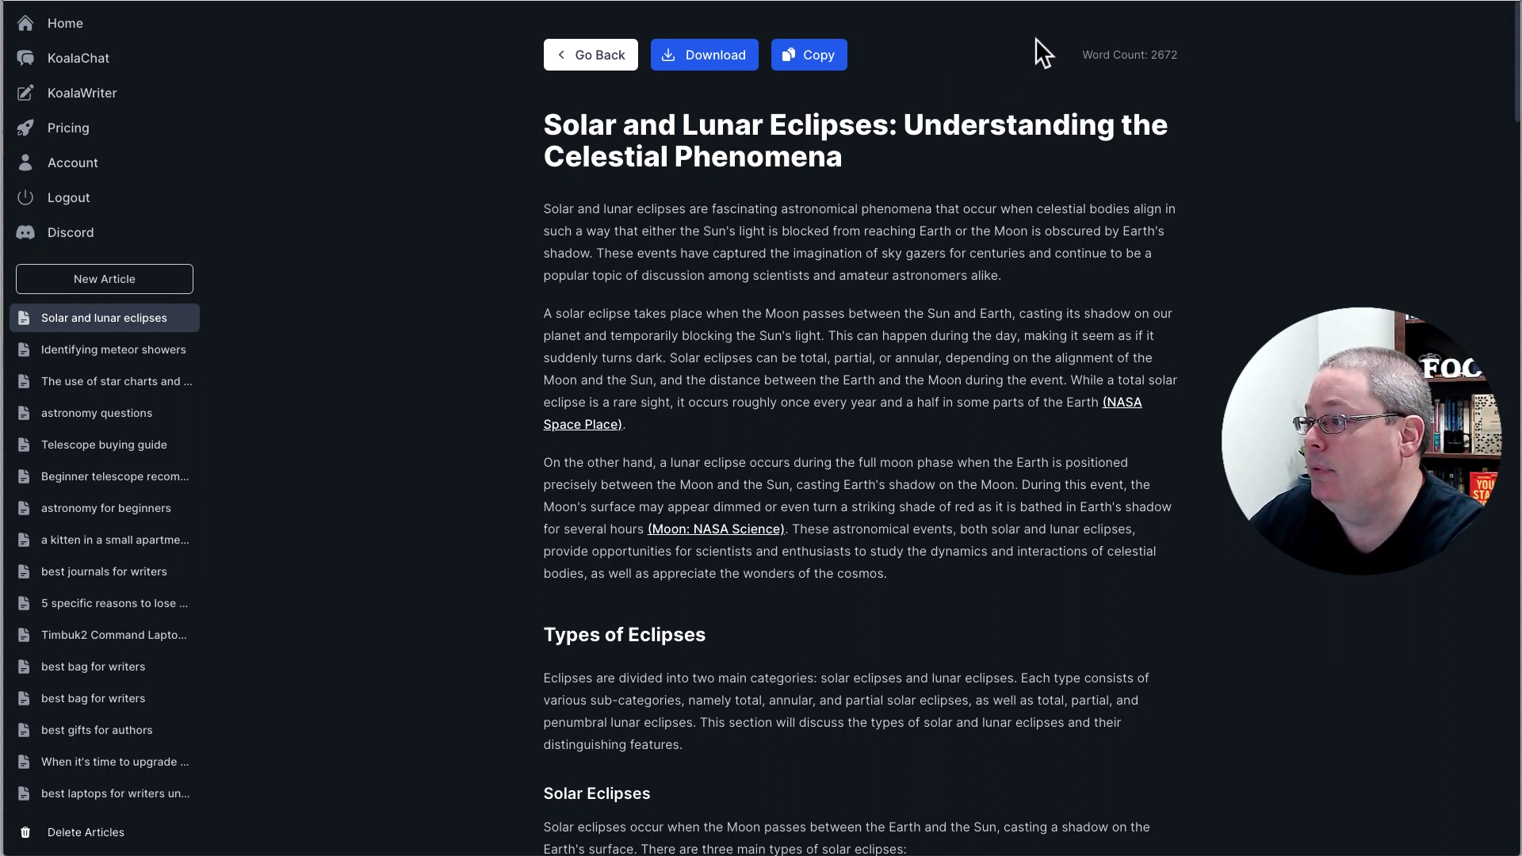
click(943, 0)
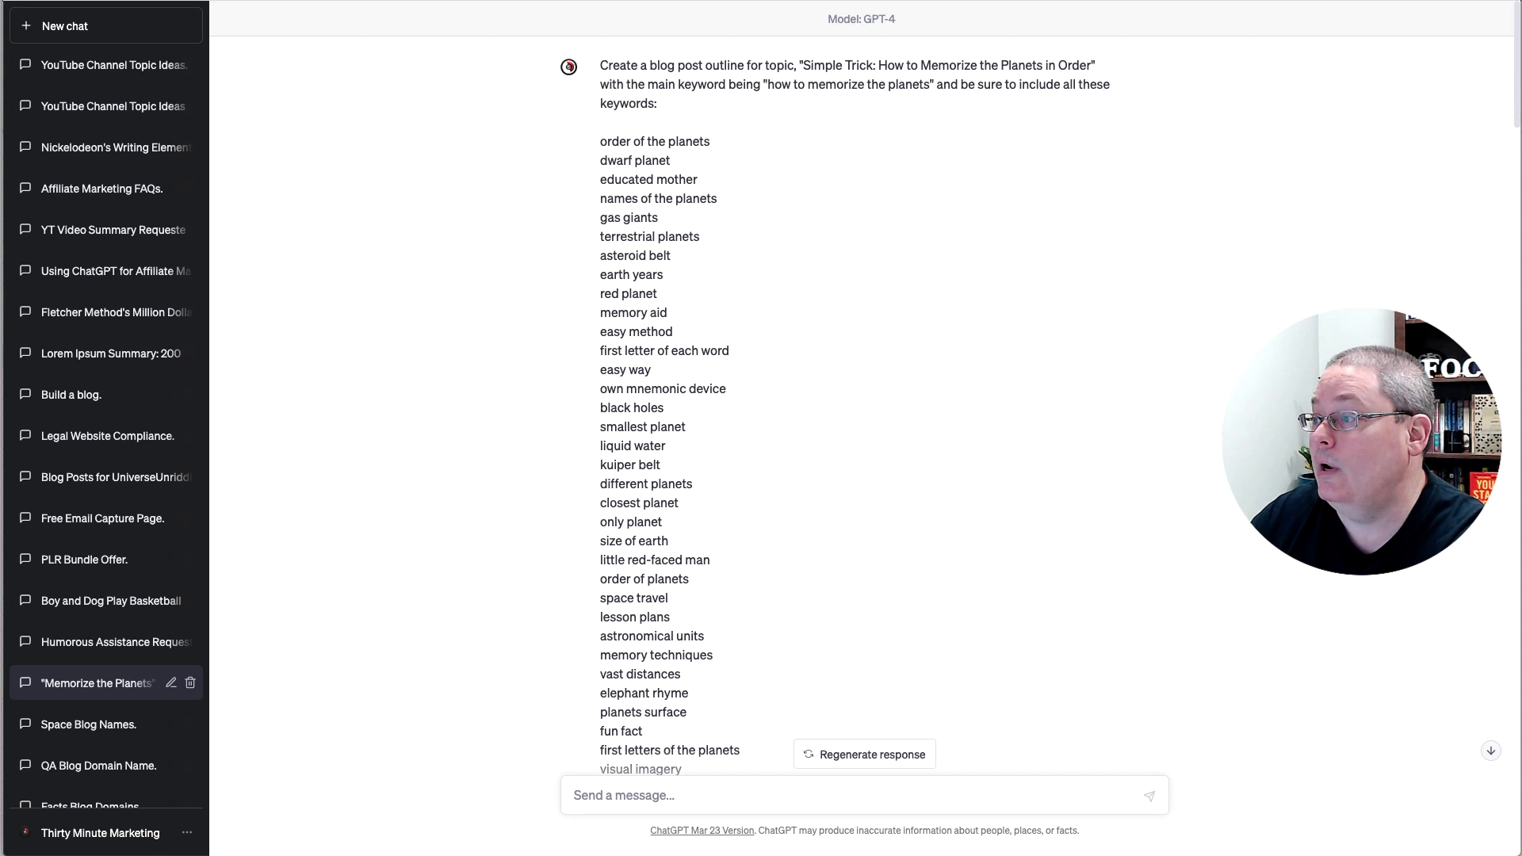
drag(601, 65, 670, 103)
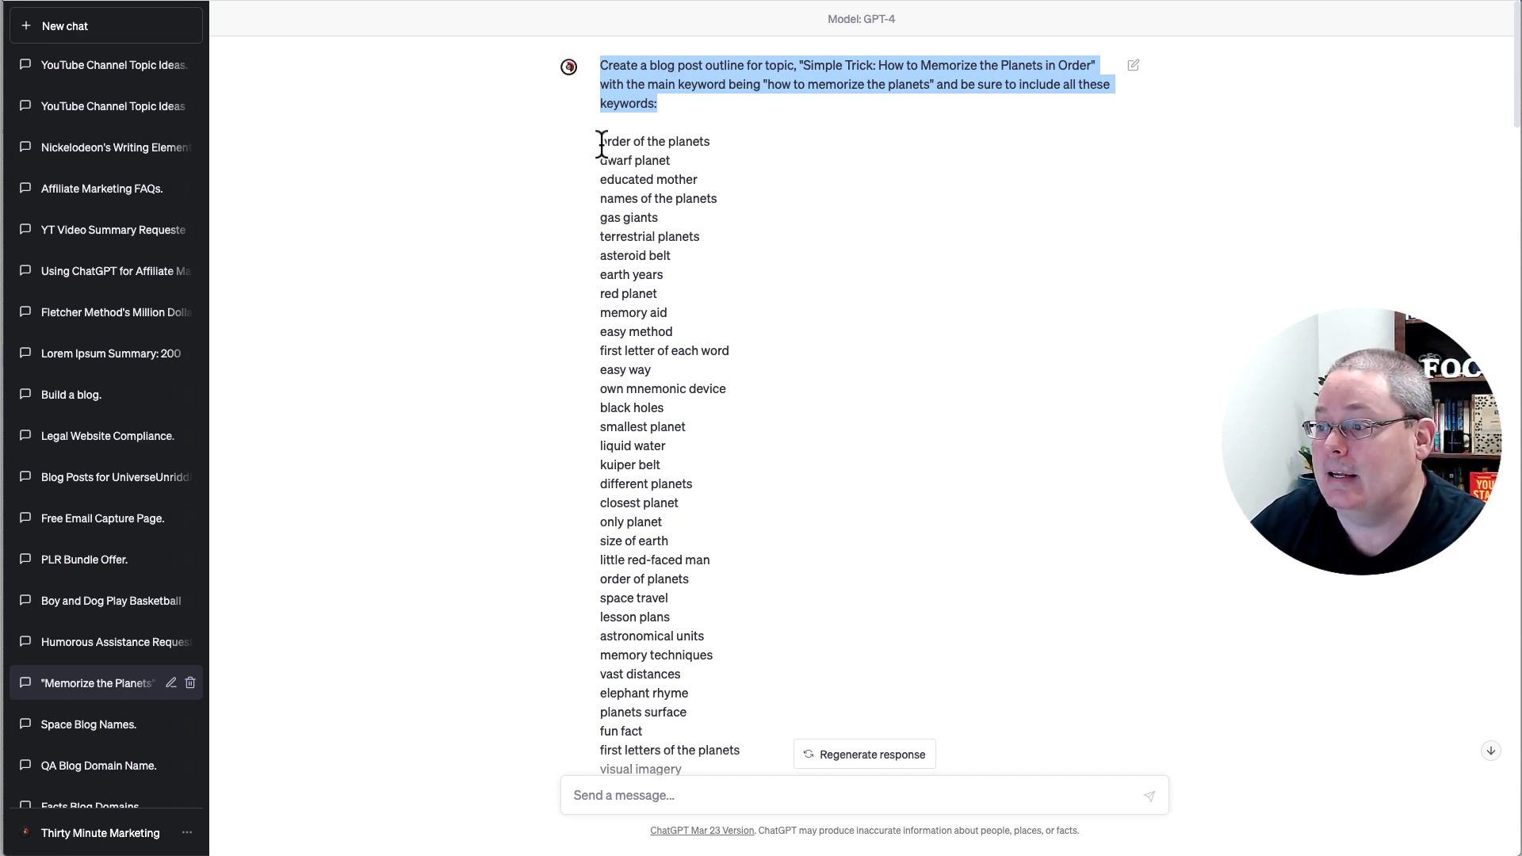
drag(598, 142, 729, 352)
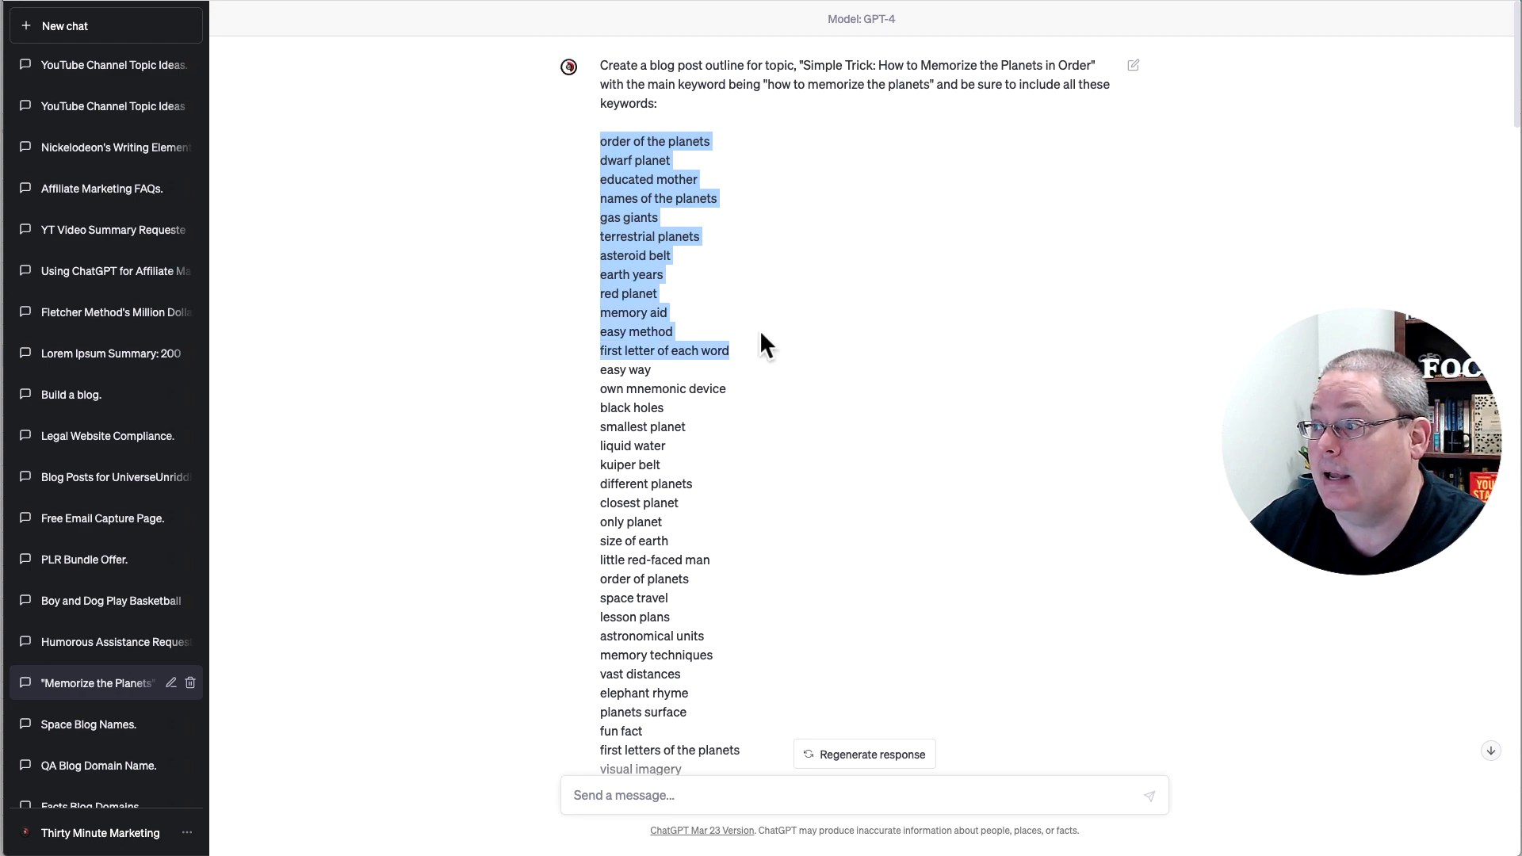
key(ctrl+Tab)
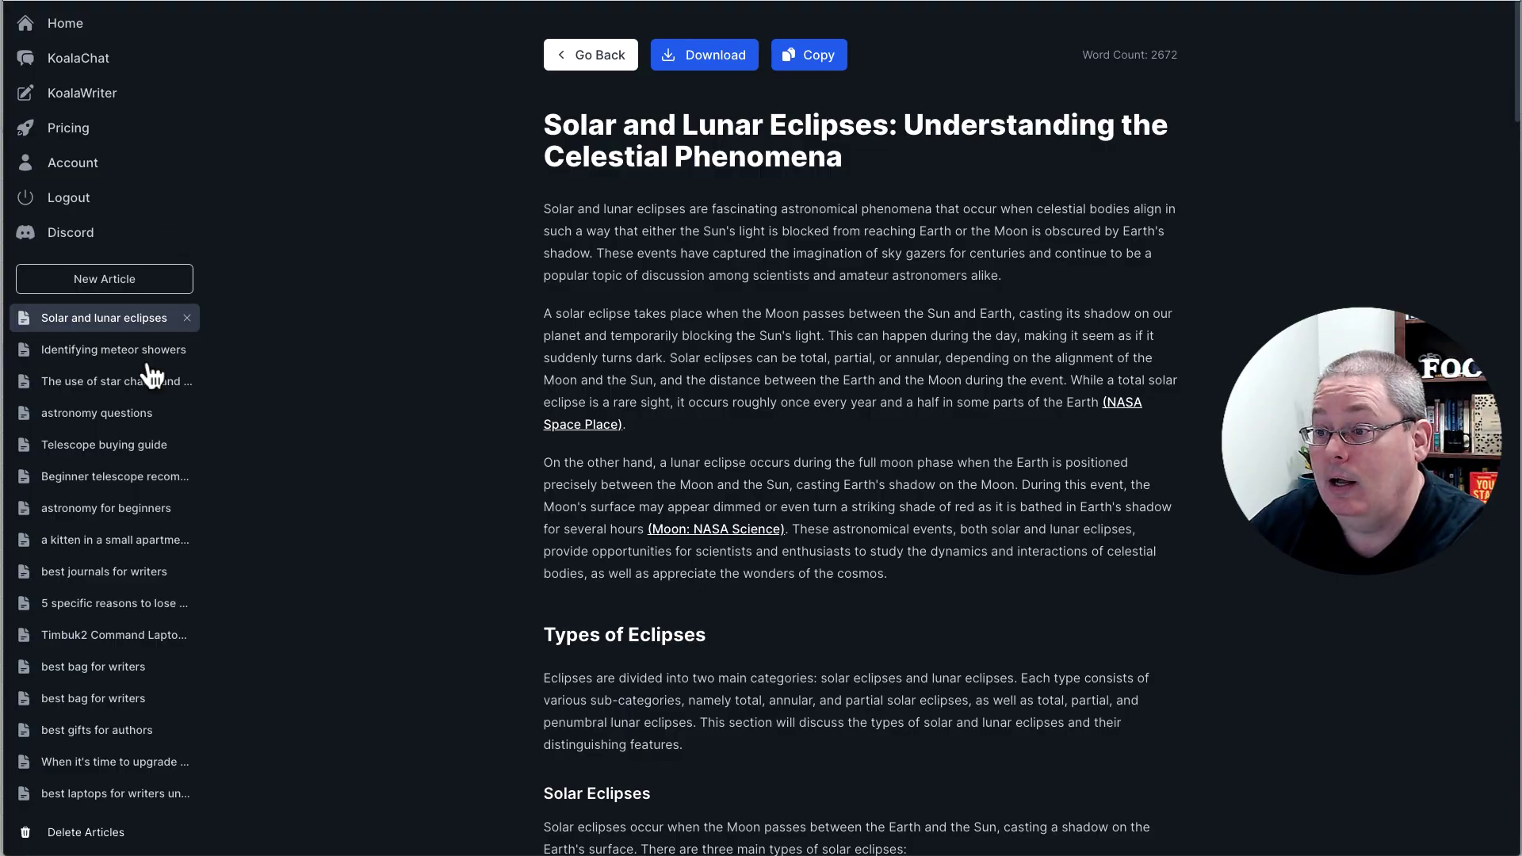
- Start a new article, try Manual related keywords, then set SEO optimization to AI-Powered
click(127, 281)
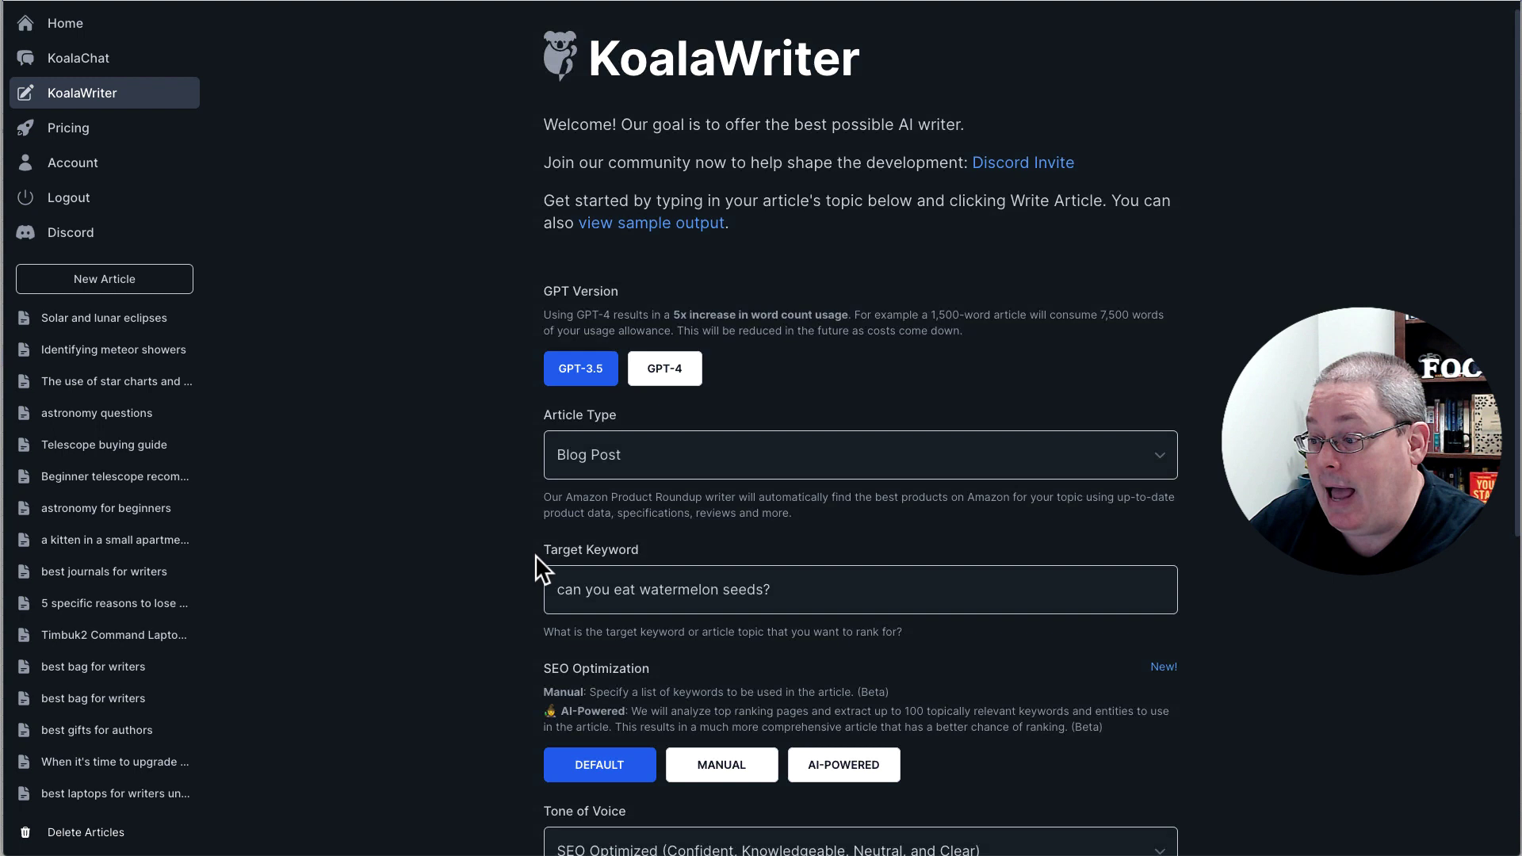
scroll(535, 554, down, 3)
click(721, 584)
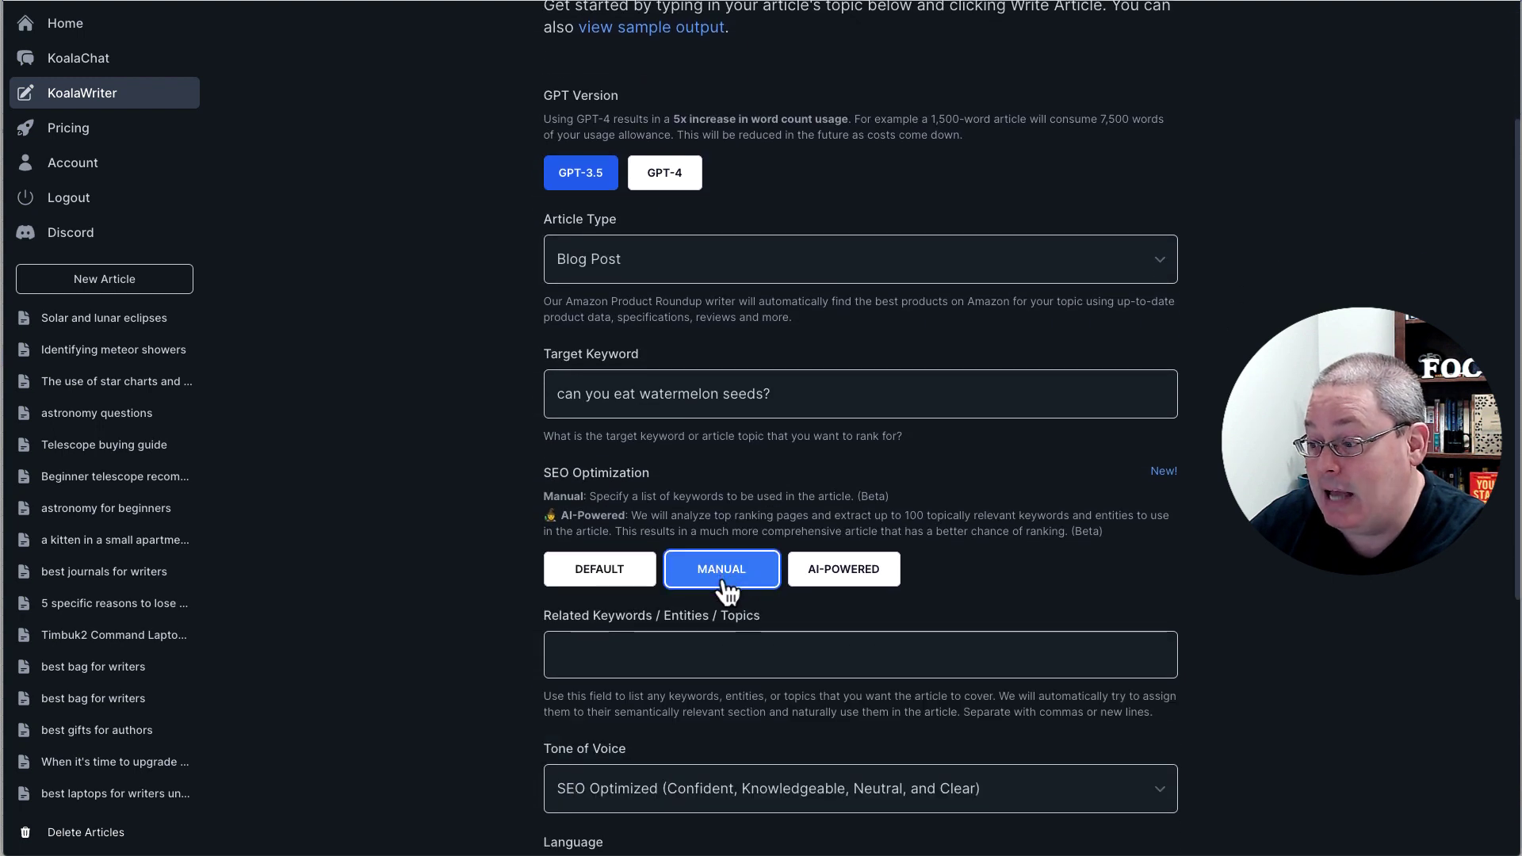
scroll(587, 540, down, 2)
click(587, 541)
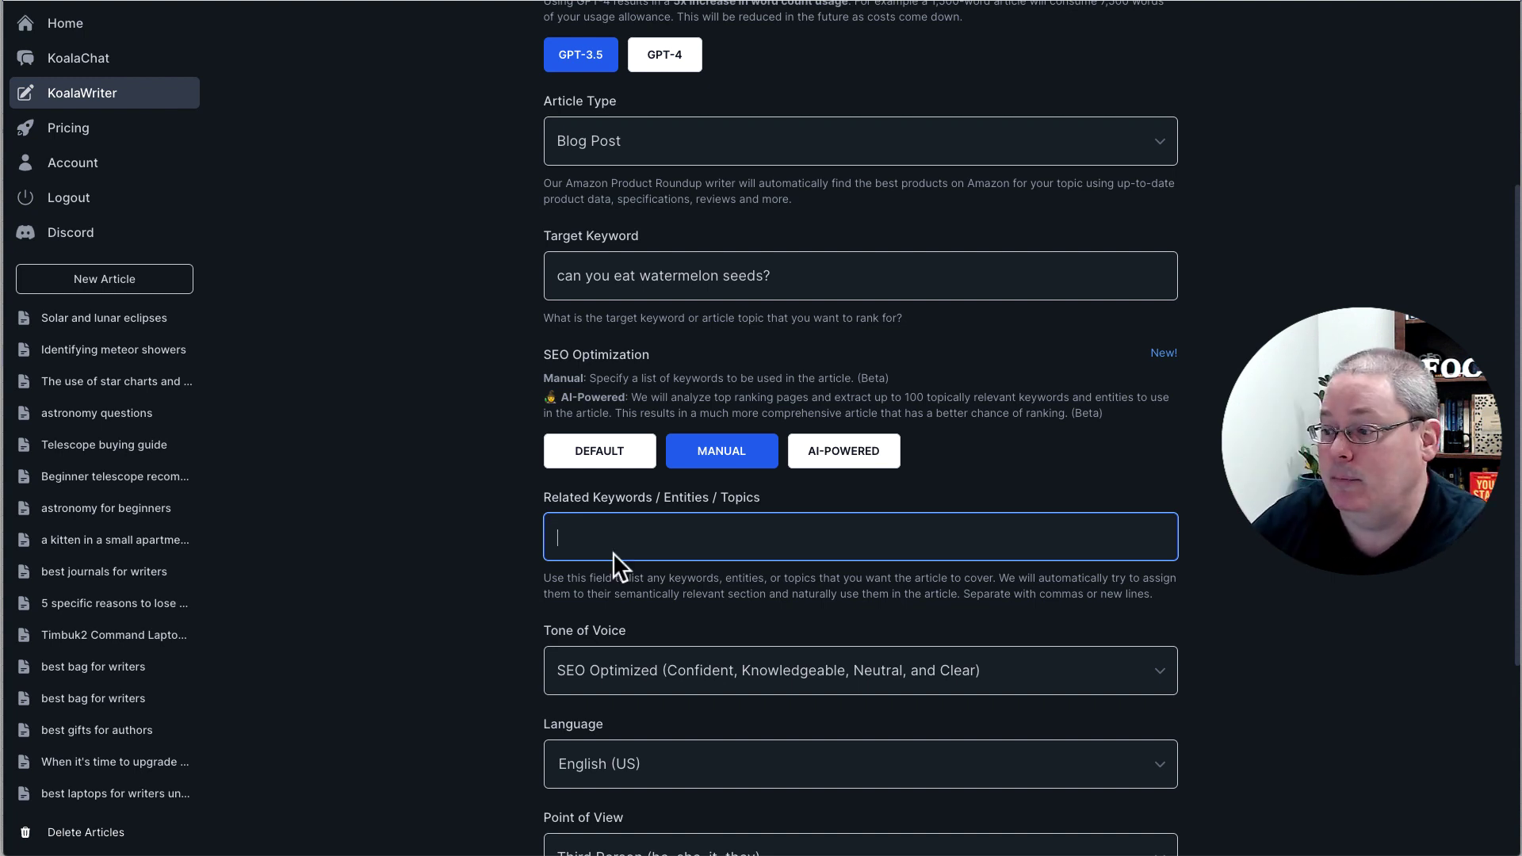
drag(649, 358, 540, 349)
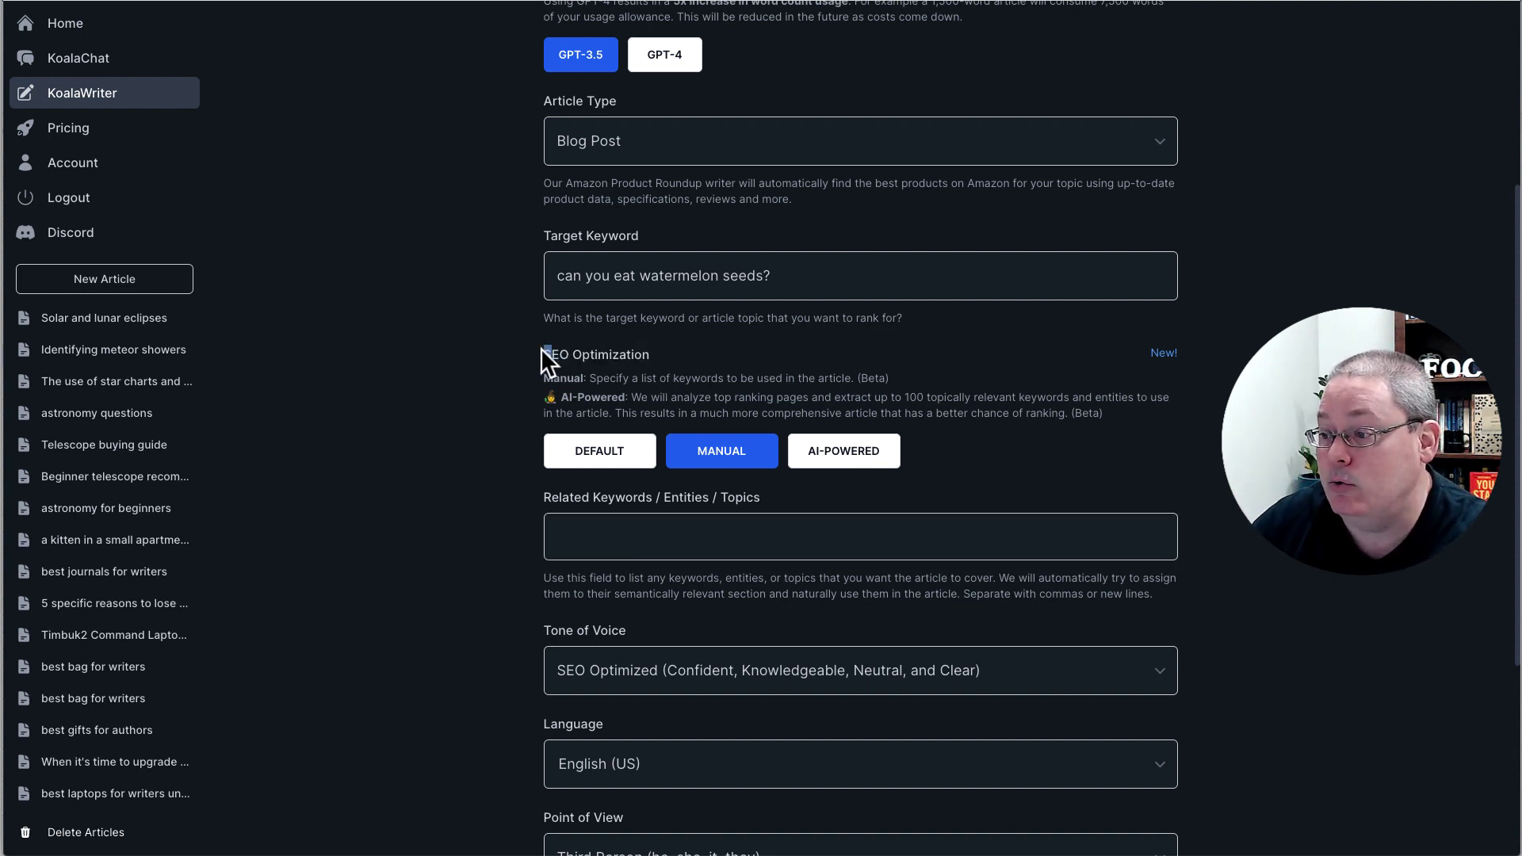
click(839, 455)
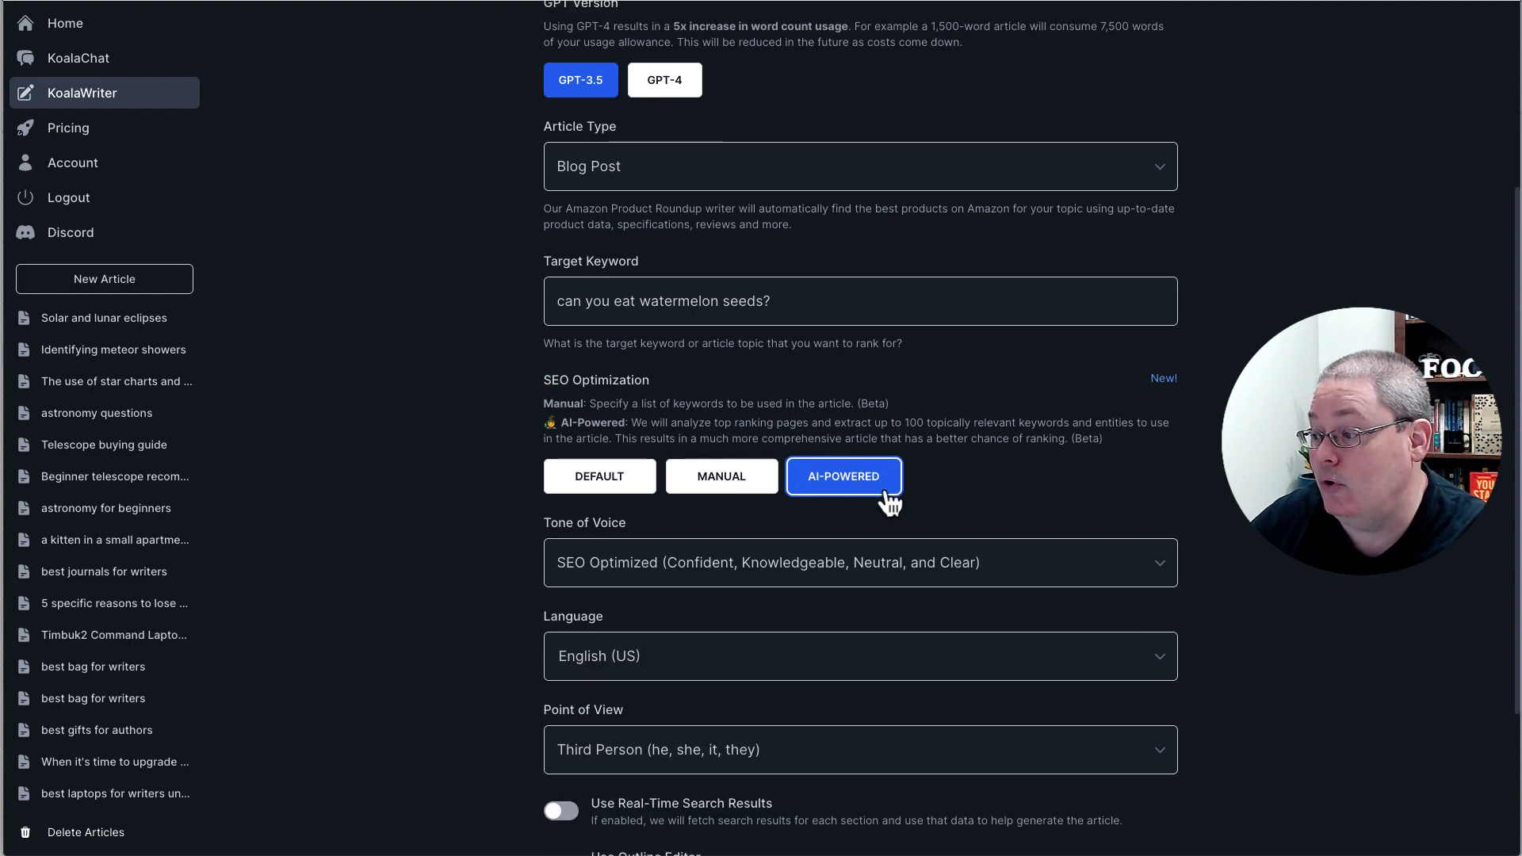
scroll(856, 468, up, 4)
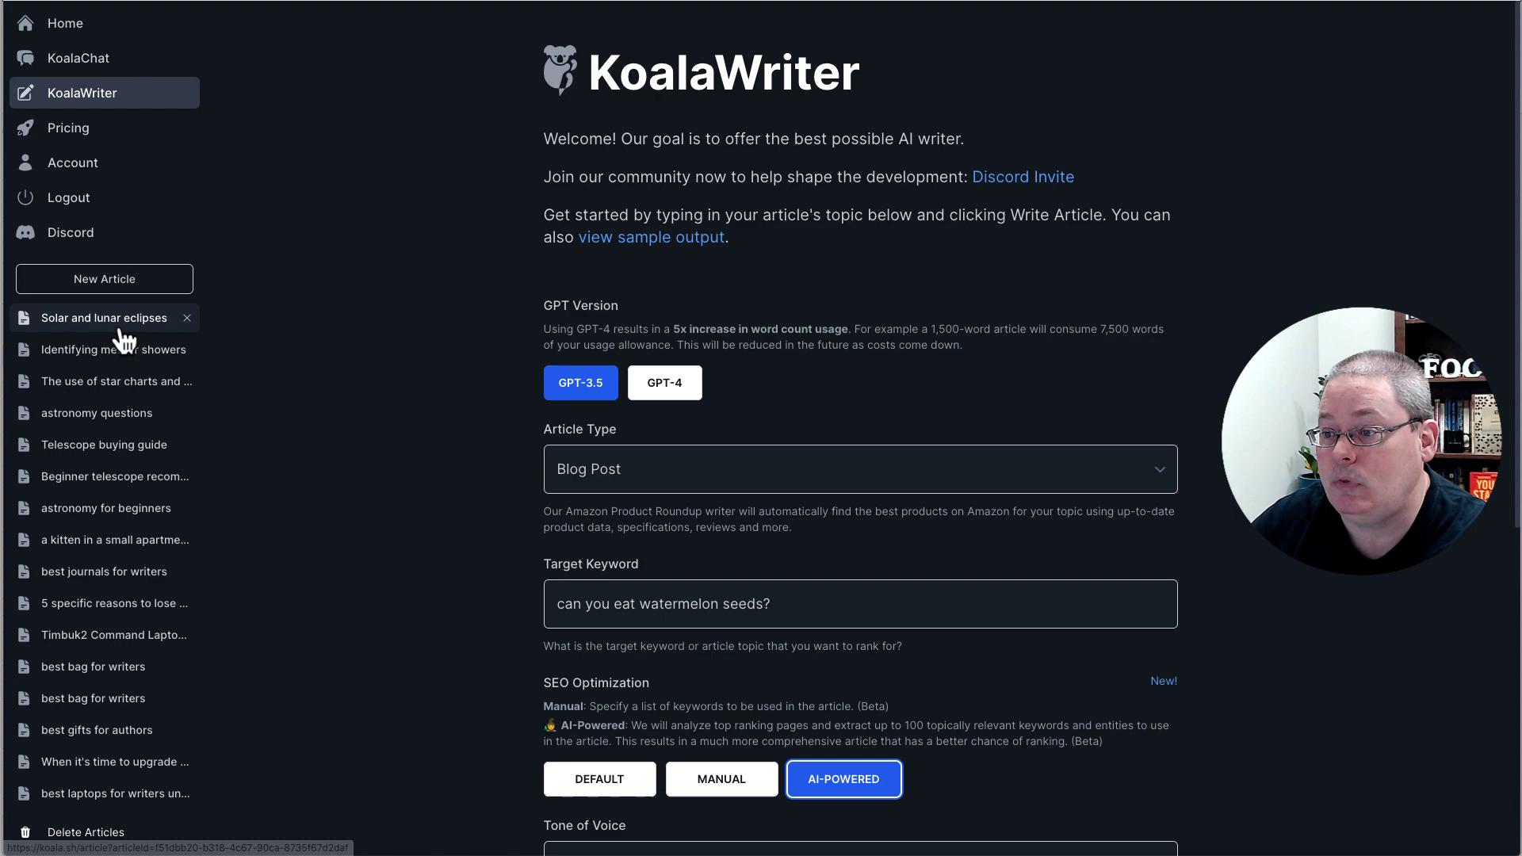
scroll(1026, 594, down, 3)
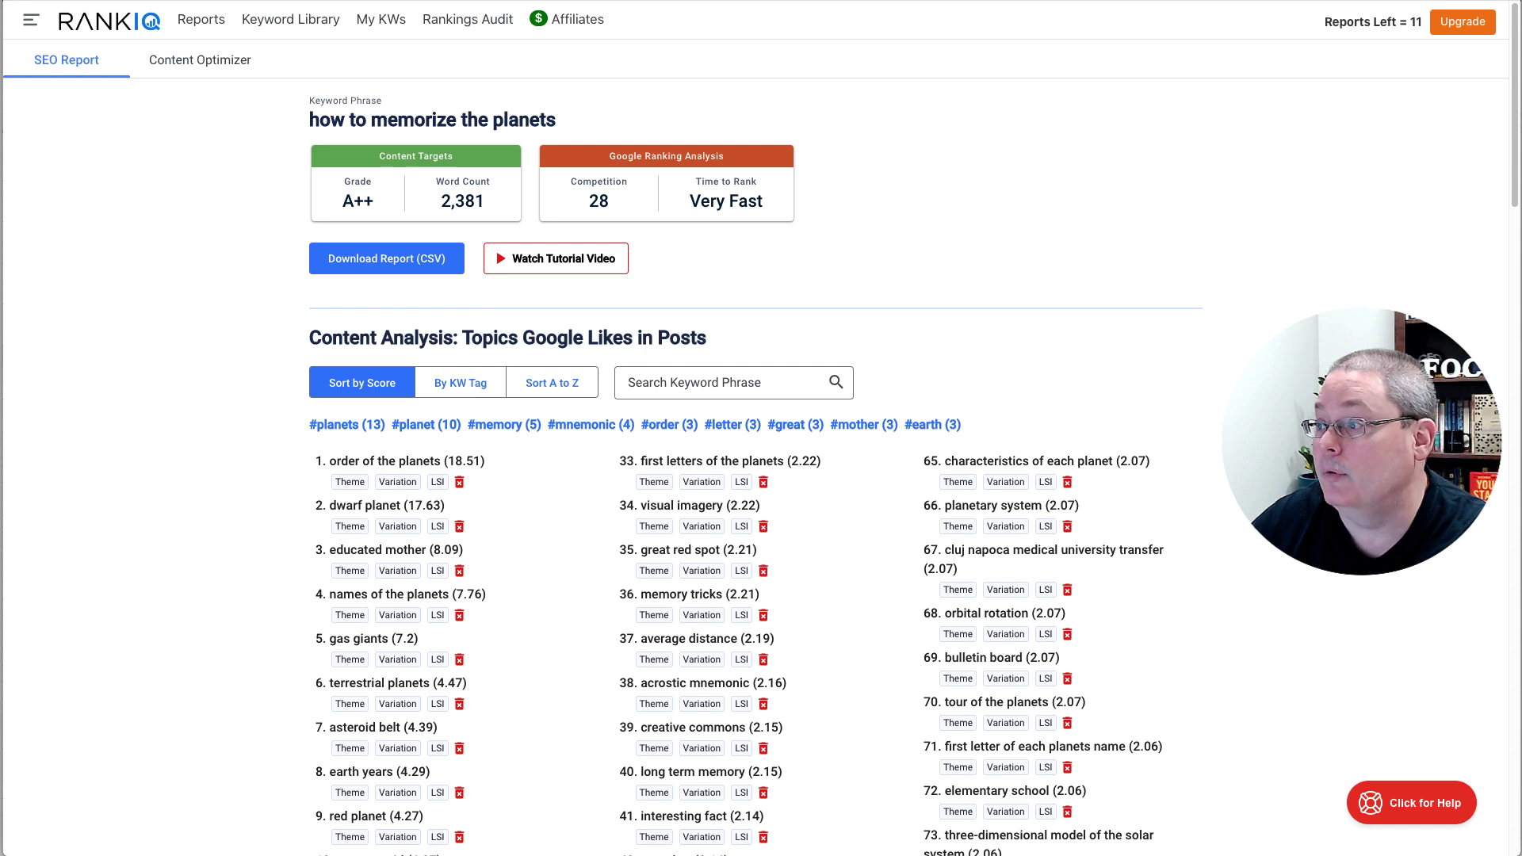
- Switch to the Blog Post Tracker sheet and check row 11's eclipses keyword, author and keyword source
right_click(27, 796)
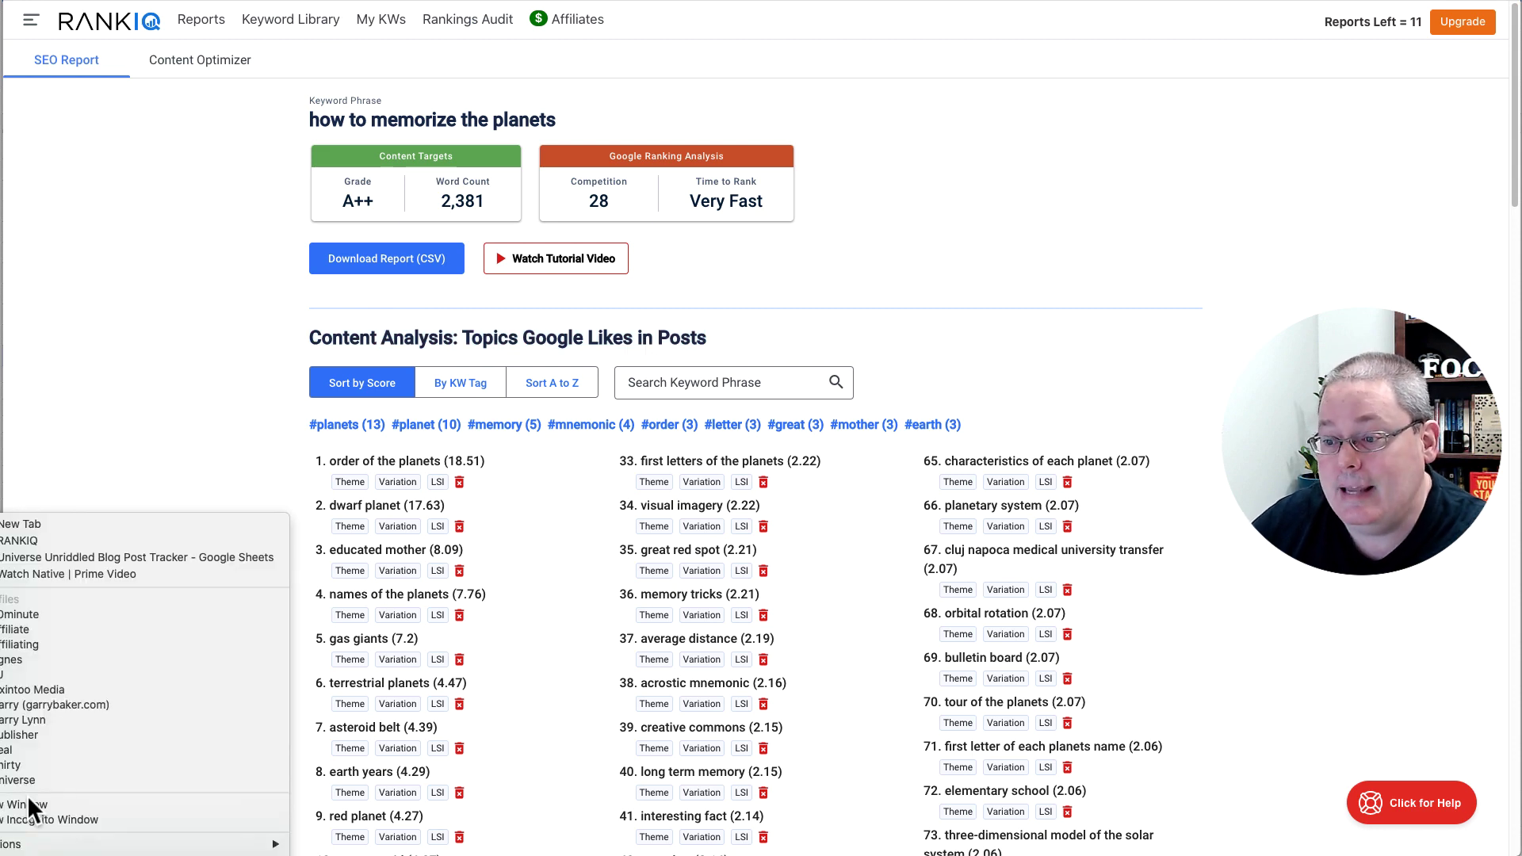
click(26, 555)
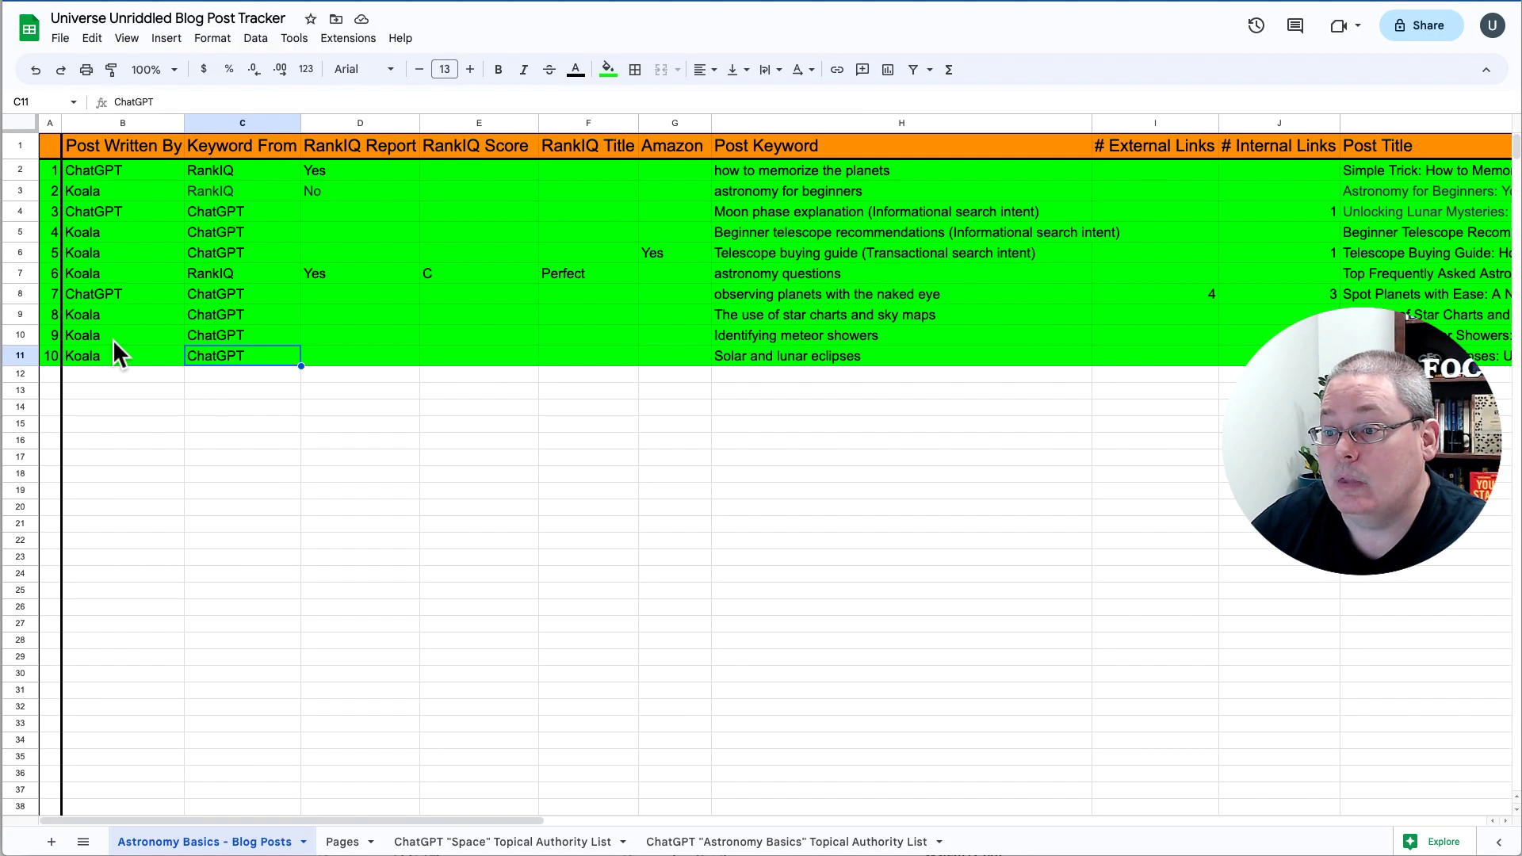
click(738, 353)
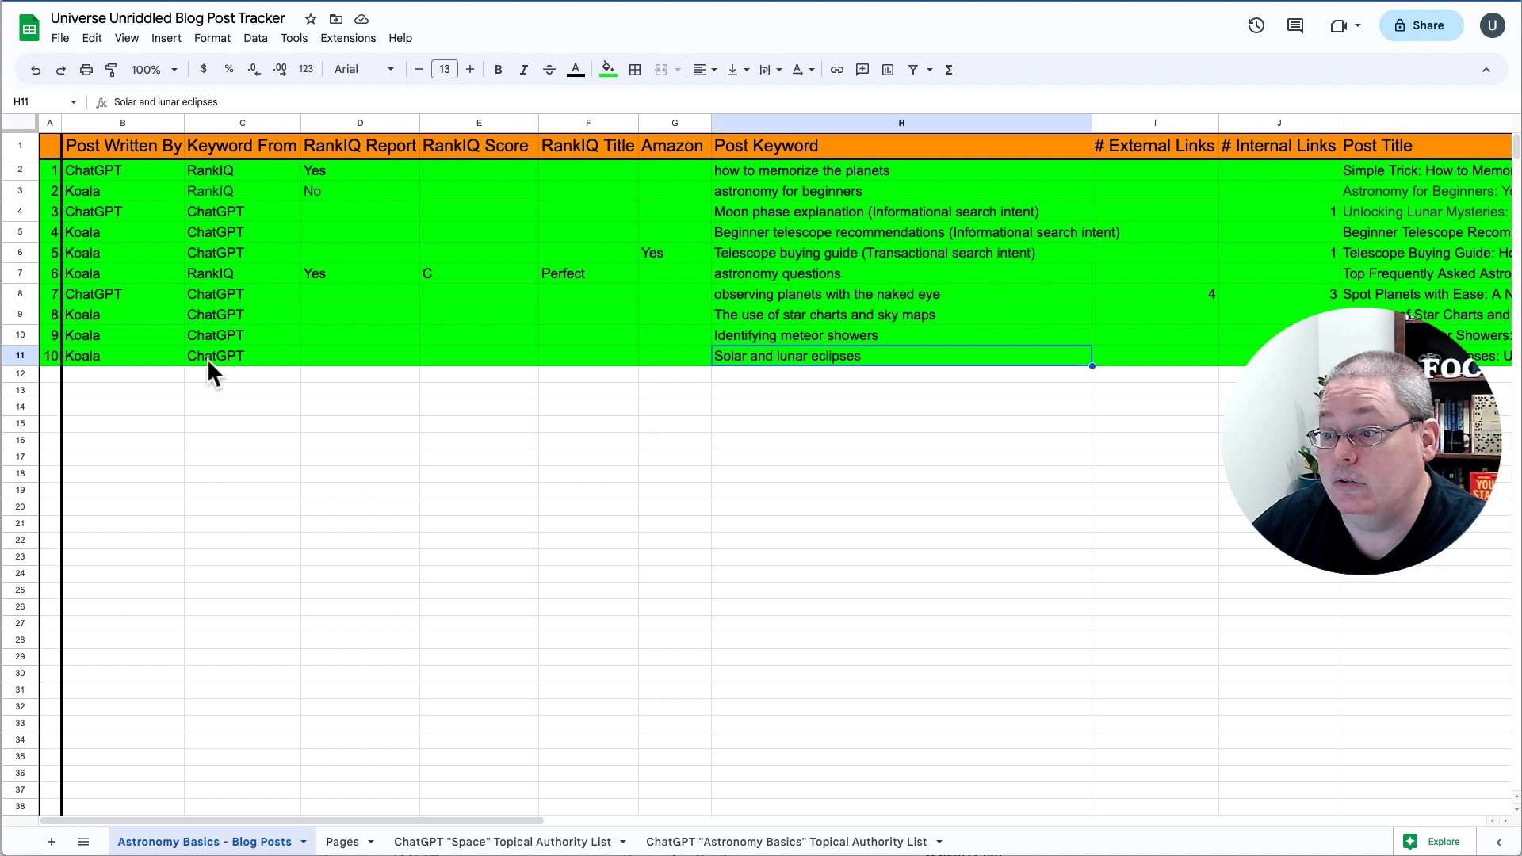
click(106, 355)
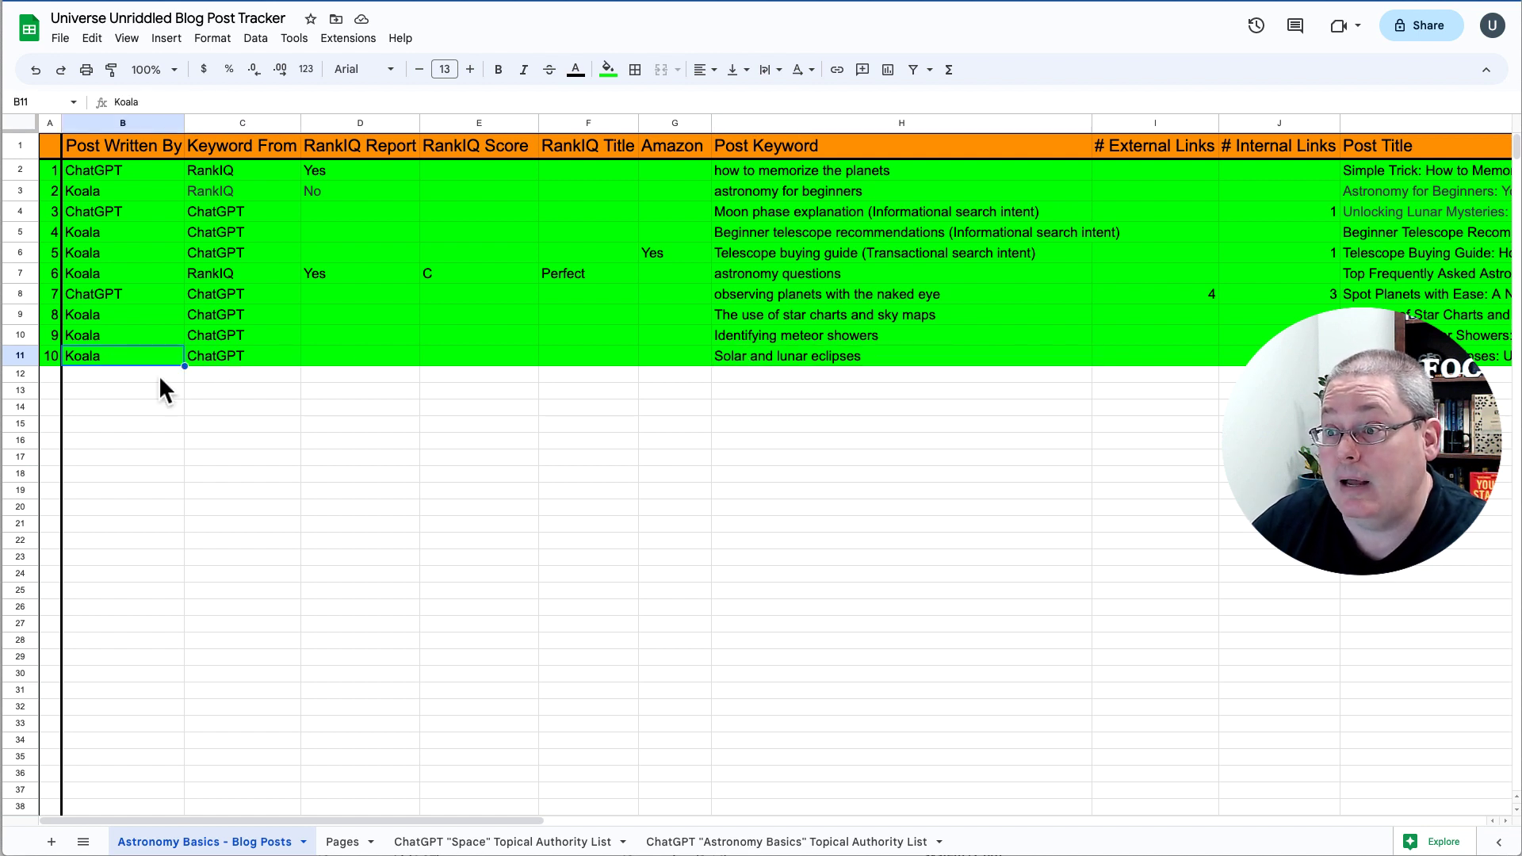
click(250, 358)
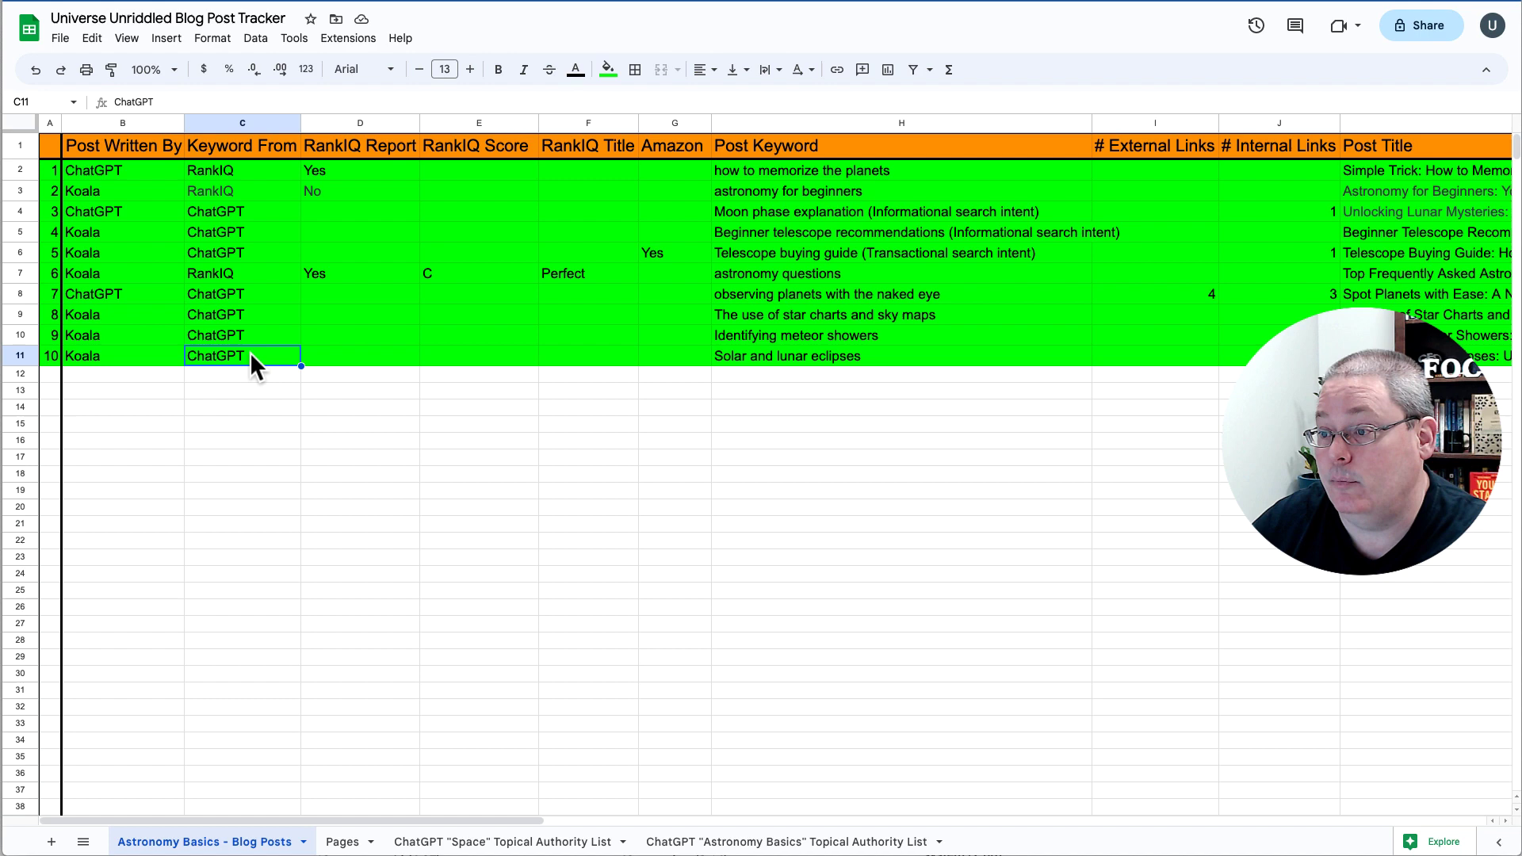
- Find Solar and lunar eclipses on the topical authority sheet, then recheck Blog Posts H11 and B11
click(719, 845)
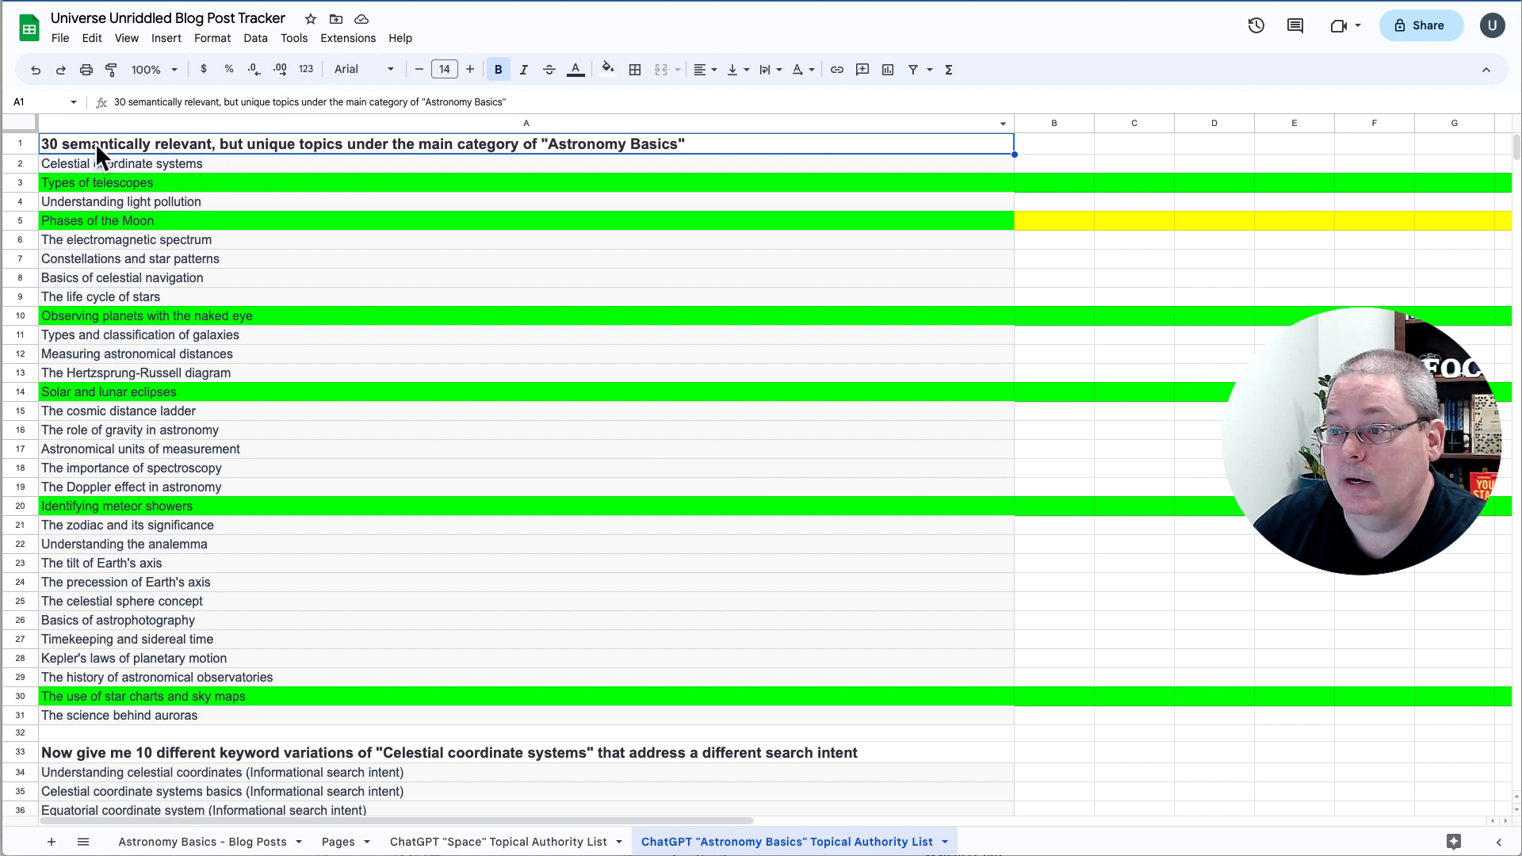
click(116, 144)
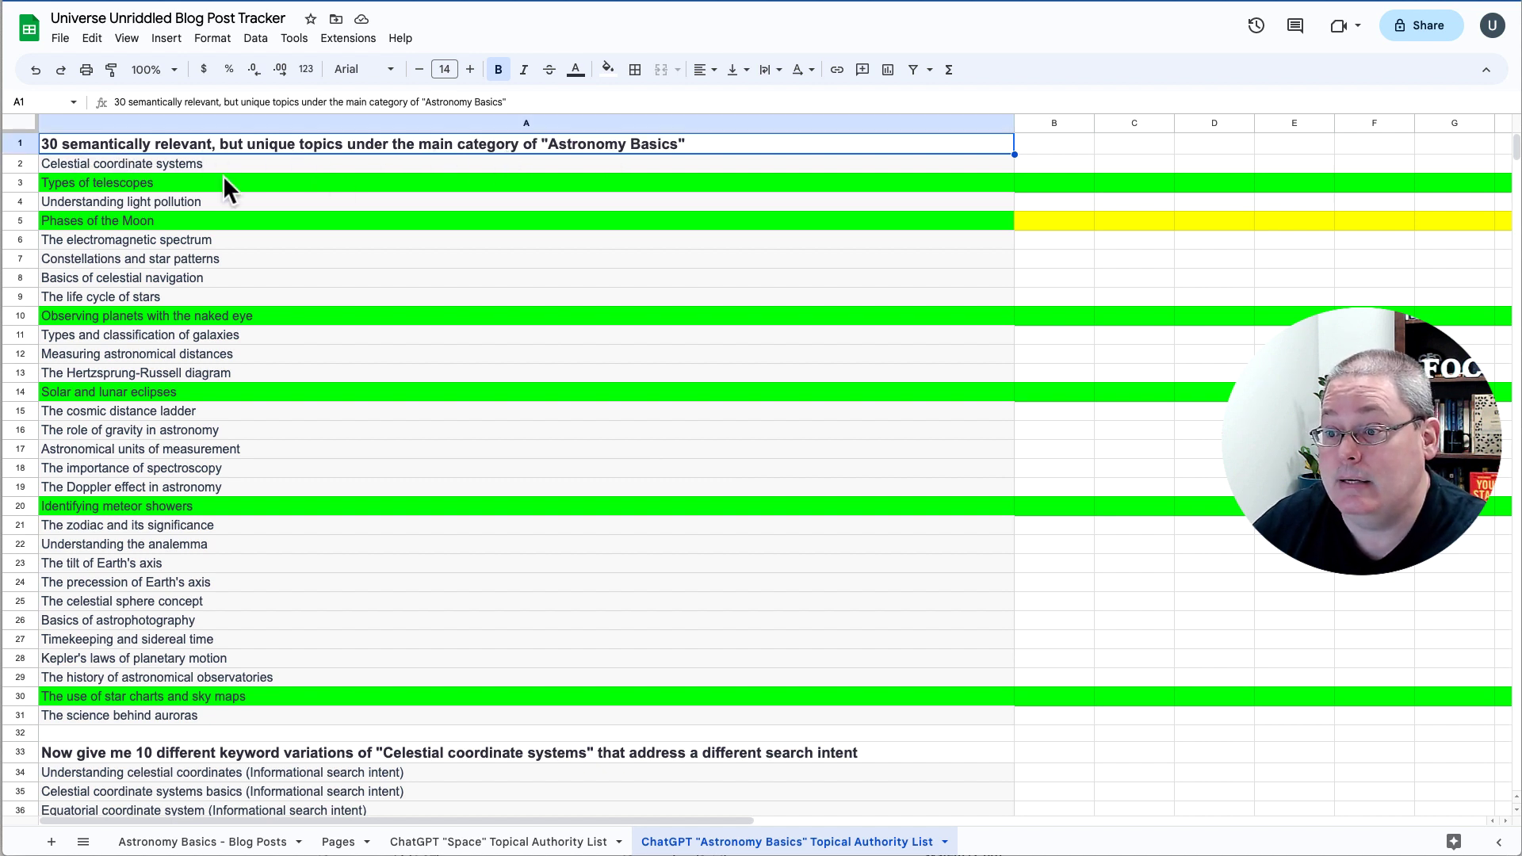
click(136, 393)
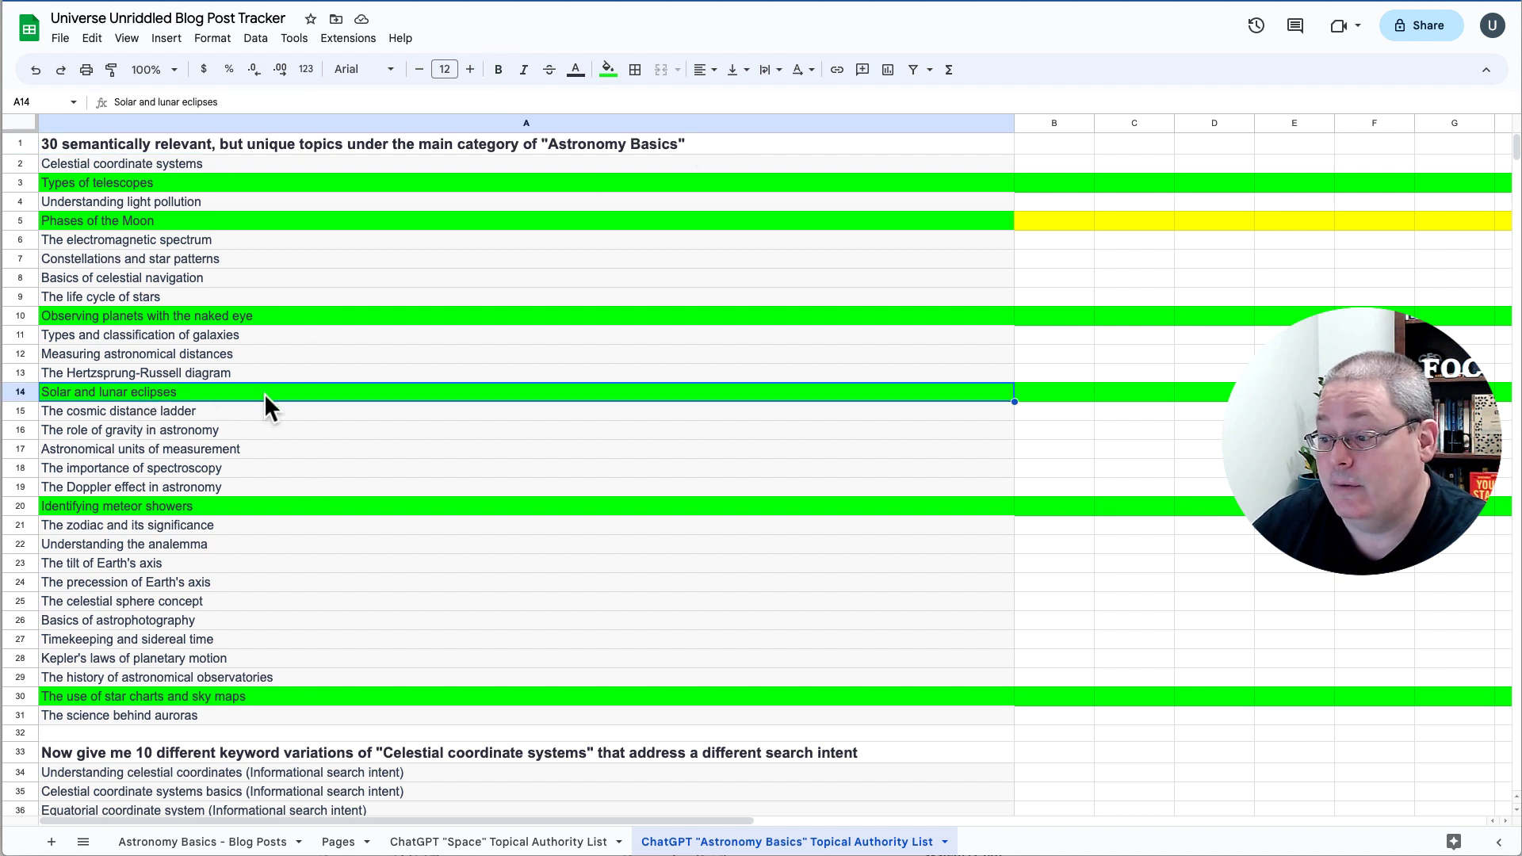
click(229, 846)
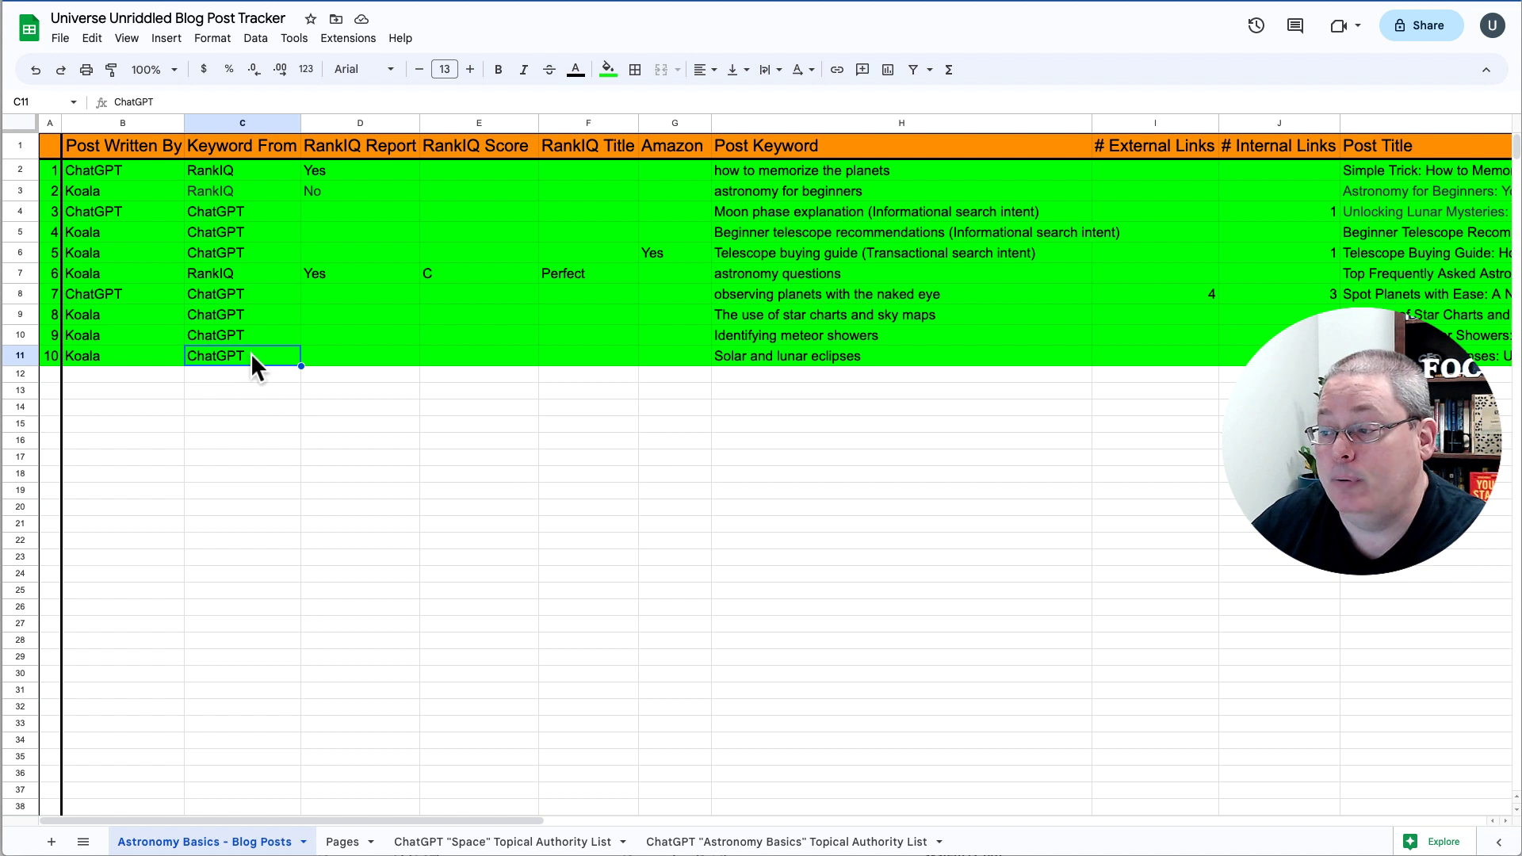
click(762, 353)
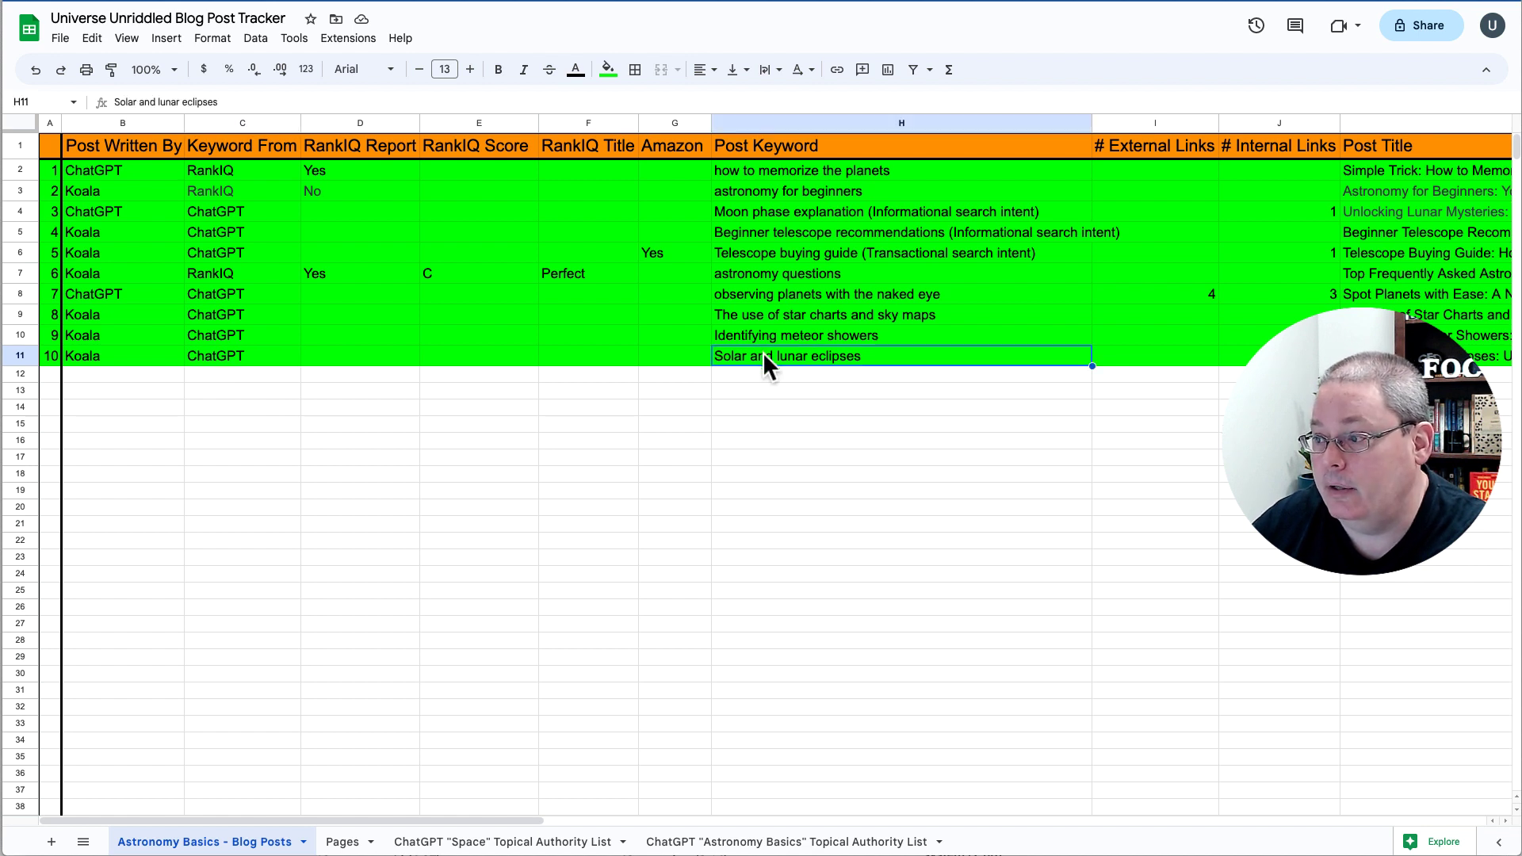
click(117, 355)
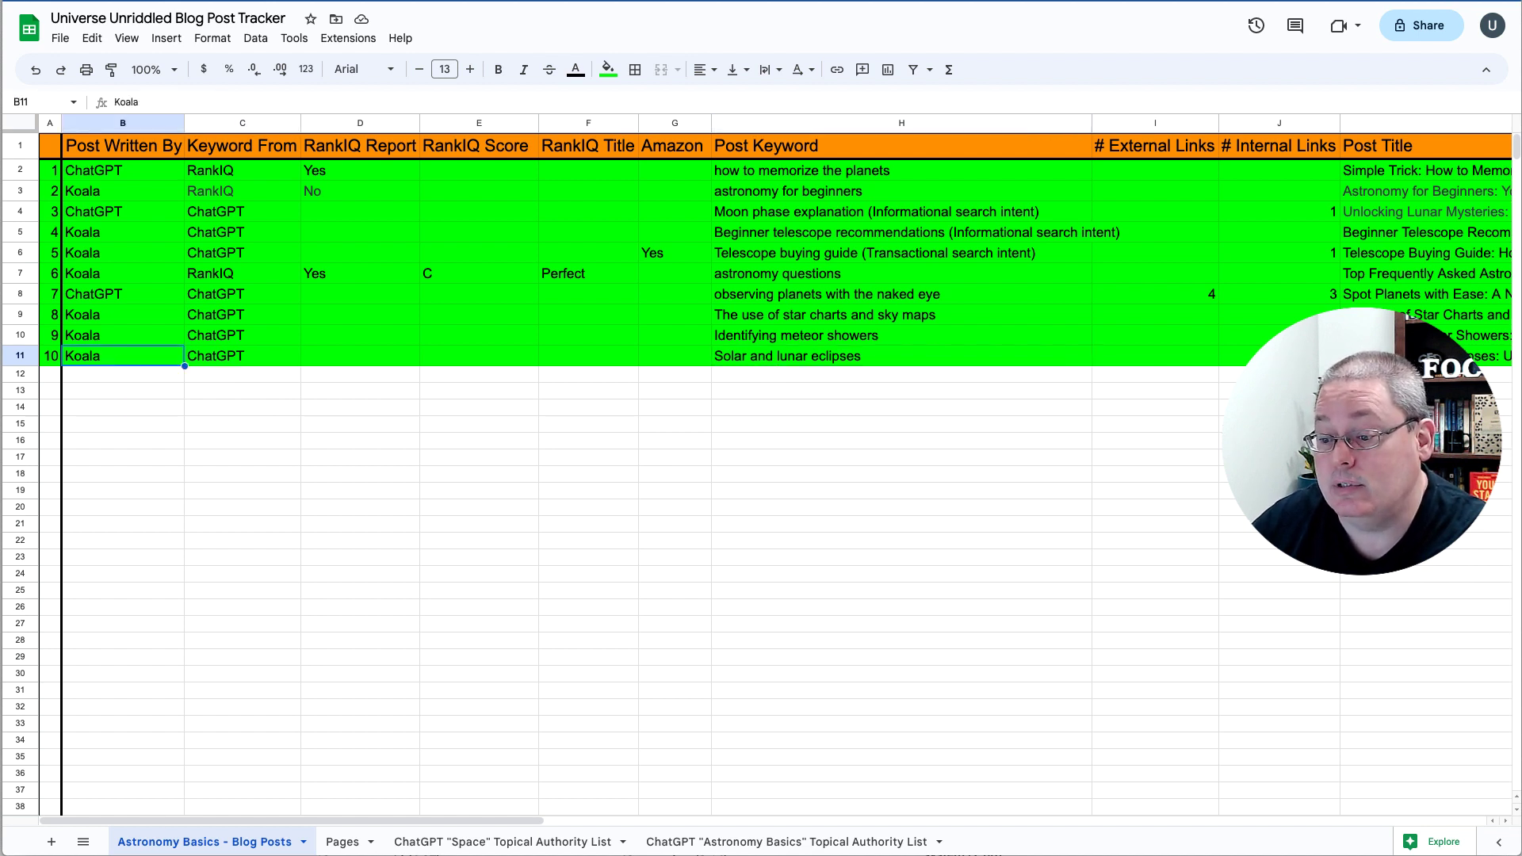
right_click(2, 559)
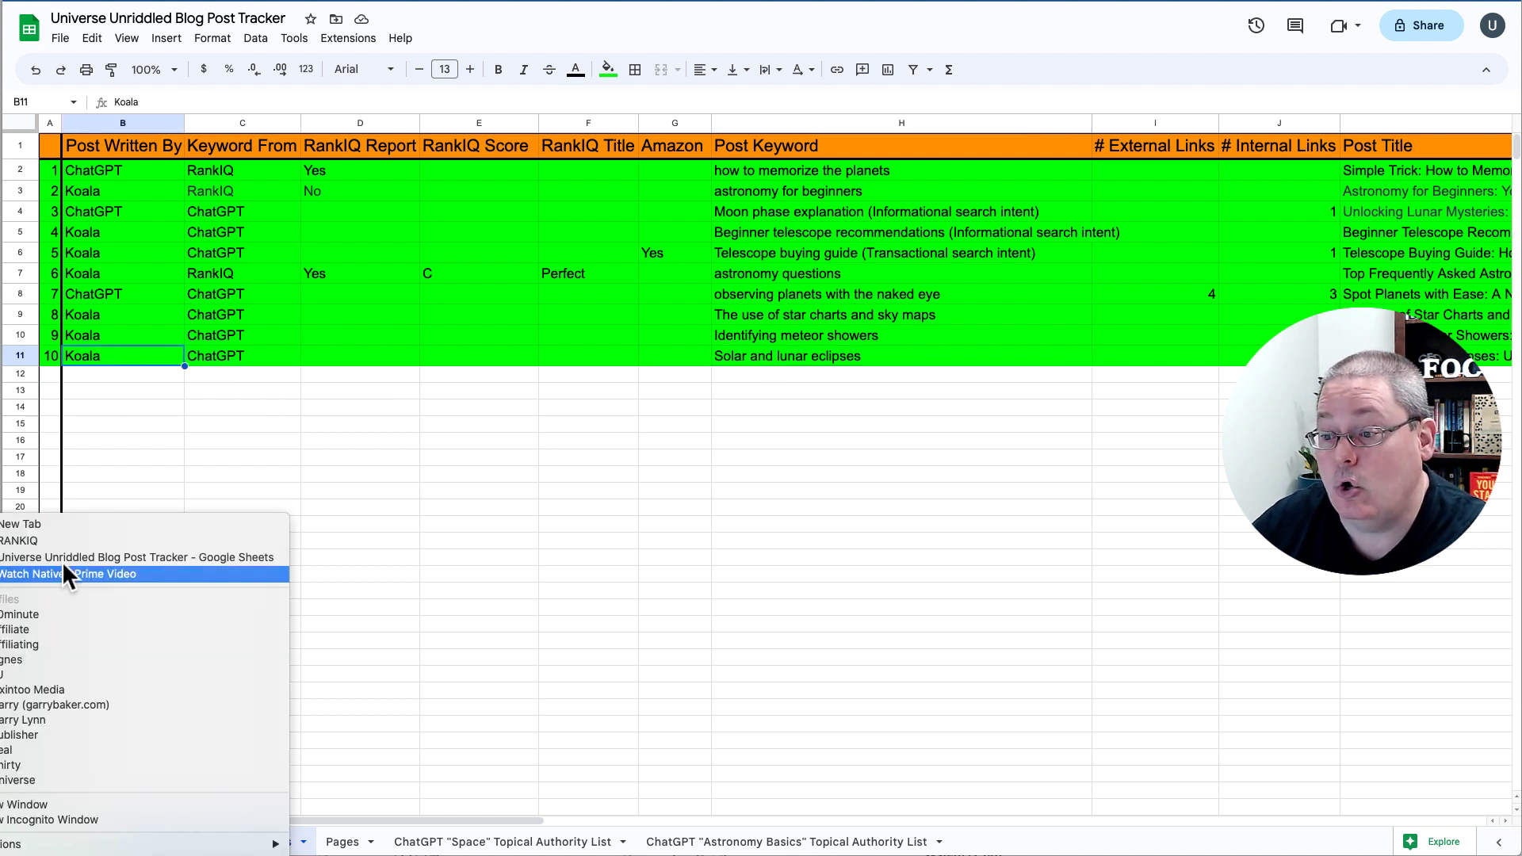
- Bring KoalaWriter forward and reopen the 2672-word Solar and lunar eclipses article with its Umbra and Penumbra table
click(101, 540)
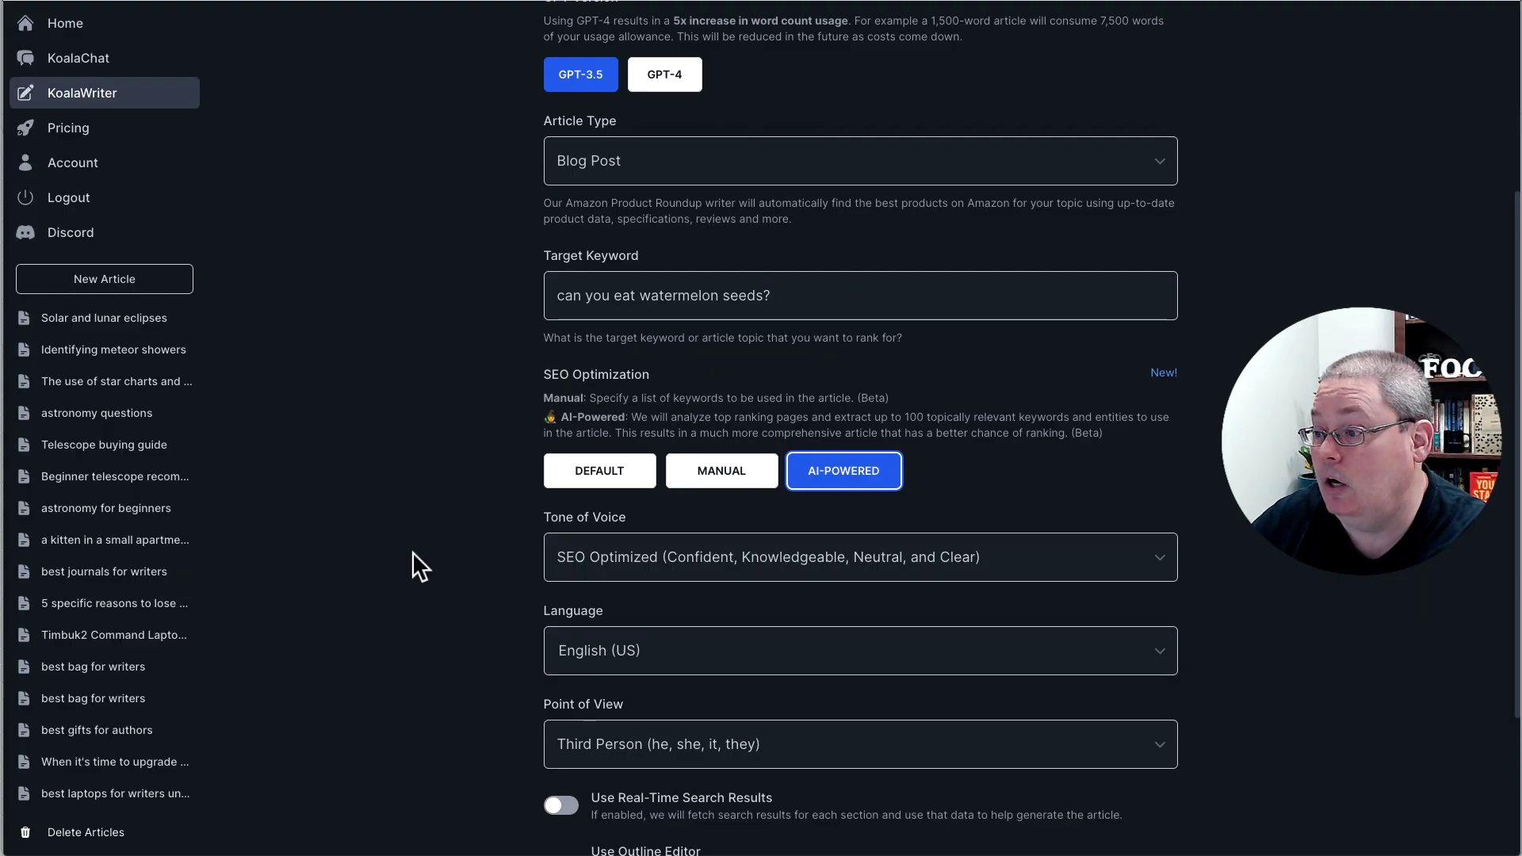
scroll(413, 551, up, 5)
click(49, 321)
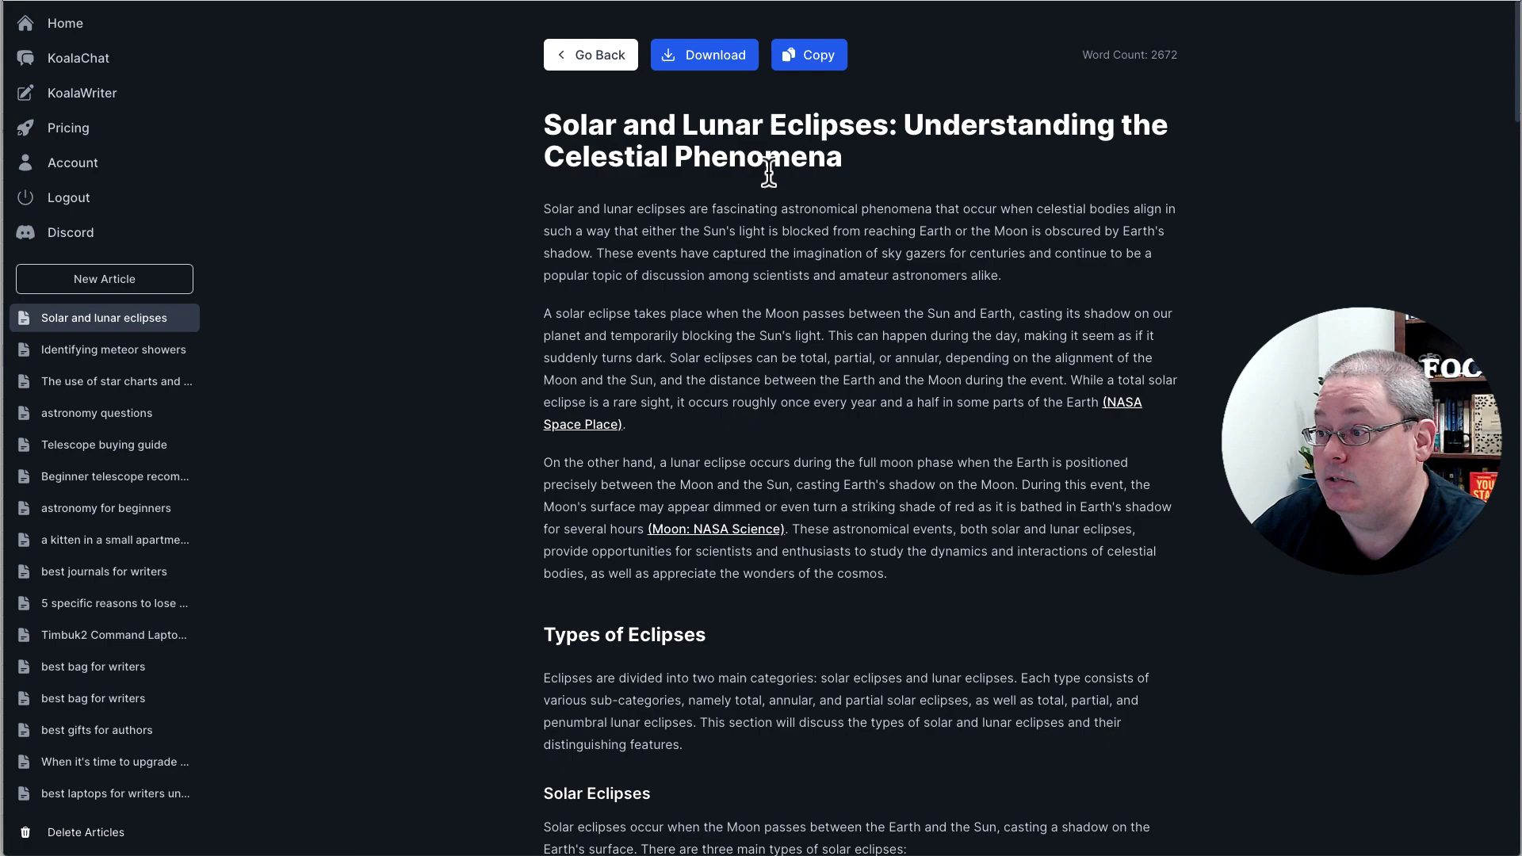
scroll(784, 412, down, 10)
scroll(791, 424, down, 15)
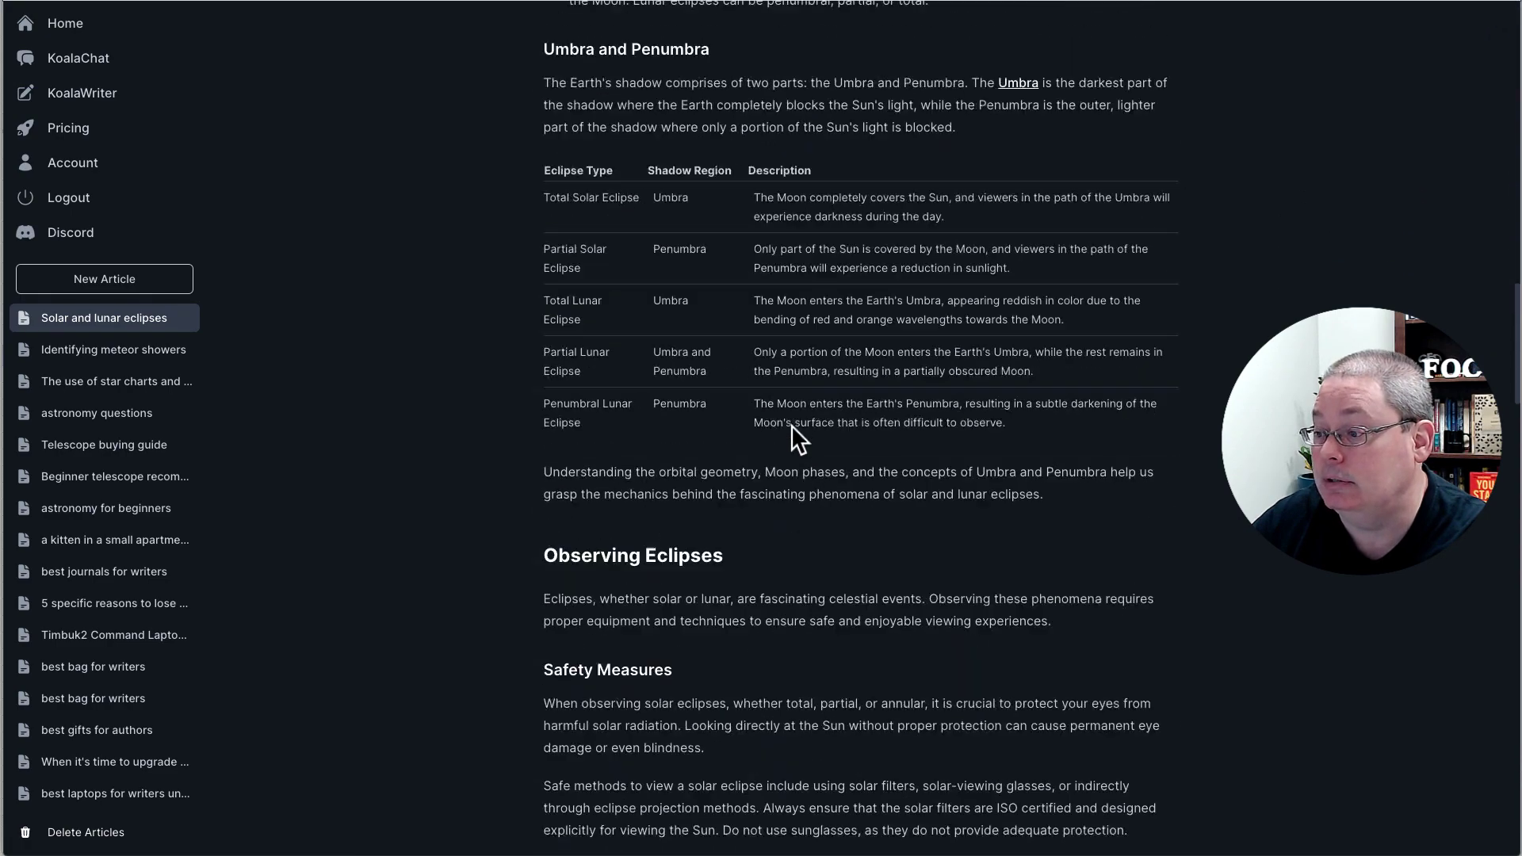
scroll(791, 425, up, 10)
scroll(791, 425, up, 12)
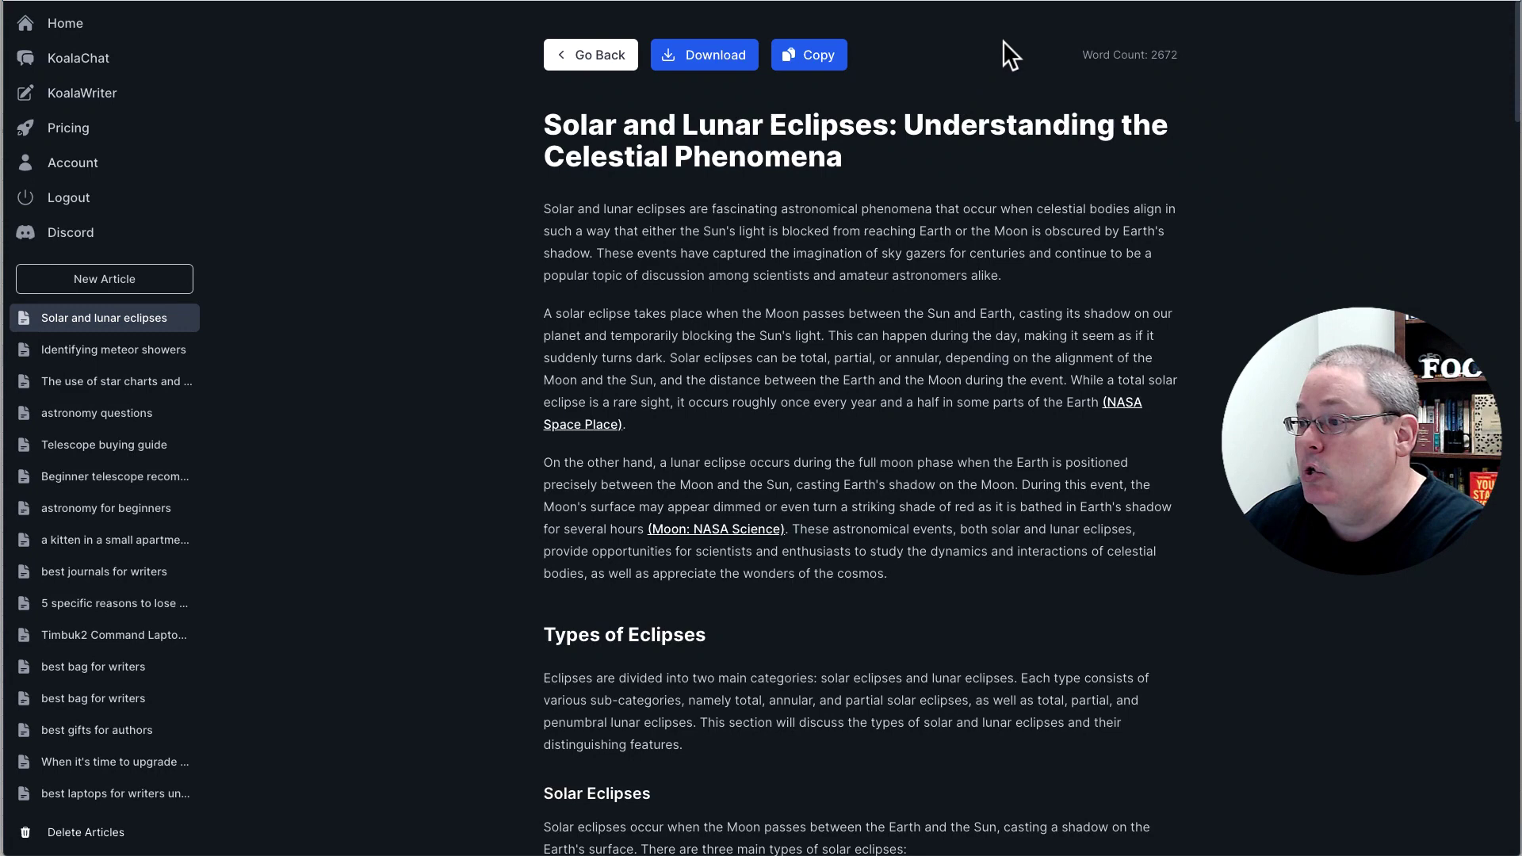
click(87, 94)
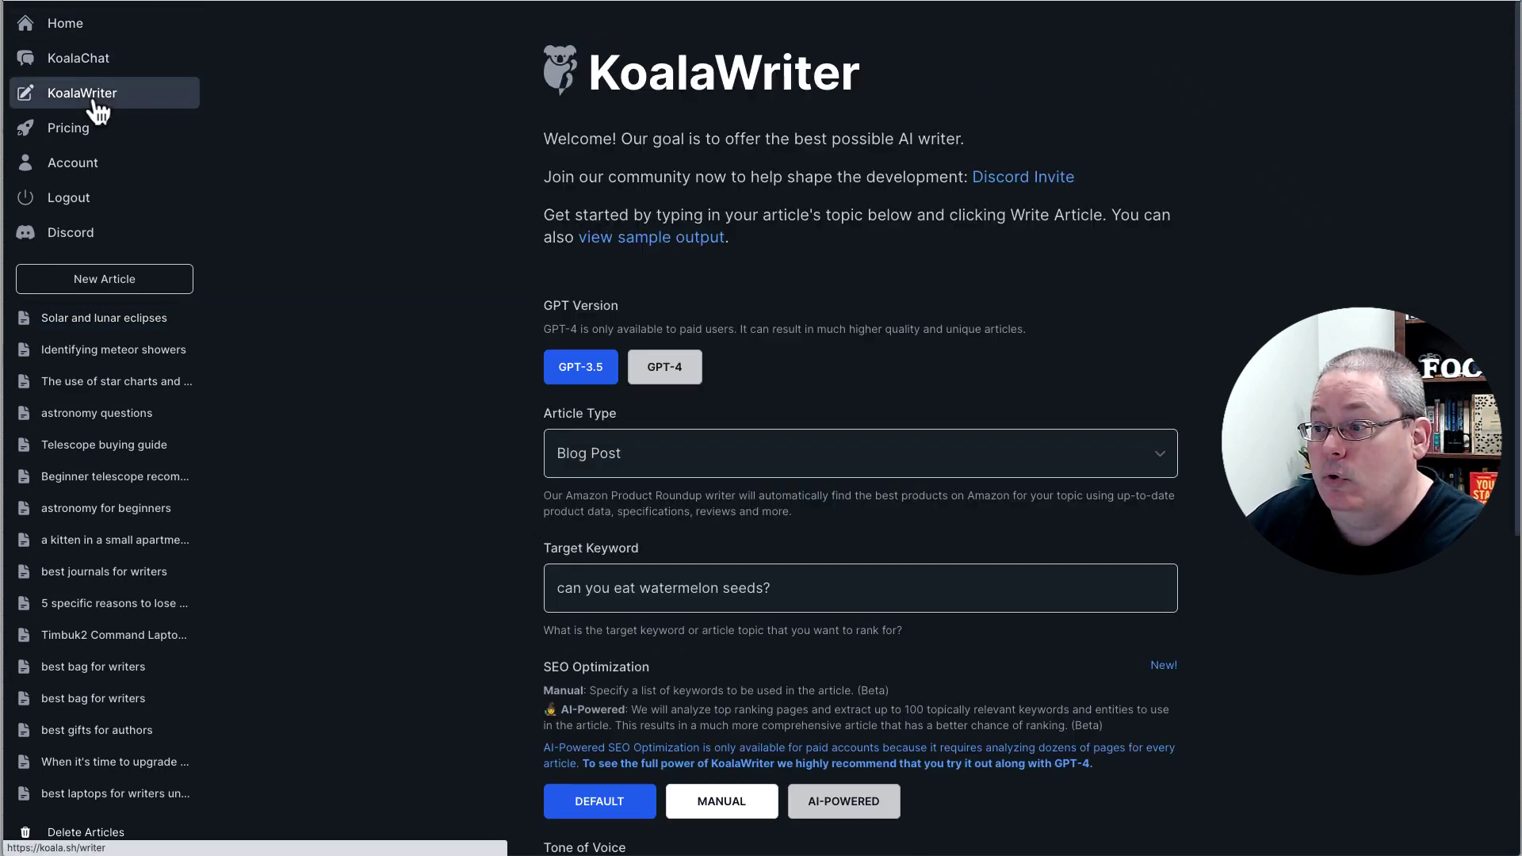
click(97, 61)
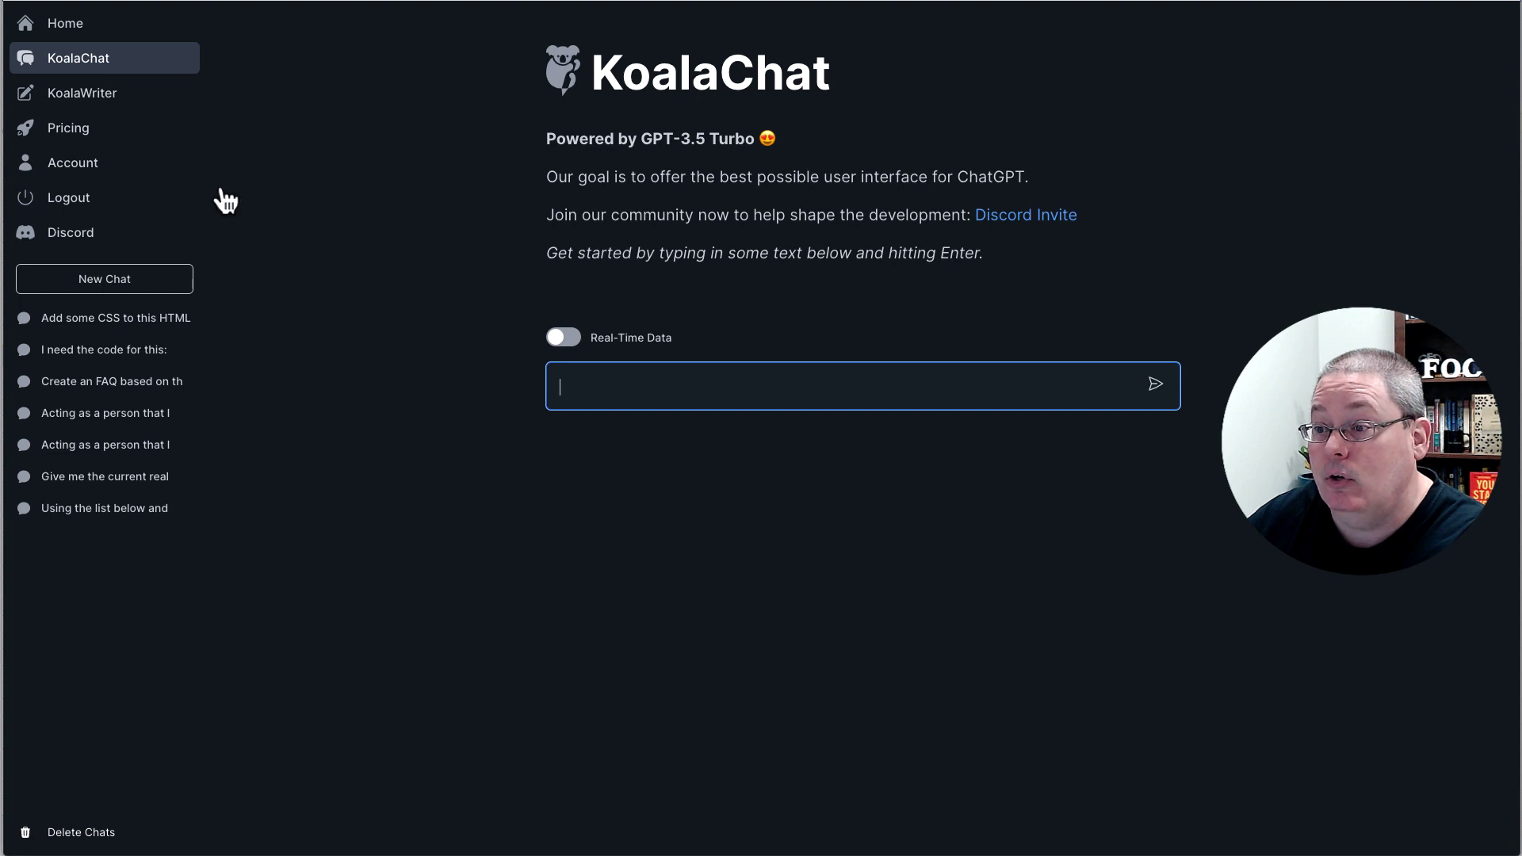
click(82, 95)
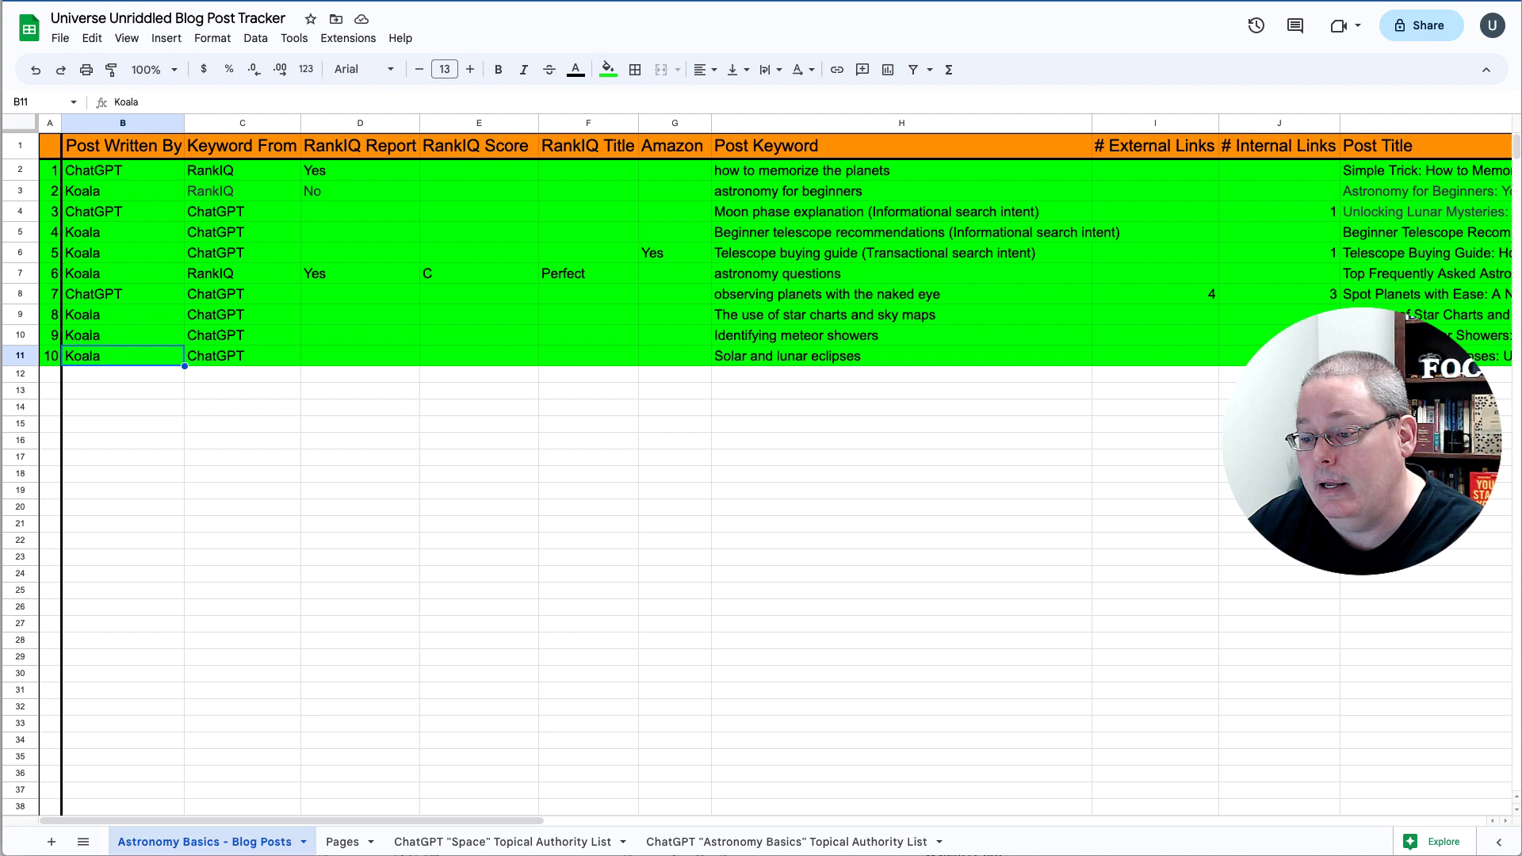
right_click(50, 543)
click(51, 543)
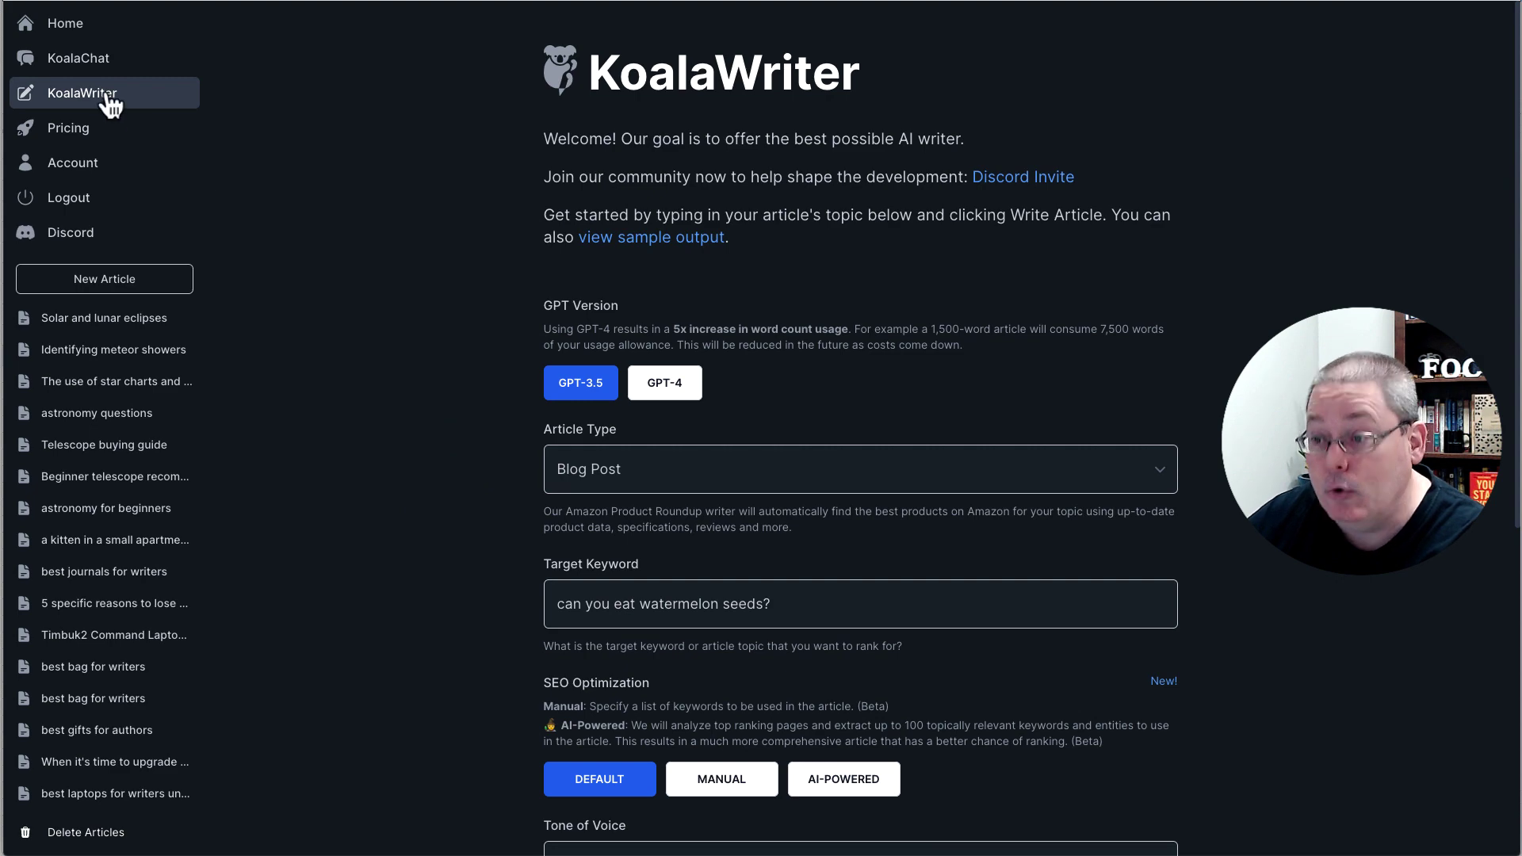
click(111, 321)
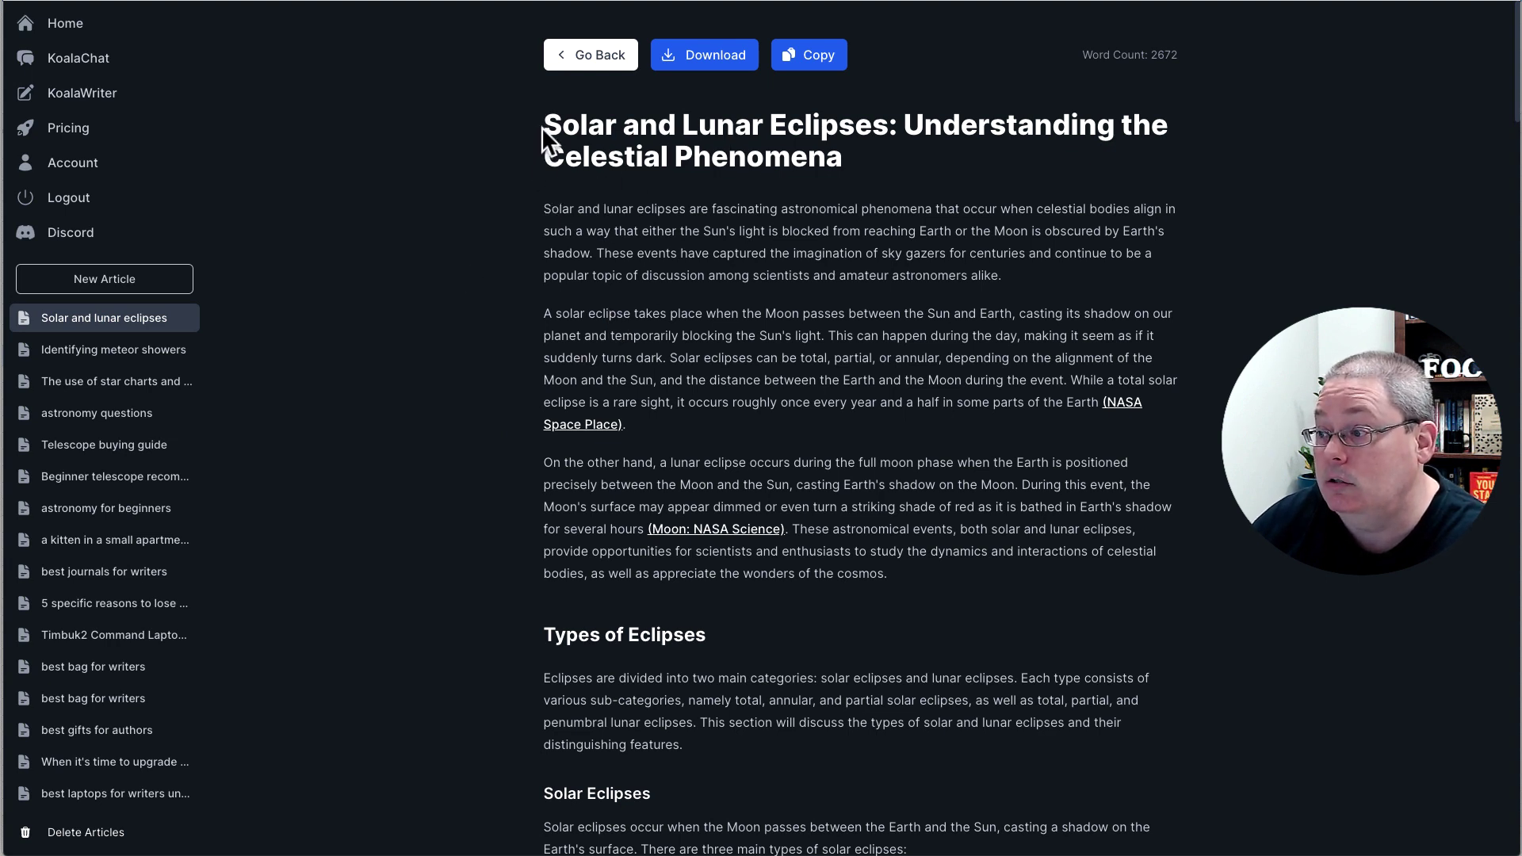
- Copy the Umbra and Penumbra heading, paragraph and eclipse table from the KoalaWriter article
scroll(526, 306, down, 3)
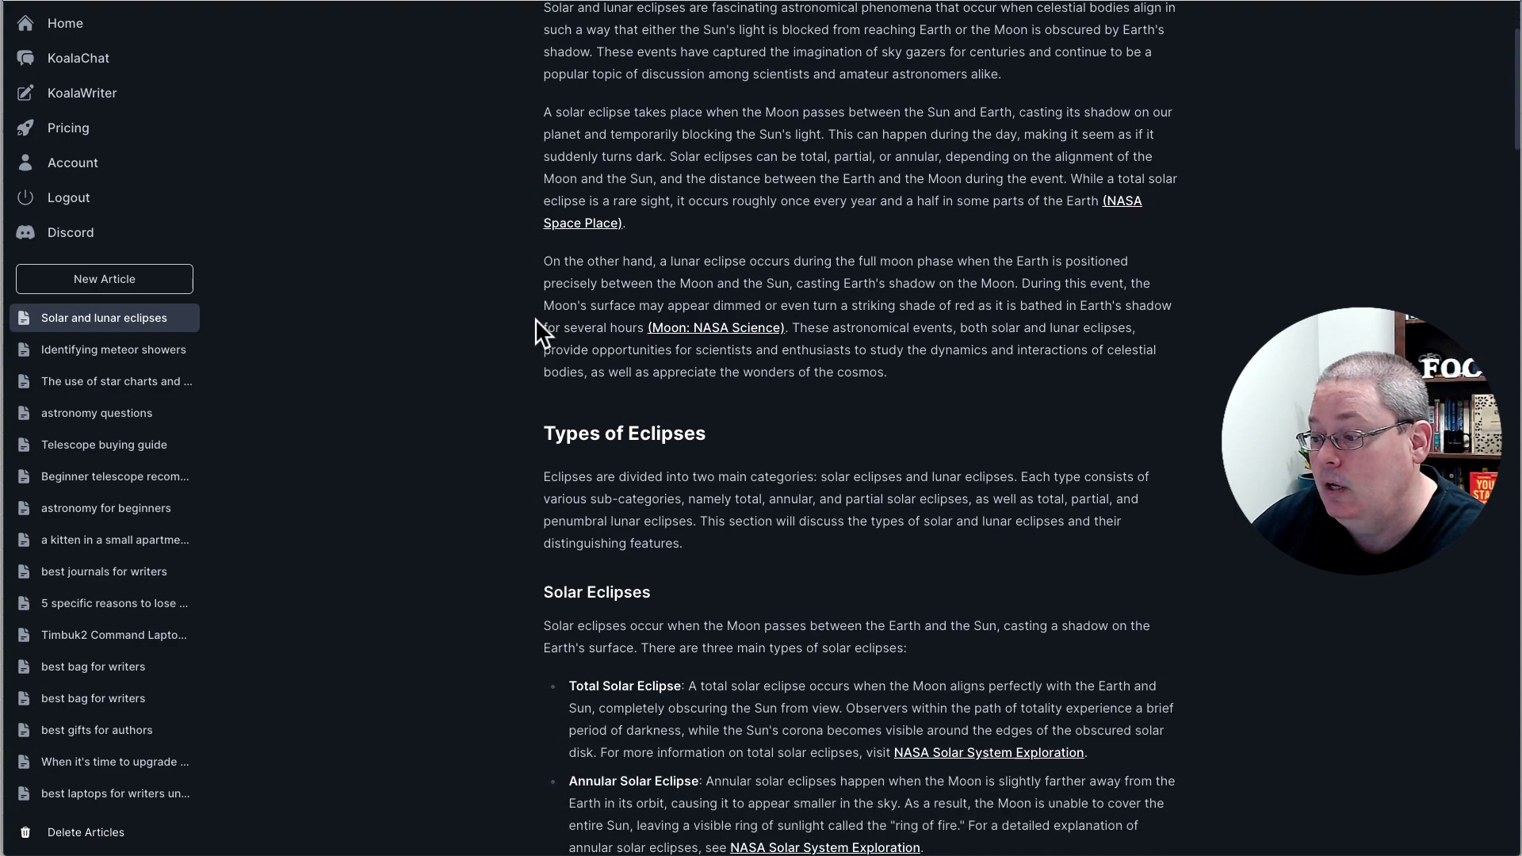
scroll(535, 319, down, 15)
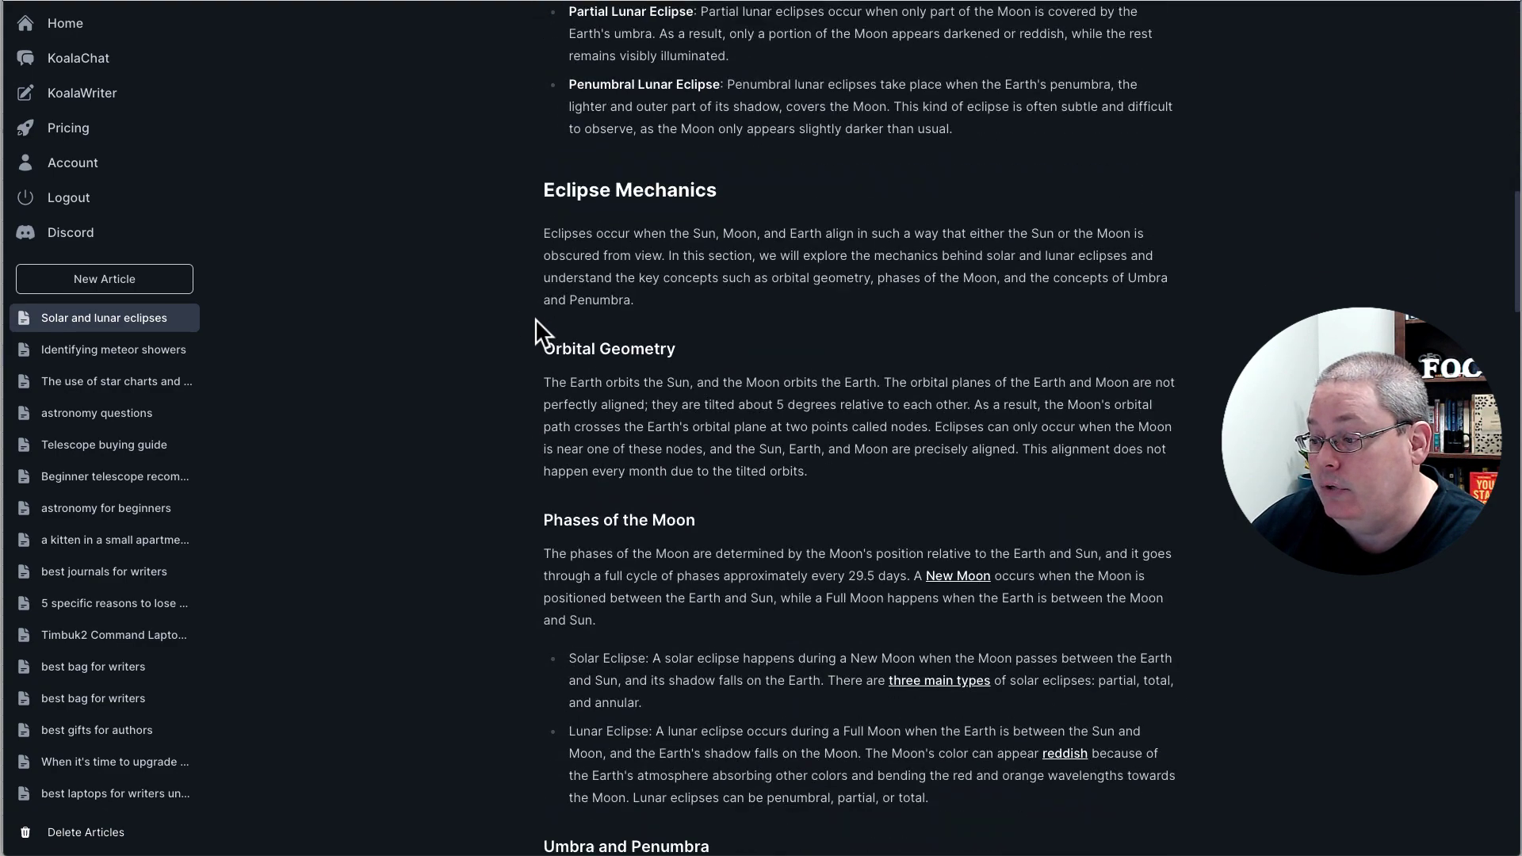
scroll(535, 318, down, 8)
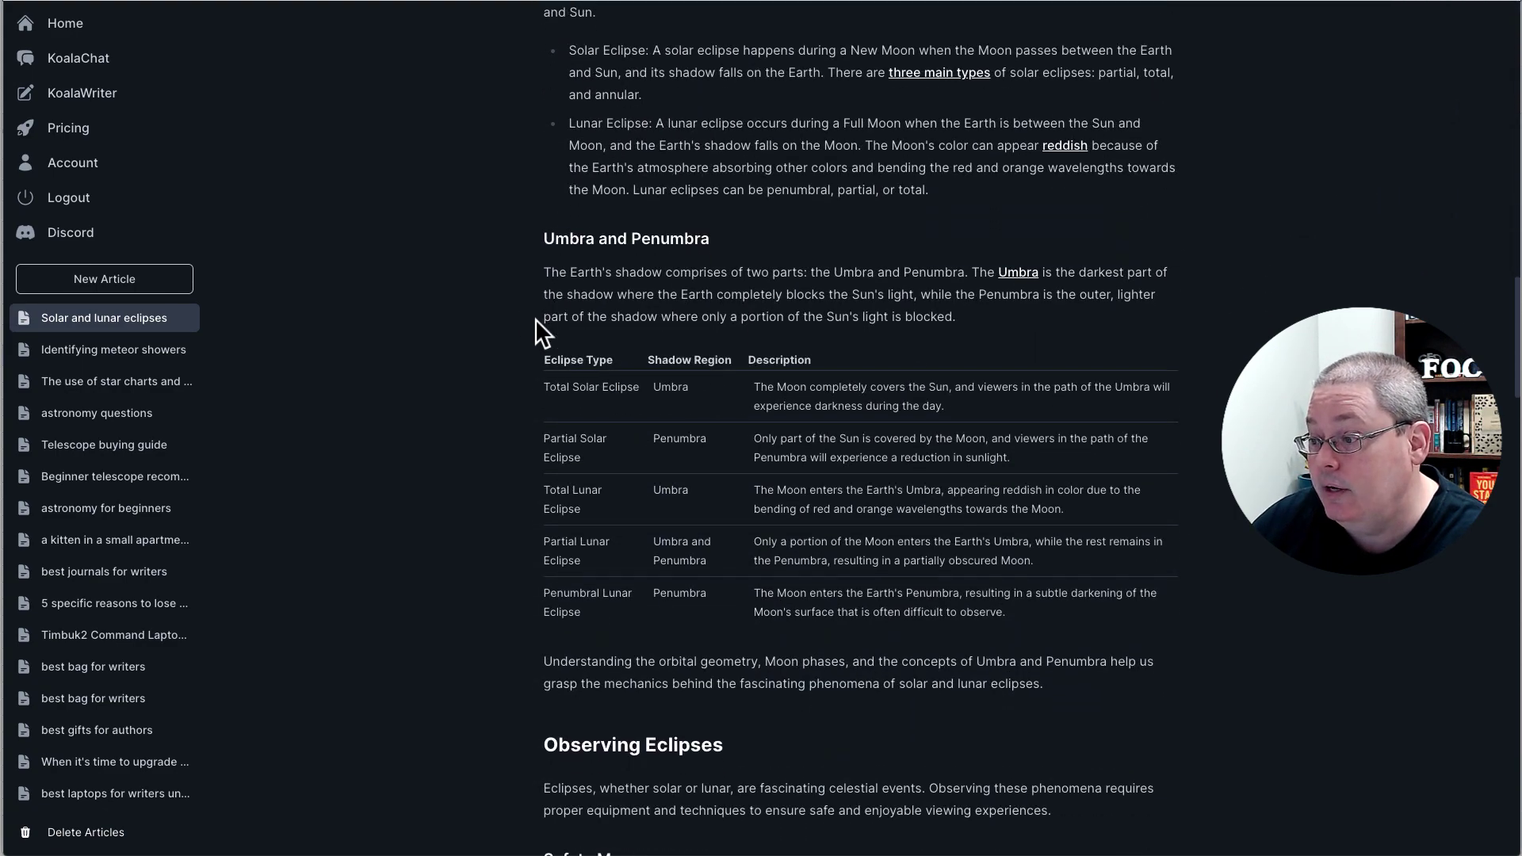
scroll(550, 274, down, 1)
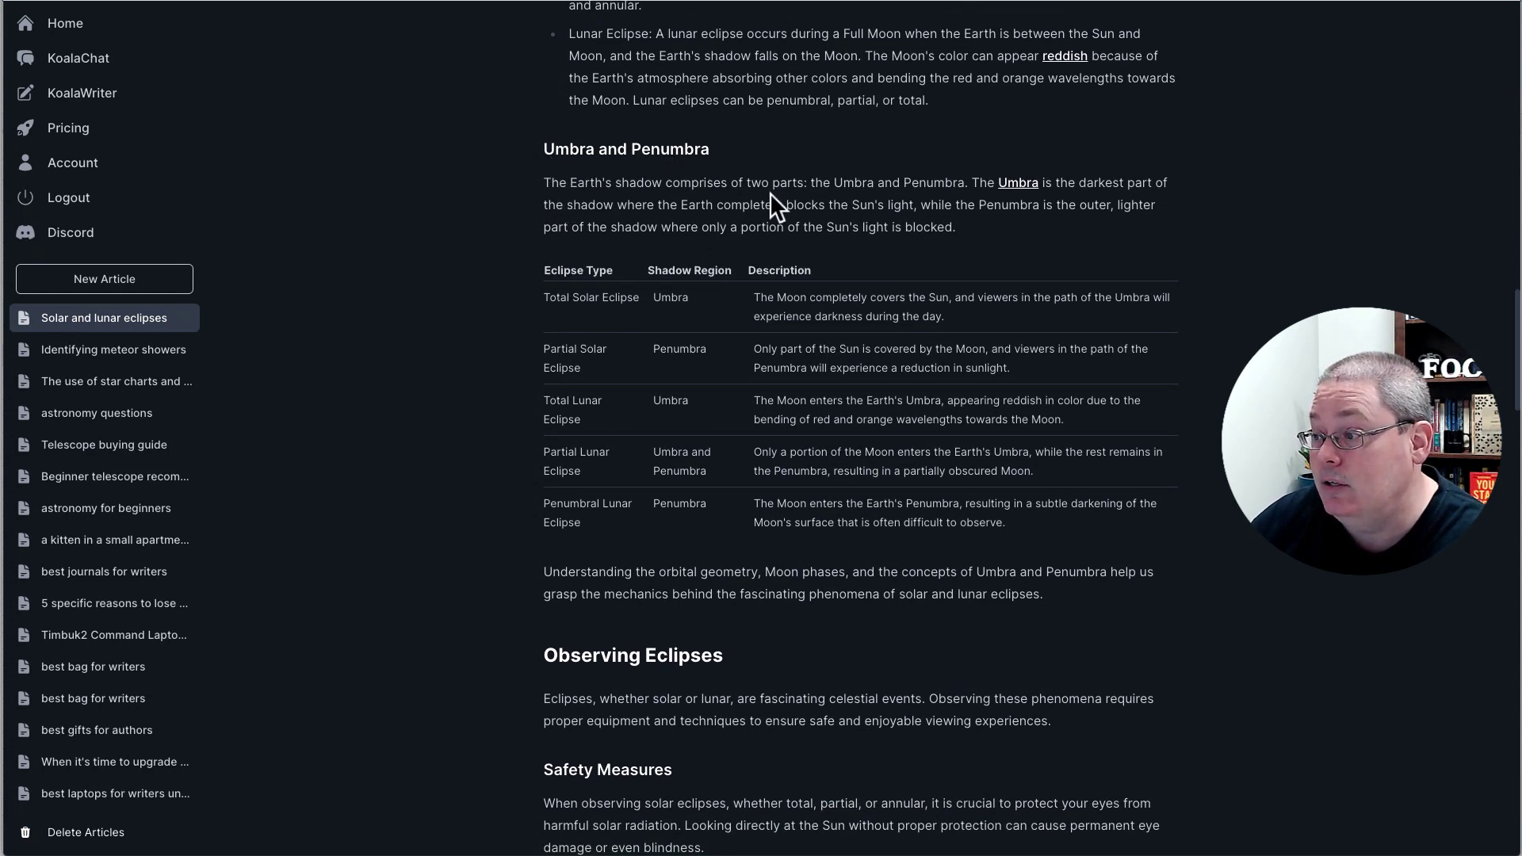
scroll(769, 192, down, 1)
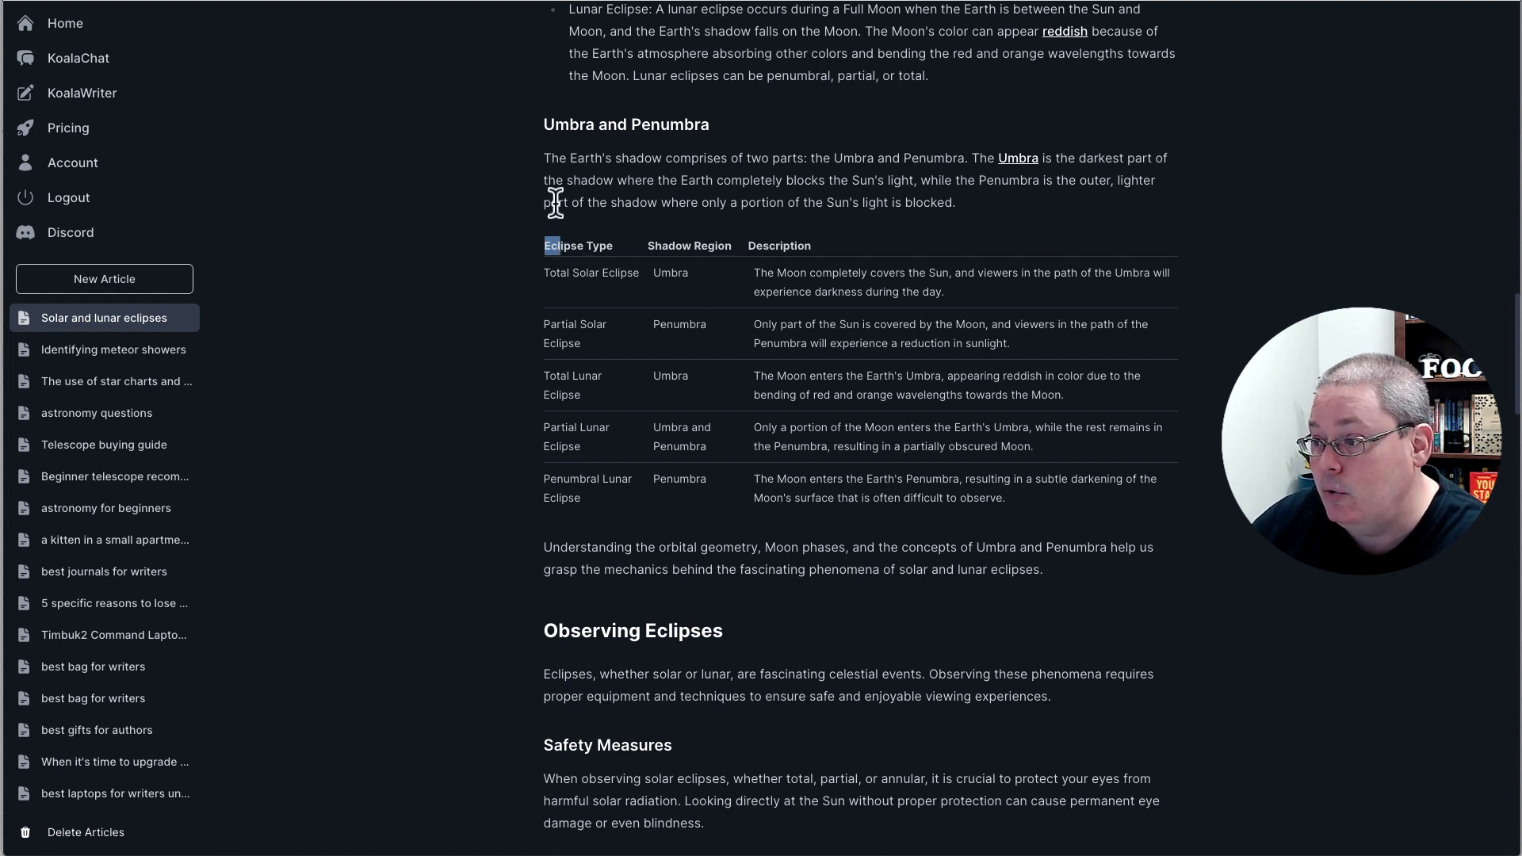
drag(544, 125, 1019, 493)
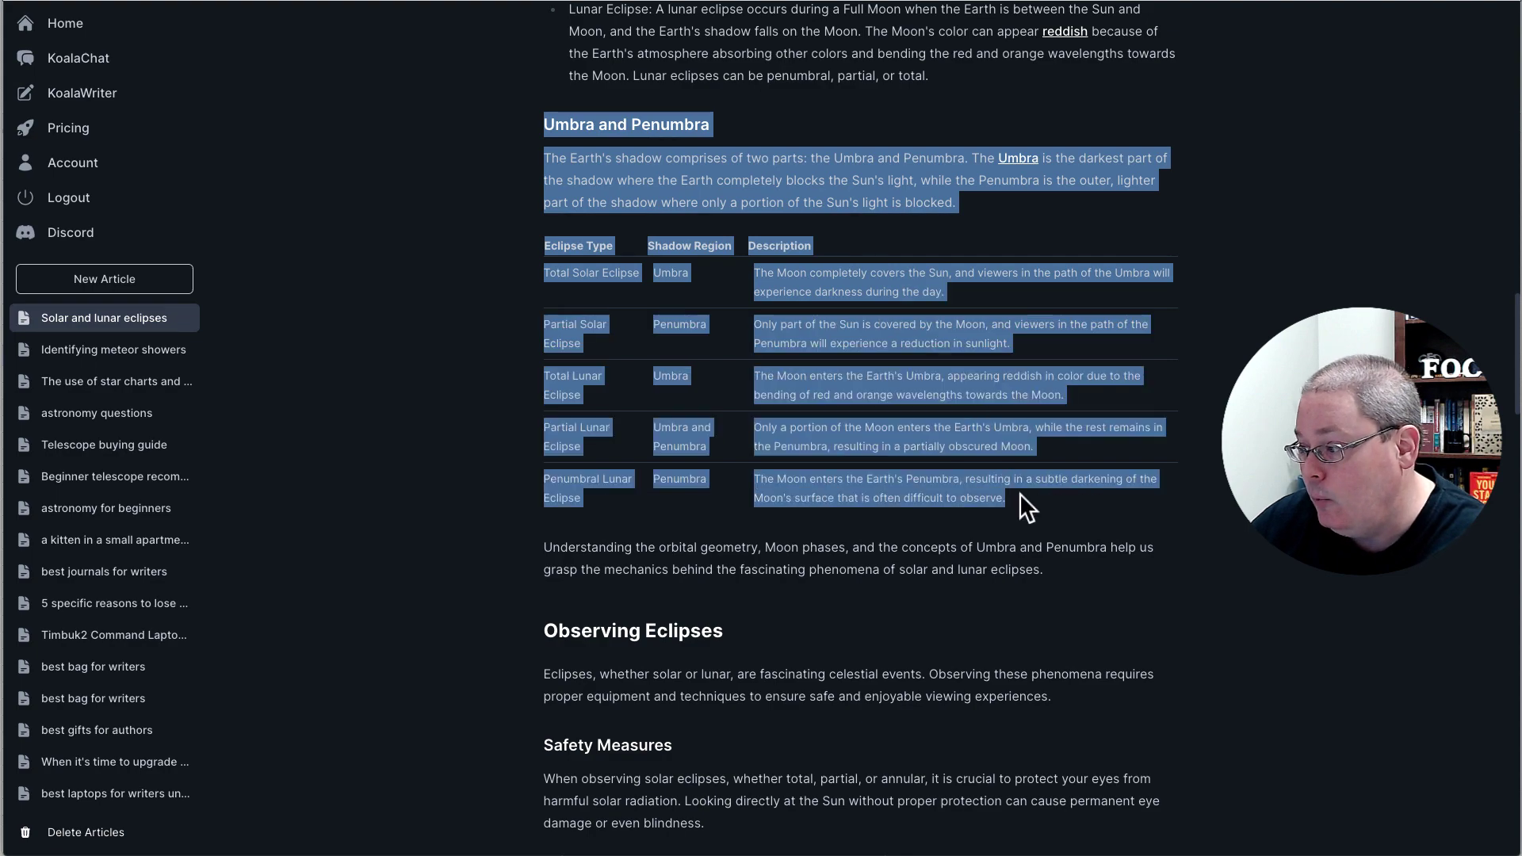
right_click(928, 483)
click(962, 516)
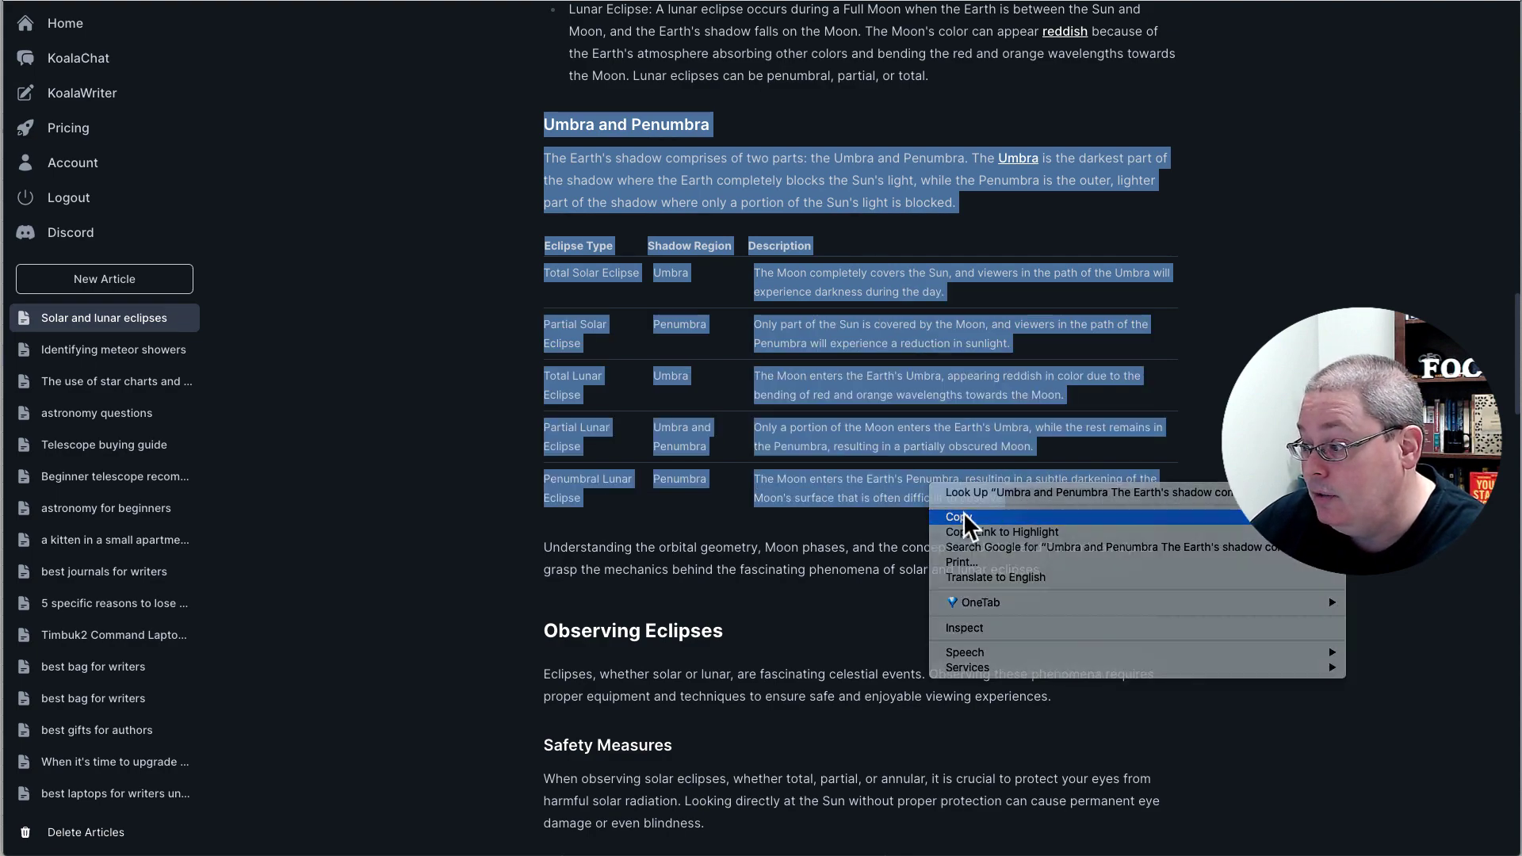
- Switch to the GrooveBlog Edit Post tab holding the eclipses article
scroll(958, 507, up, 15)
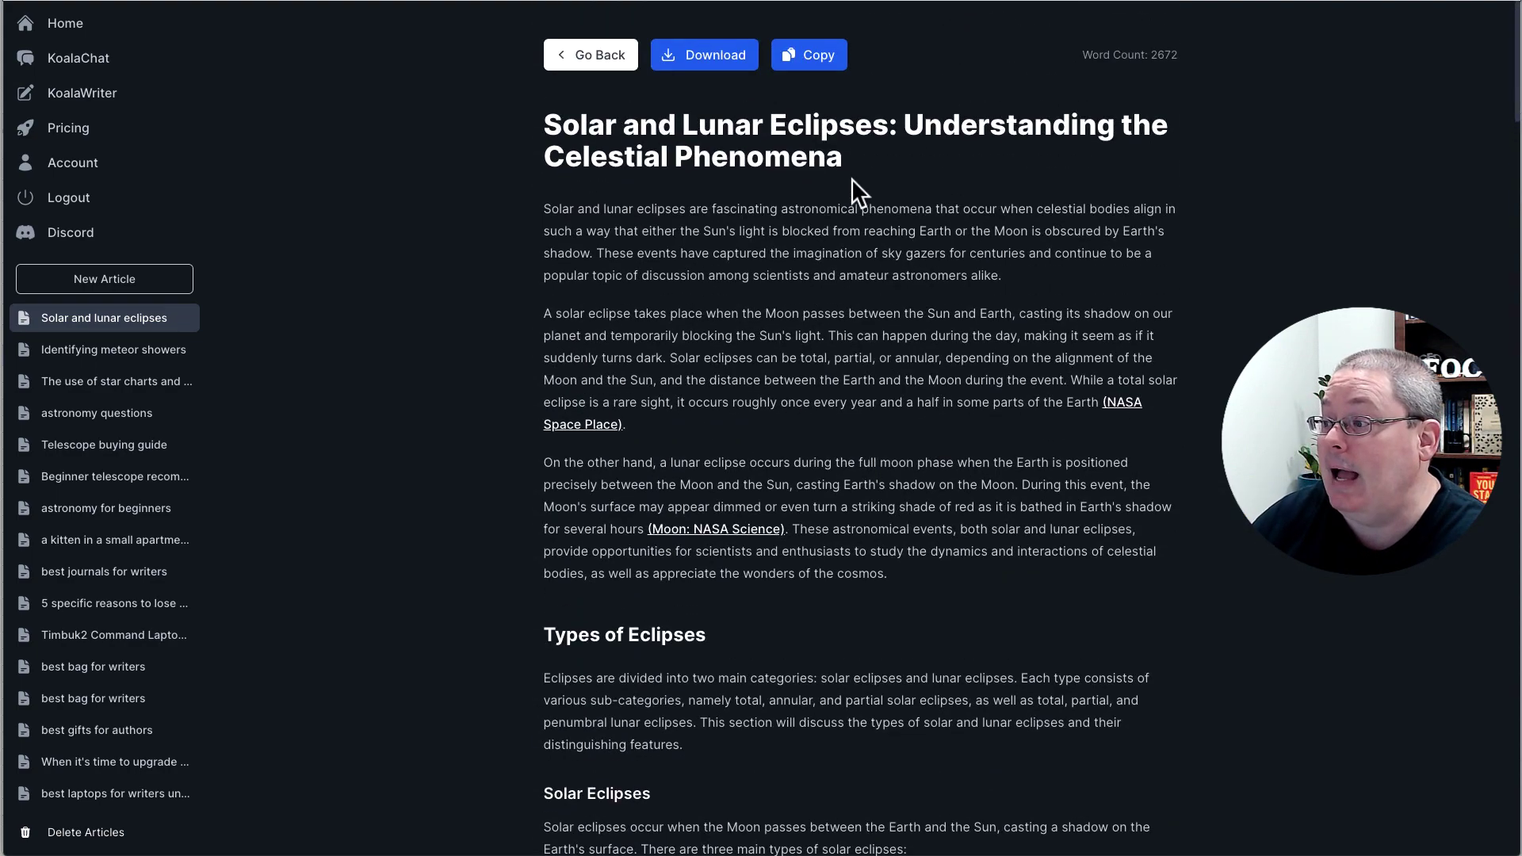
click(805, 56)
scroll(849, 350, down, 10)
scroll(849, 363, down, 15)
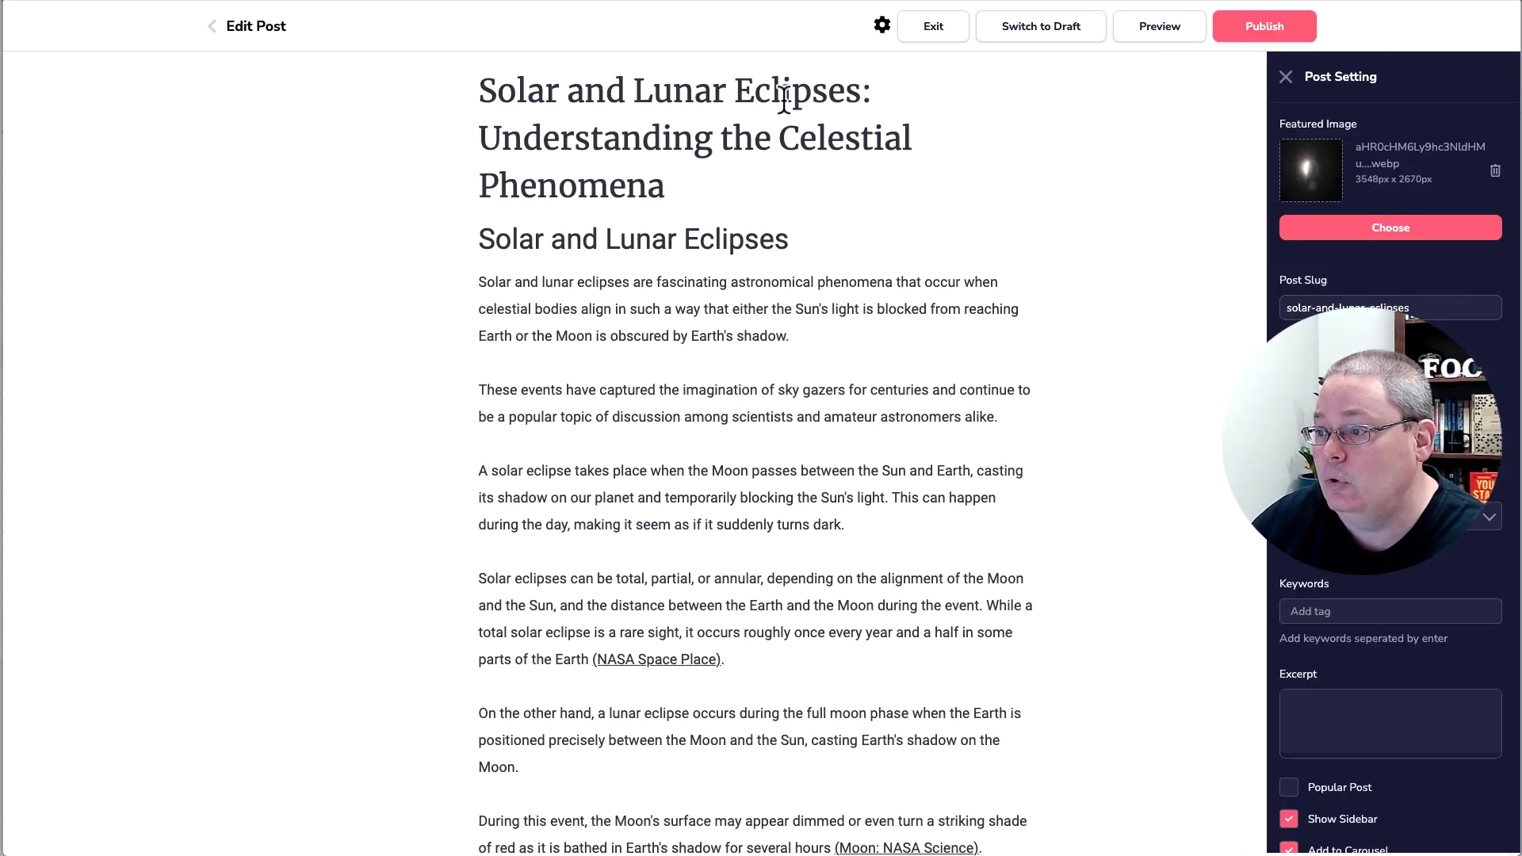
- Exit the Solar and Lunar Eclipses editor choosing Do not save, returning to the Posts list
scroll(911, 313, down, 5)
scroll(858, 324, down, 14)
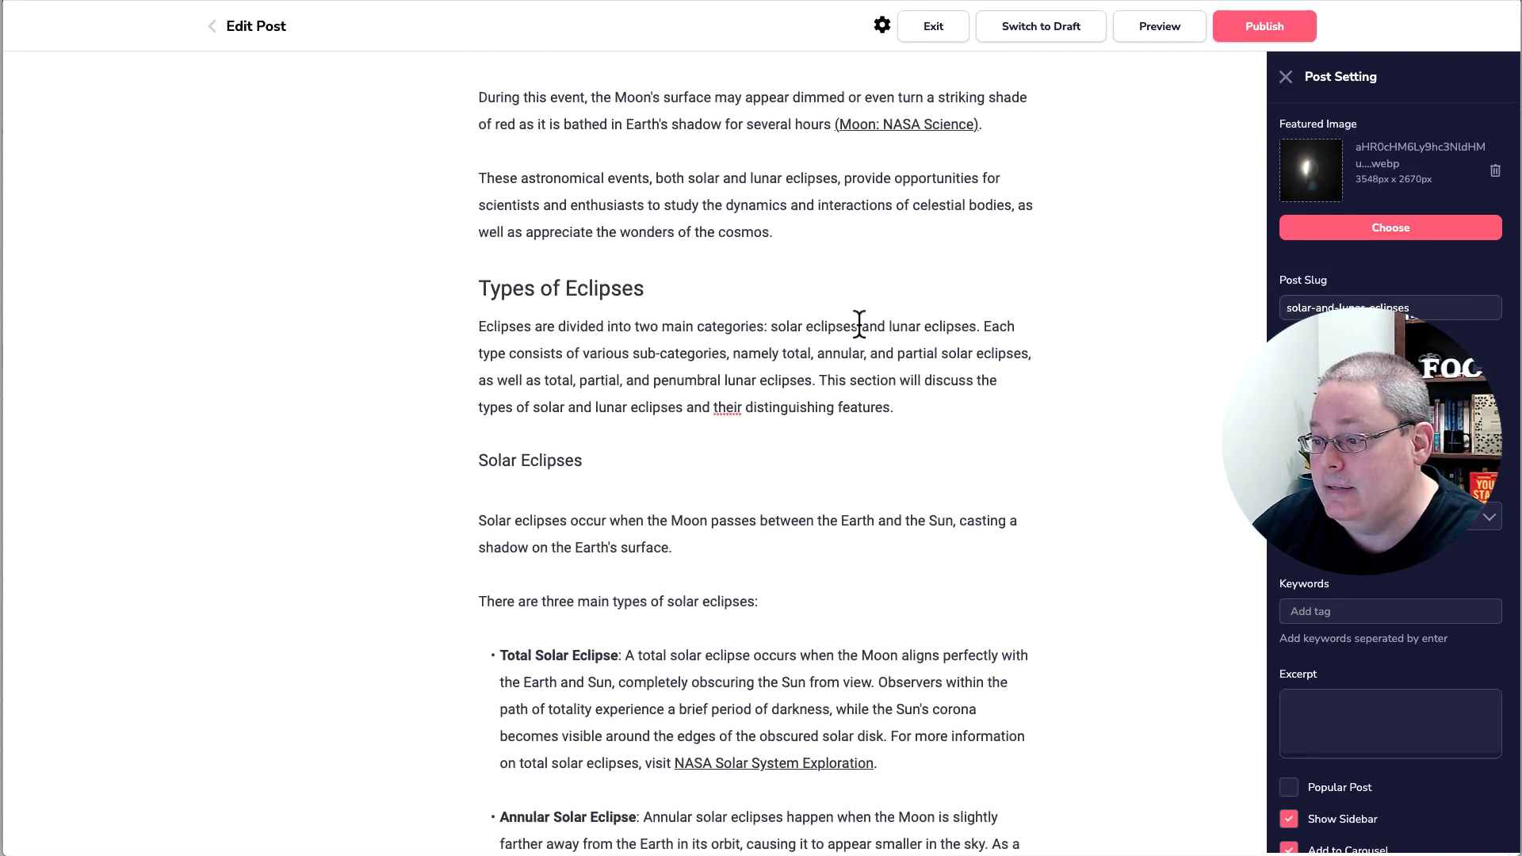
scroll(858, 324, down, 18)
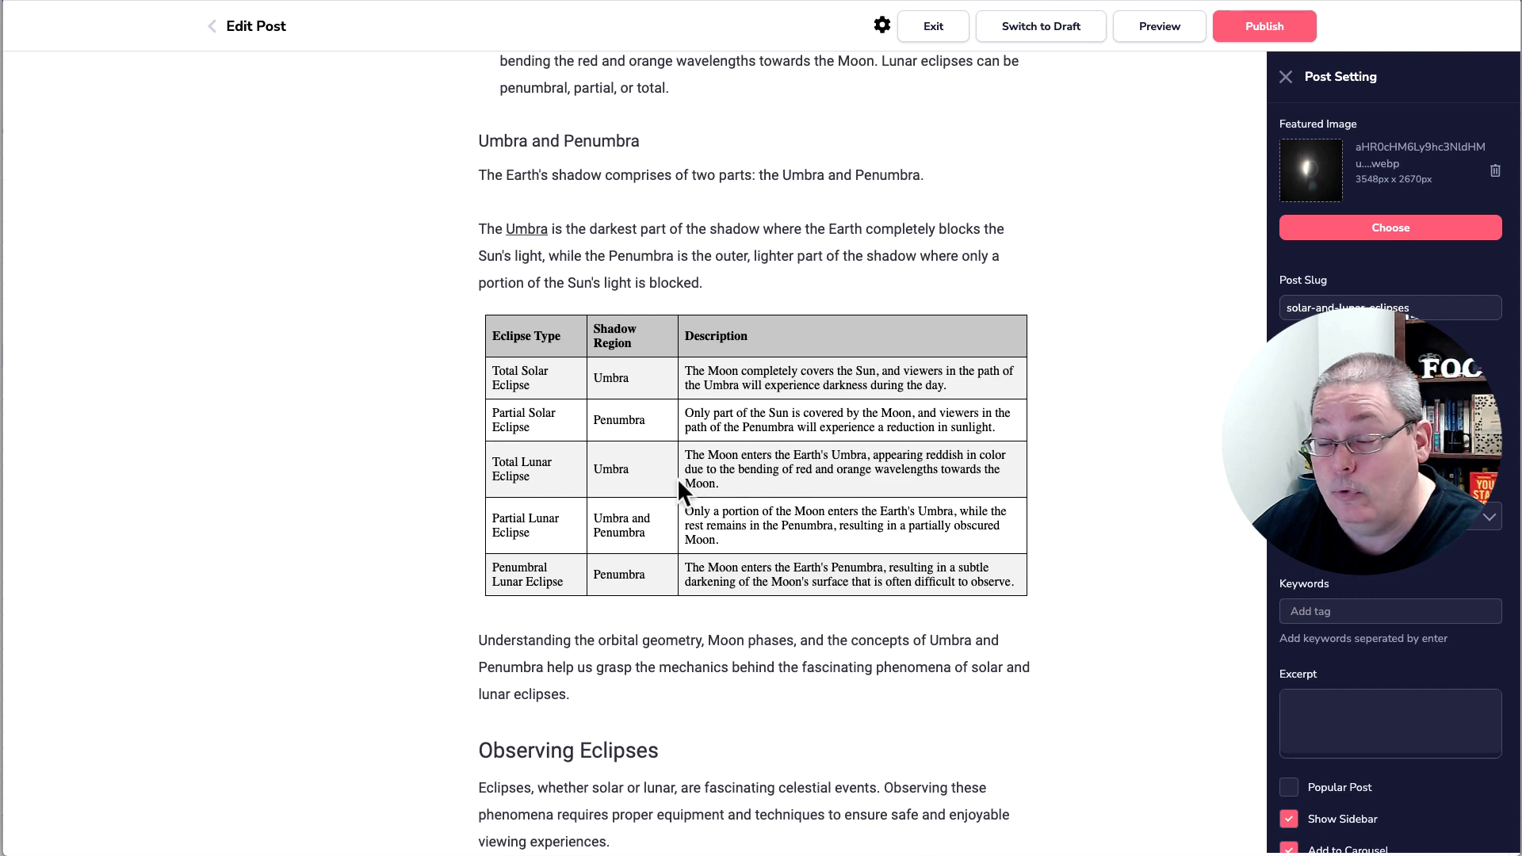
click(933, 29)
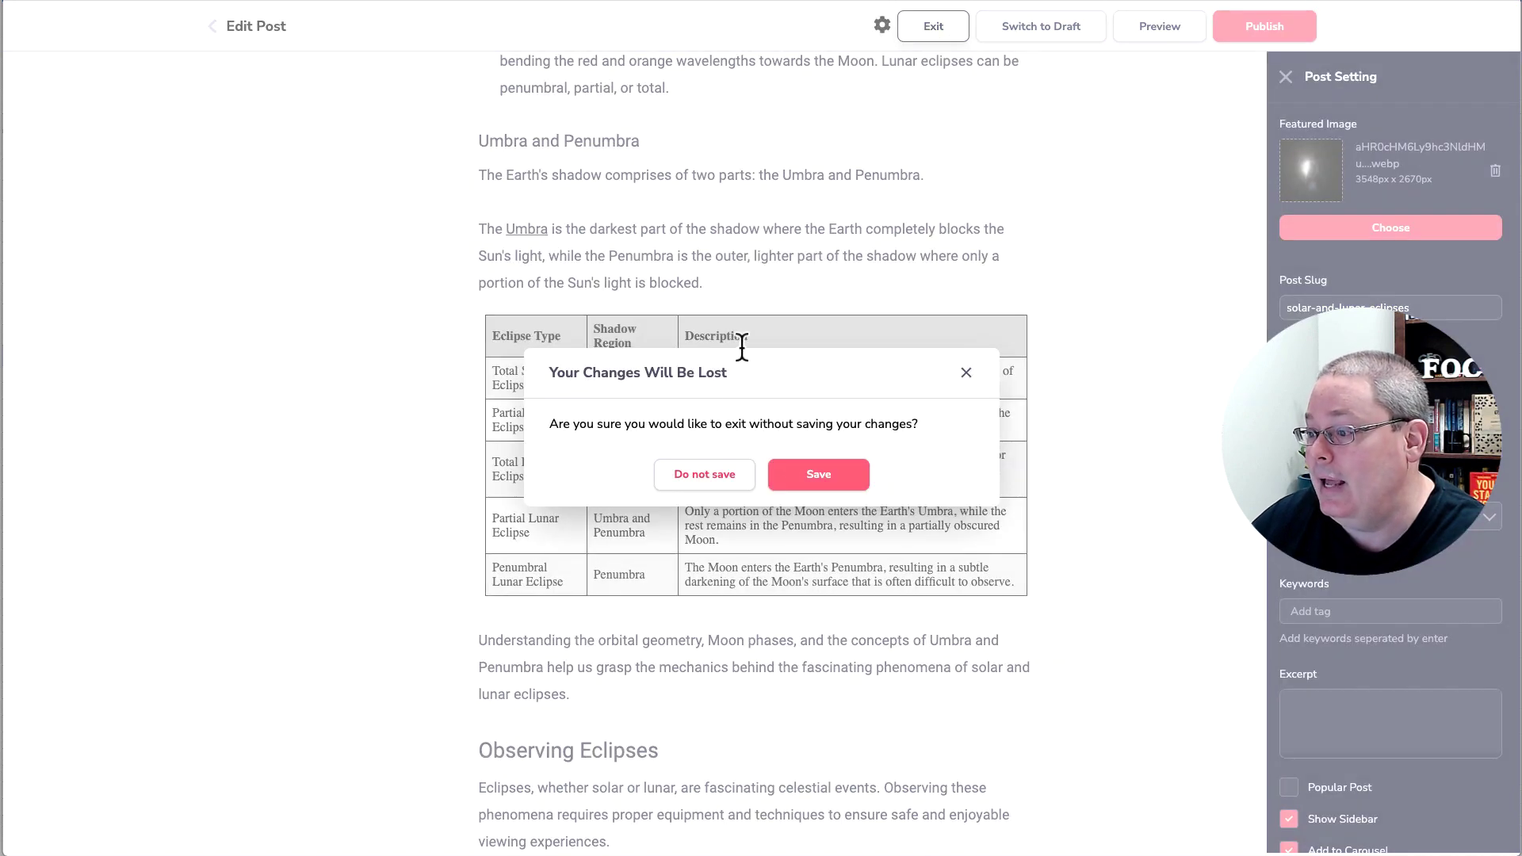
click(723, 485)
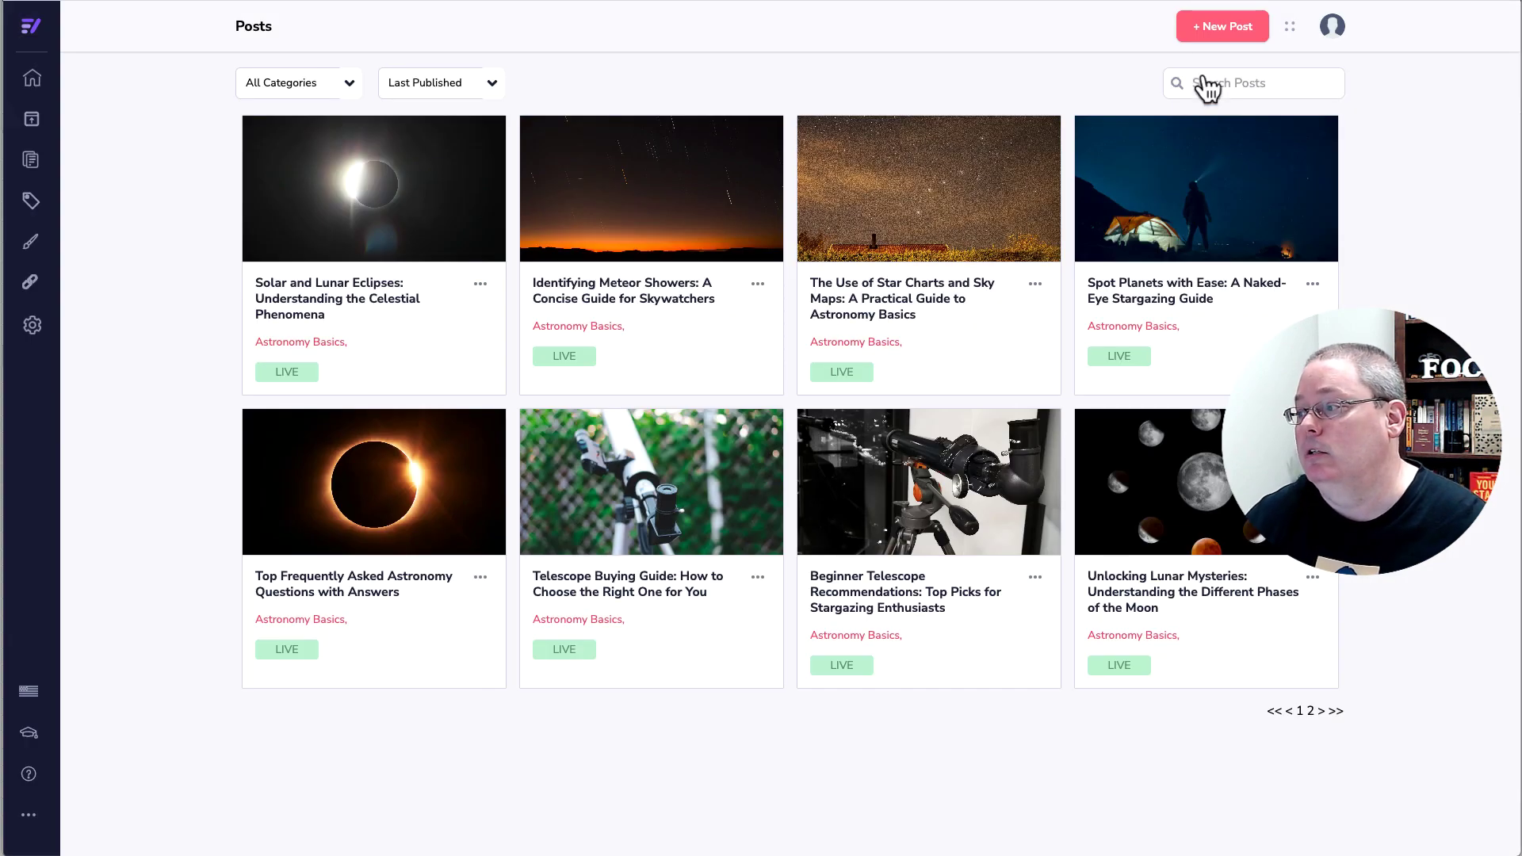
- Start a new GrooveBlog post and paste in the Umbra and Penumbra heading and paragraph
click(1200, 28)
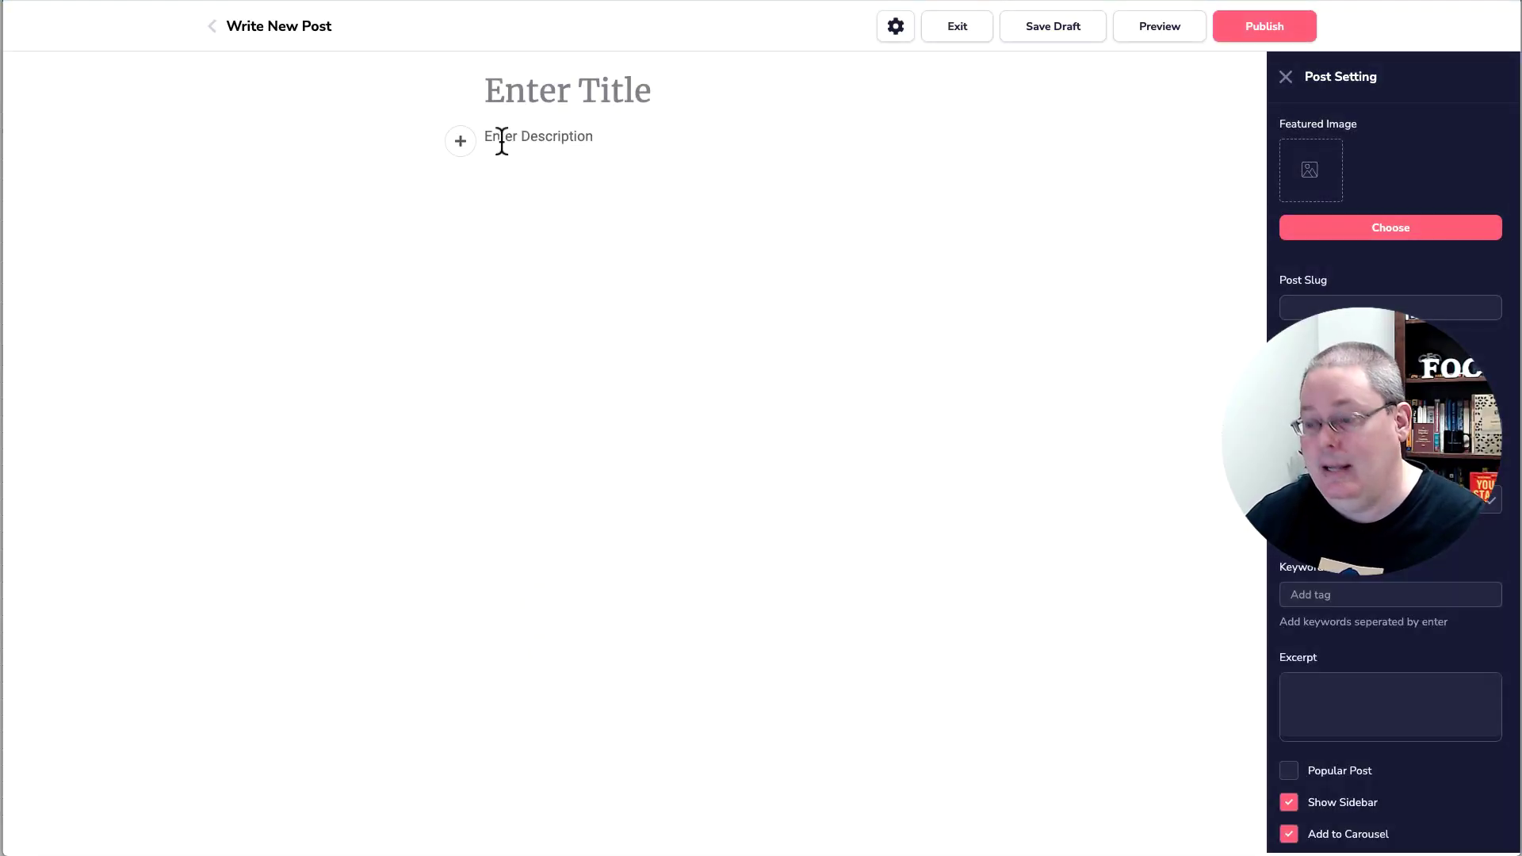
right_click(500, 141)
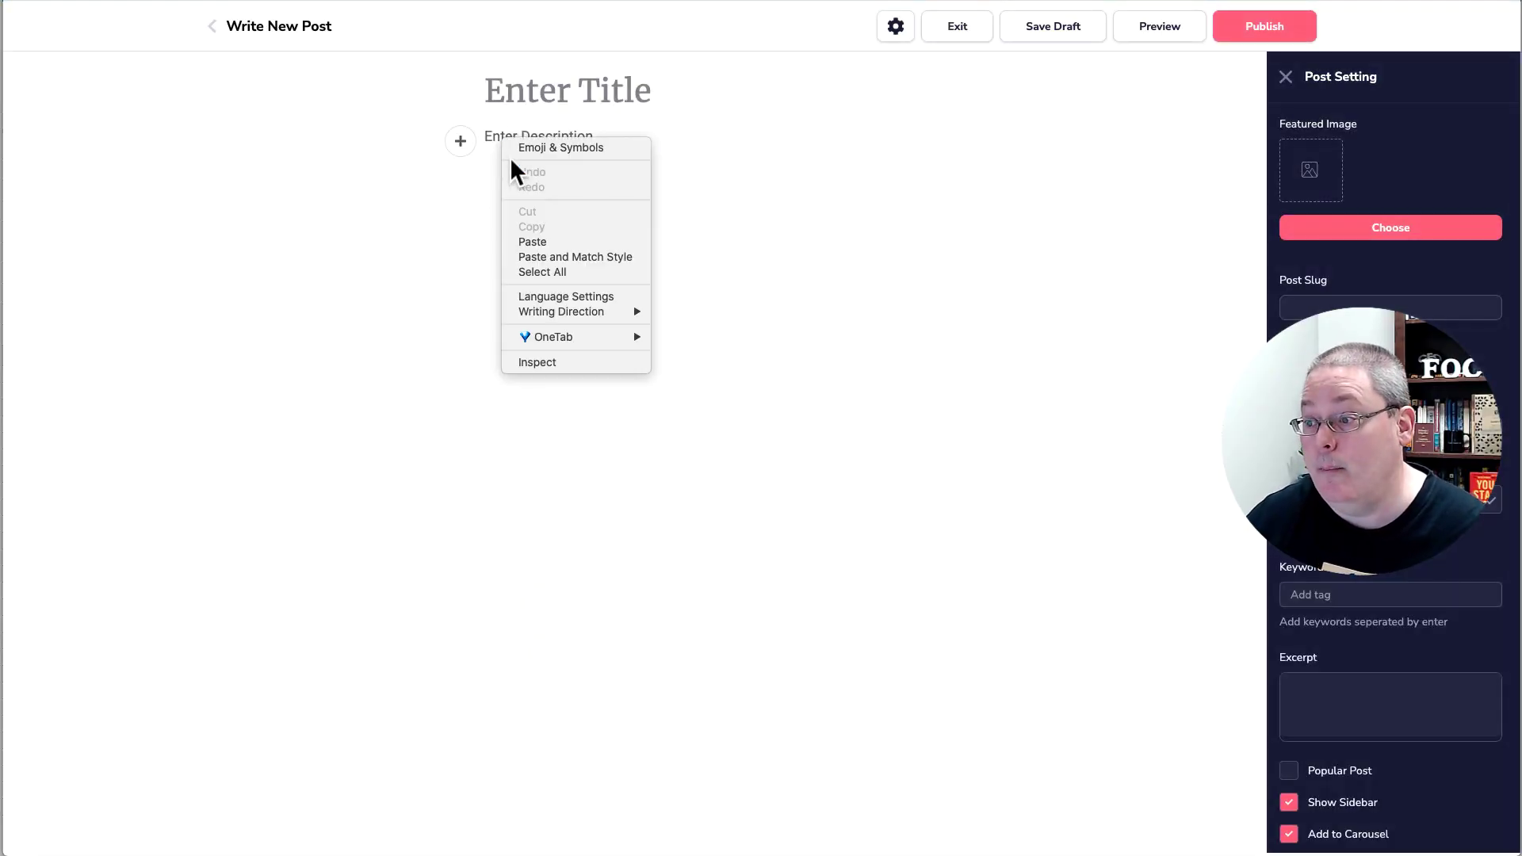
click(528, 240)
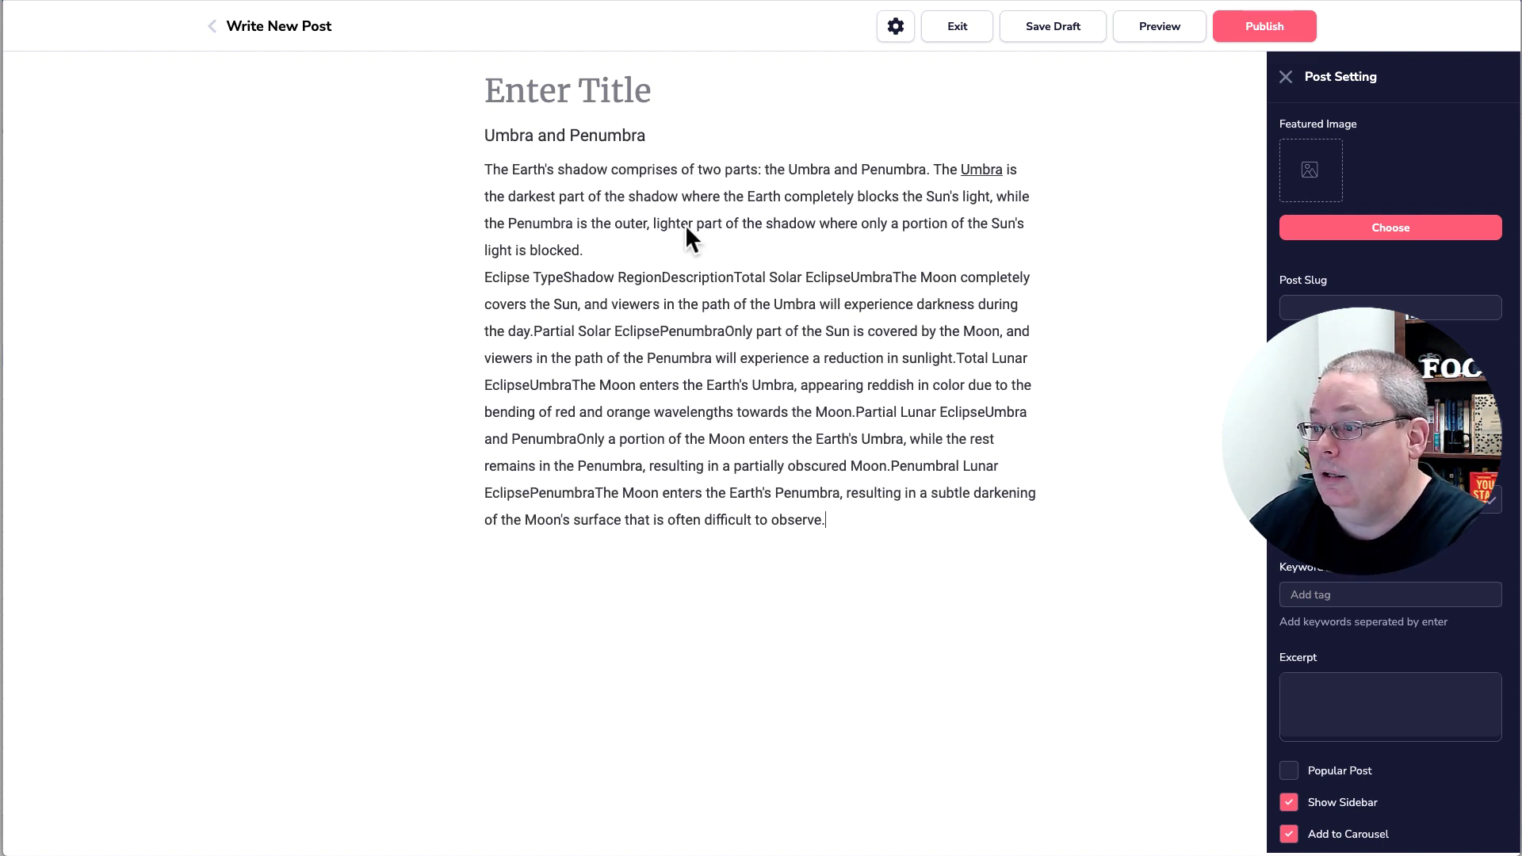
- Clear the article selection in KoalaWriter, then delete the run-together table text from the post
key(alt+Tab)
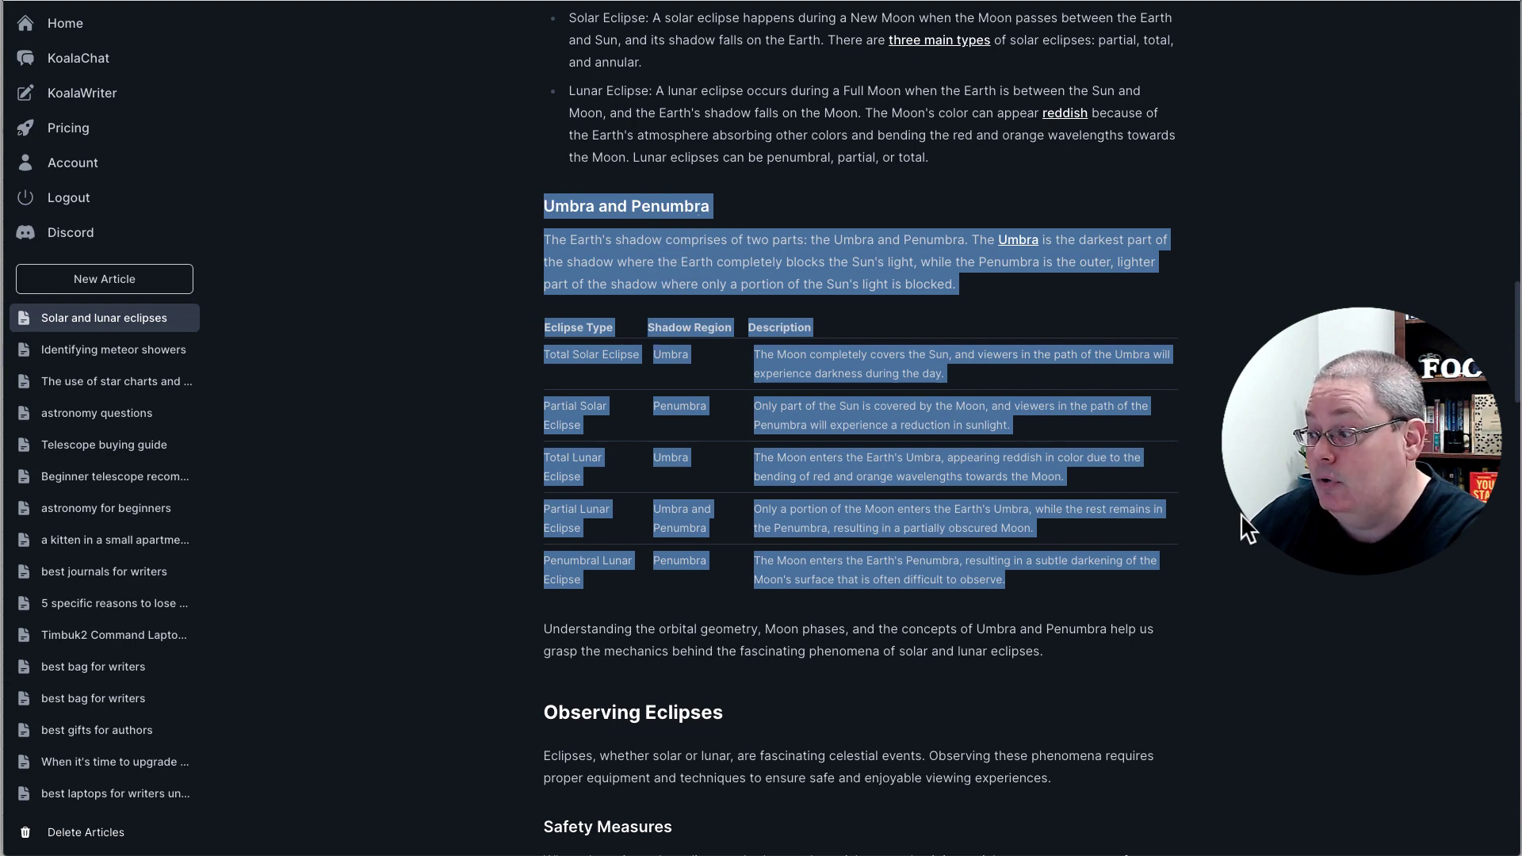
click(734, 219)
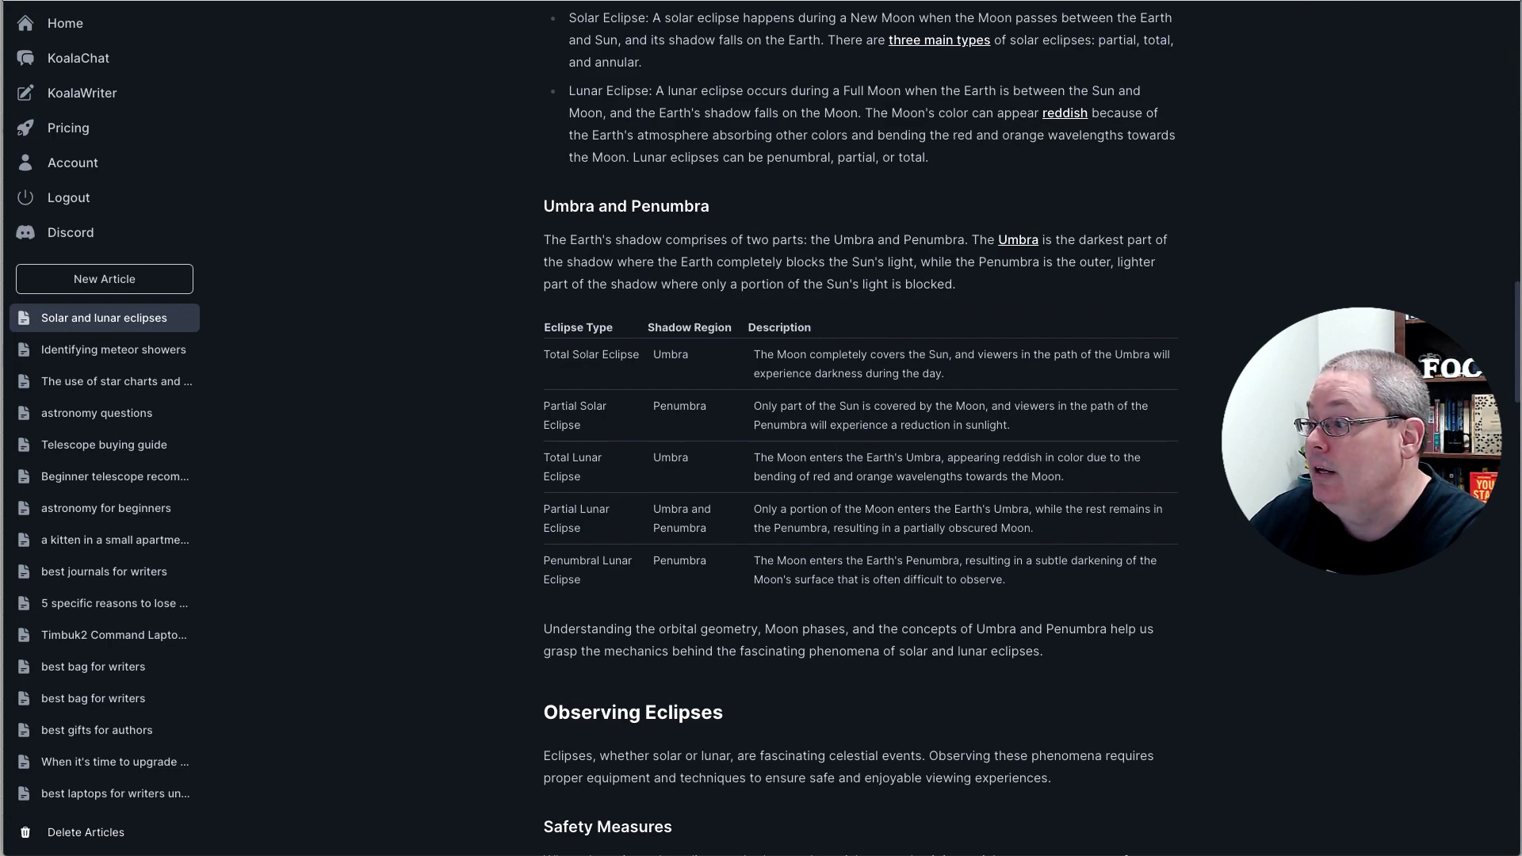
key(alt+Tab)
drag(482, 277, 824, 519)
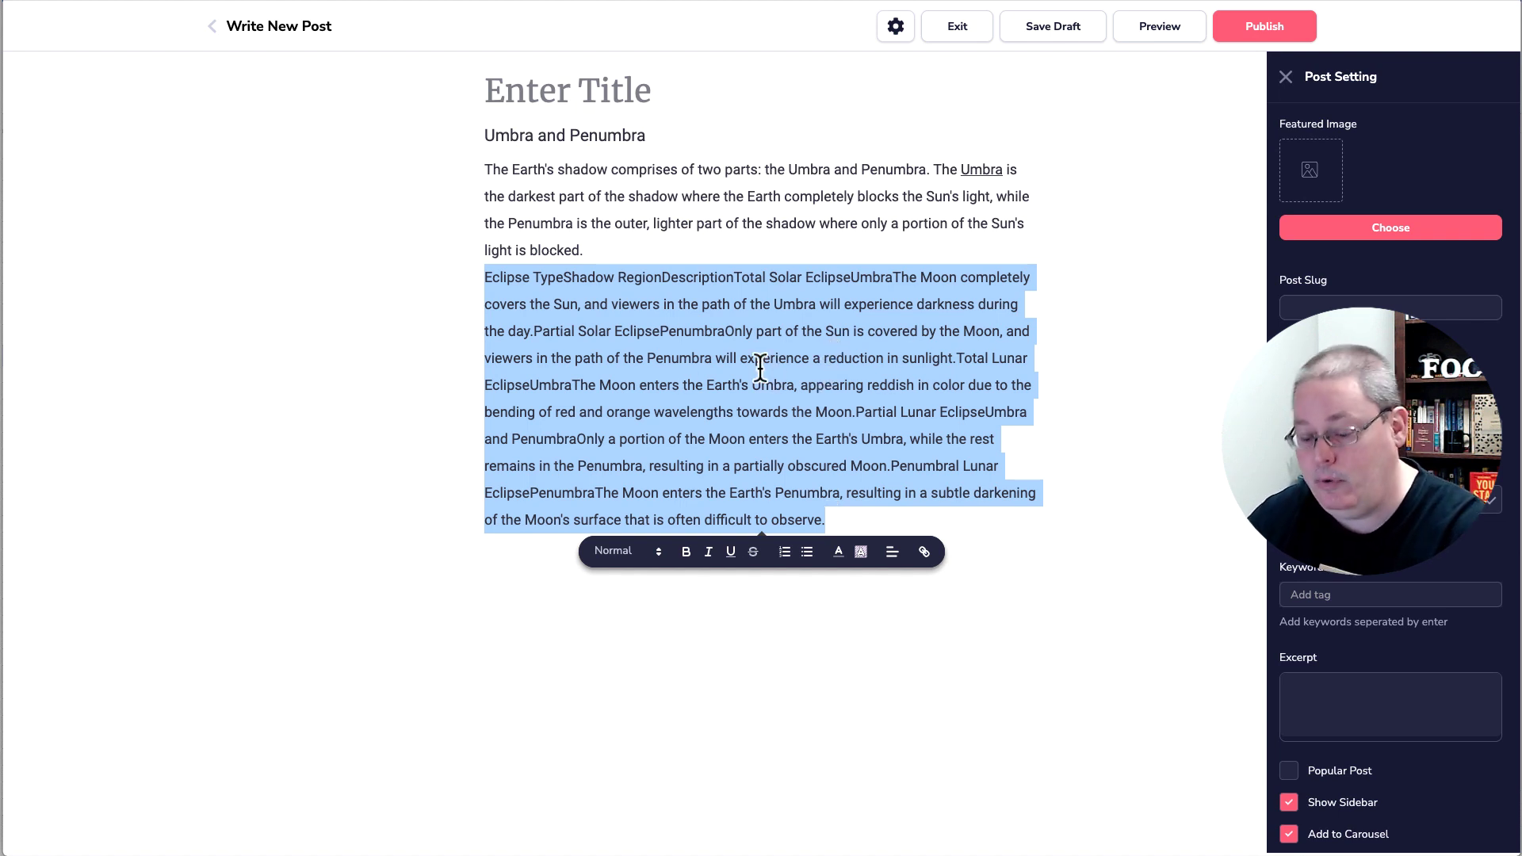
key(BackSpace)
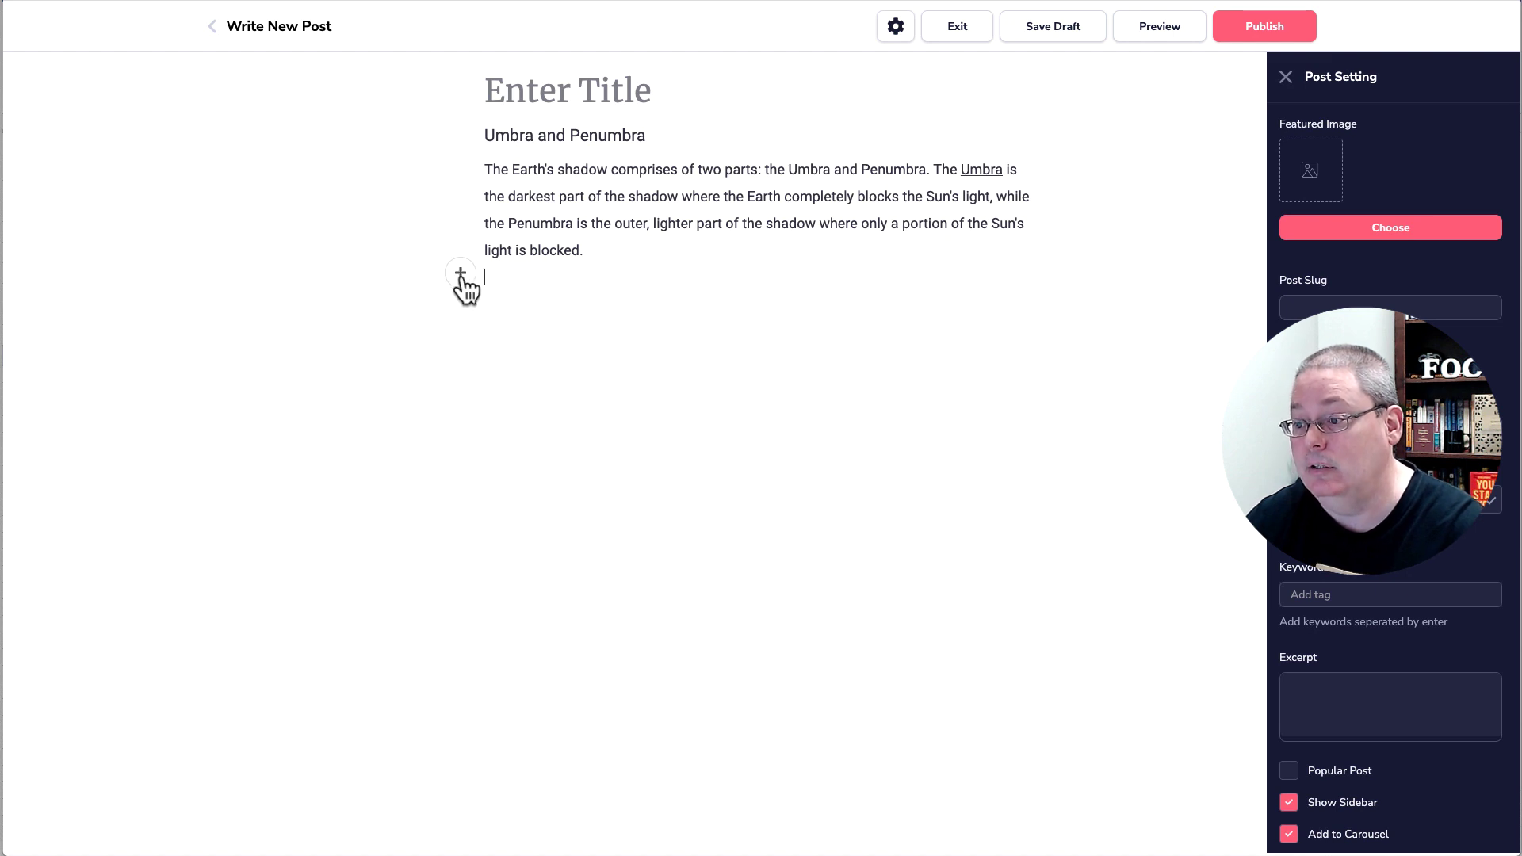
- Show the insert options on the empty line and look at the image library before closing it
click(461, 274)
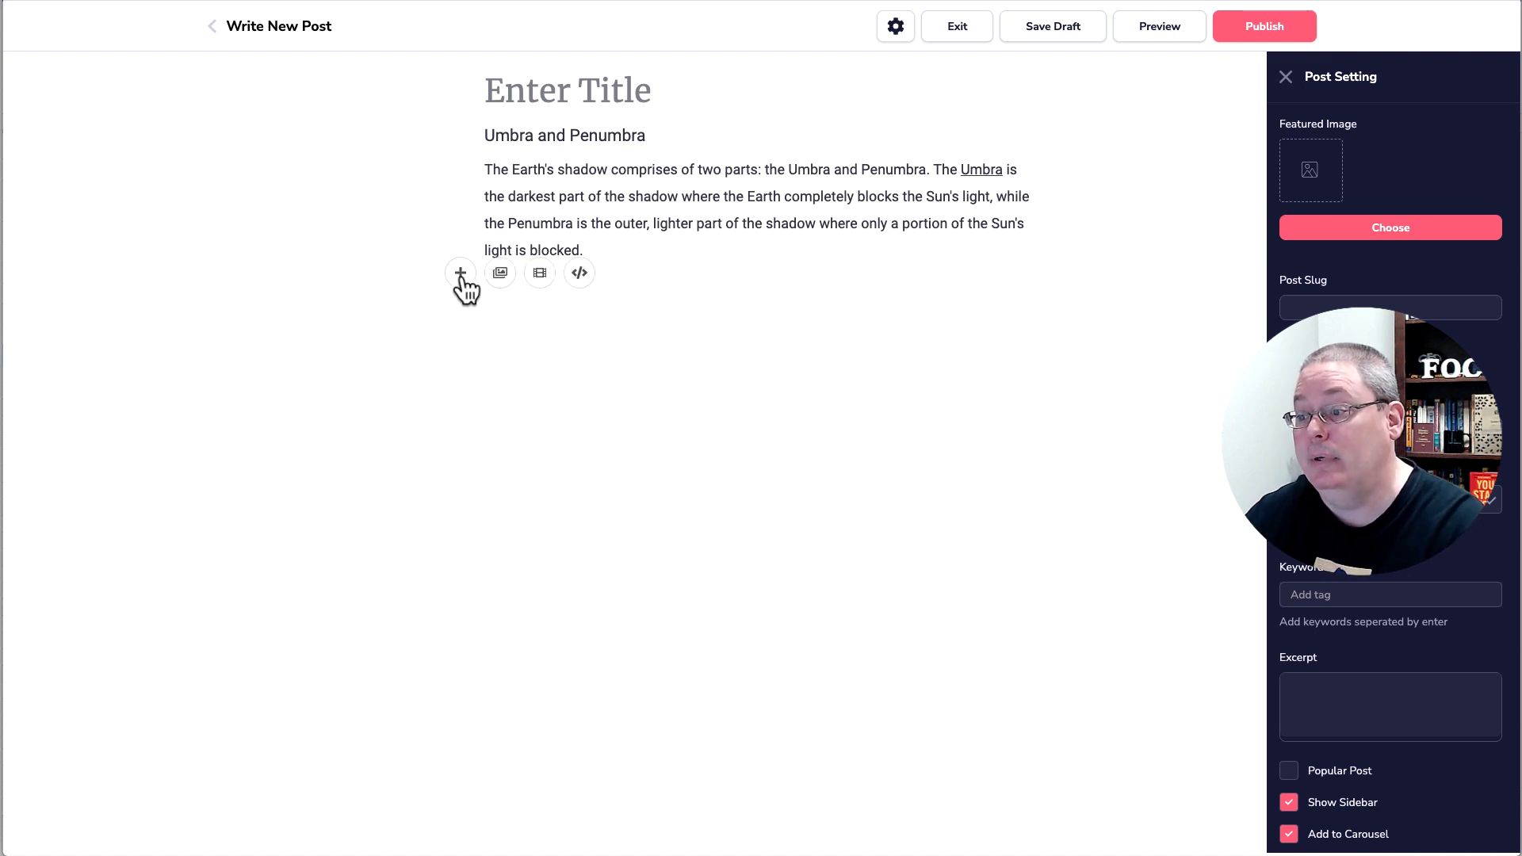
click(500, 273)
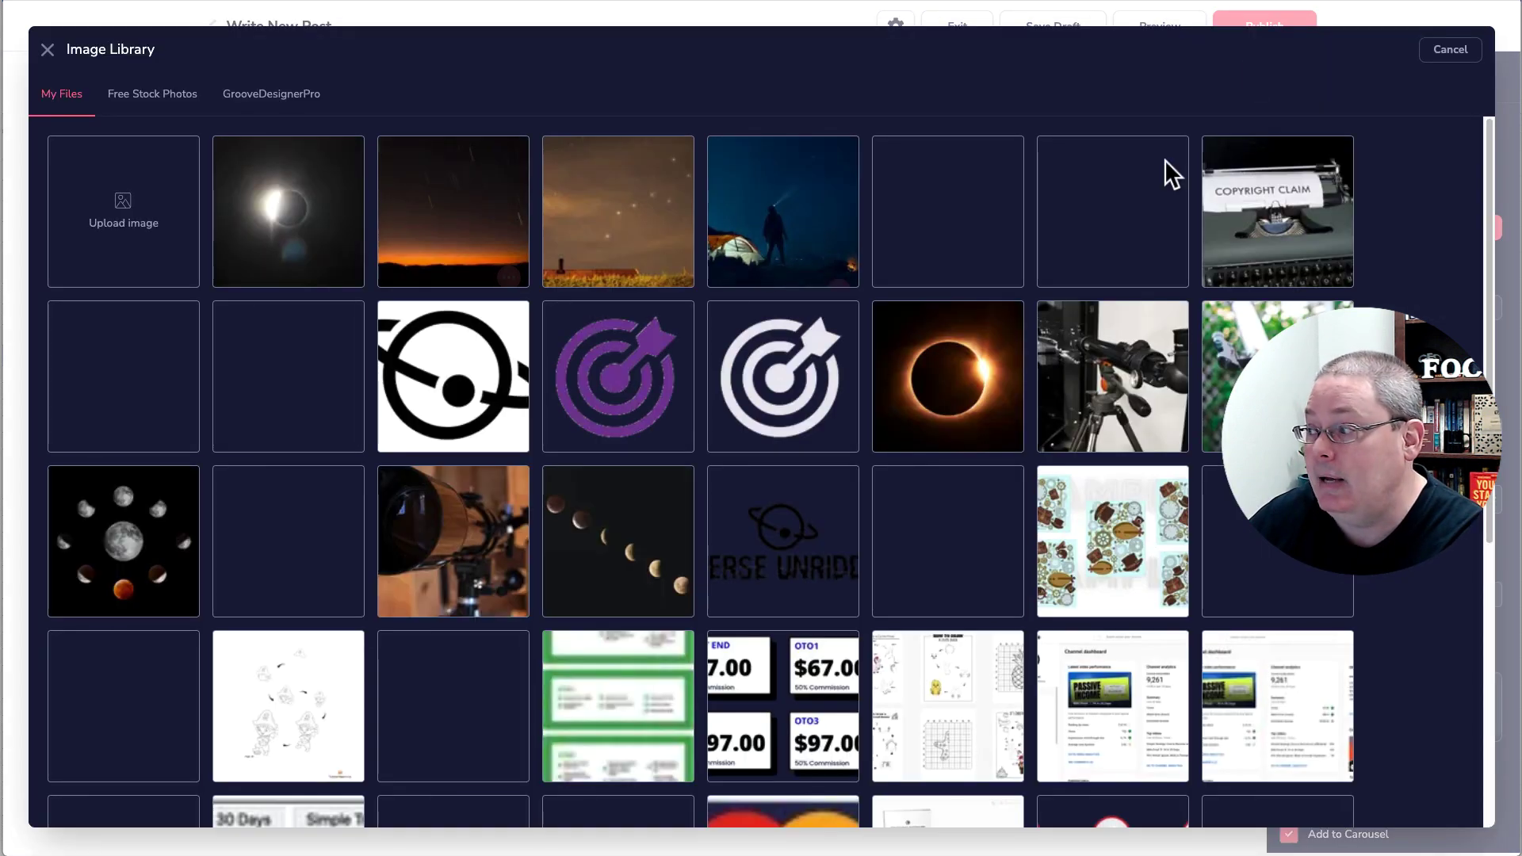
click(1445, 59)
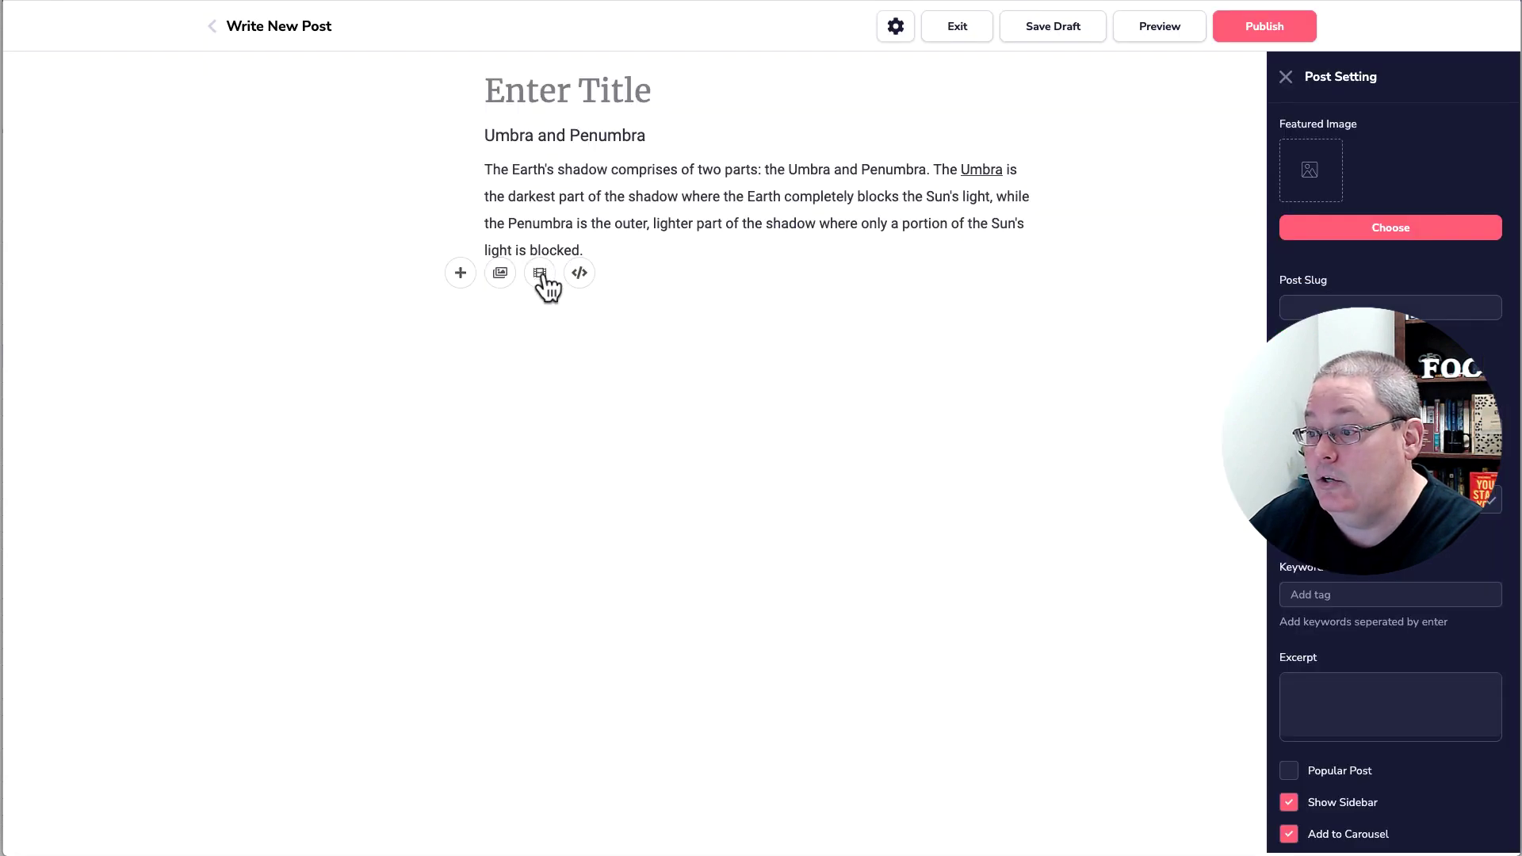
- Browse the YouTube, Vimeo, Wistia and generic video embed forms, then bring up the custom HTML embed box
click(544, 276)
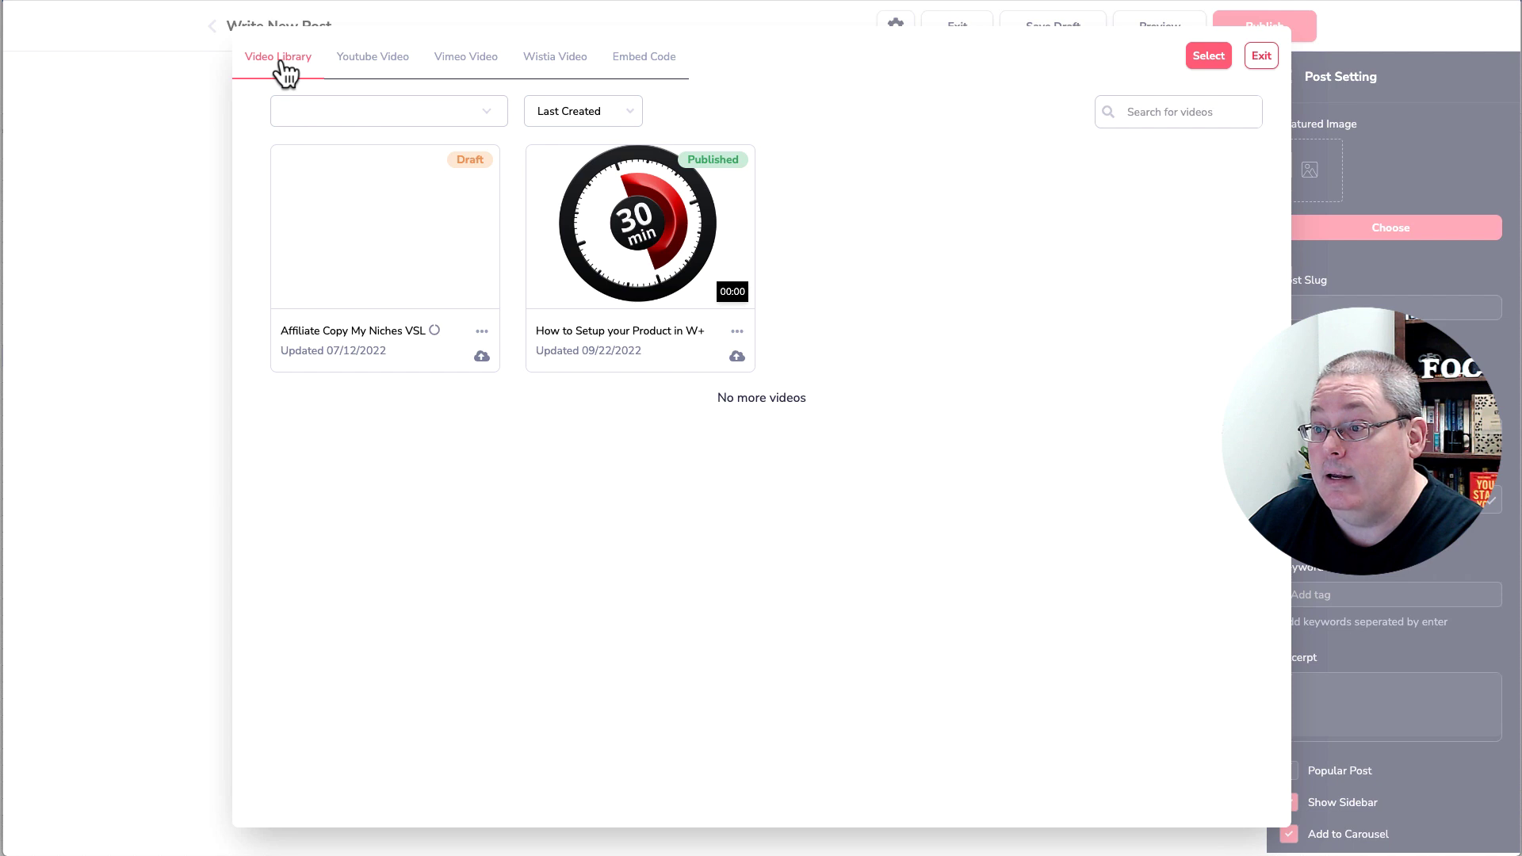
click(373, 67)
click(480, 72)
click(554, 71)
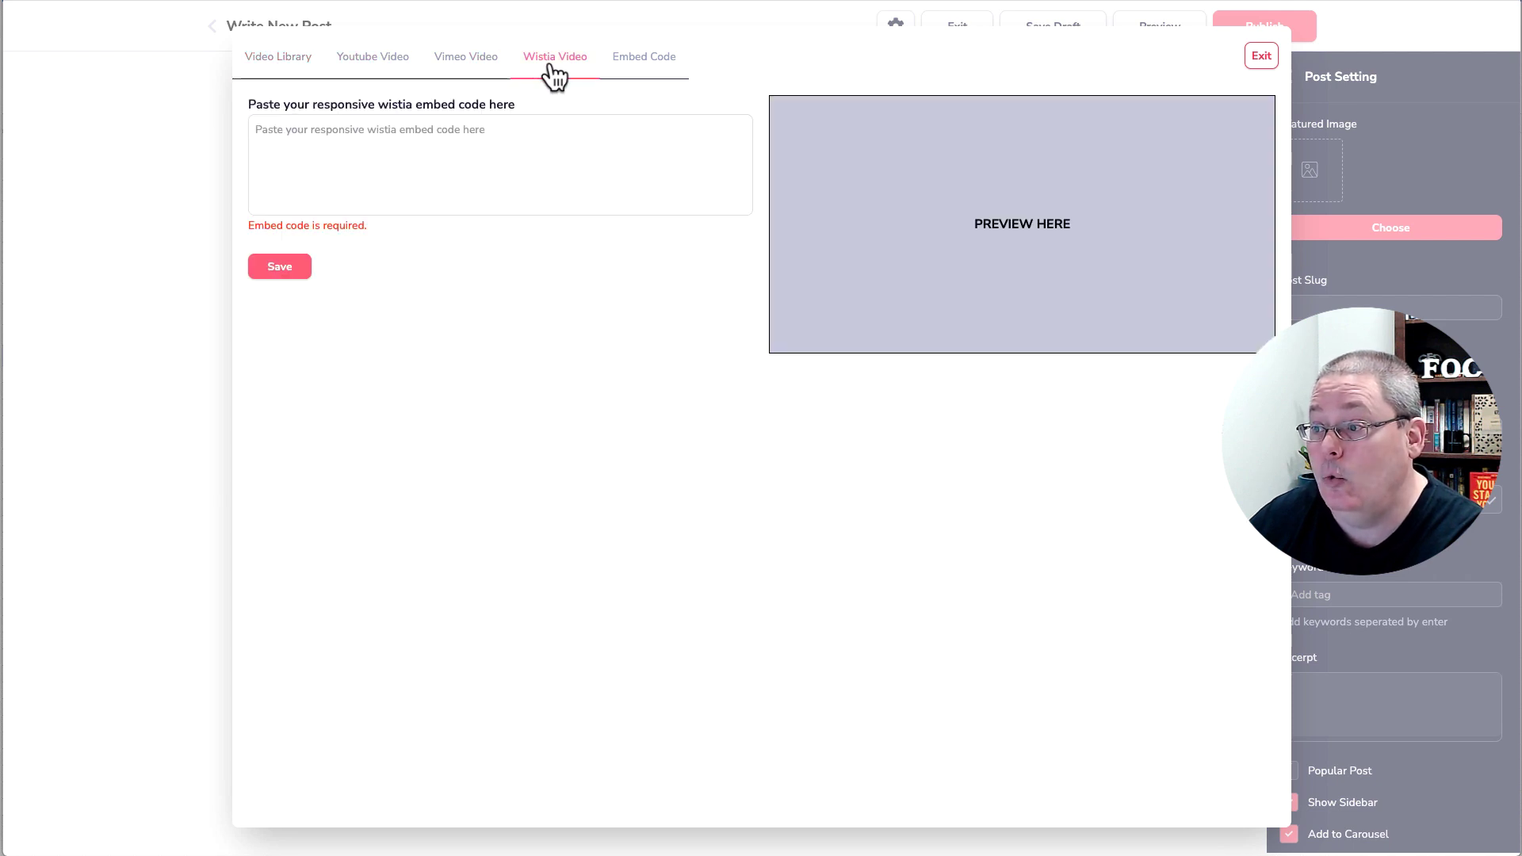
click(654, 76)
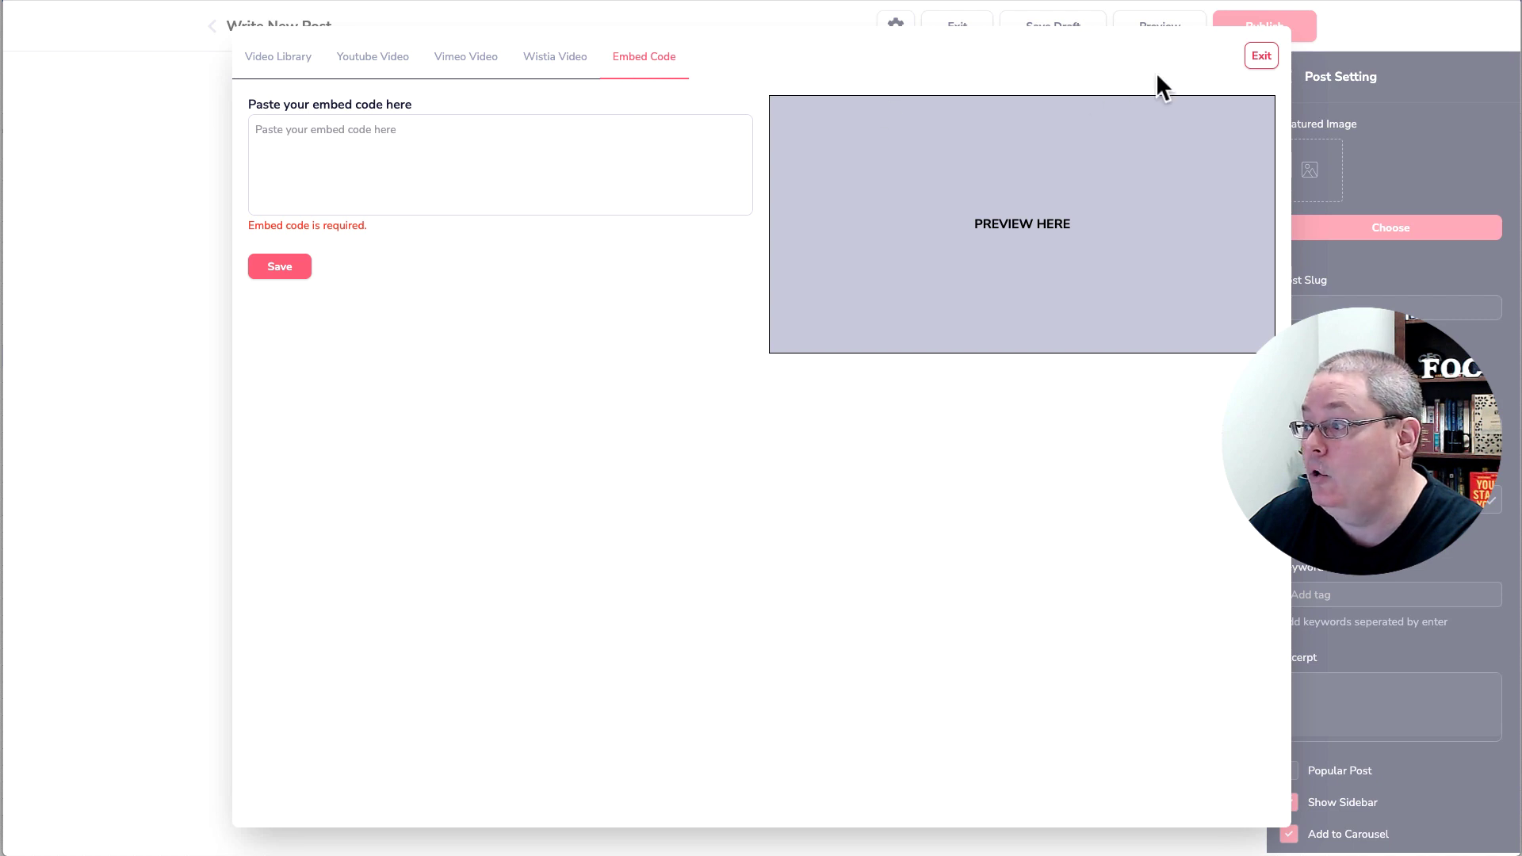
click(1260, 57)
click(580, 273)
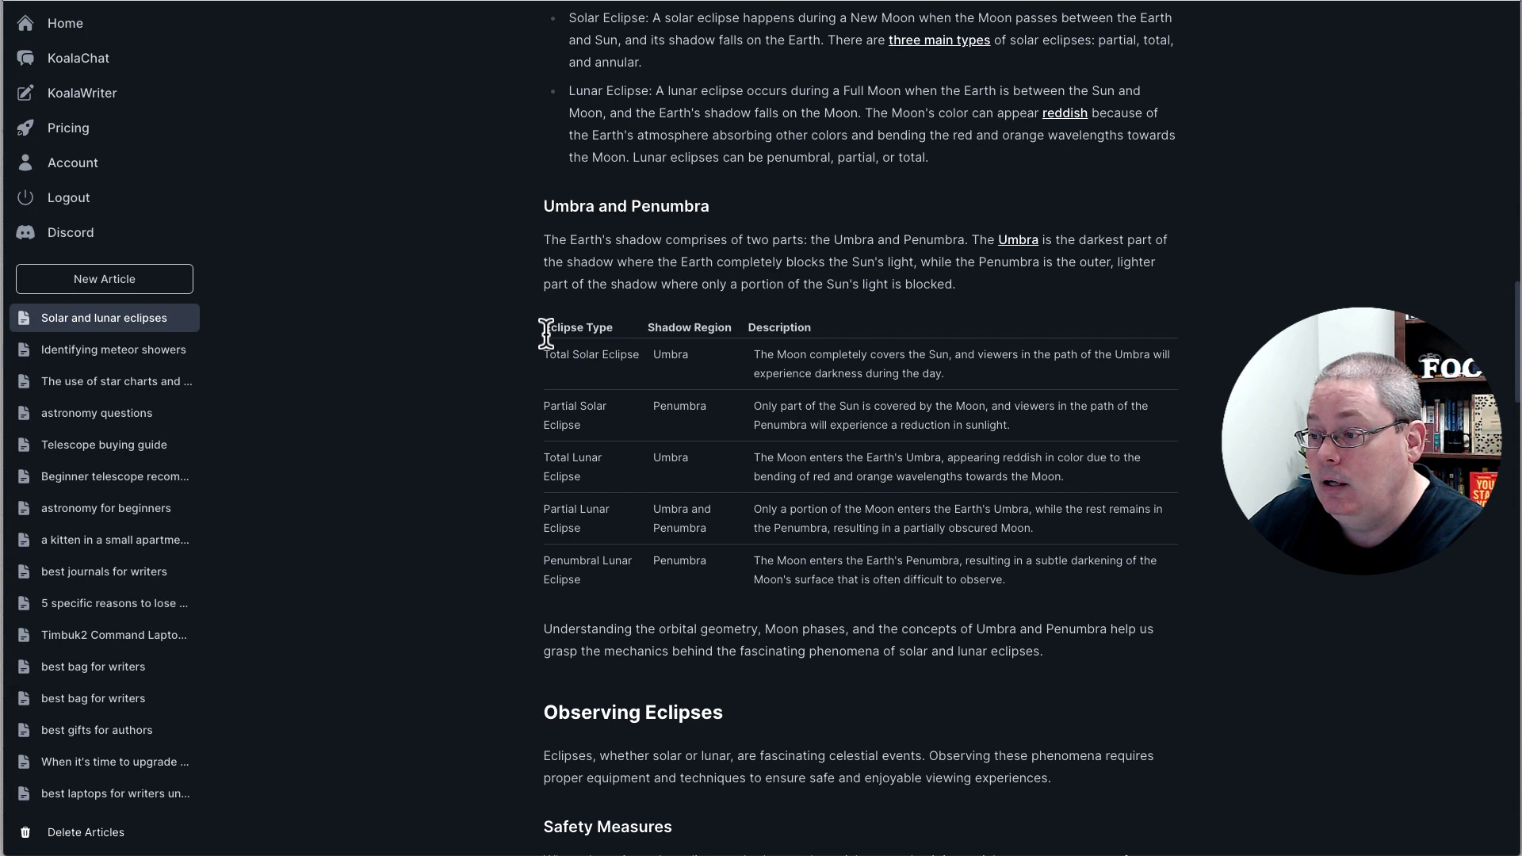
- Select the eclipse table in the article and switch over to KoalaChat
drag(545, 333, 1005, 582)
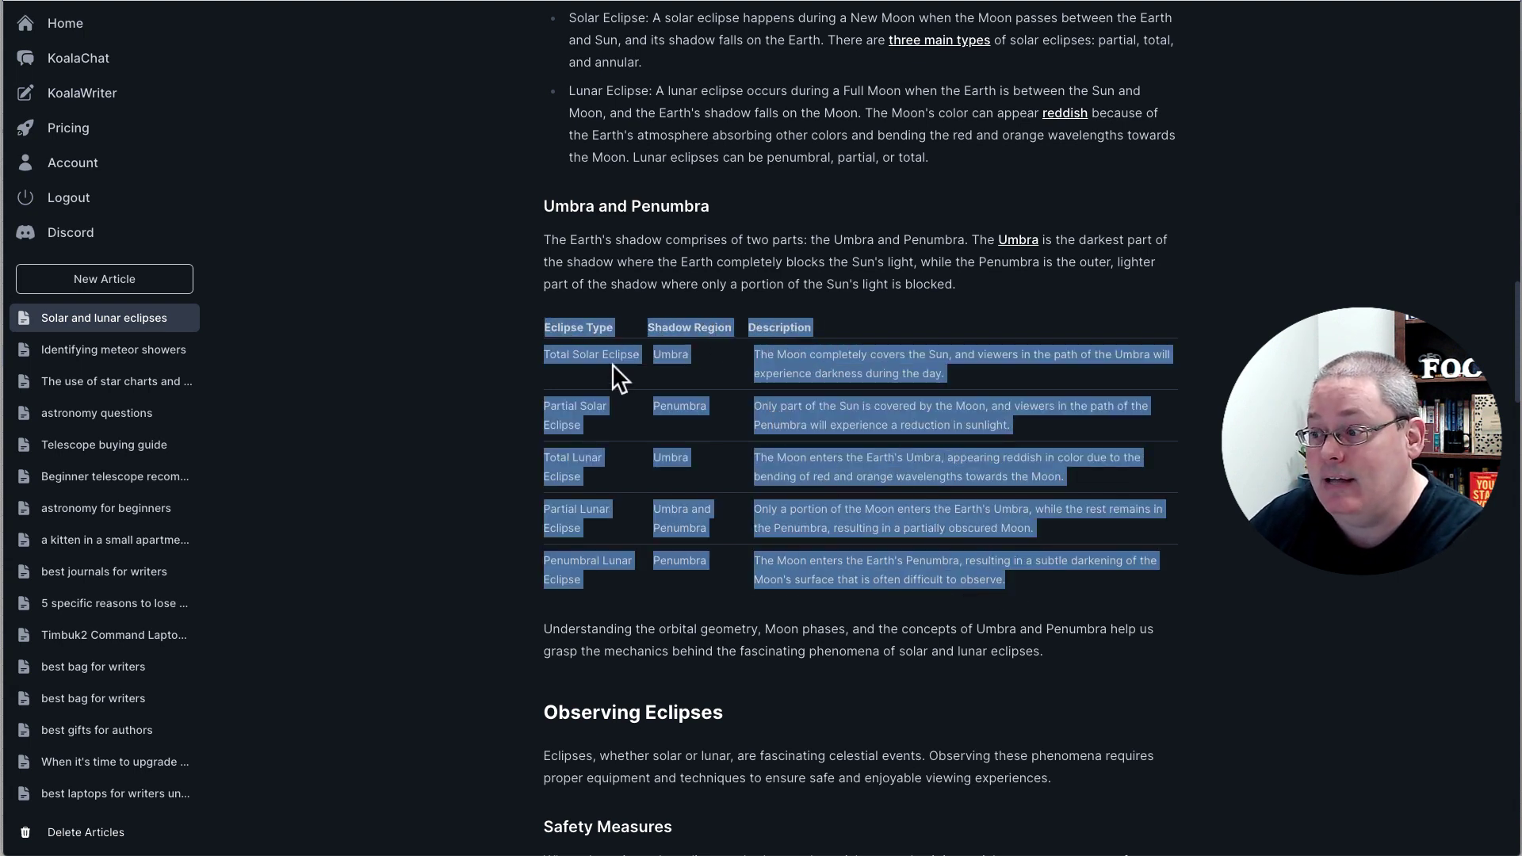
click(111, 57)
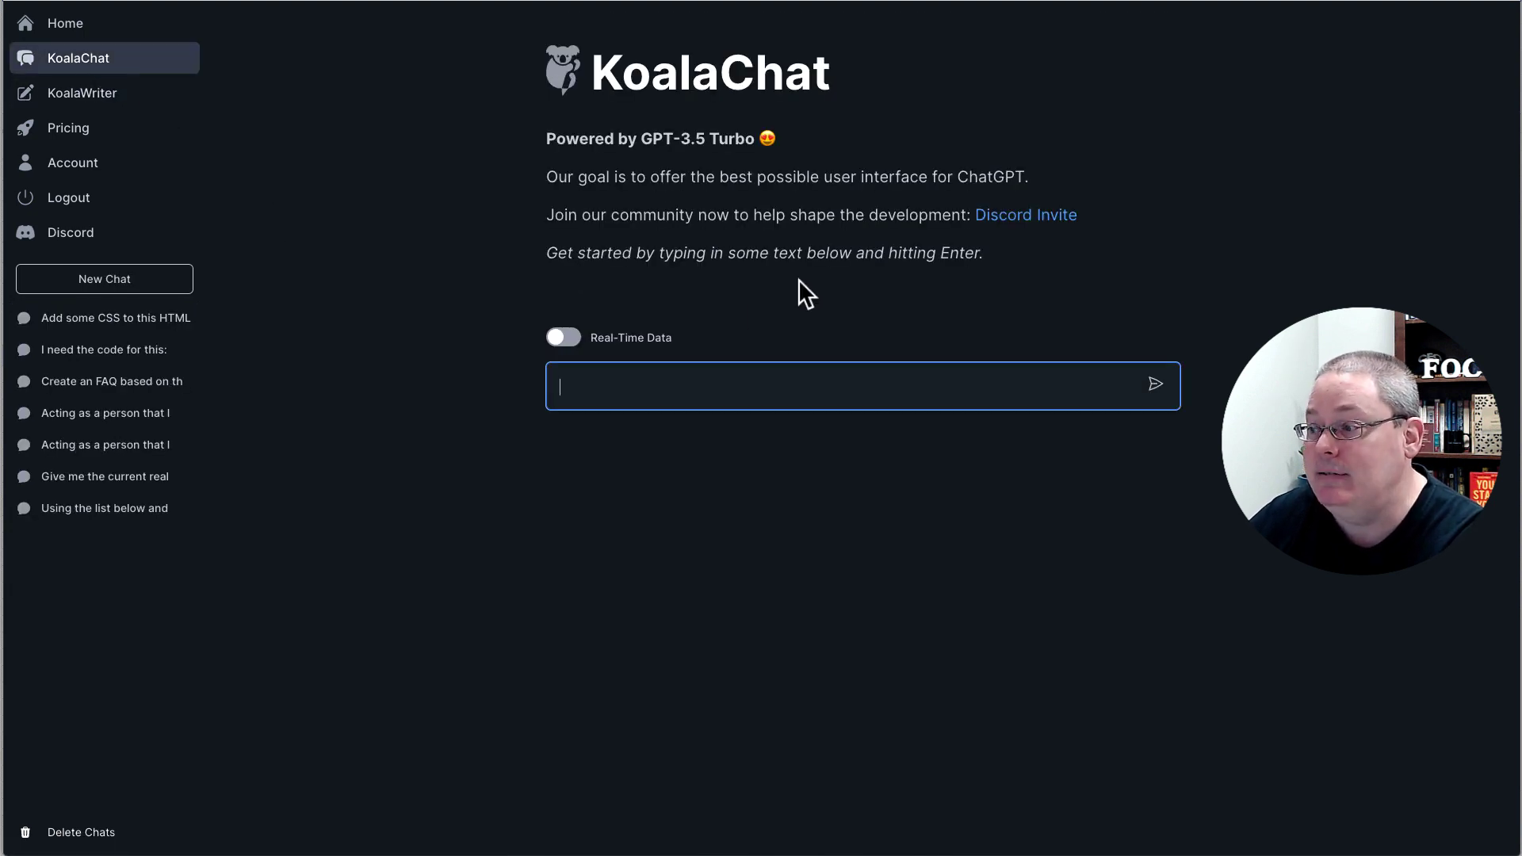
drag(641, 139, 754, 142)
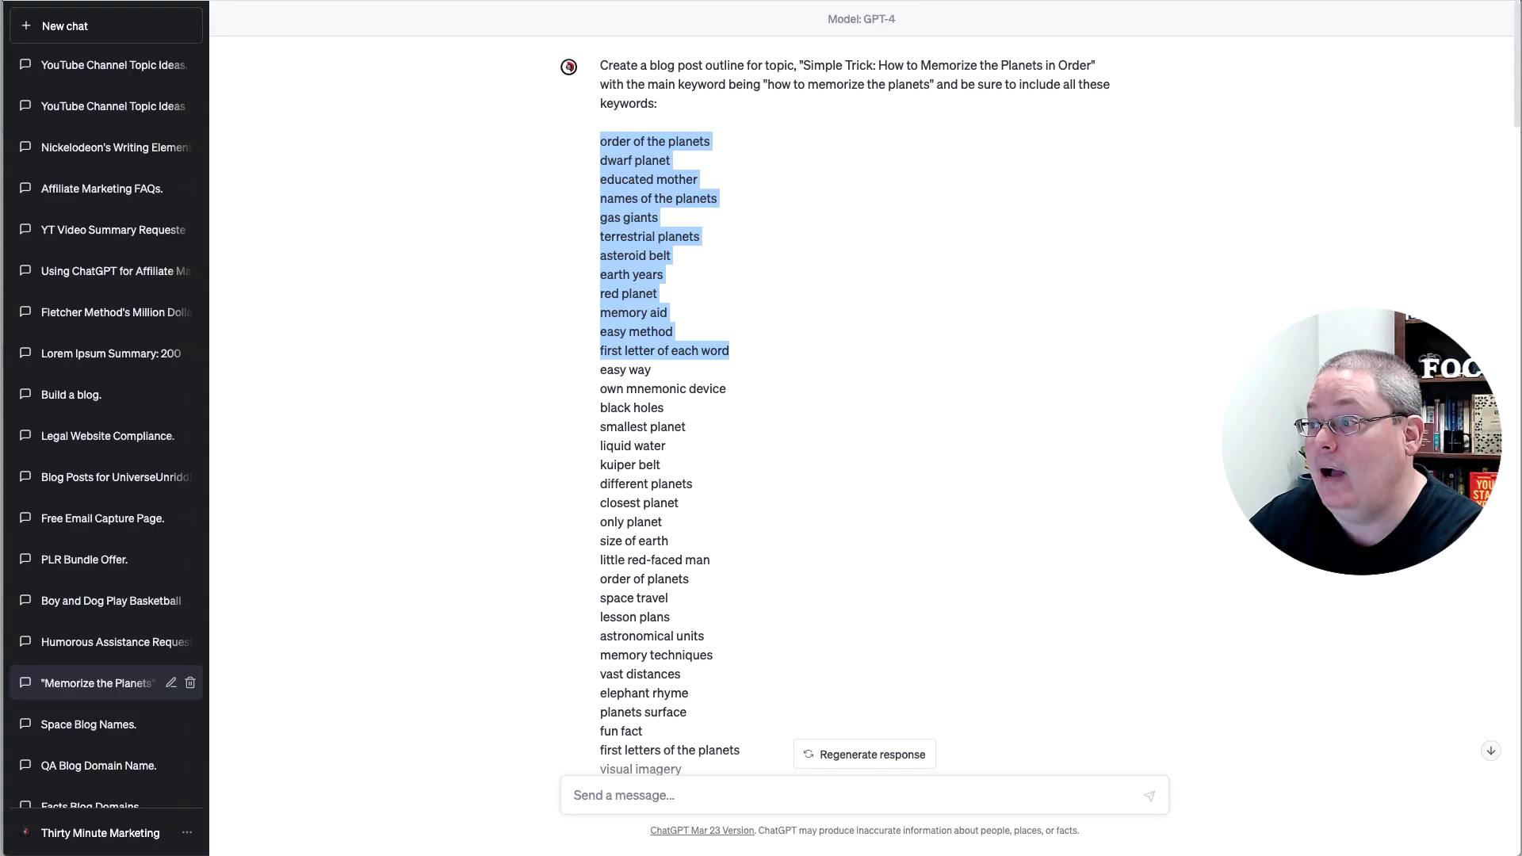
click(86, 34)
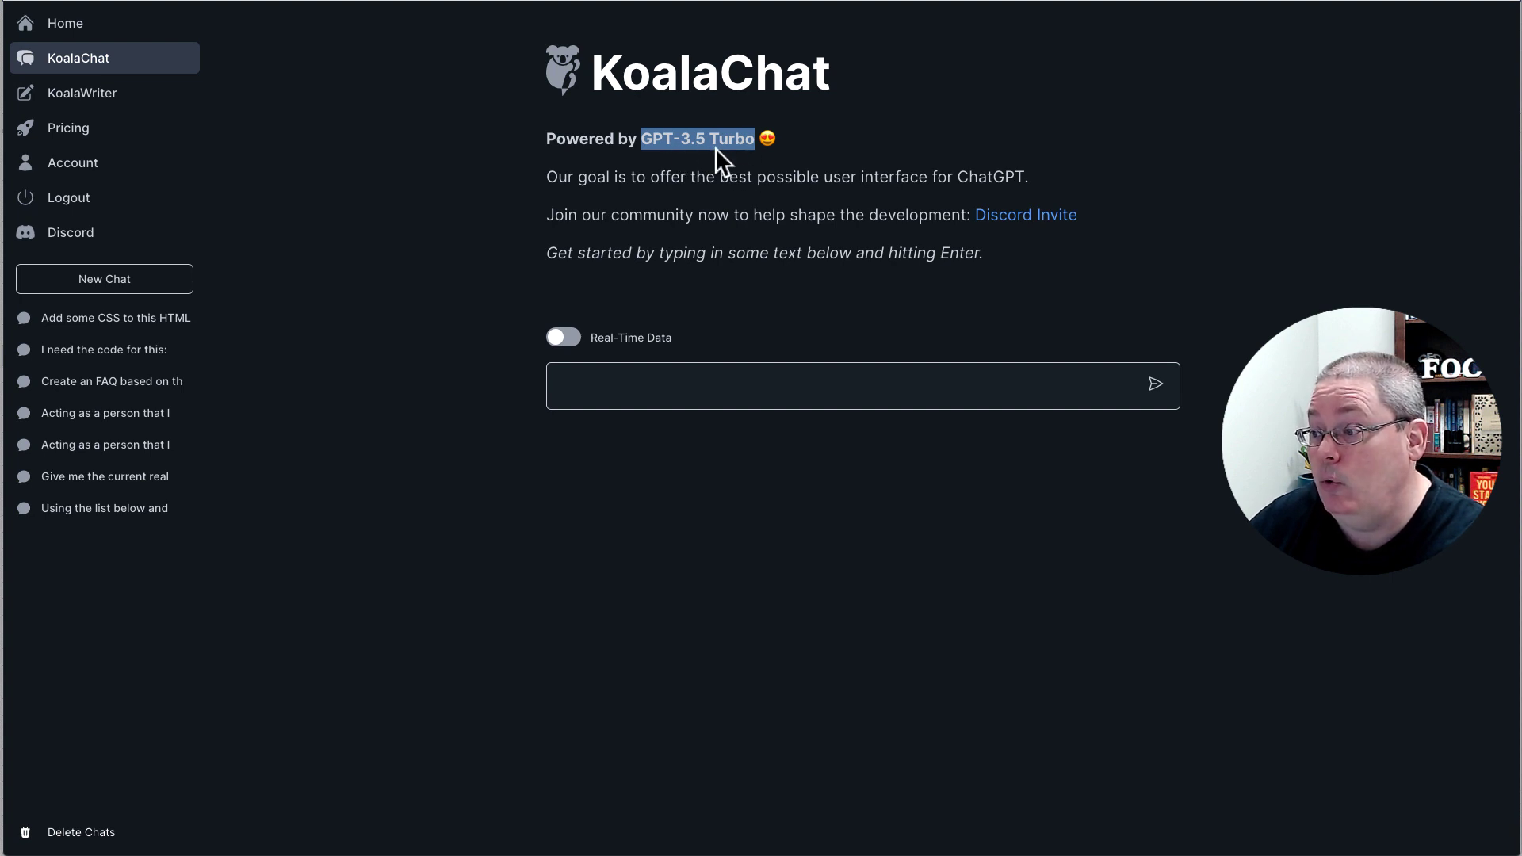
- Toggle real-time data on and off, then review the 'Add some CSS to this HTML' chat
click(565, 338)
click(564, 338)
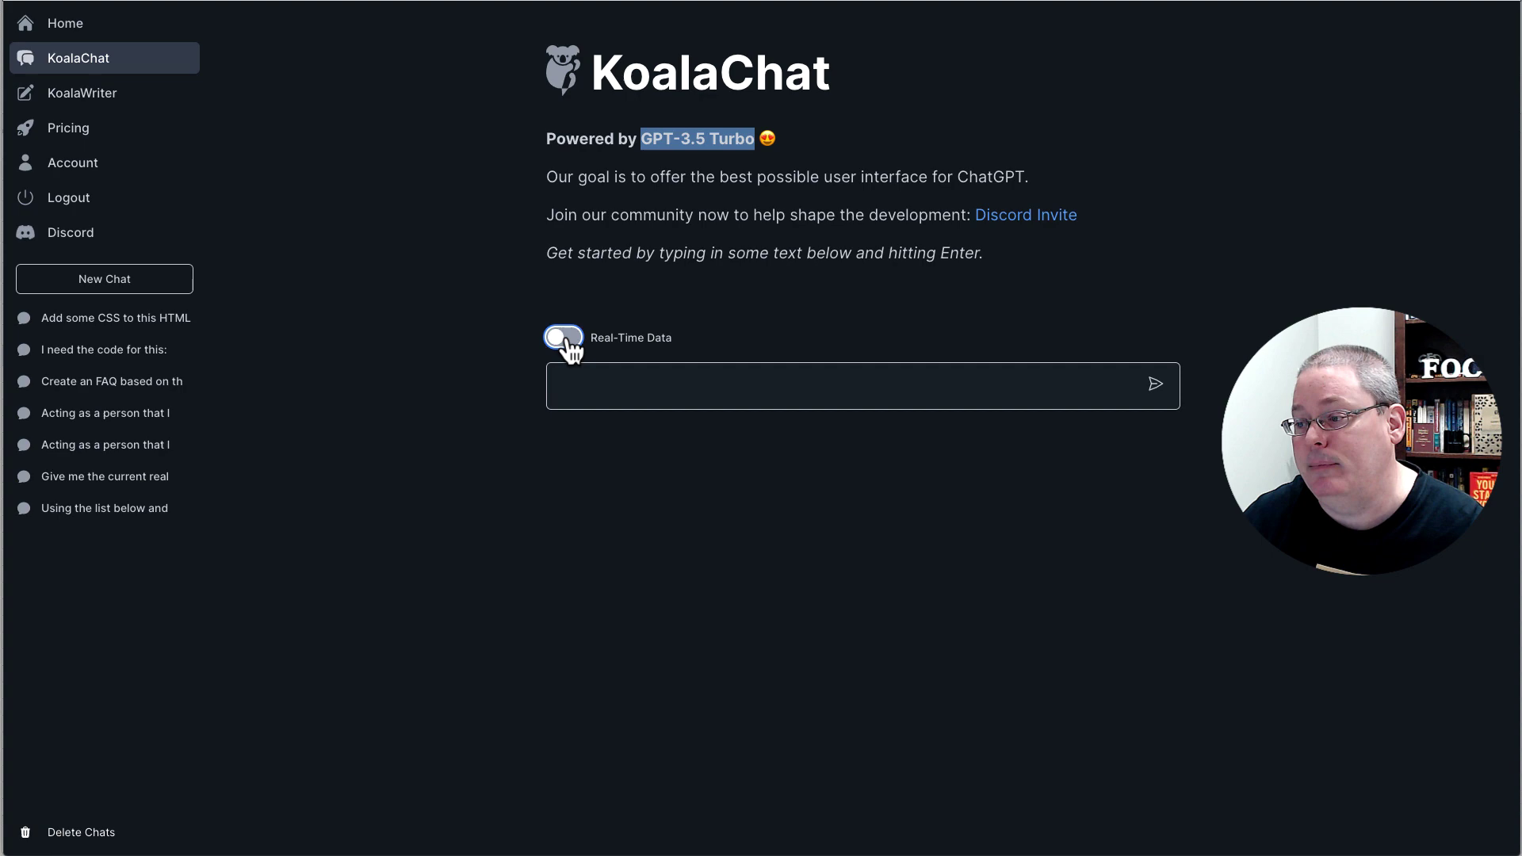
click(97, 321)
scroll(757, 376, up, 15)
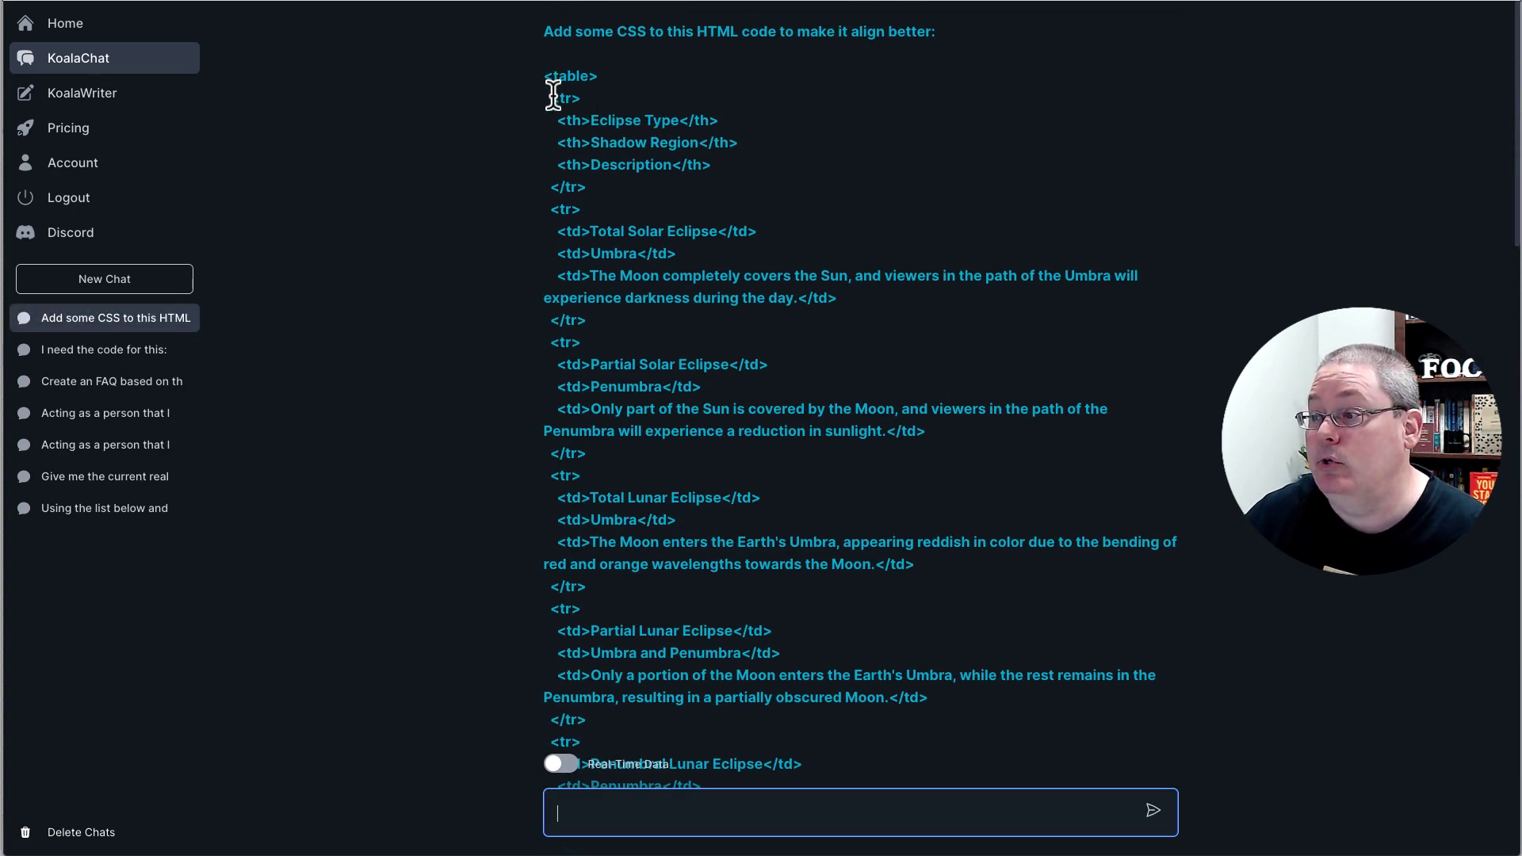
drag(541, 31, 937, 30)
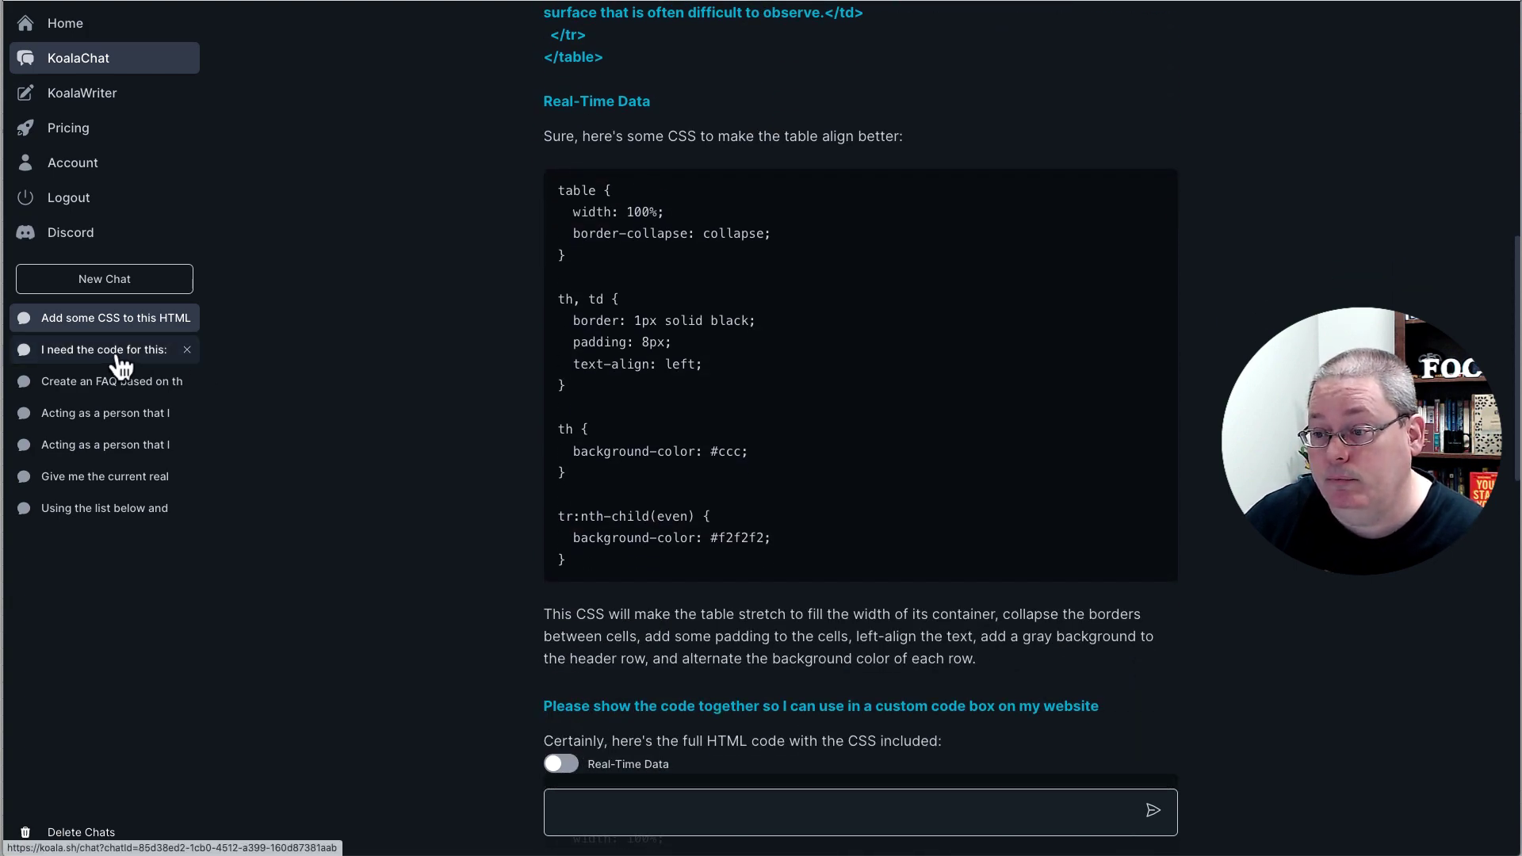
- Open the 'I need the code for this:' chat and select its original table request
click(31, 353)
scroll(626, 403, up, 5)
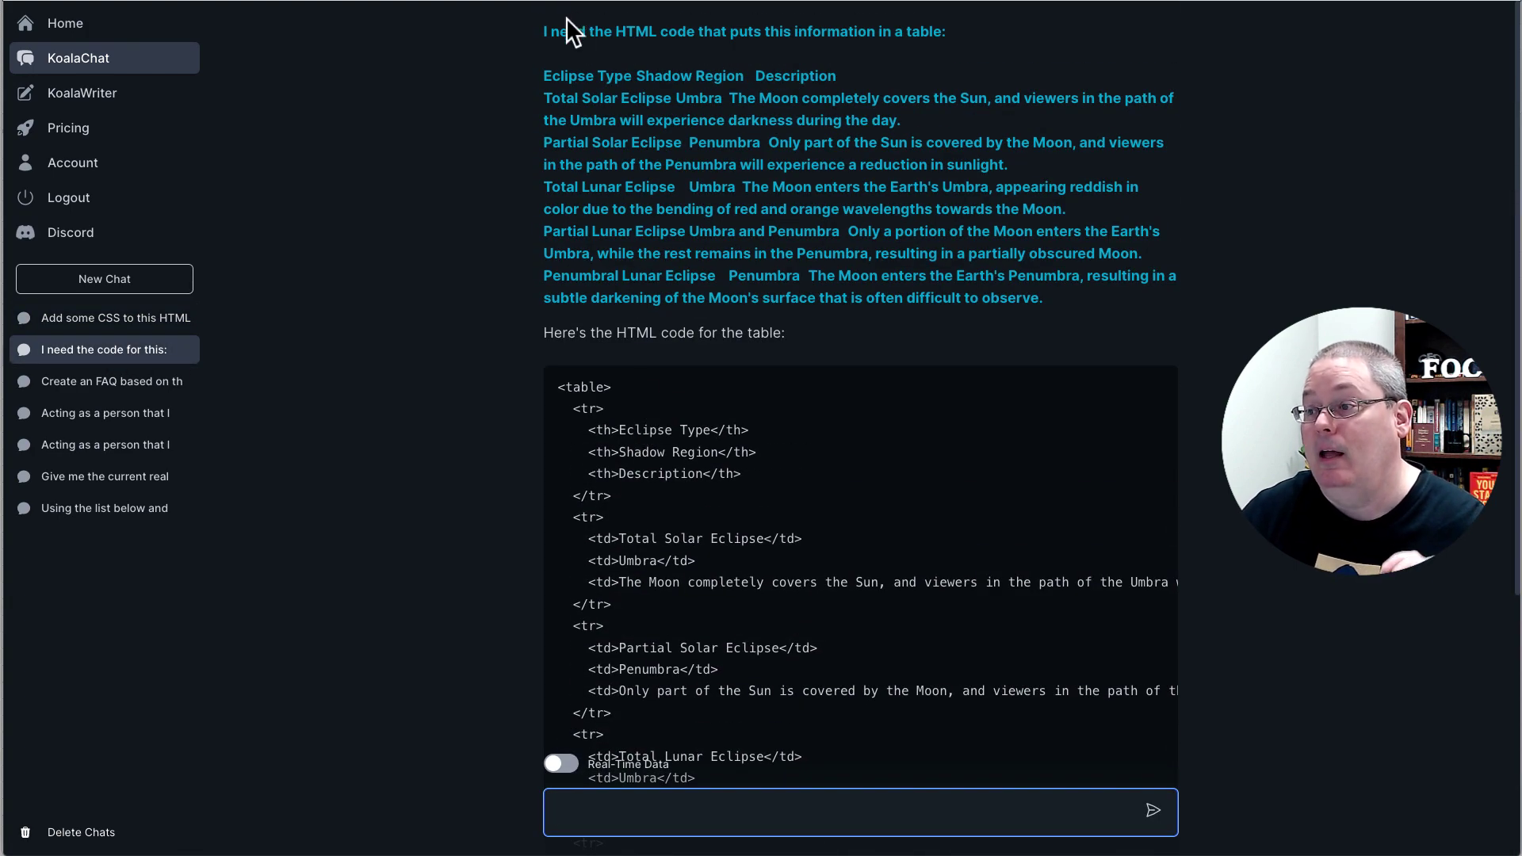
drag(541, 32, 959, 38)
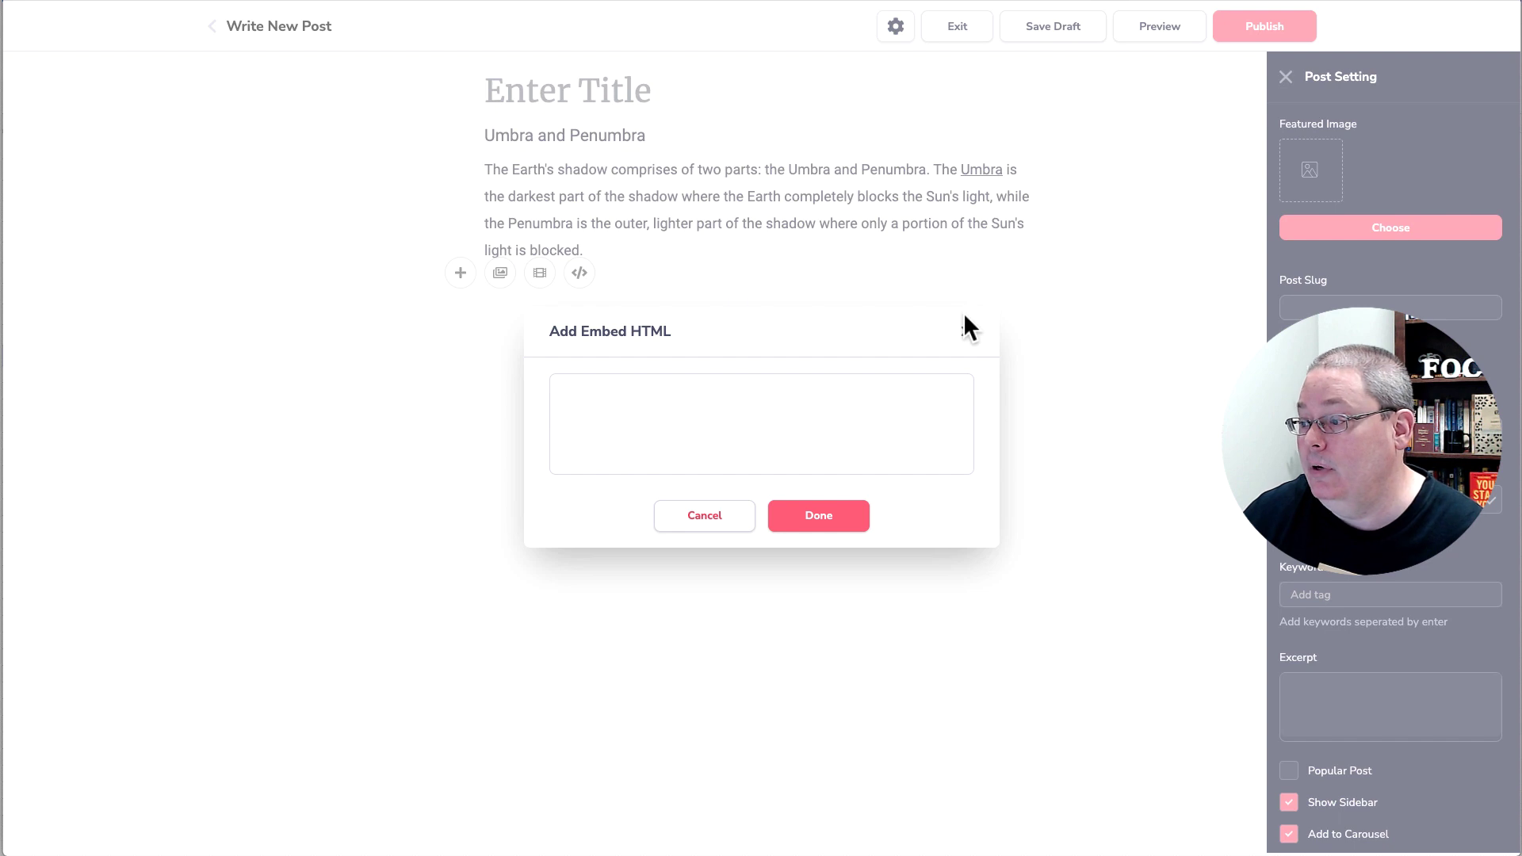
- Cancel the empty embed box, paste the copied section onto the empty line, and select the pasted table text
click(704, 519)
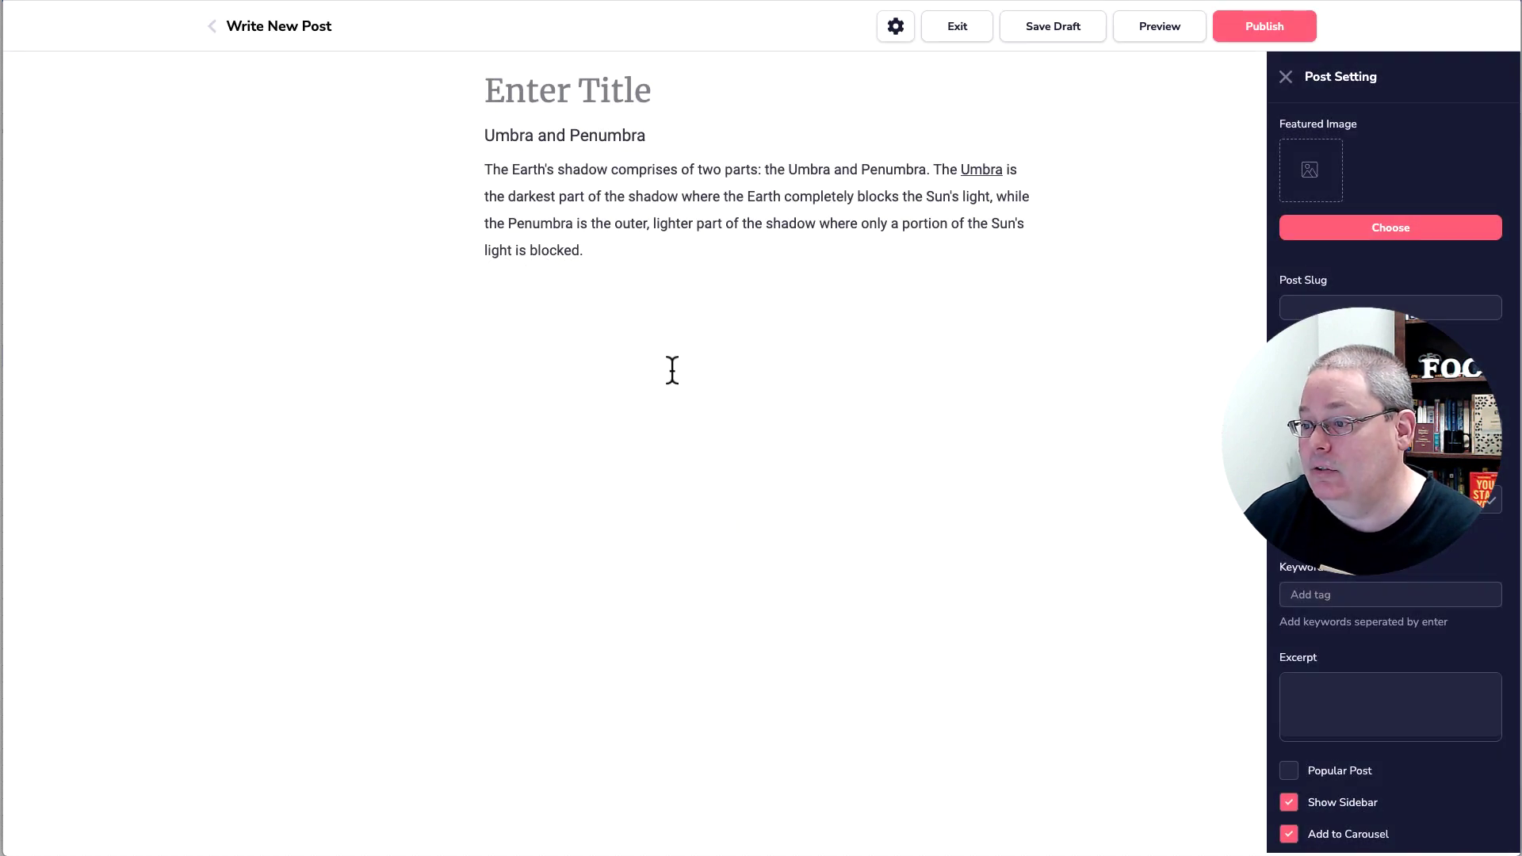
click(505, 288)
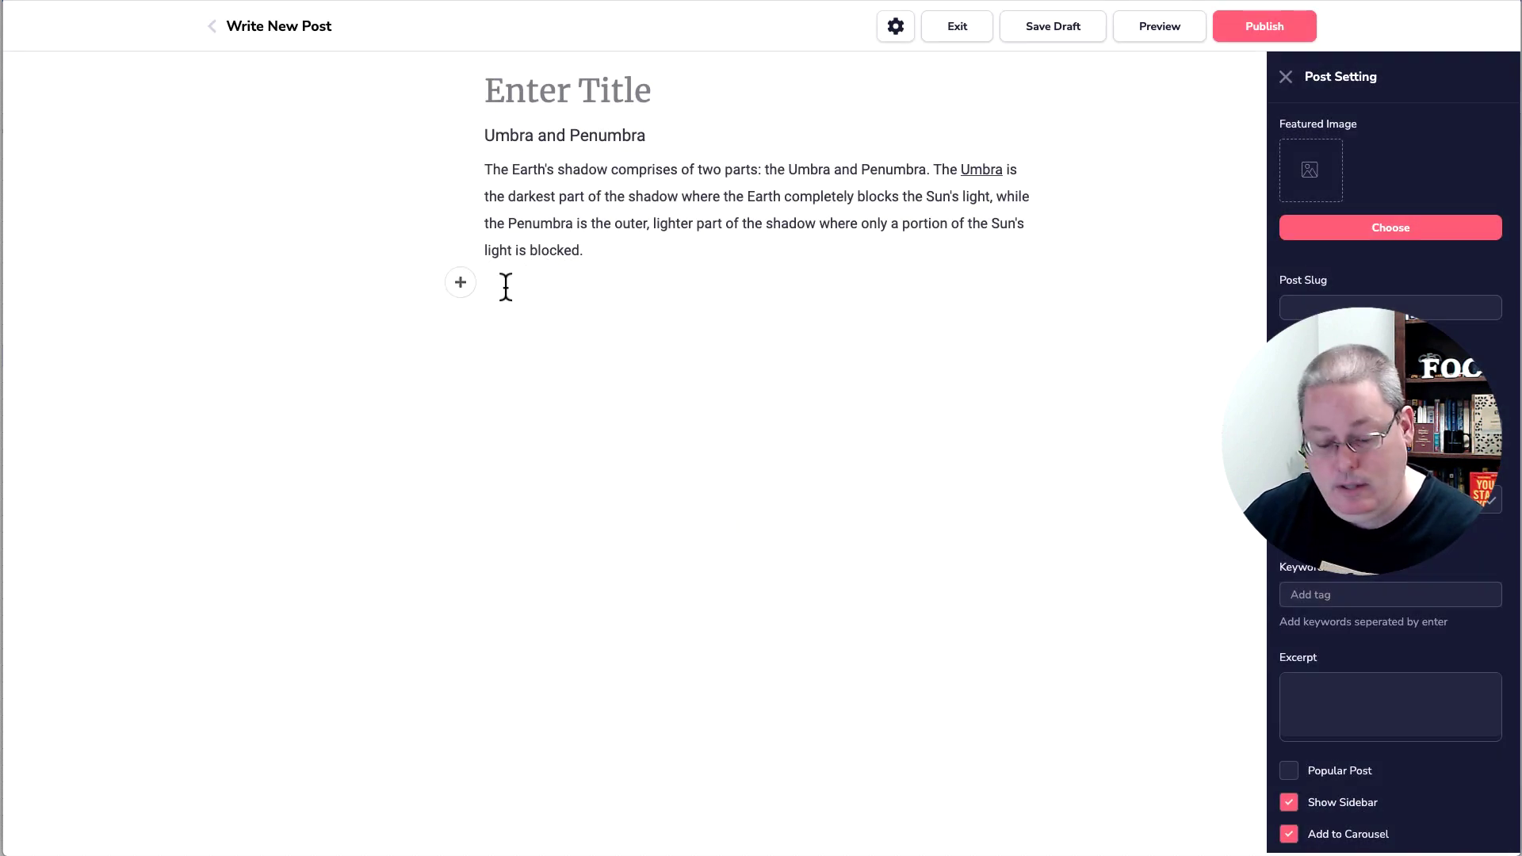
right_click(506, 287)
right_click(517, 282)
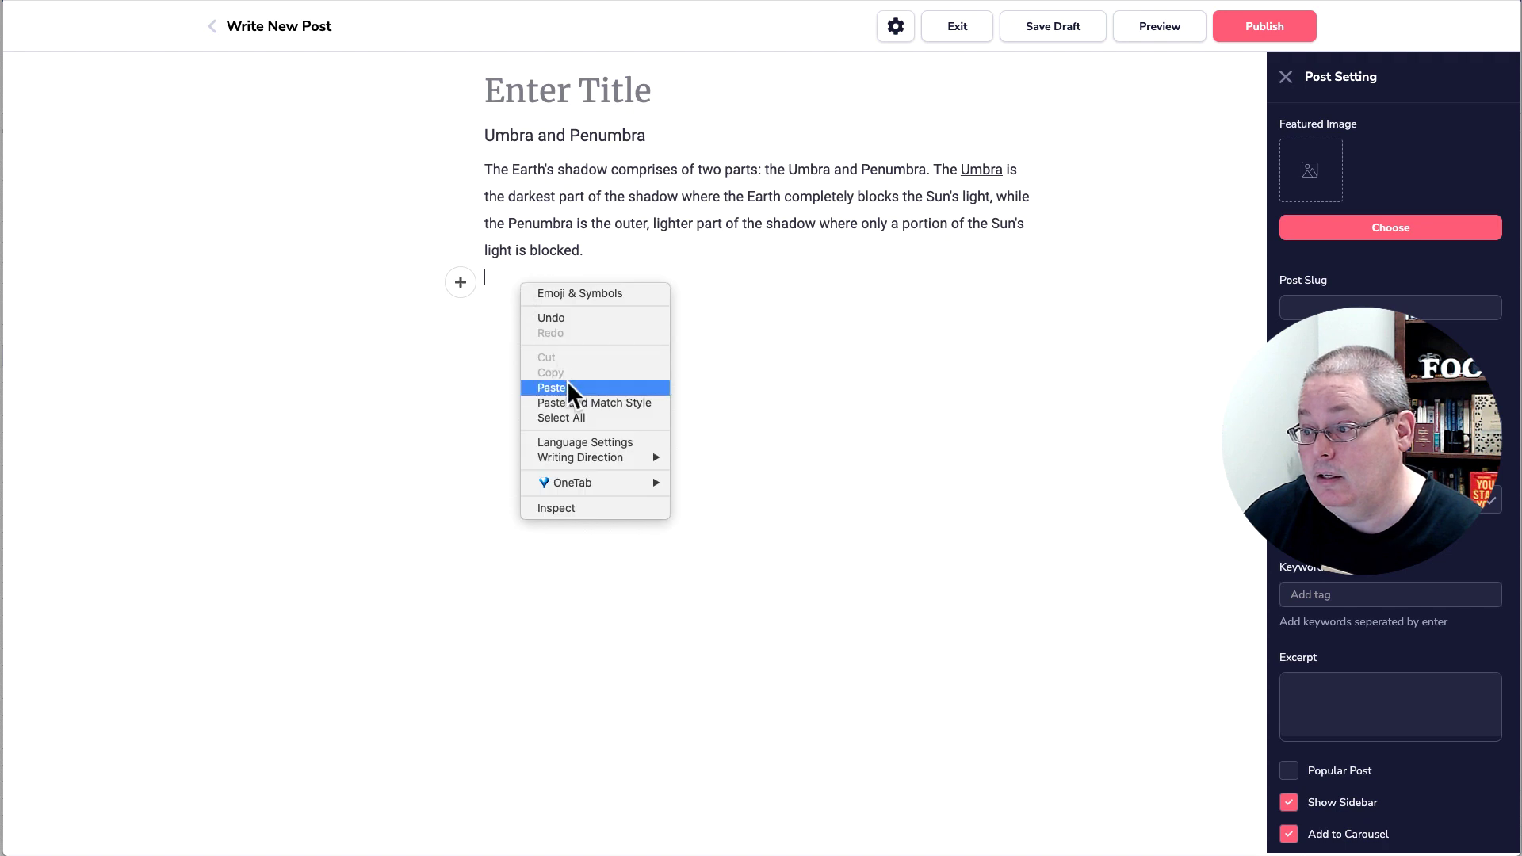
click(567, 382)
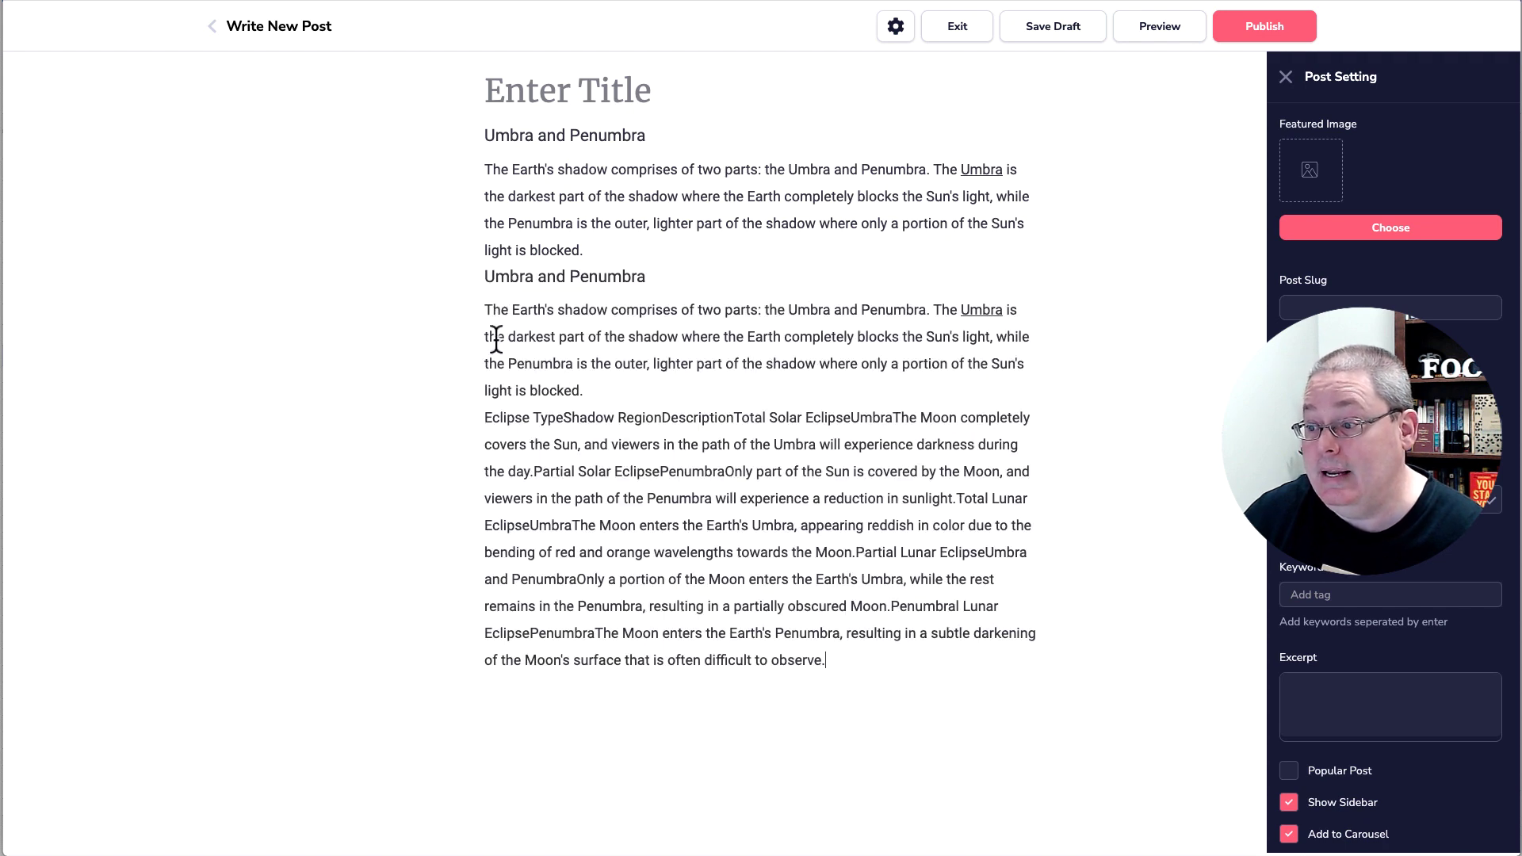
drag(485, 416, 833, 632)
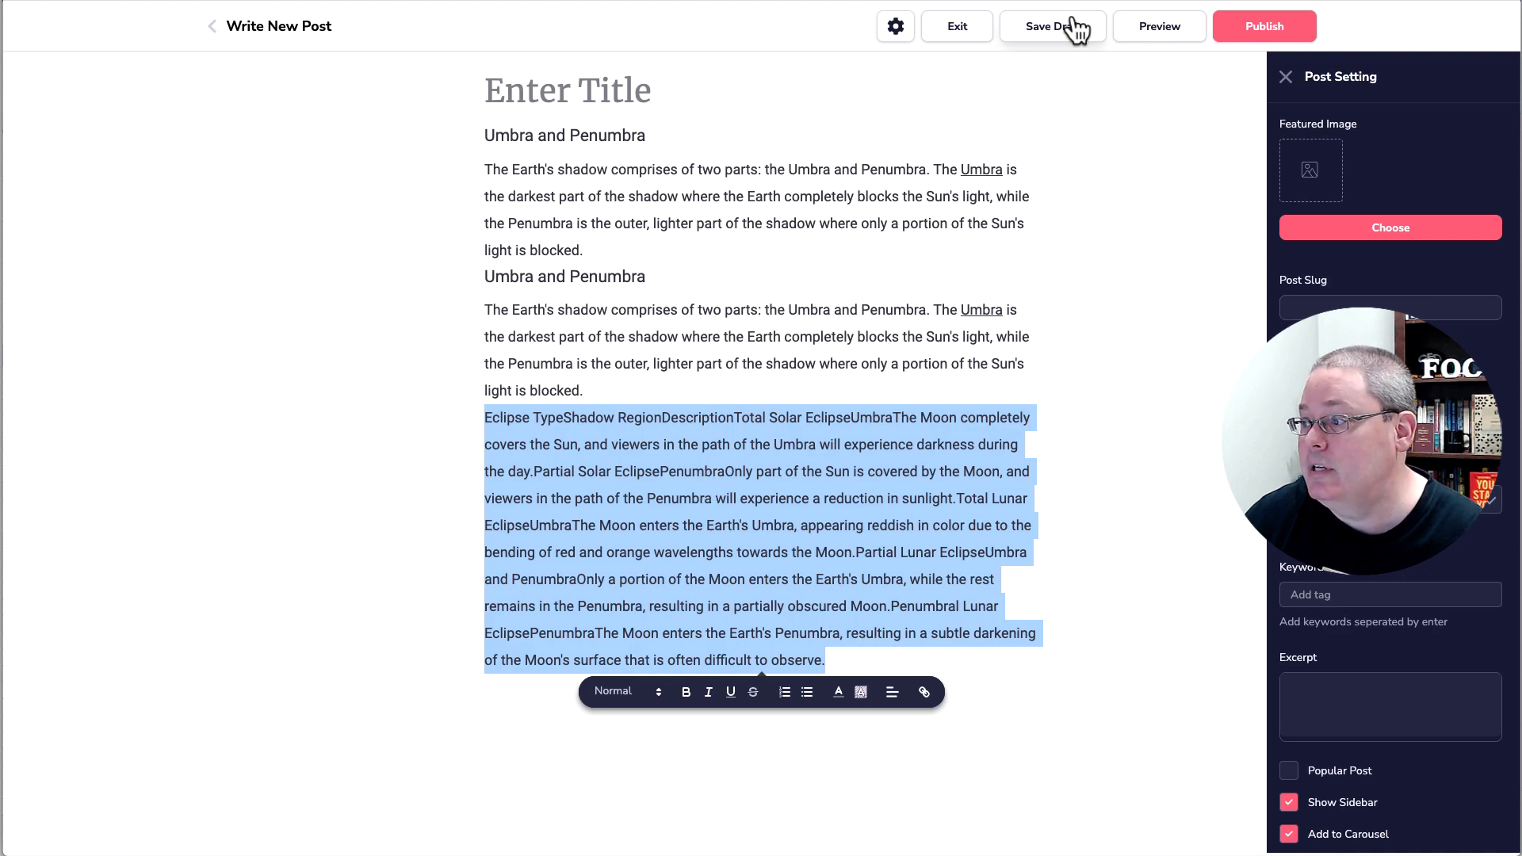
- In the KoalaChat conversation, select the eclipse table prompt text and the HTML code's intro line
key(ctrl+Tab)
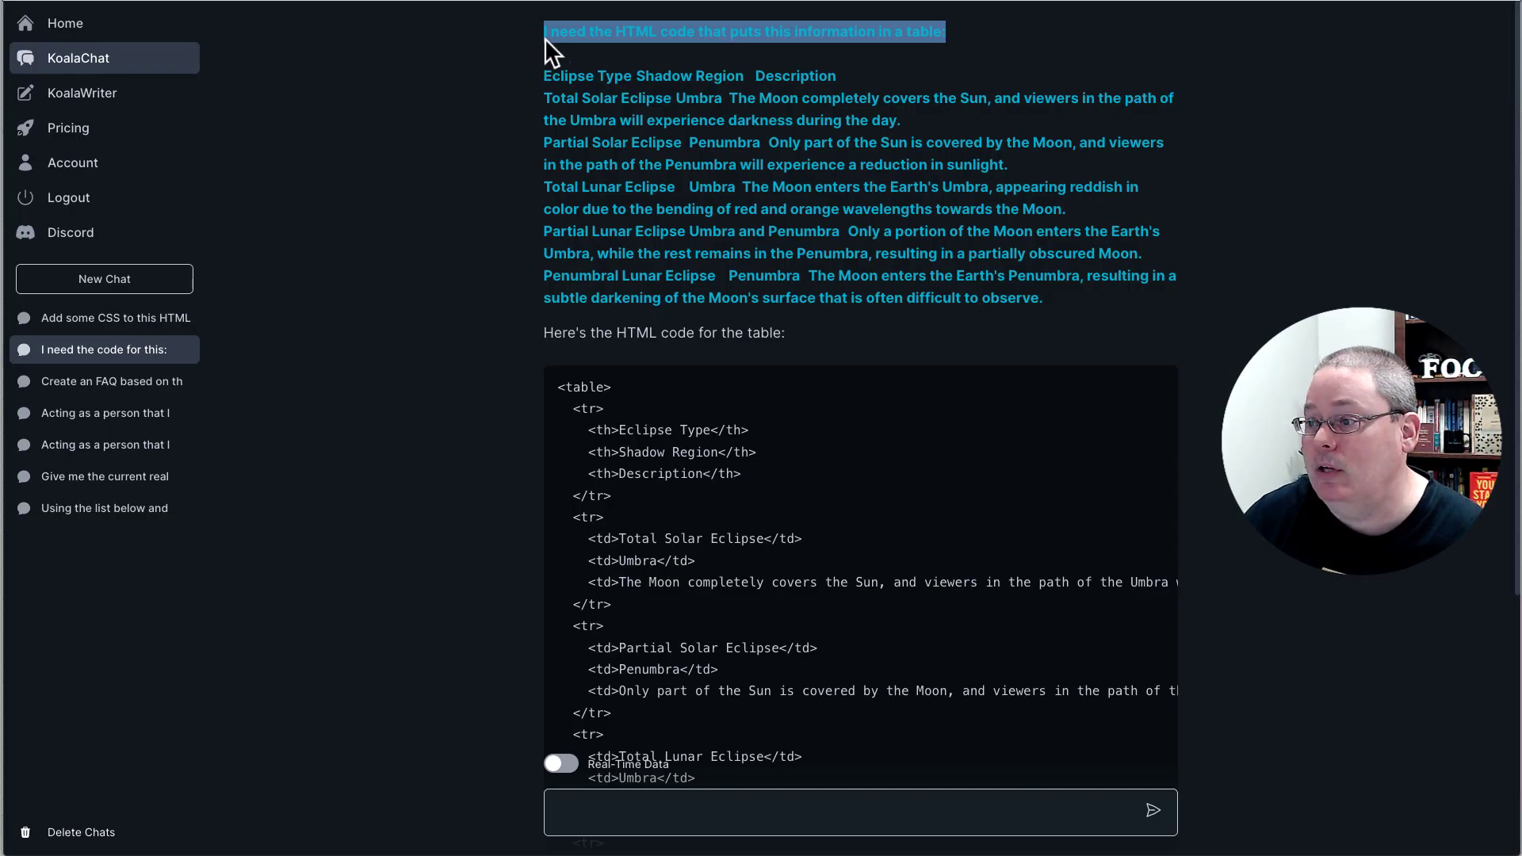
click(969, 32)
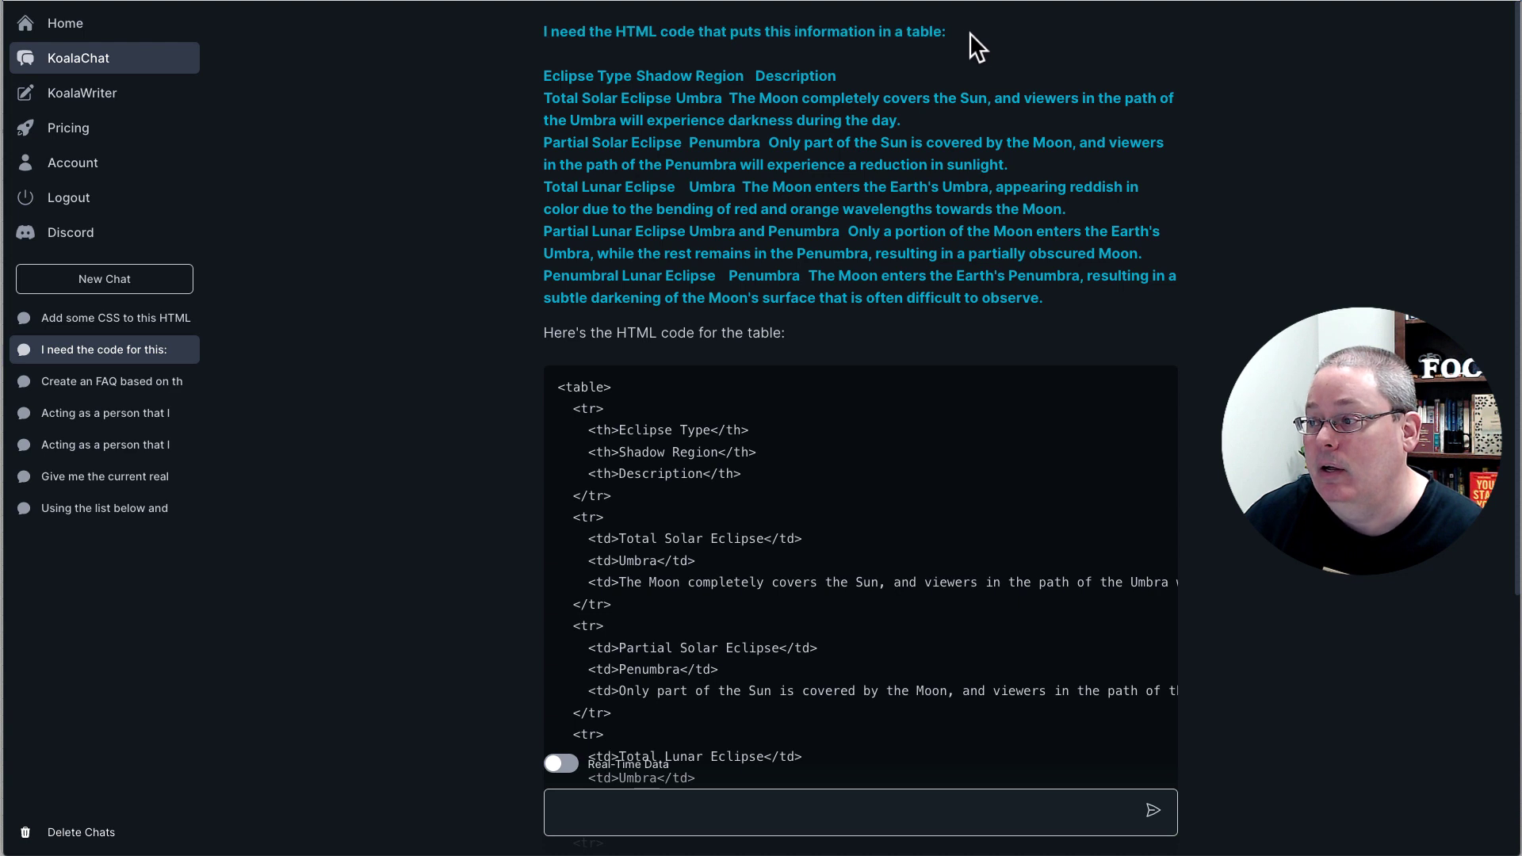
drag(544, 75, 1050, 305)
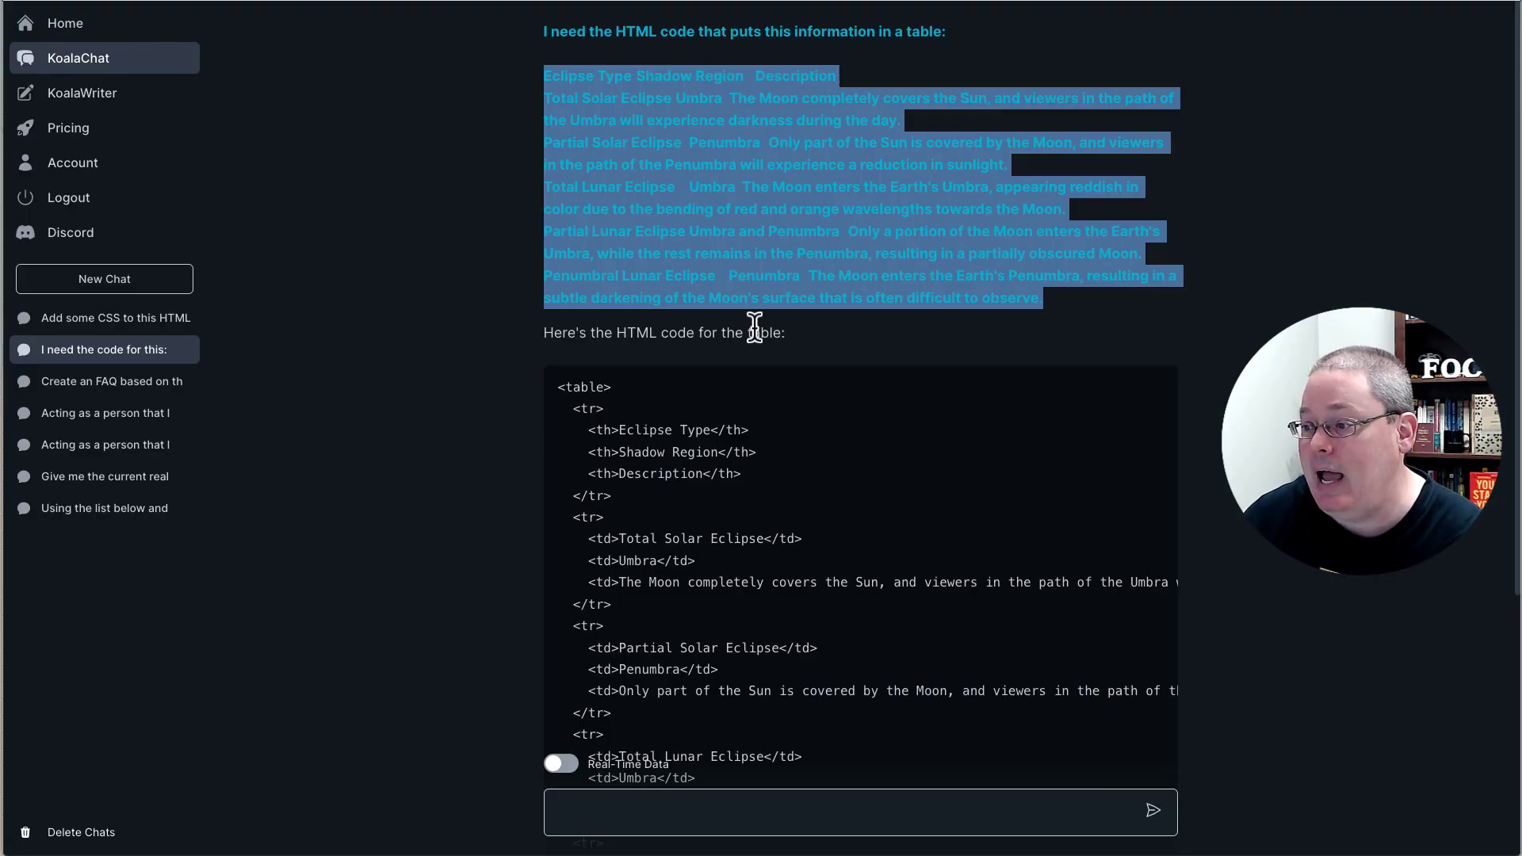
click(542, 333)
drag(543, 334, 780, 327)
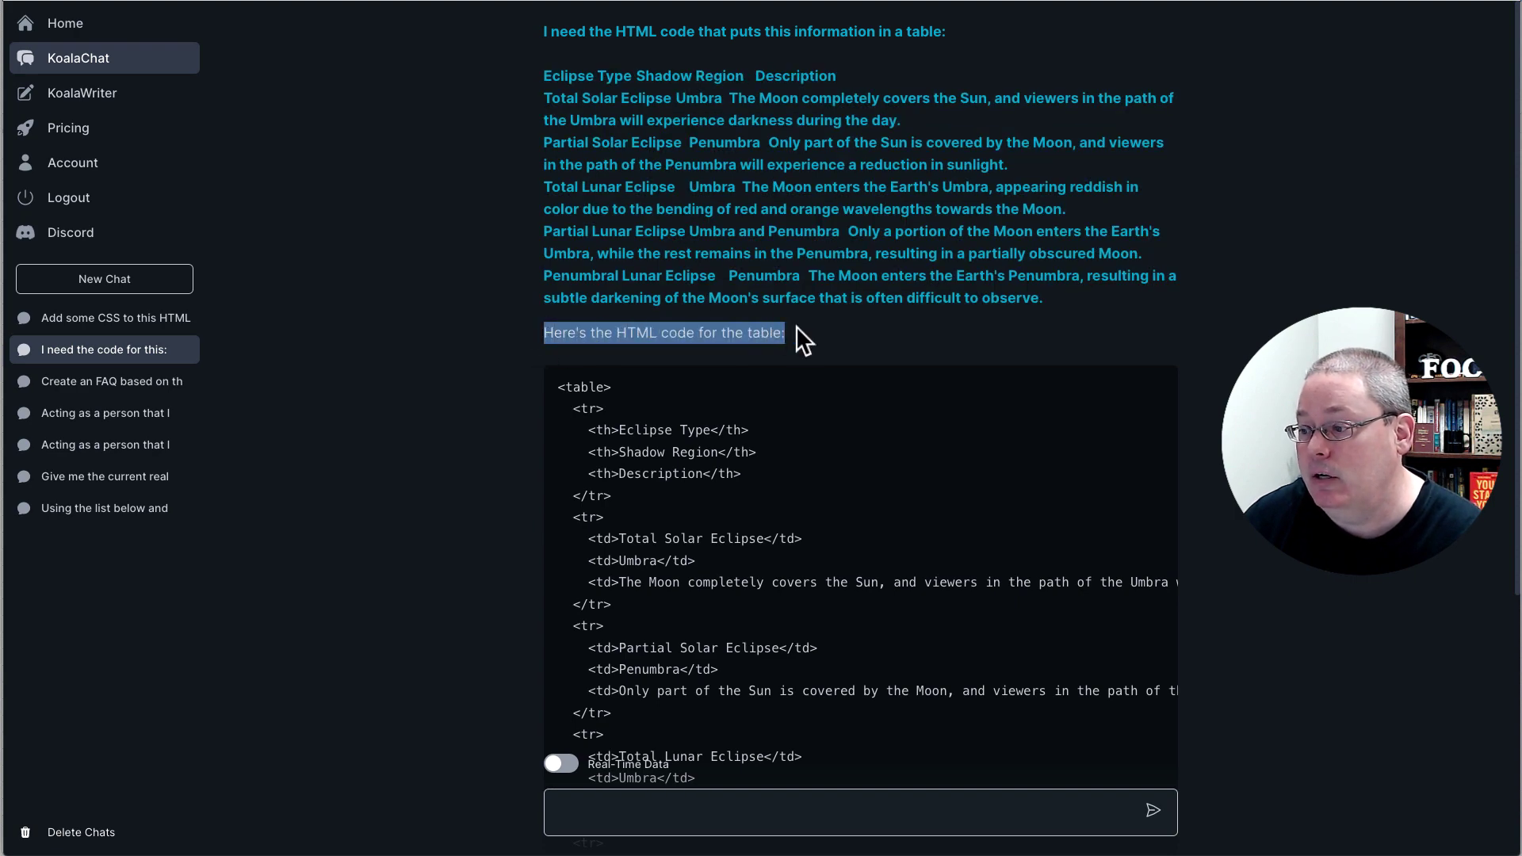
- Copy the generated HTML table code and delete the flattened table text from the blog post
scroll(799, 323, down, 5)
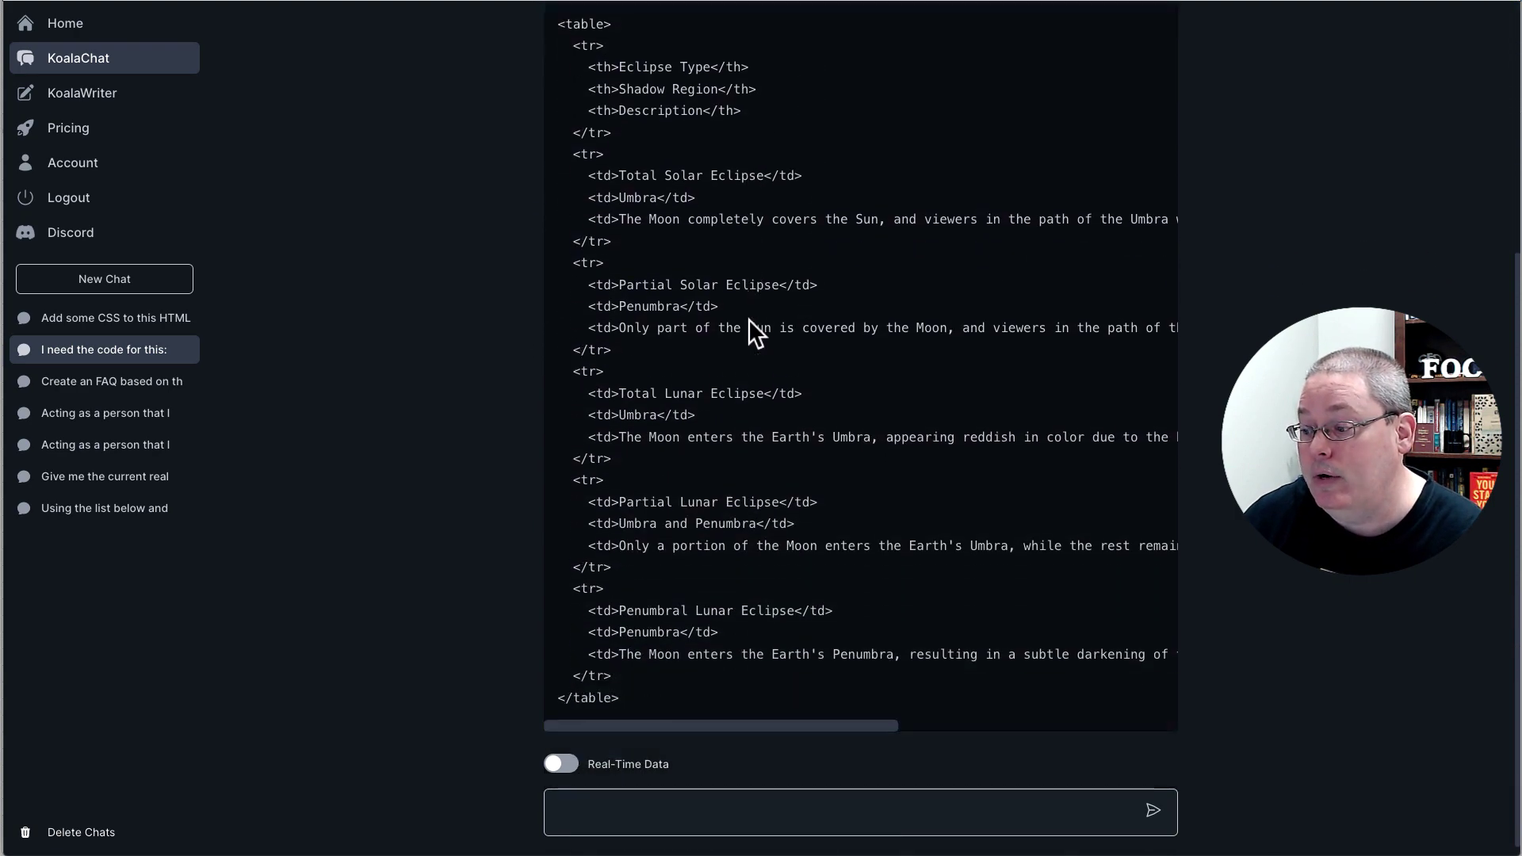
scroll(748, 319, up, 2)
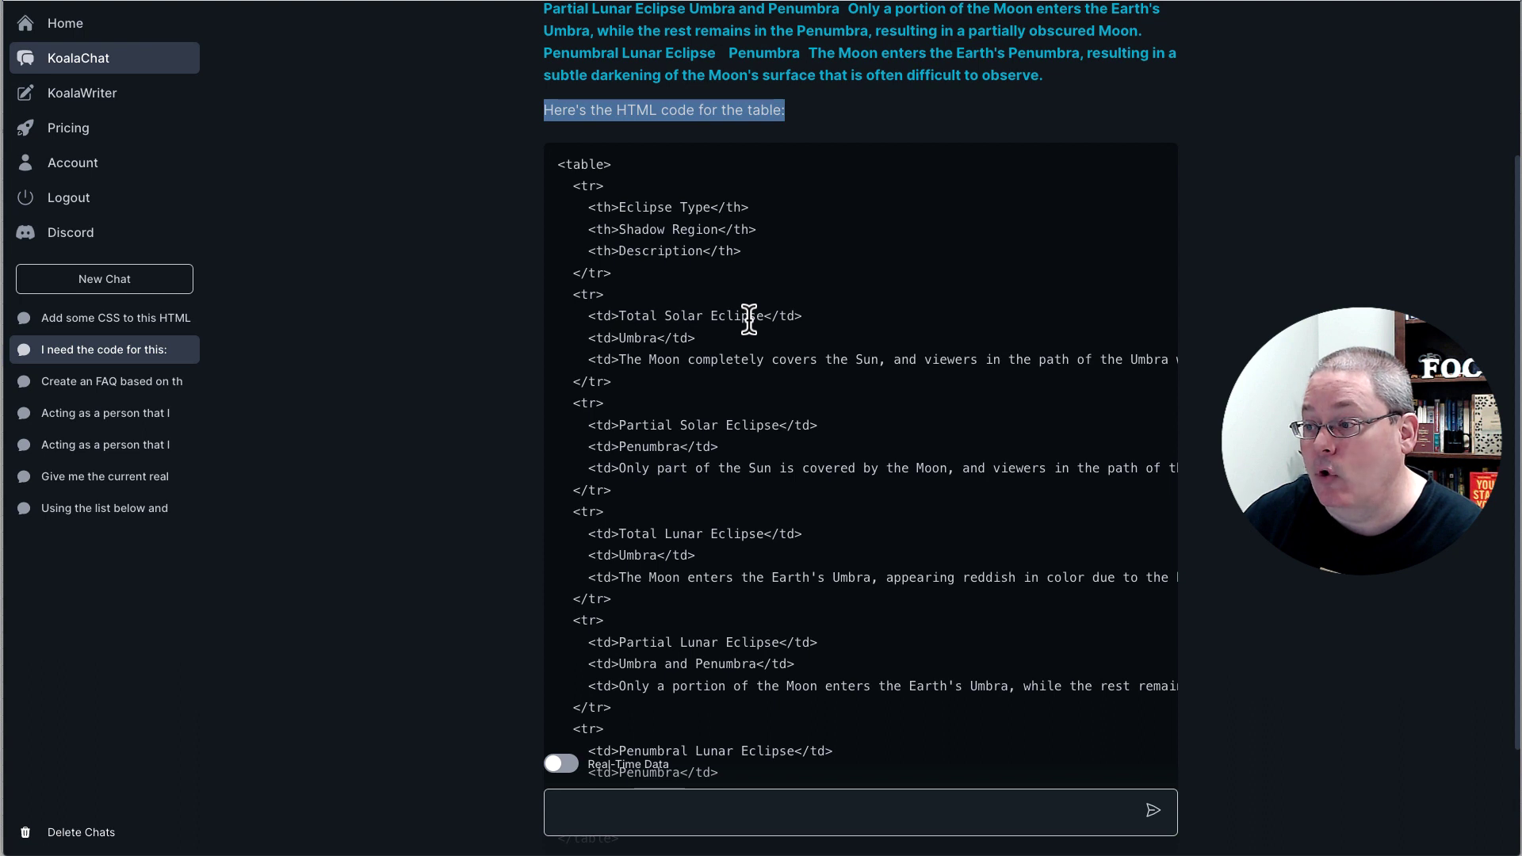
scroll(745, 317, down, 1)
drag(604, 157, 791, 656)
scroll(749, 668, down, 2)
click(669, 686)
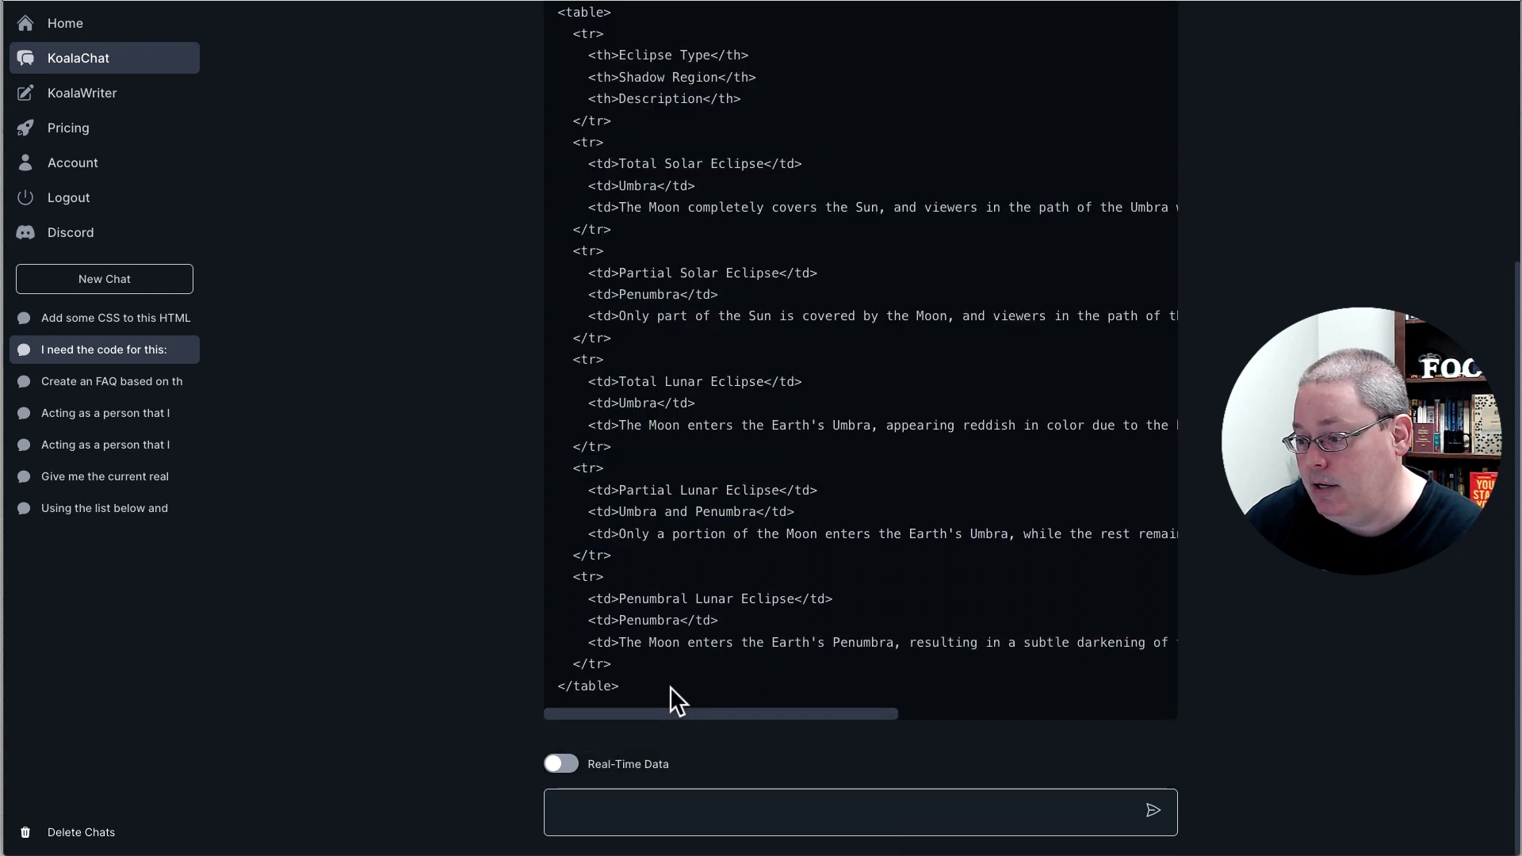
drag(668, 686, 555, 345)
right_click(586, 355)
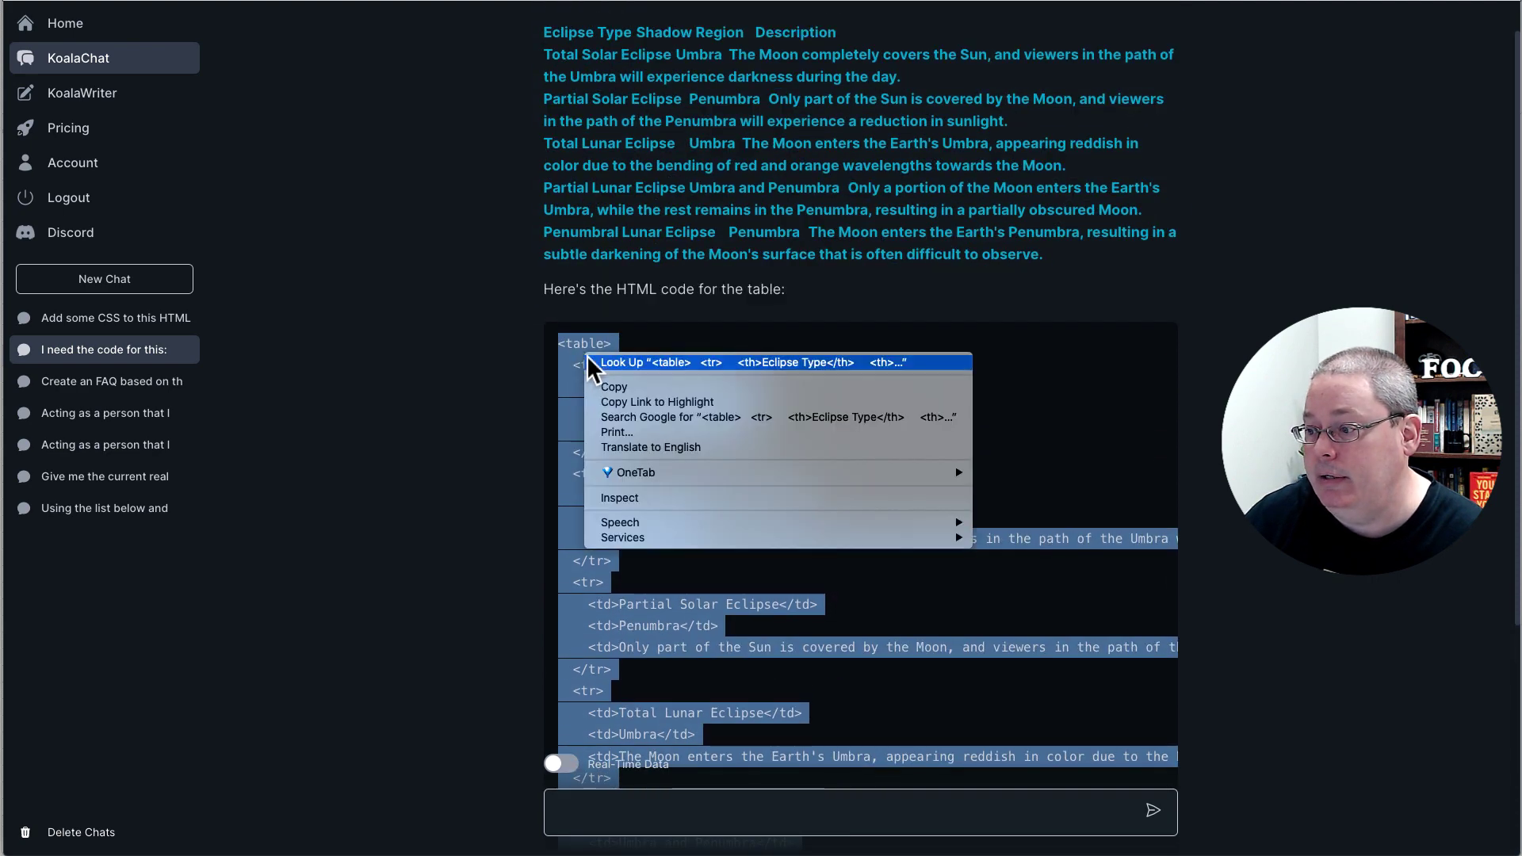
click(618, 386)
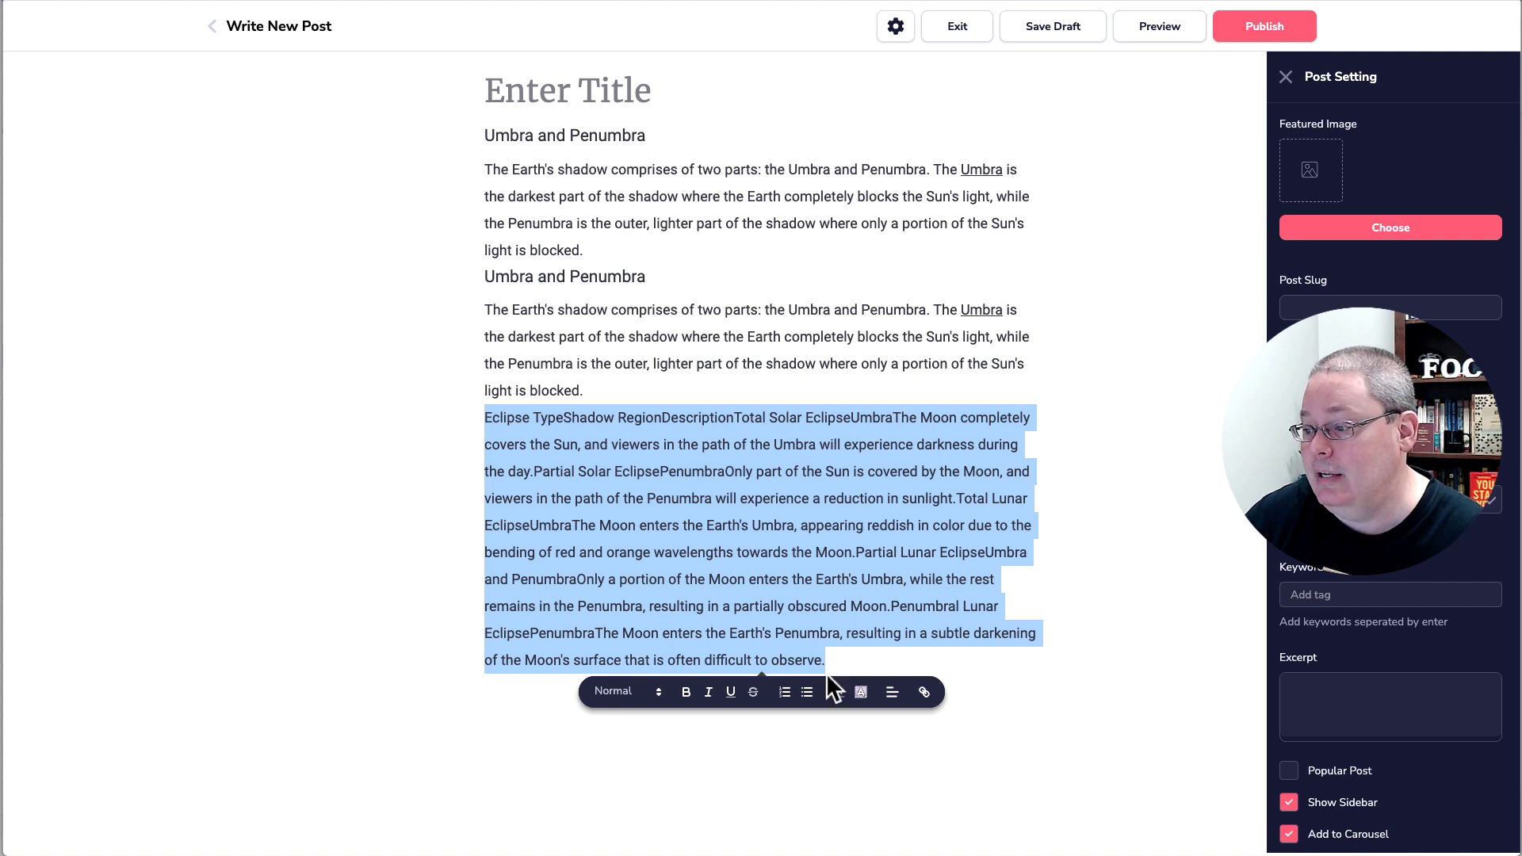
drag(826, 673, 480, 418)
key(BackSpace)
- Paste the copied HTML table code into an Add Embed HTML block below the paragraph and confirm
click(462, 414)
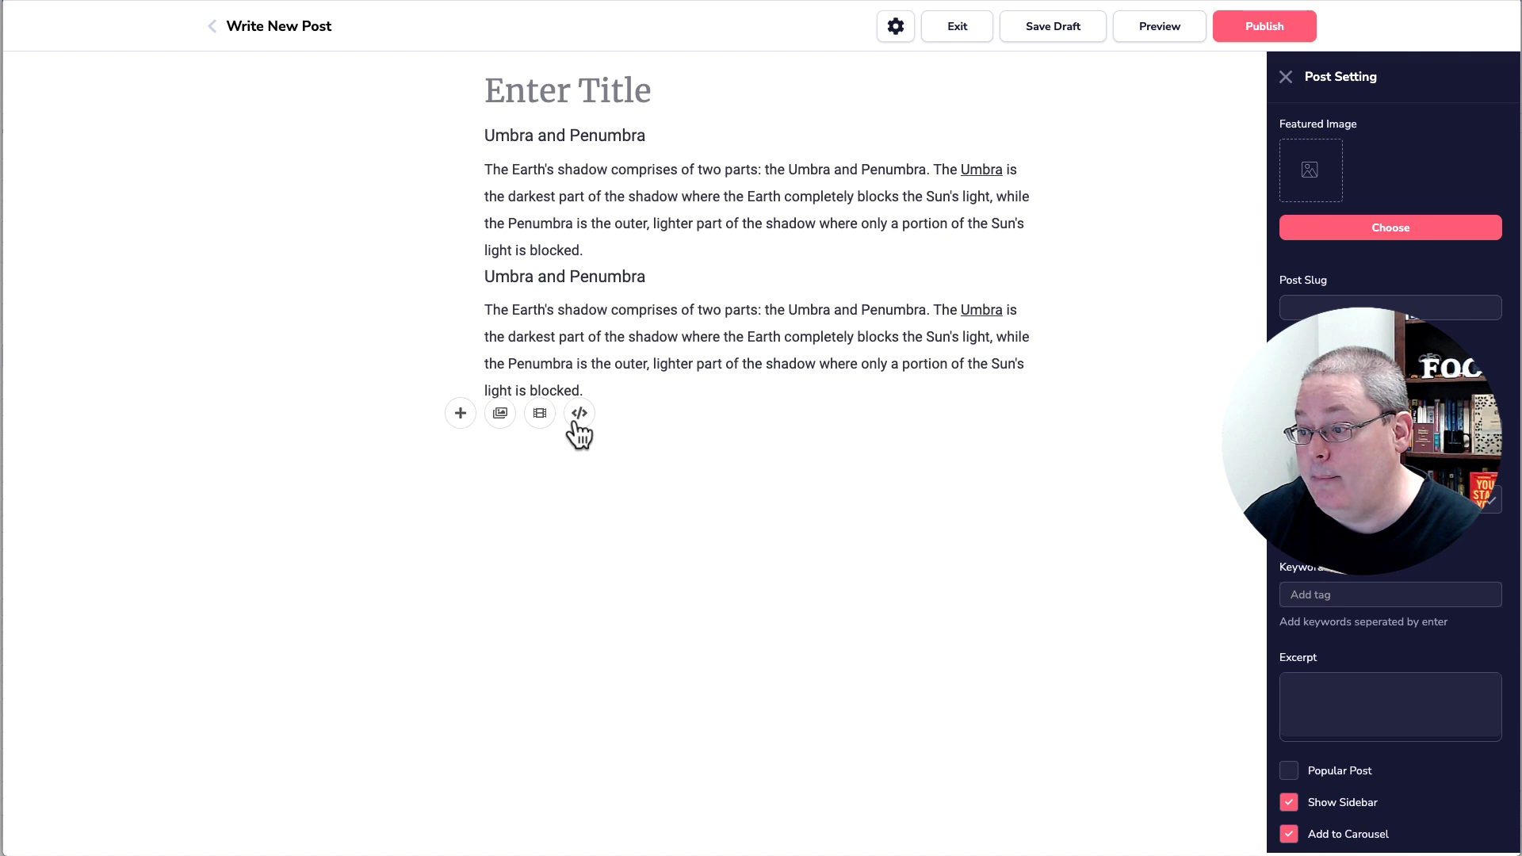
click(578, 414)
click(617, 405)
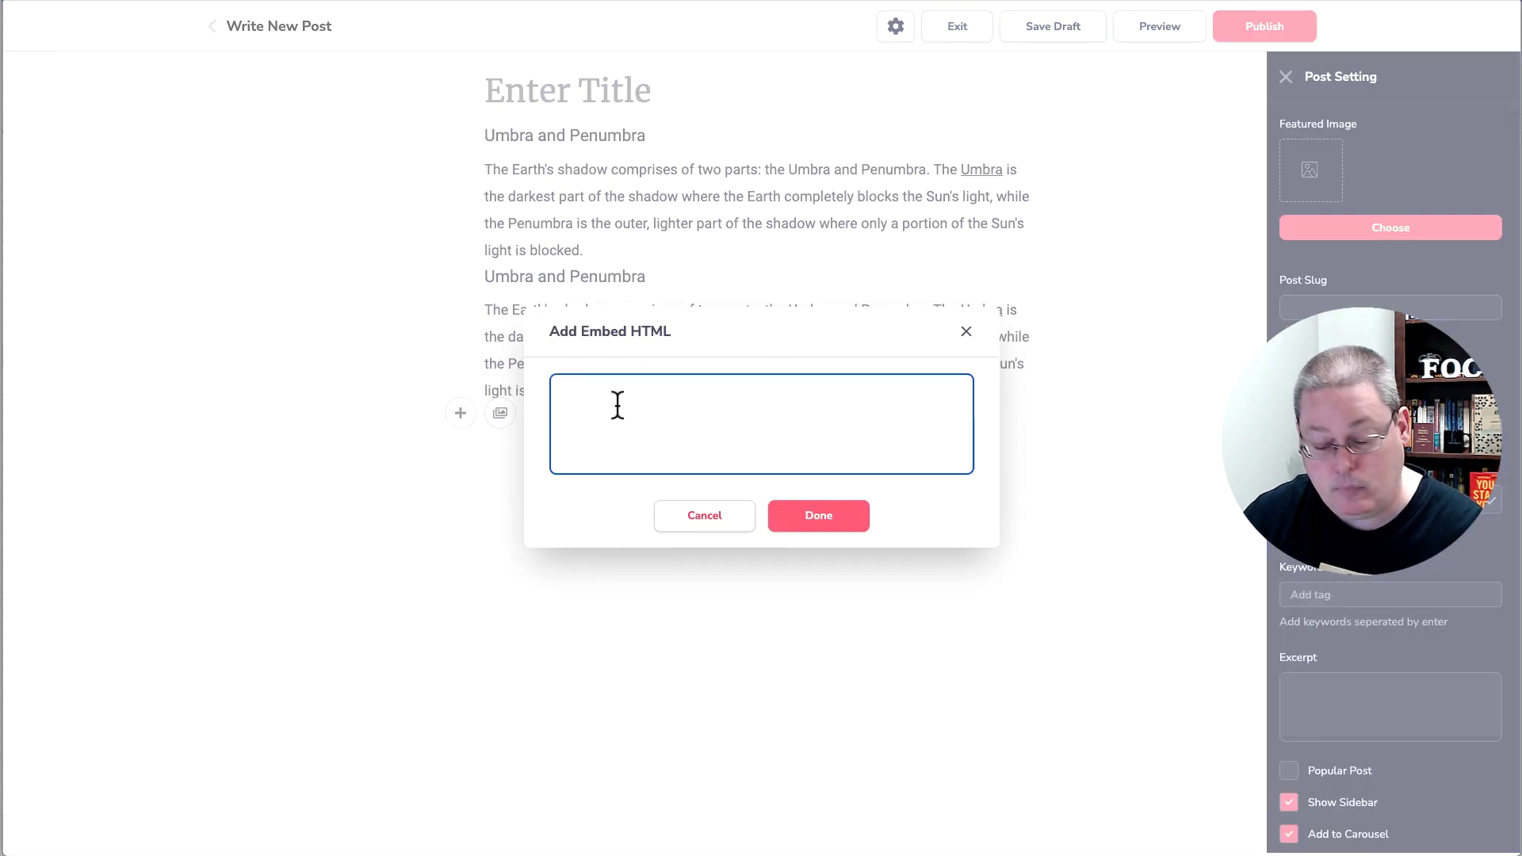
key(ctrl+v)
click(808, 512)
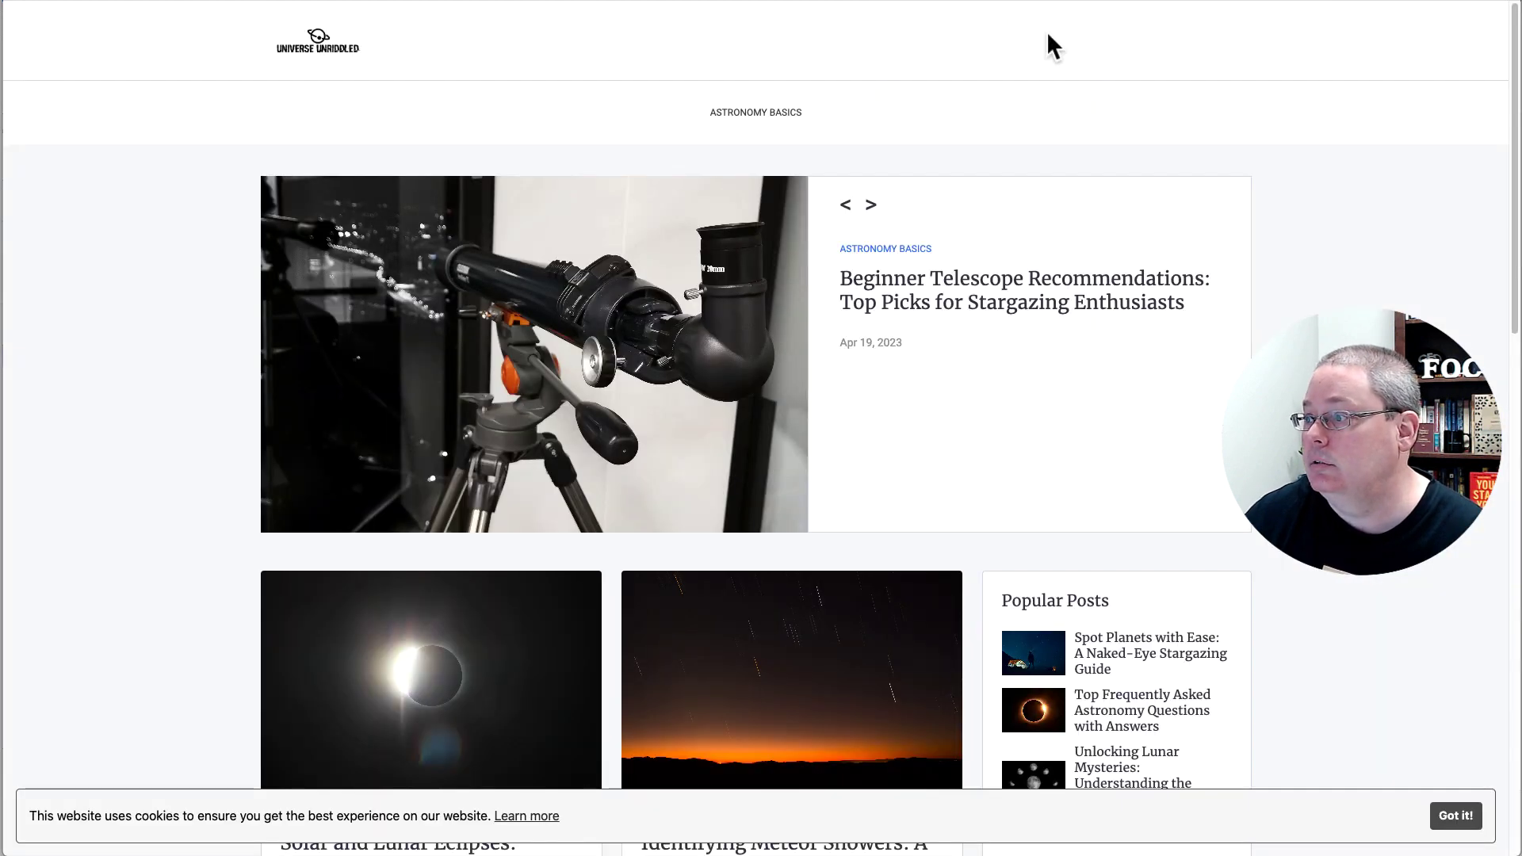
- Open the live 'Solar and Lunar Eclipses' post from the homepage and scroll to the Umbra and Penumbra table
scroll(1050, 415, down, 3)
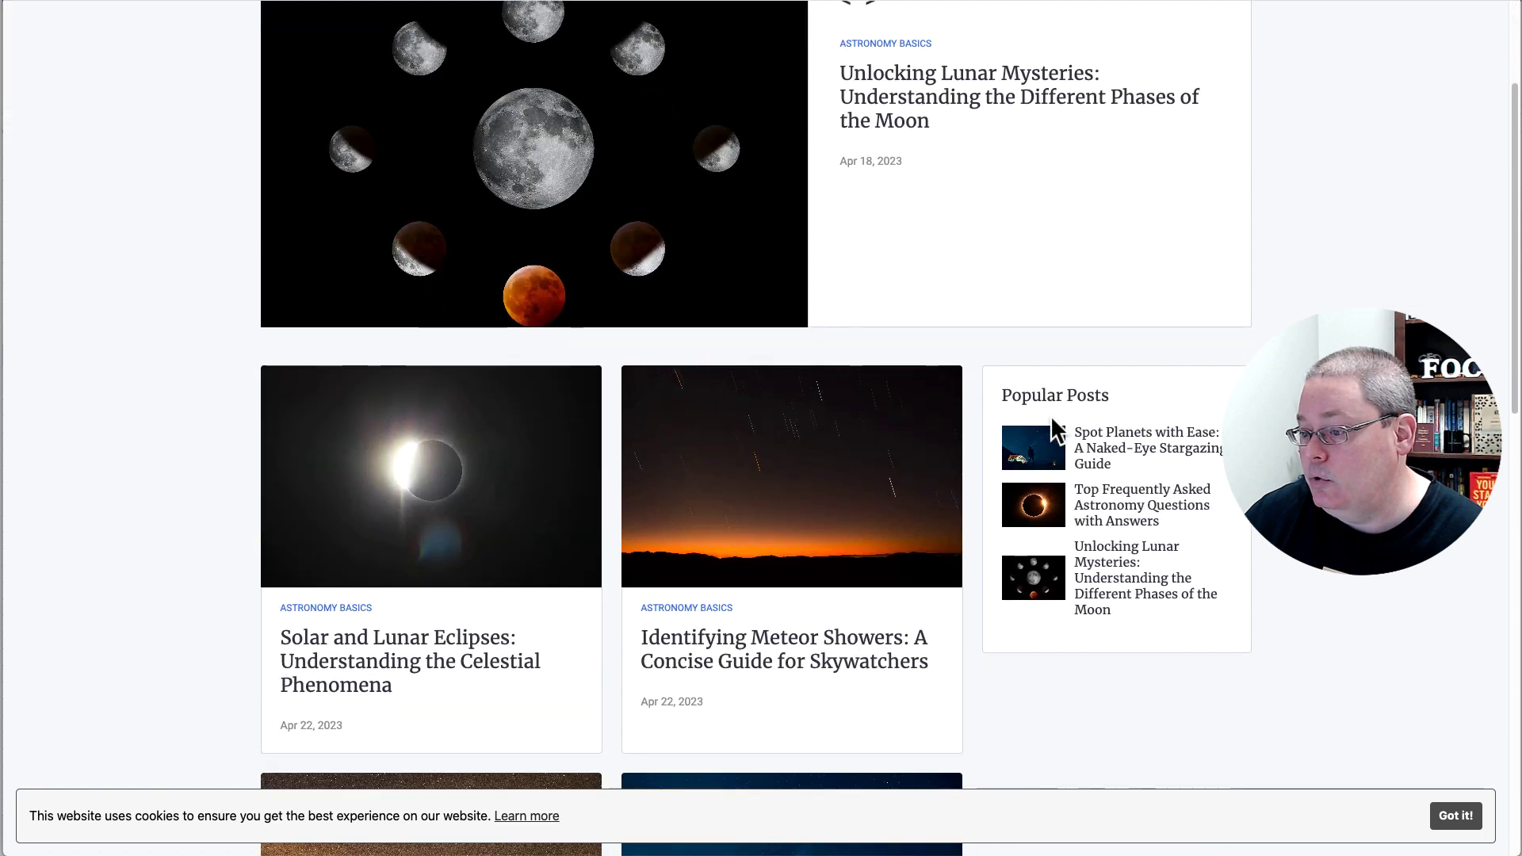
click(445, 659)
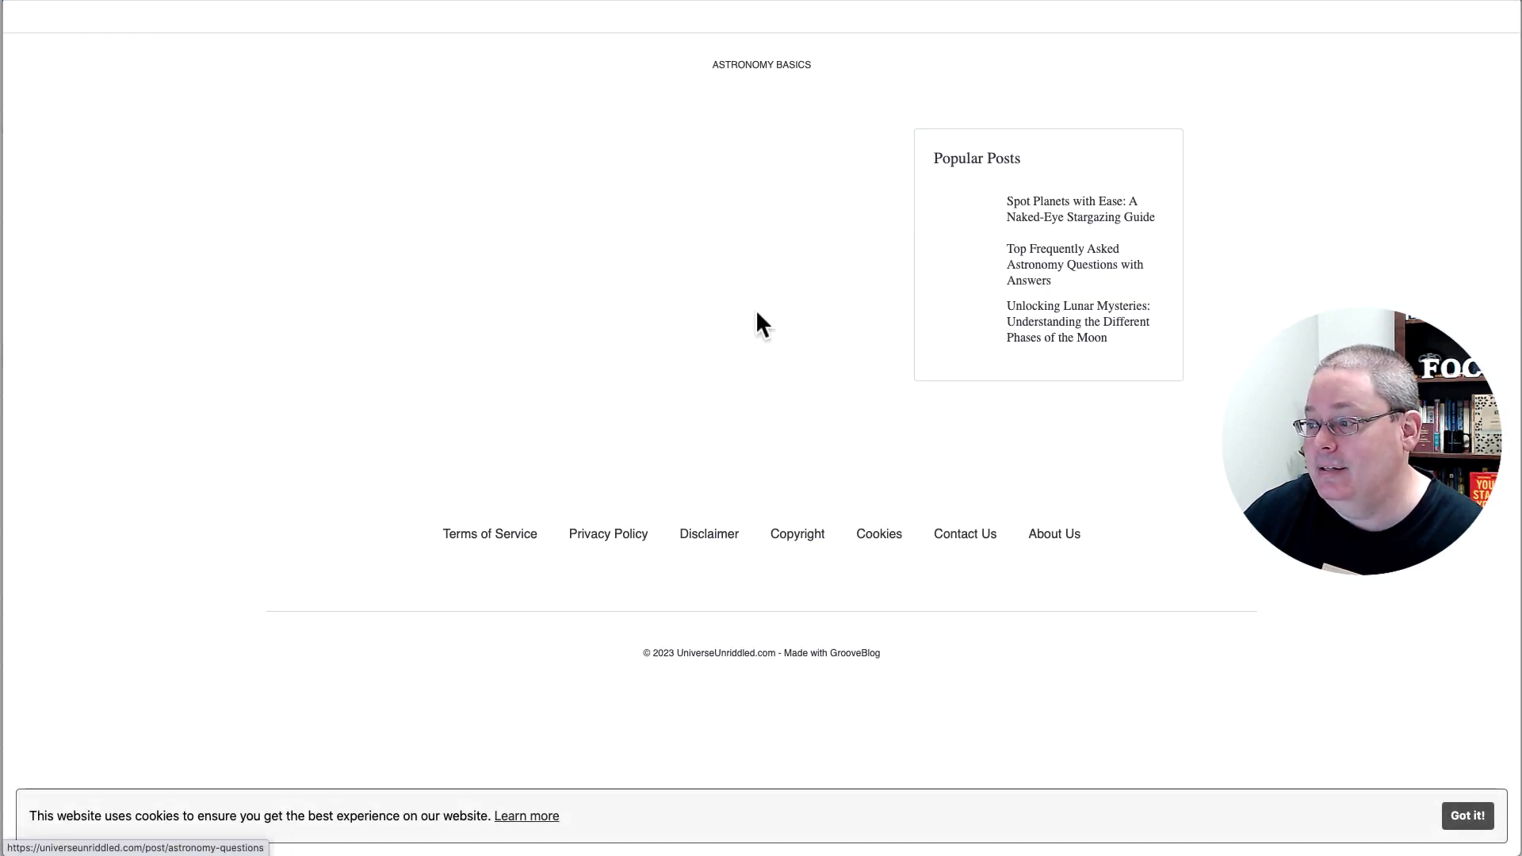
scroll(709, 351, down, 10)
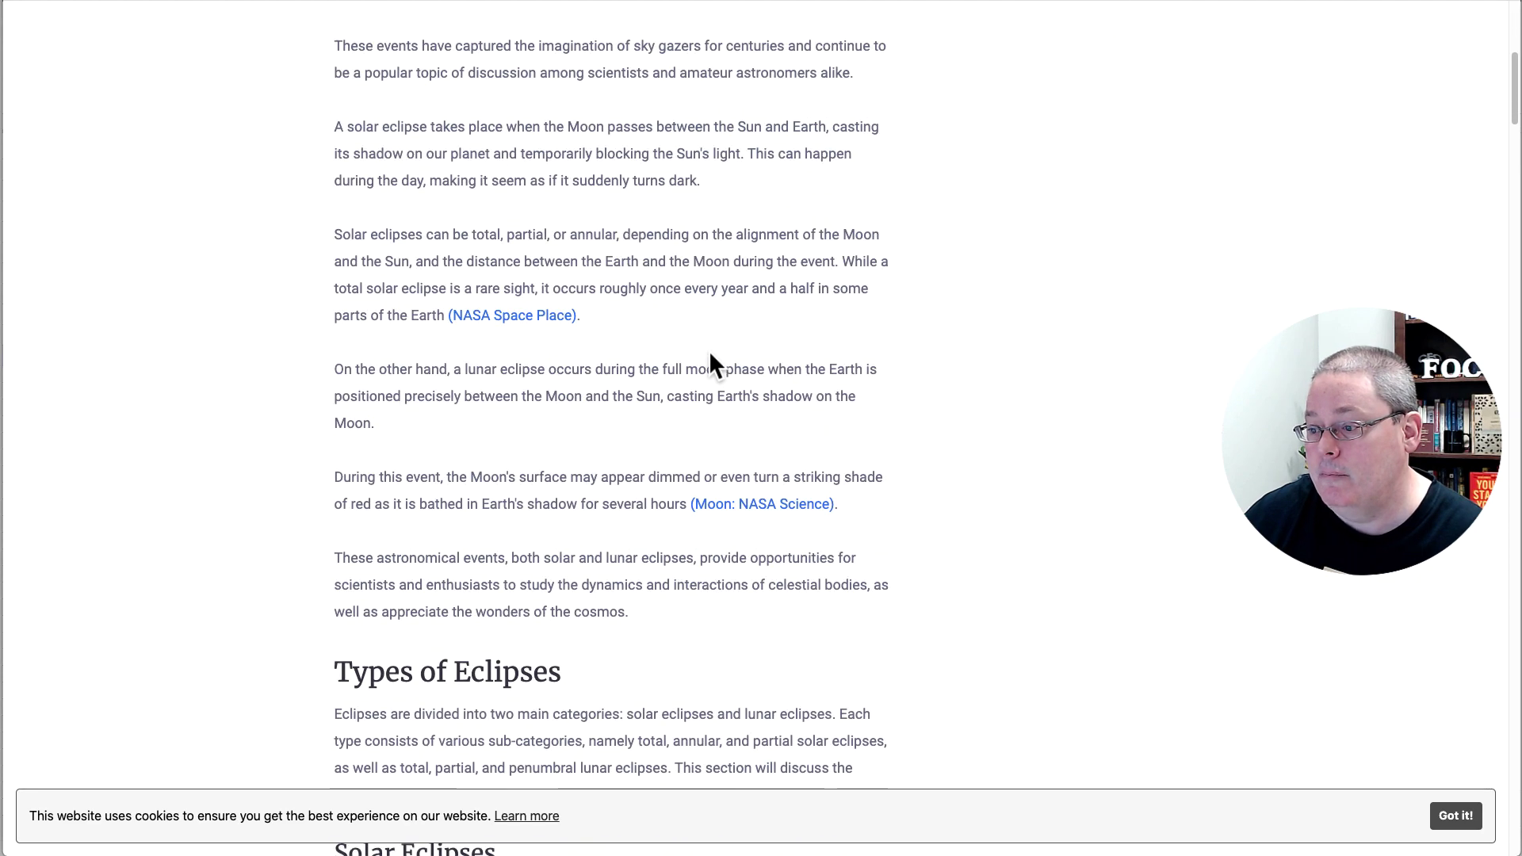
scroll(710, 356, down, 15)
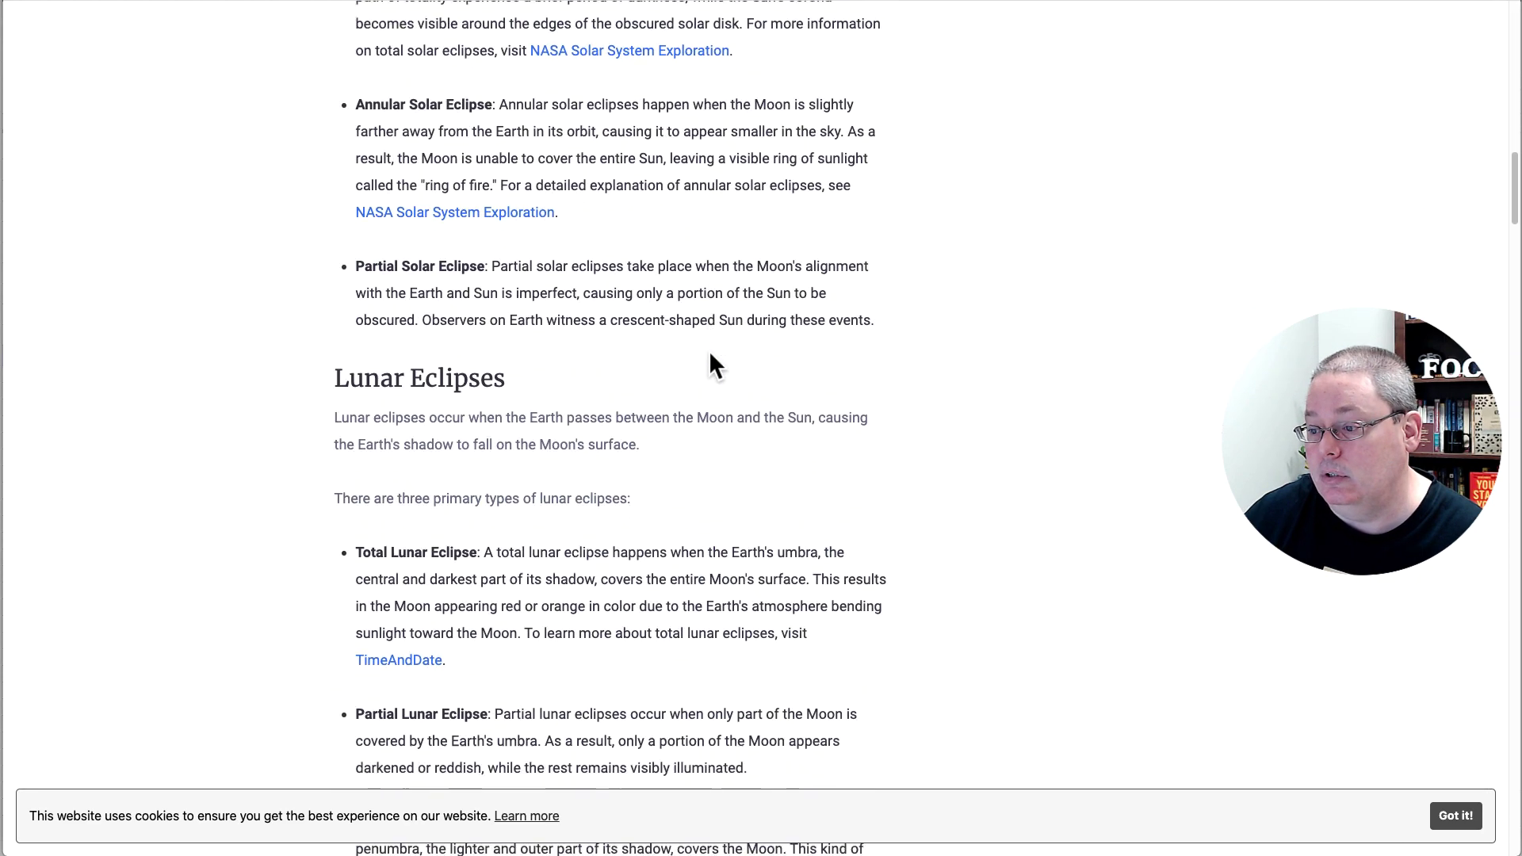
scroll(710, 356, down, 13)
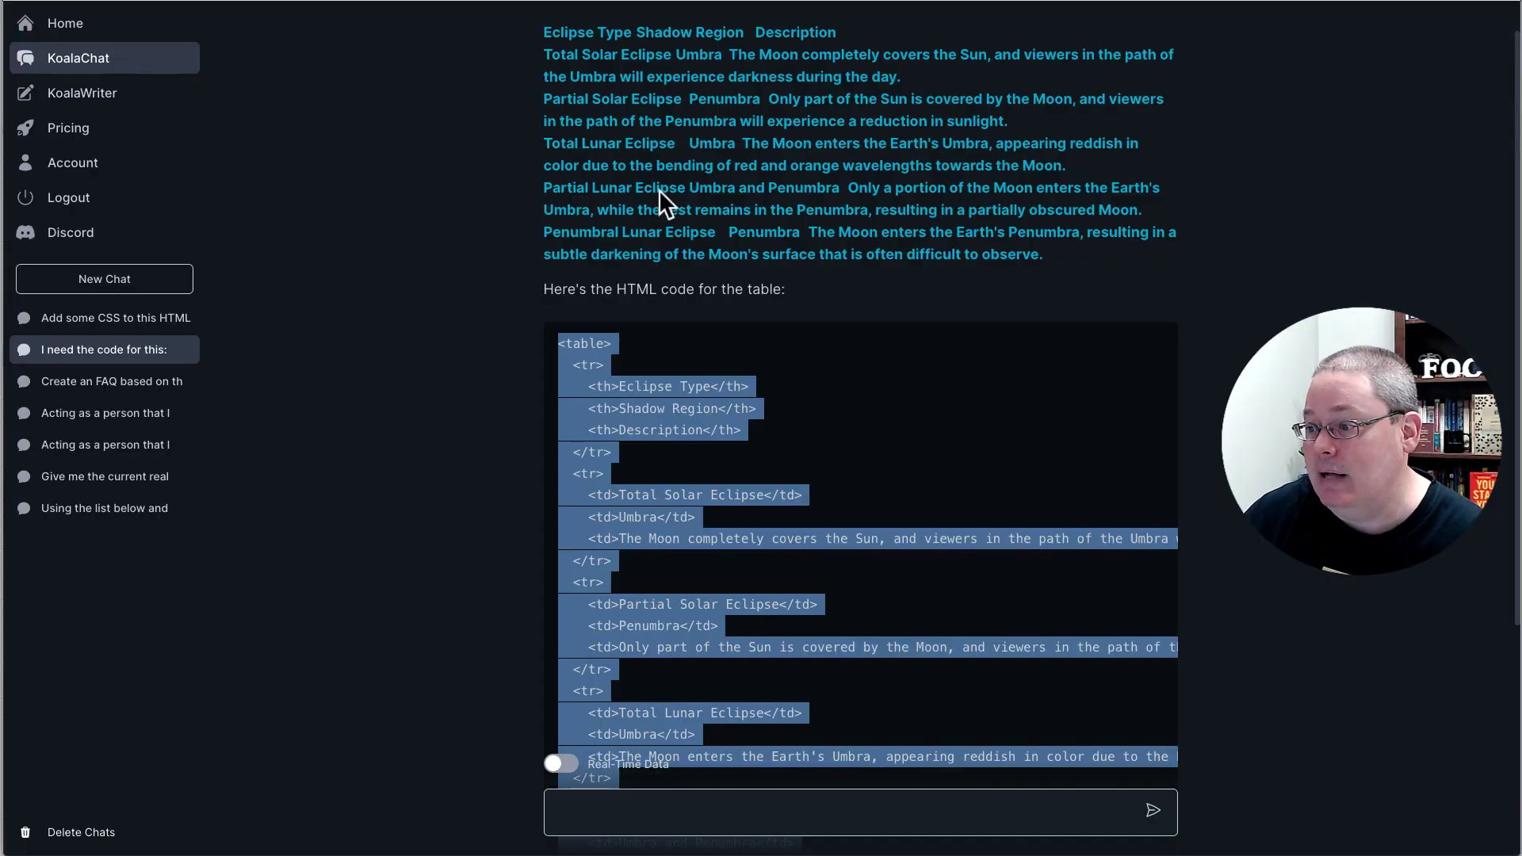
- Select the table request line, then reopen the CSS chat and select the opening line of its answer
scroll(661, 304, up, 1)
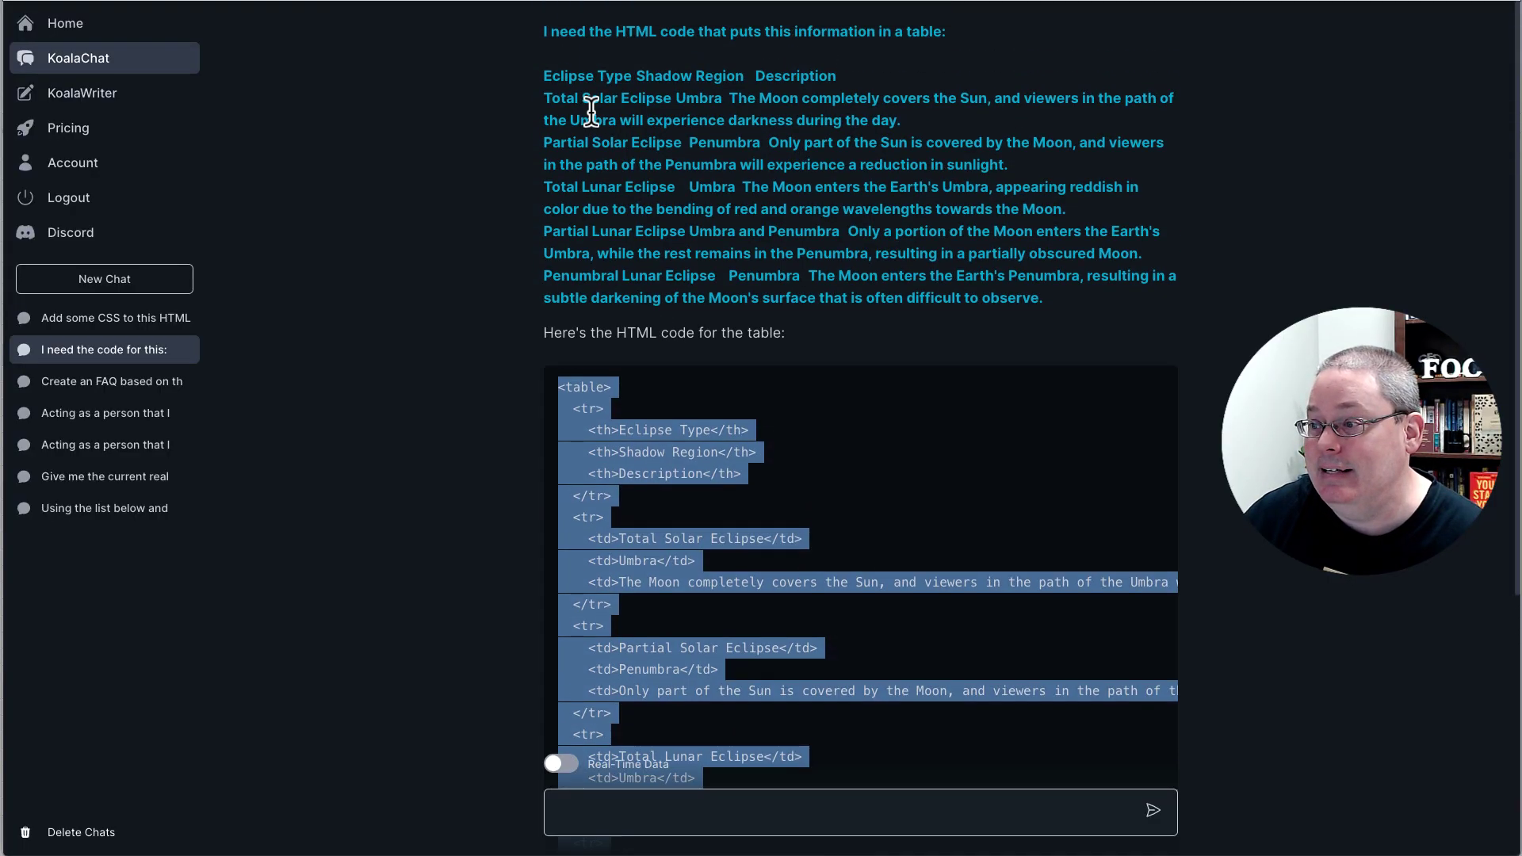
click(545, 34)
triple_click(911, 31)
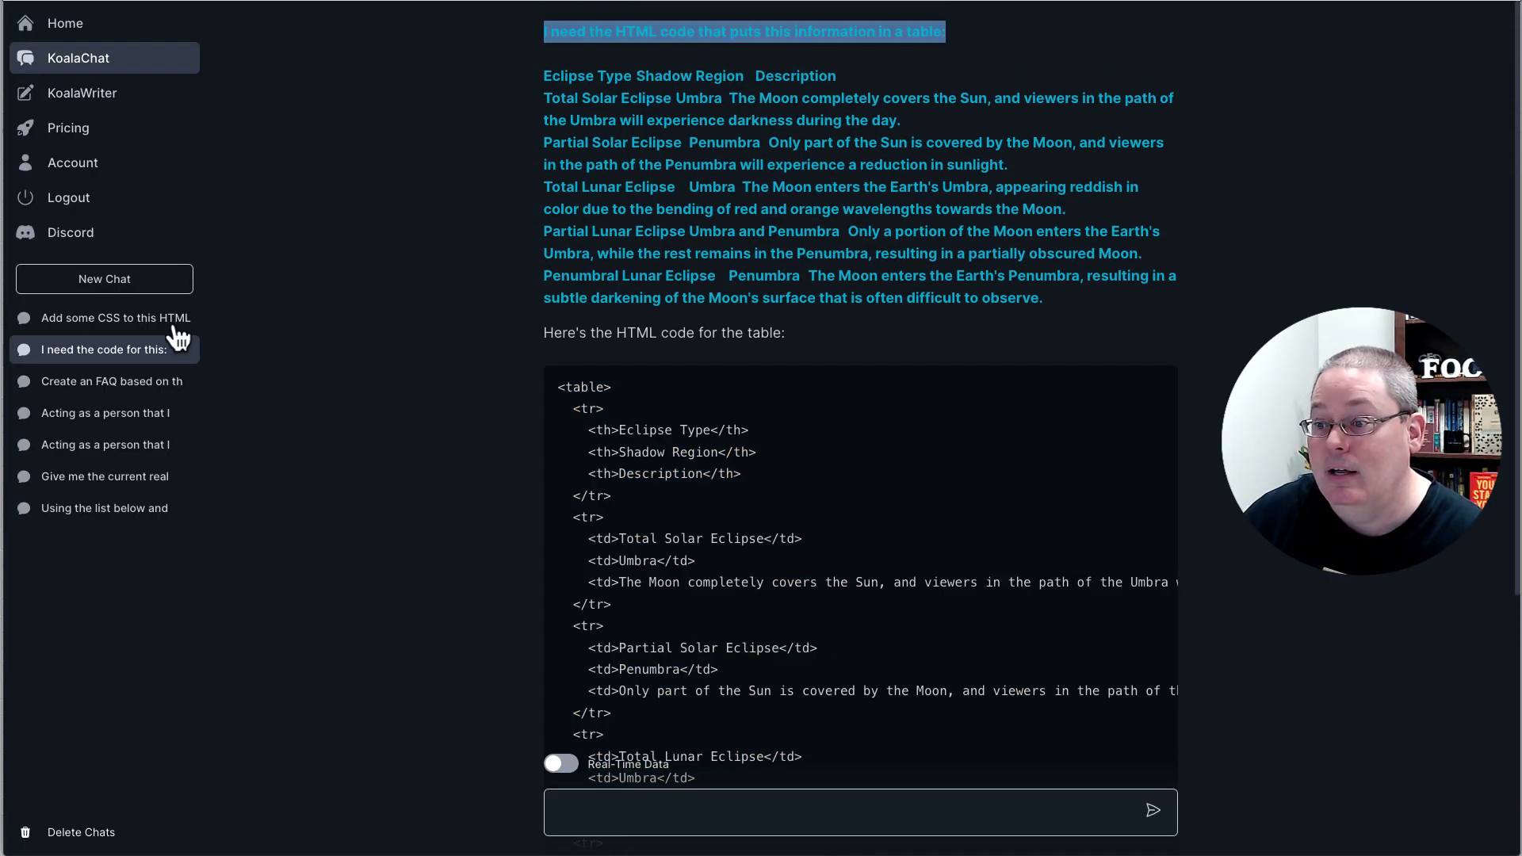
click(118, 332)
scroll(752, 253, up, 10)
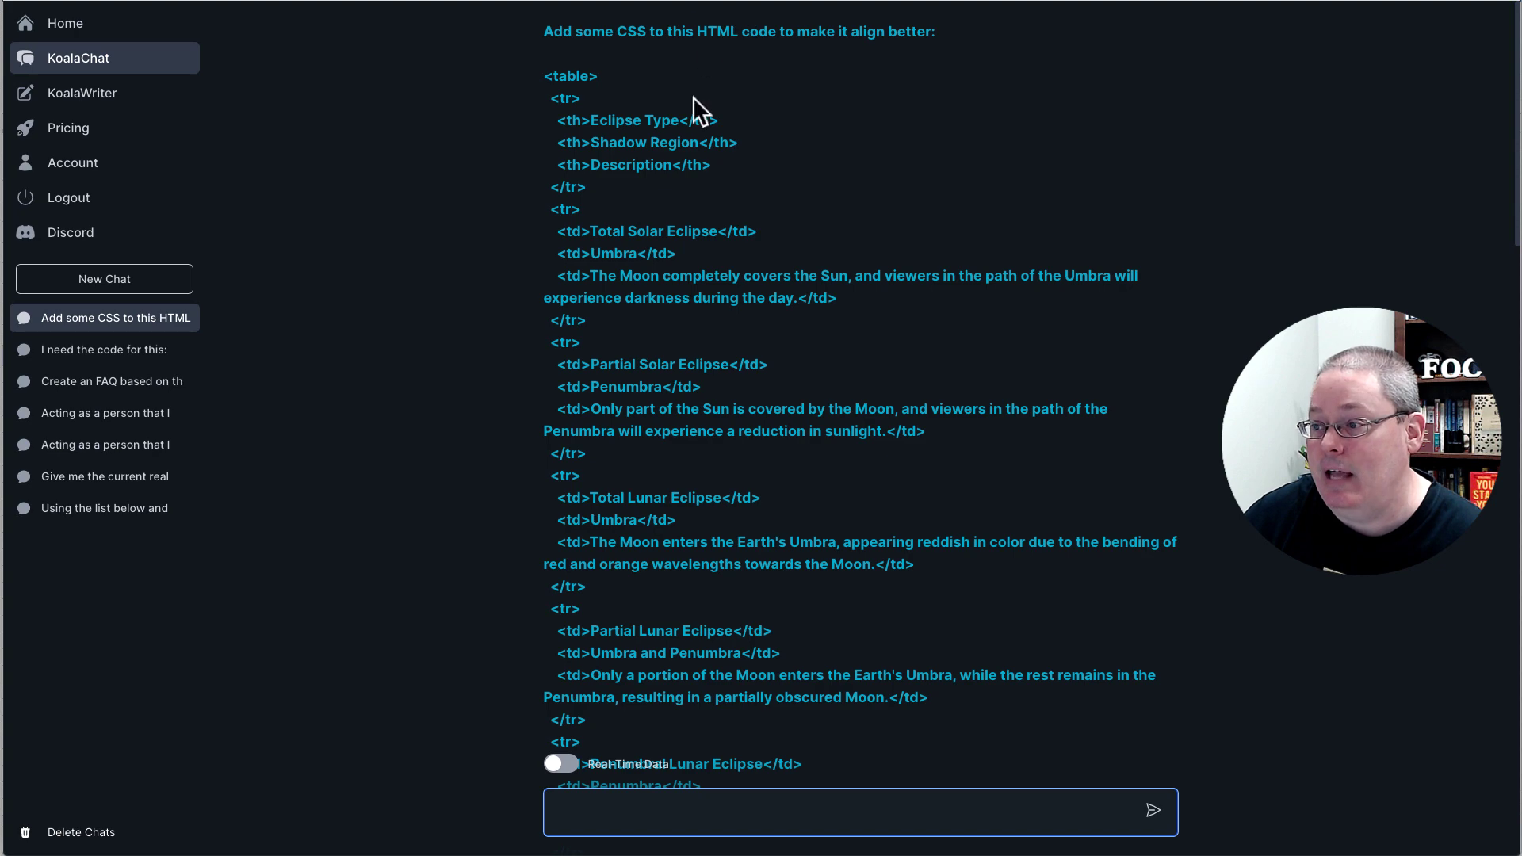
scroll(683, 192, down, 2)
scroll(683, 192, down, 8)
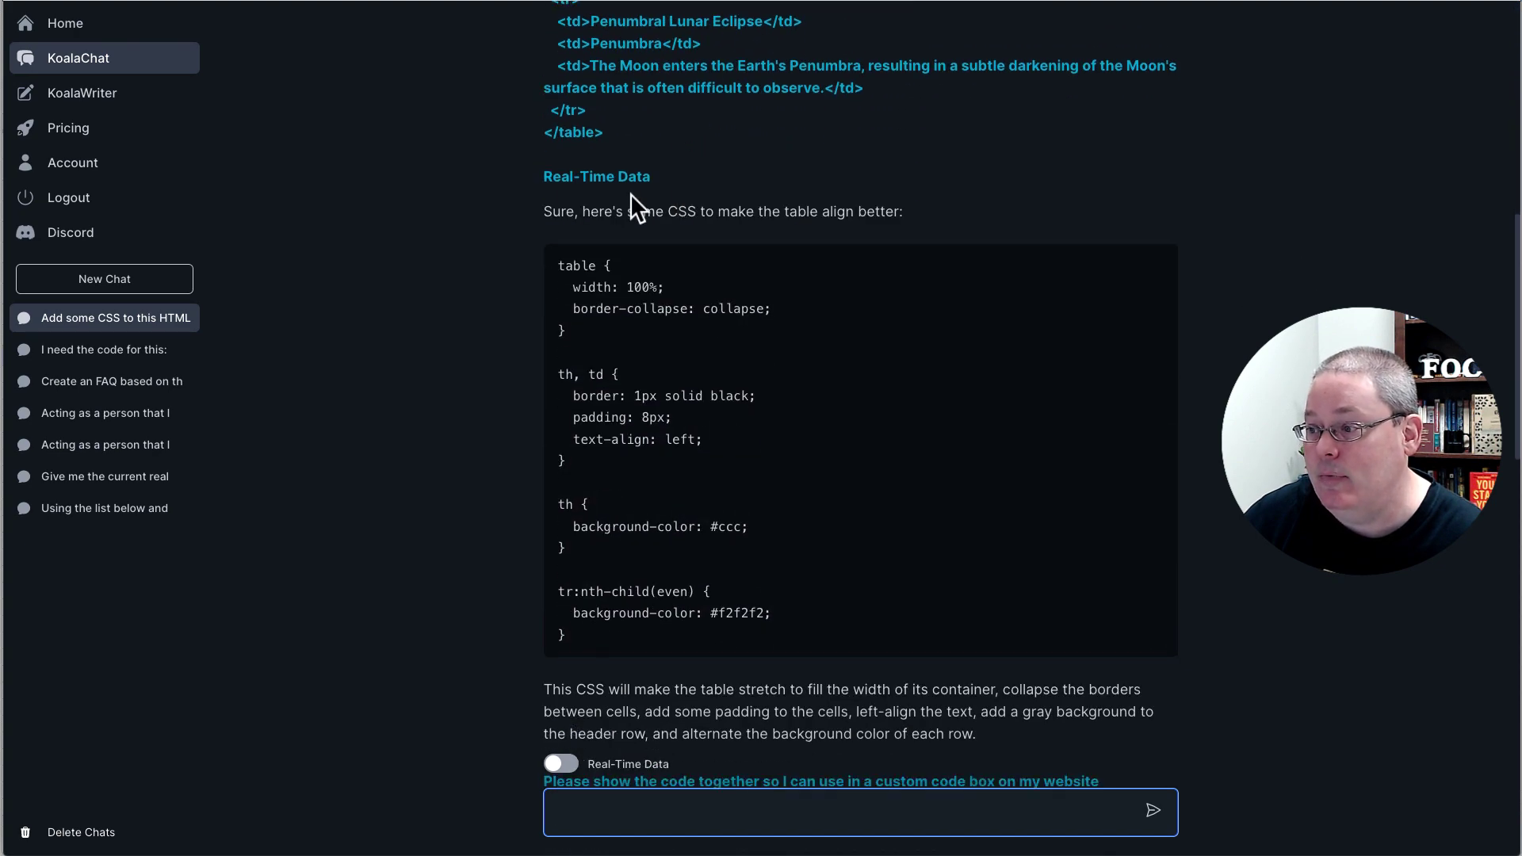
drag(542, 212, 889, 210)
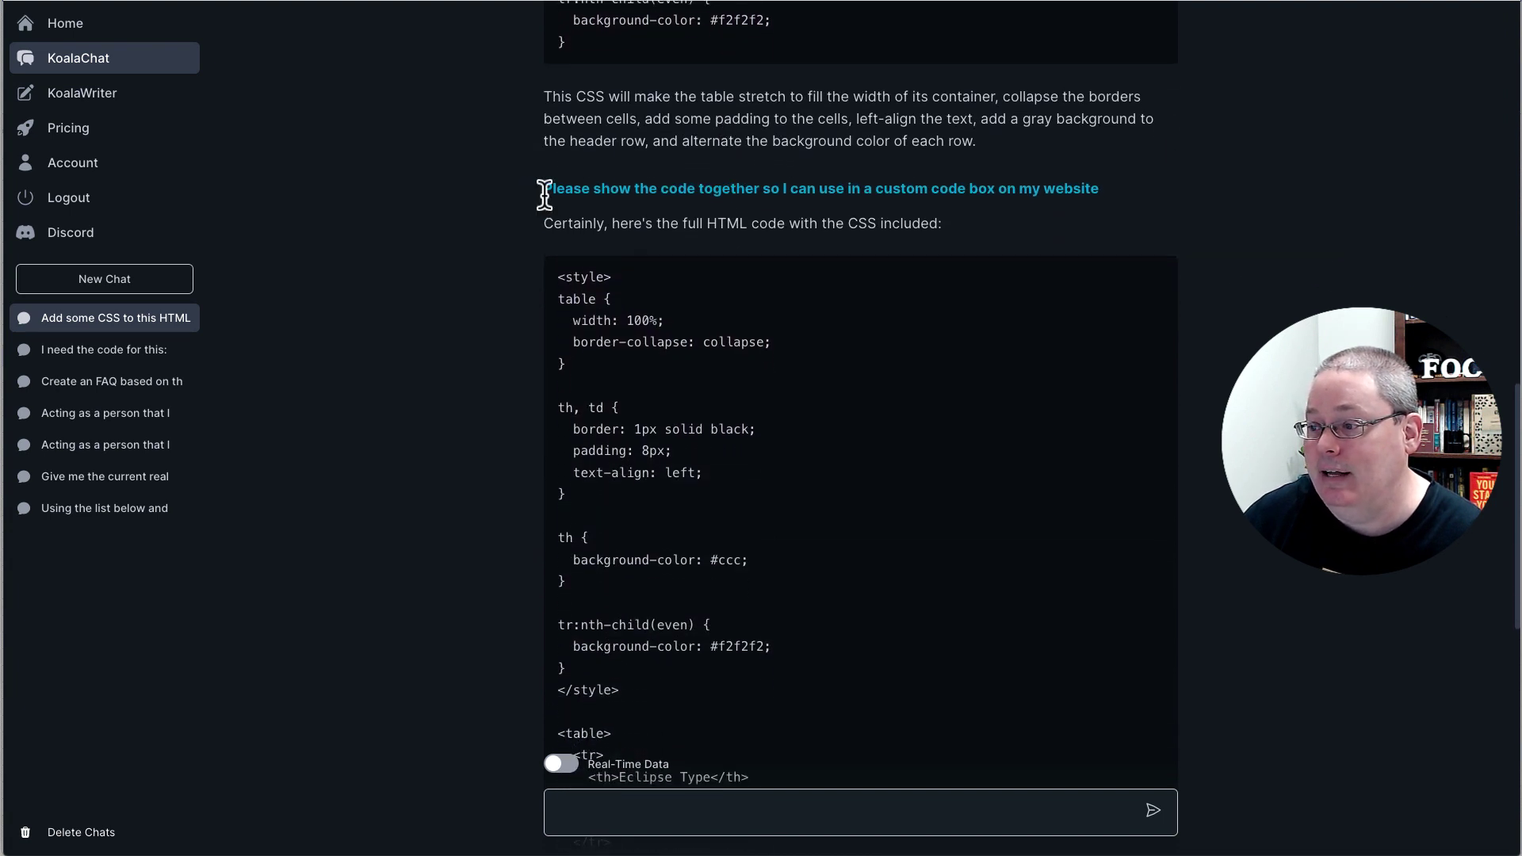
- Select the combined code from <style> to </table> in the latest answer and copy it
scroll(545, 194, up, 1)
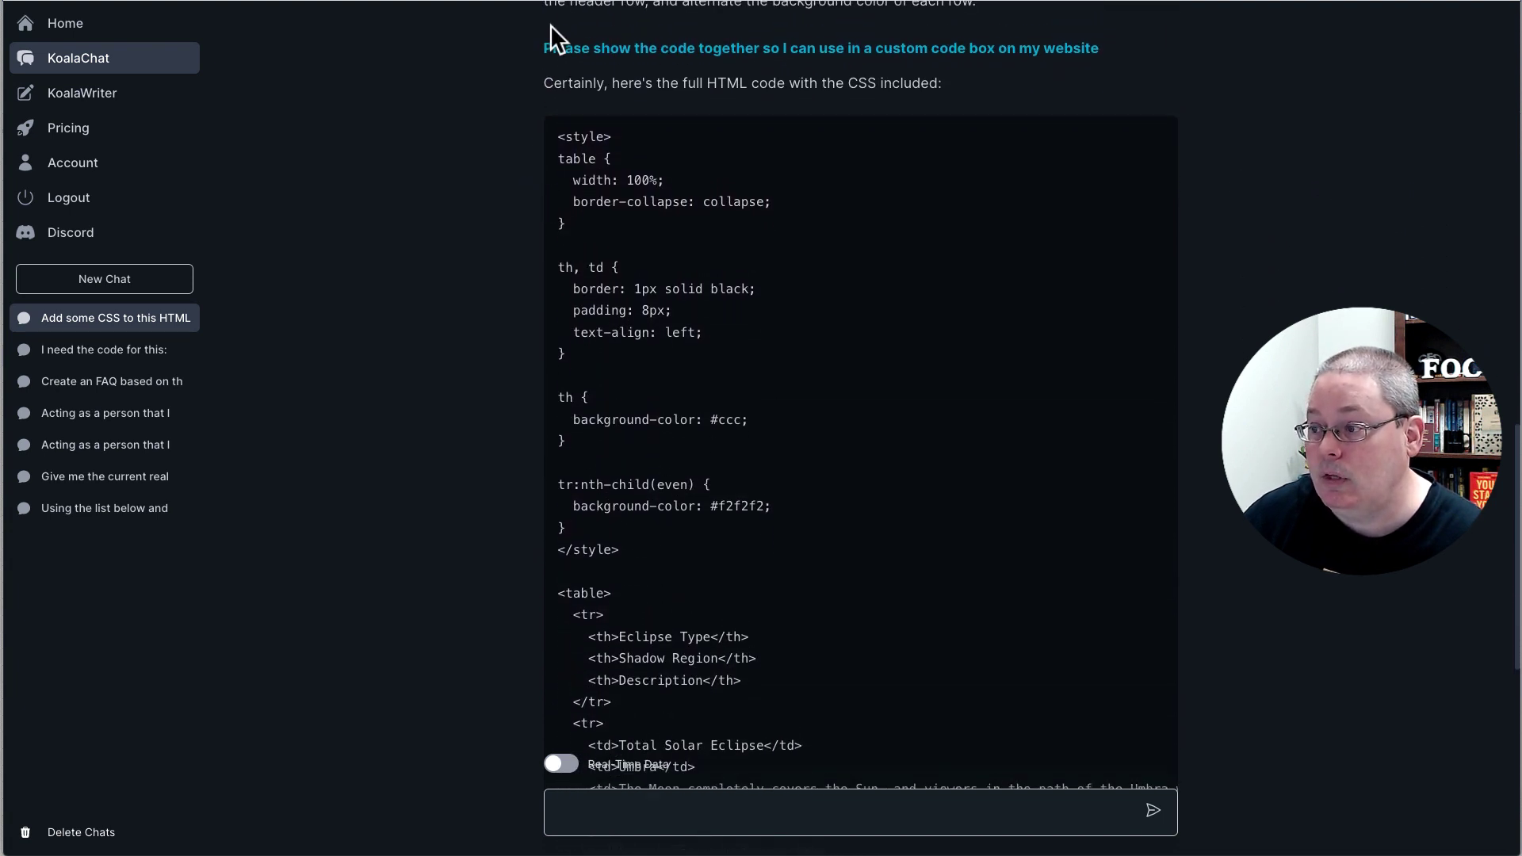
drag(547, 51, 1102, 48)
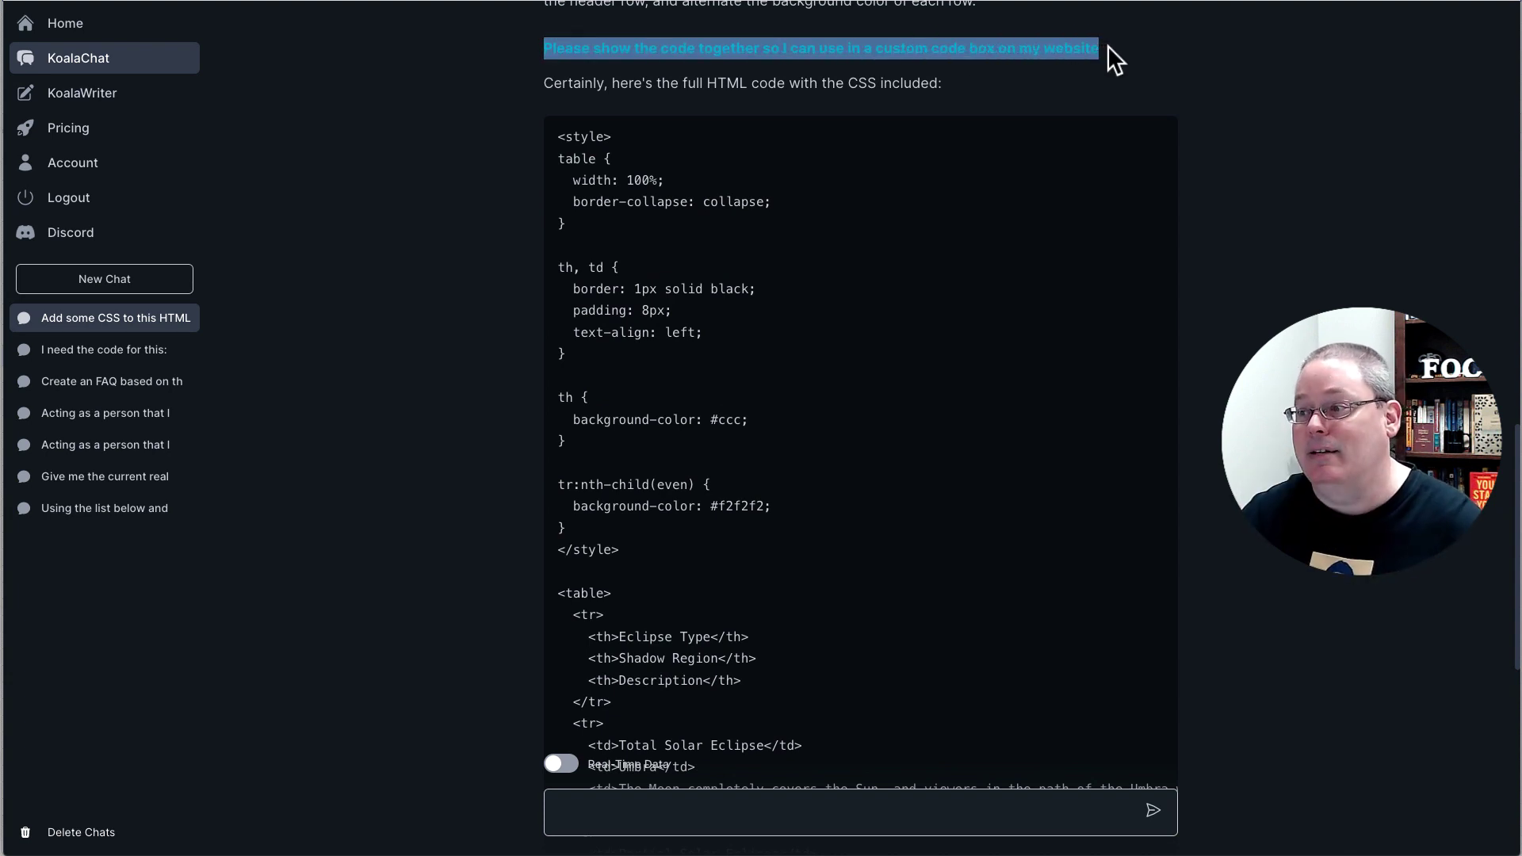
drag(941, 84, 540, 88)
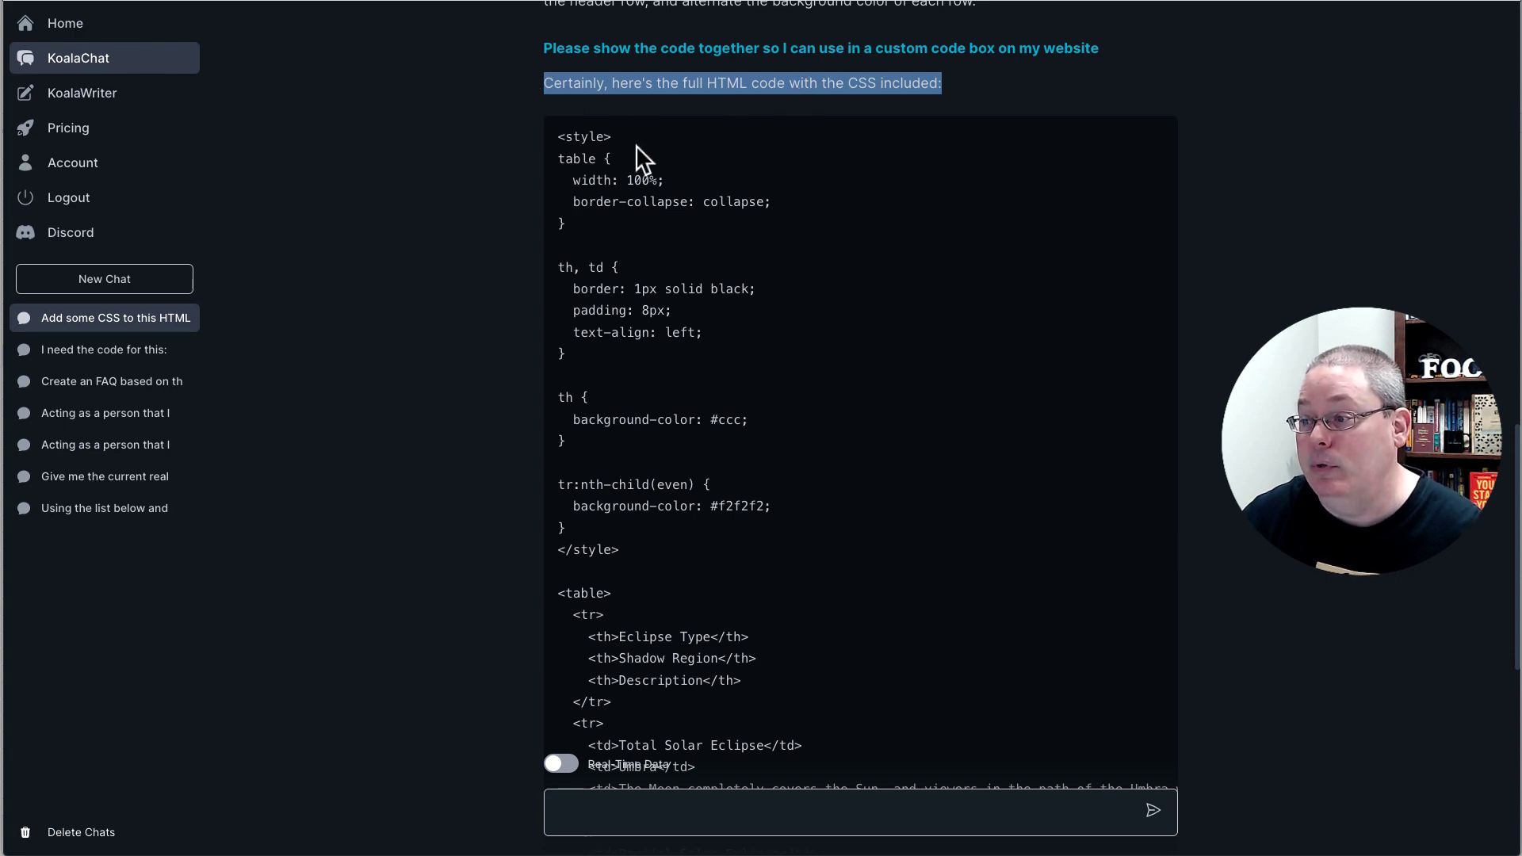
click(749, 293)
scroll(745, 309, down, 8)
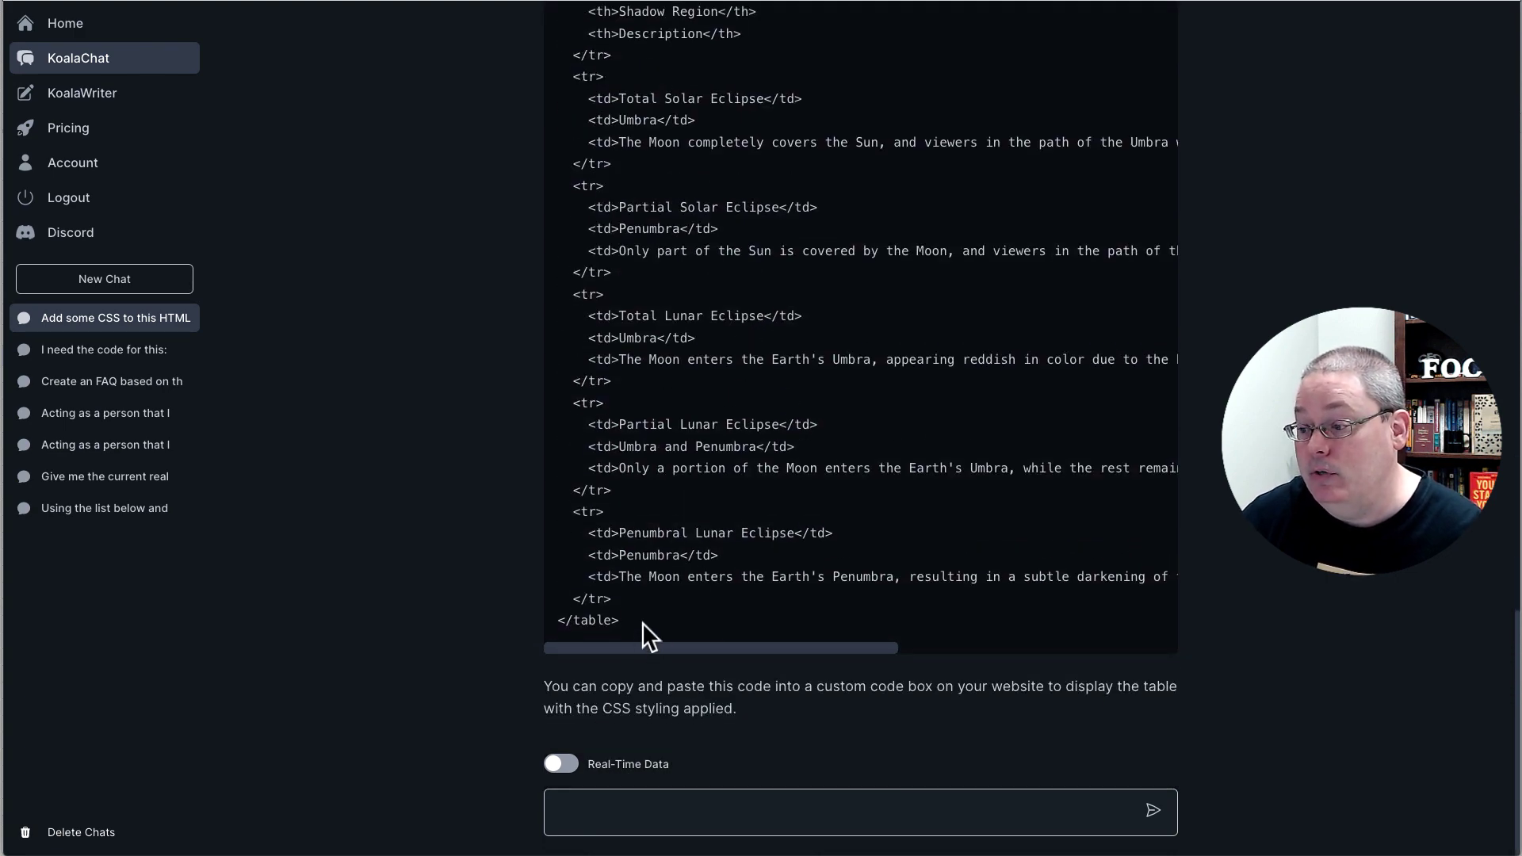
drag(642, 621, 555, 474)
right_click(587, 477)
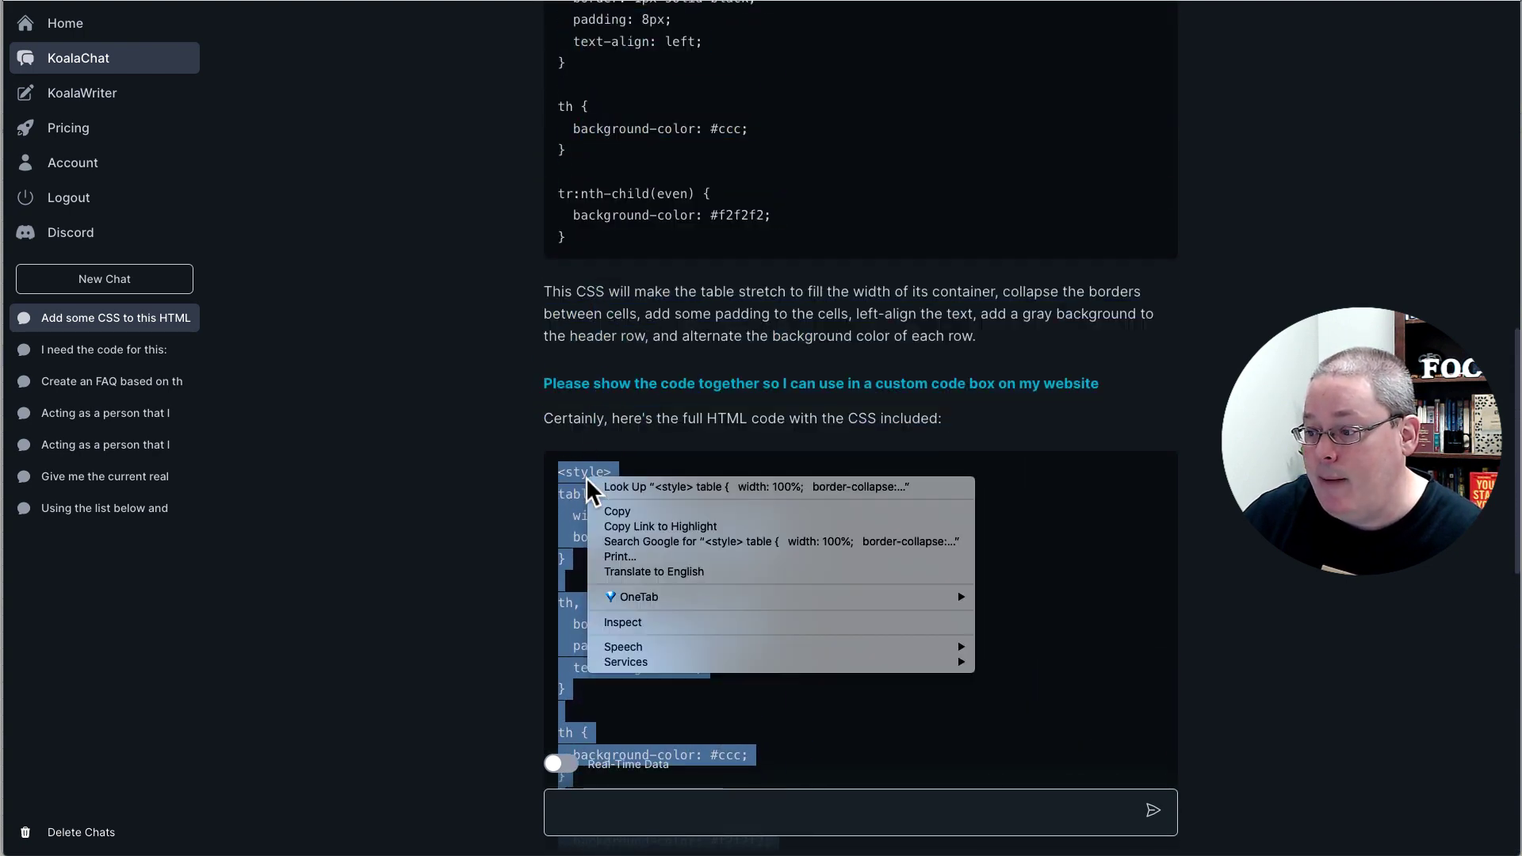
click(610, 511)
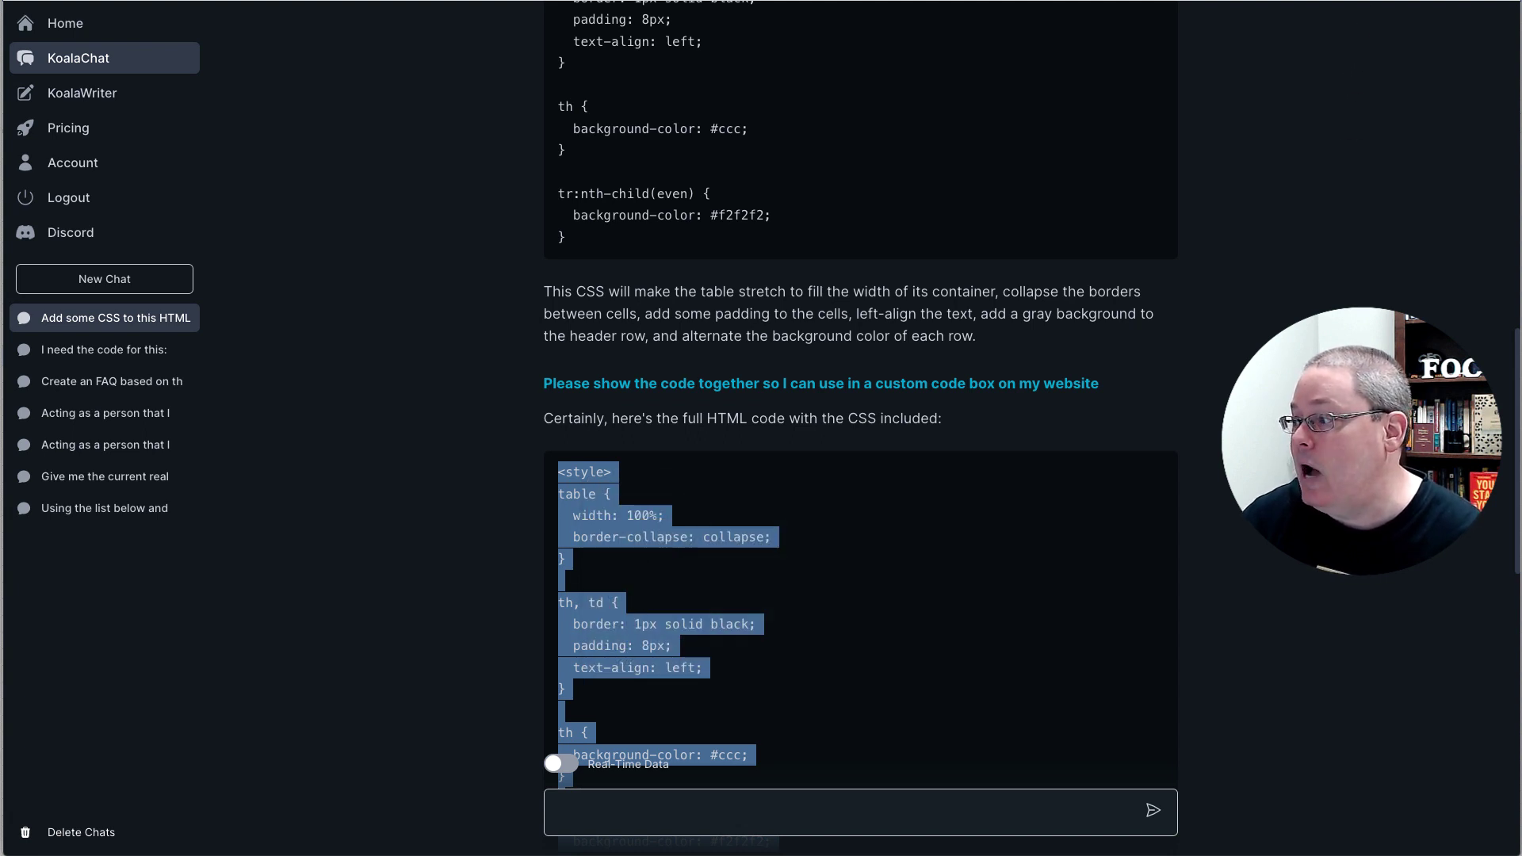
- Edit the eclipse table block, replacing all its old HTML with the pasted styled code, and confirm
click(1361, 3)
click(741, 465)
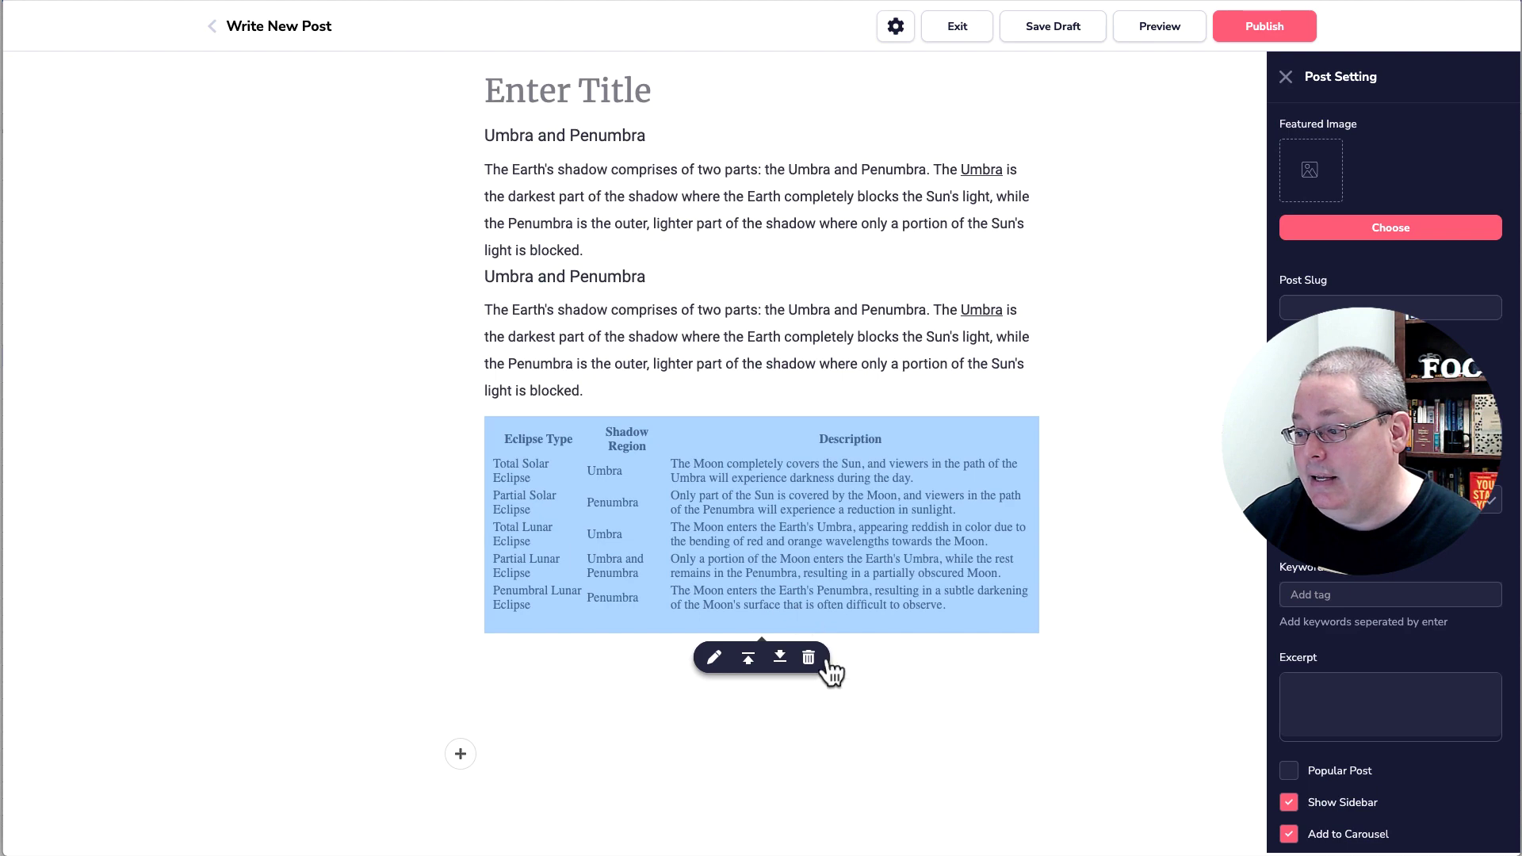
click(713, 657)
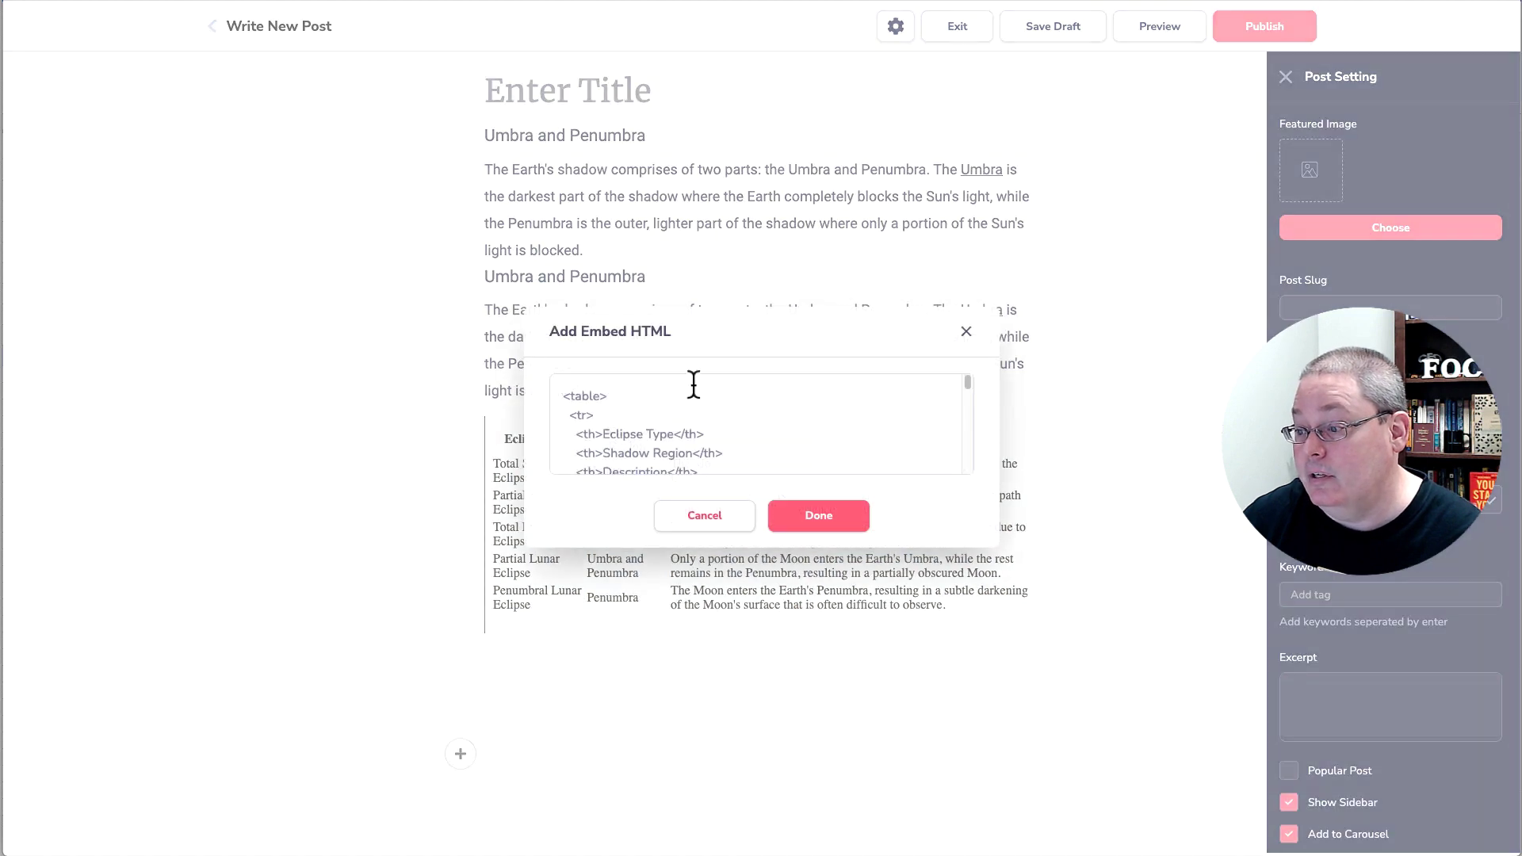
click(705, 461)
key(ctrl+a)
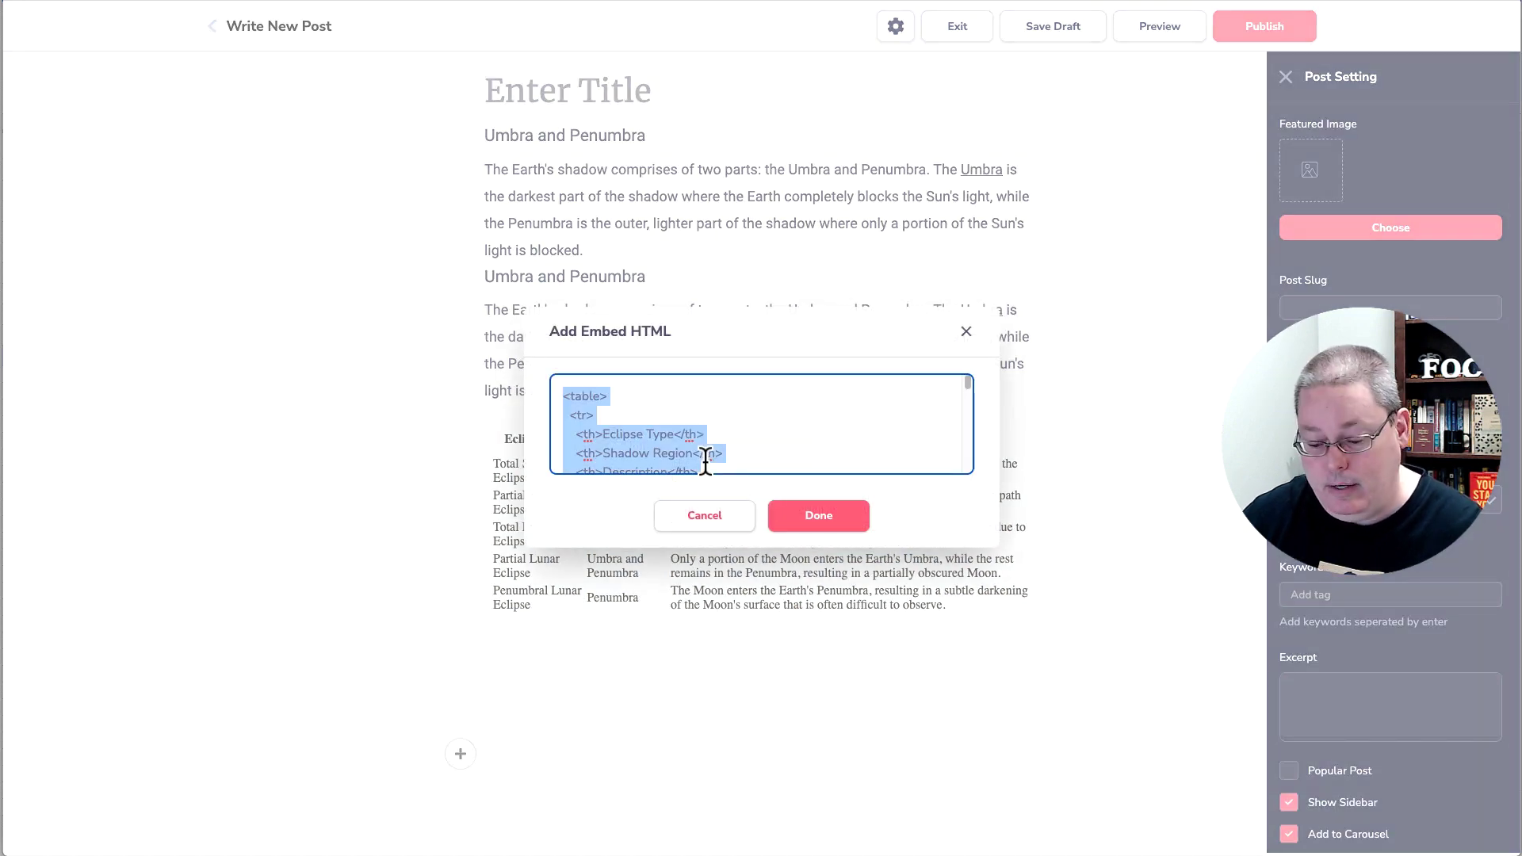
key(BackSpace)
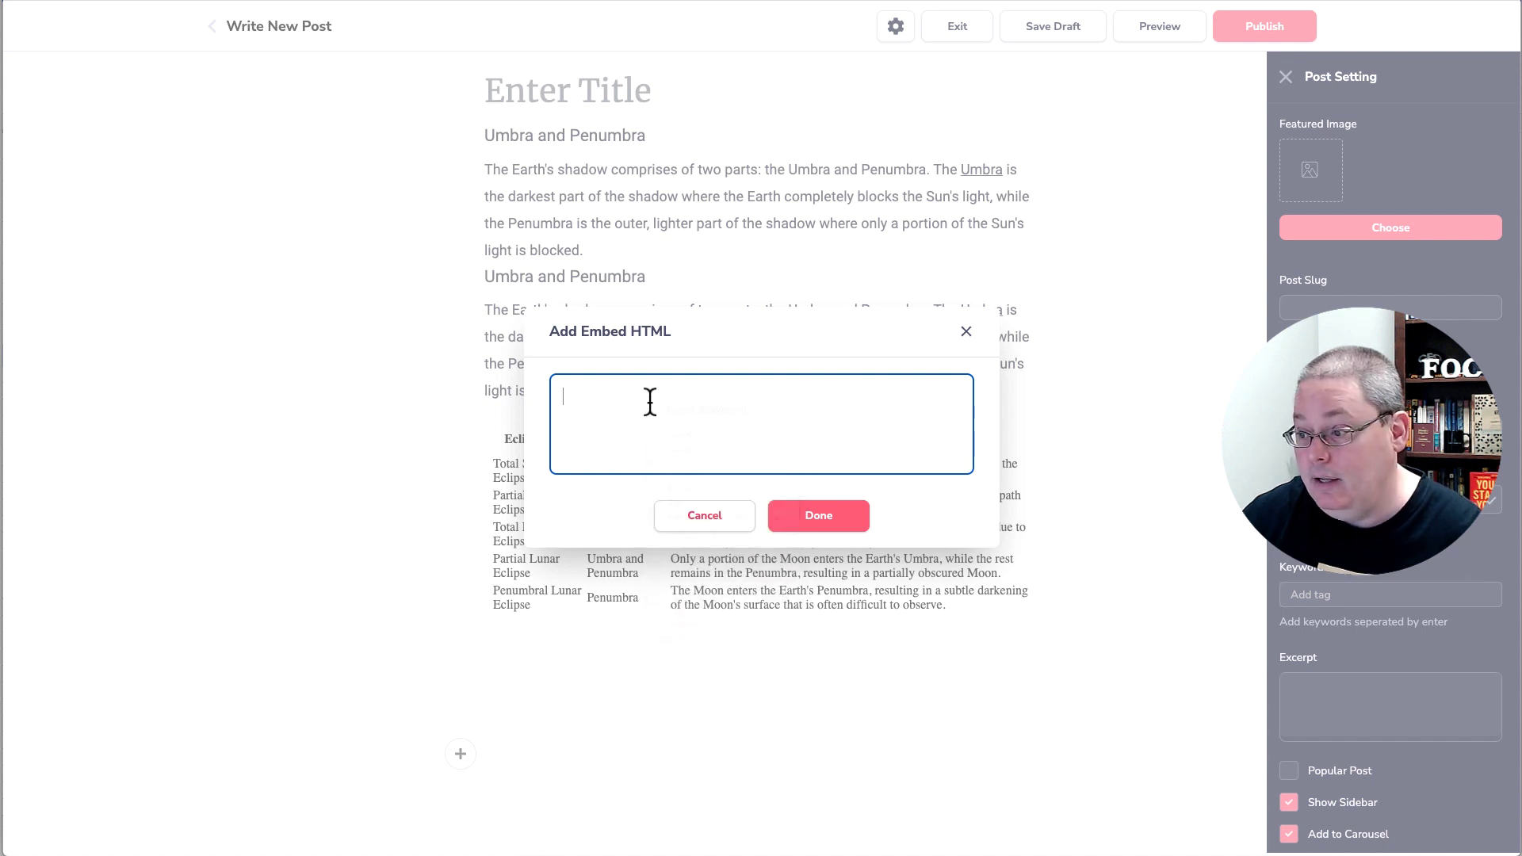
right_click(677, 431)
click(712, 534)
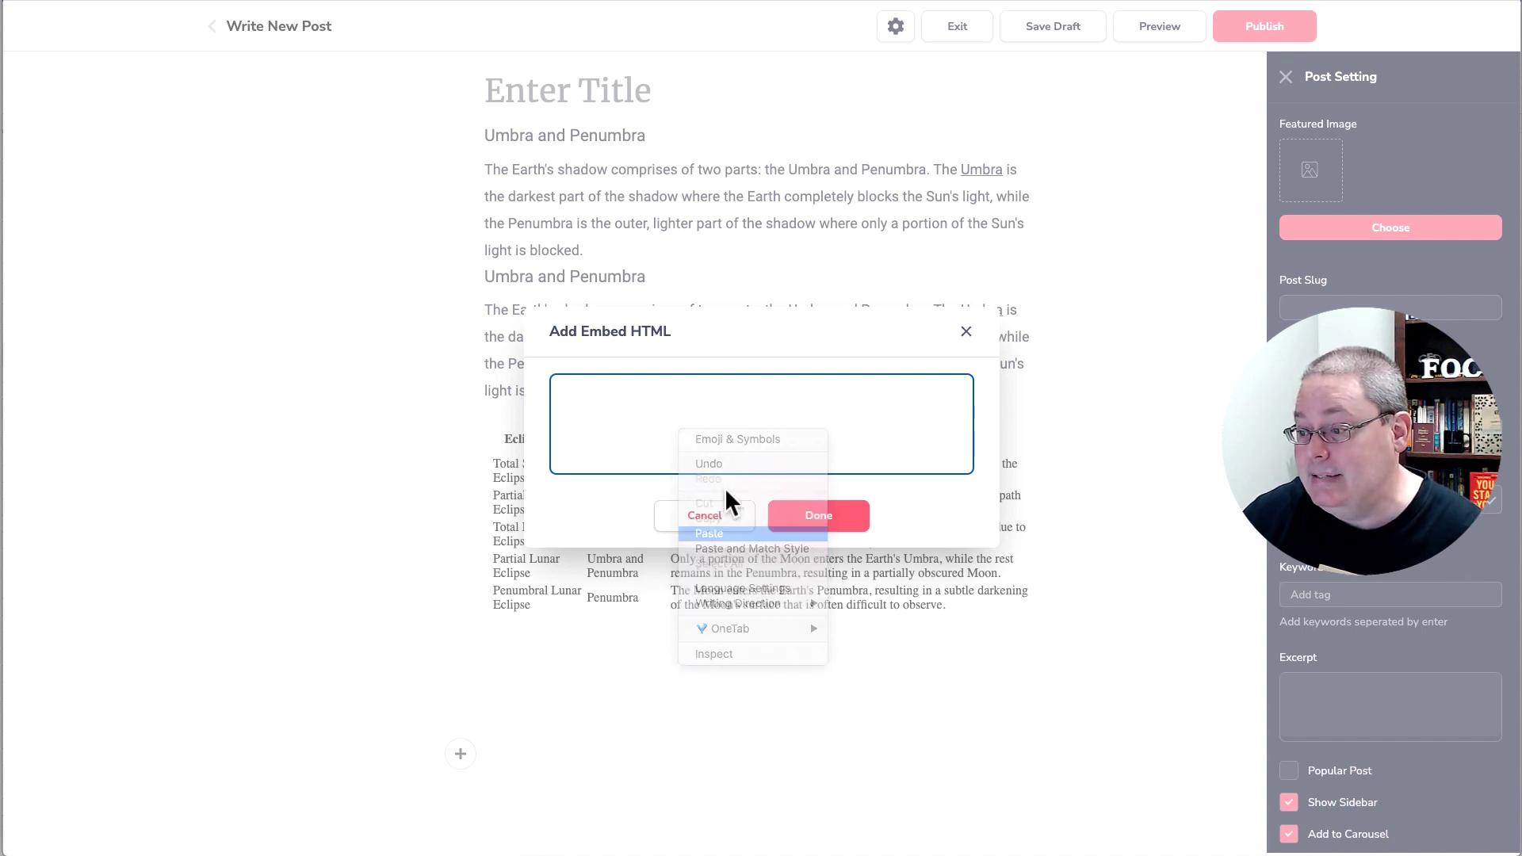
click(843, 529)
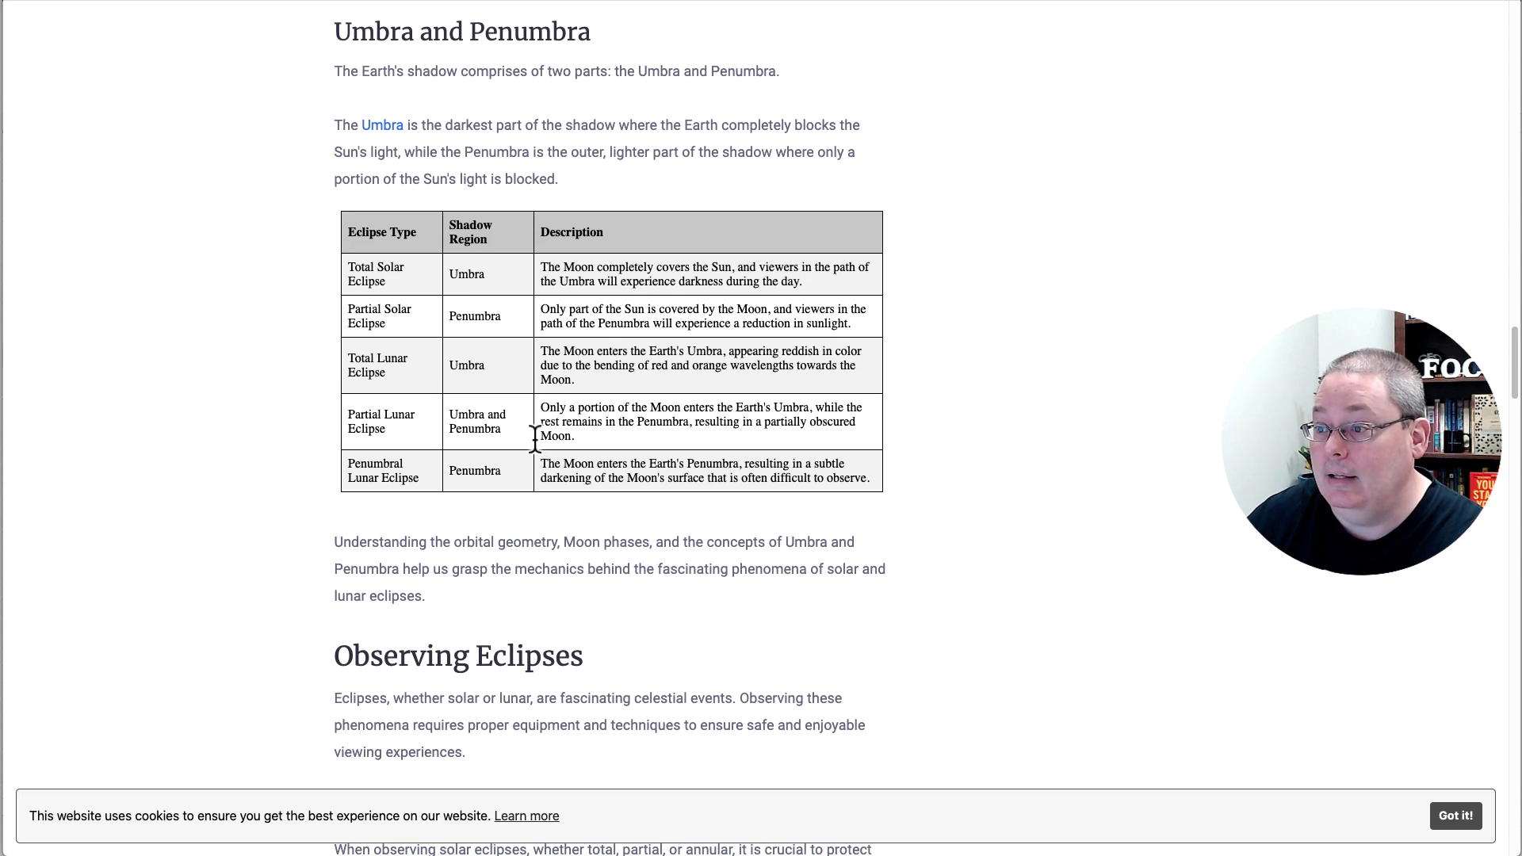
scroll(534, 437, up, 1)
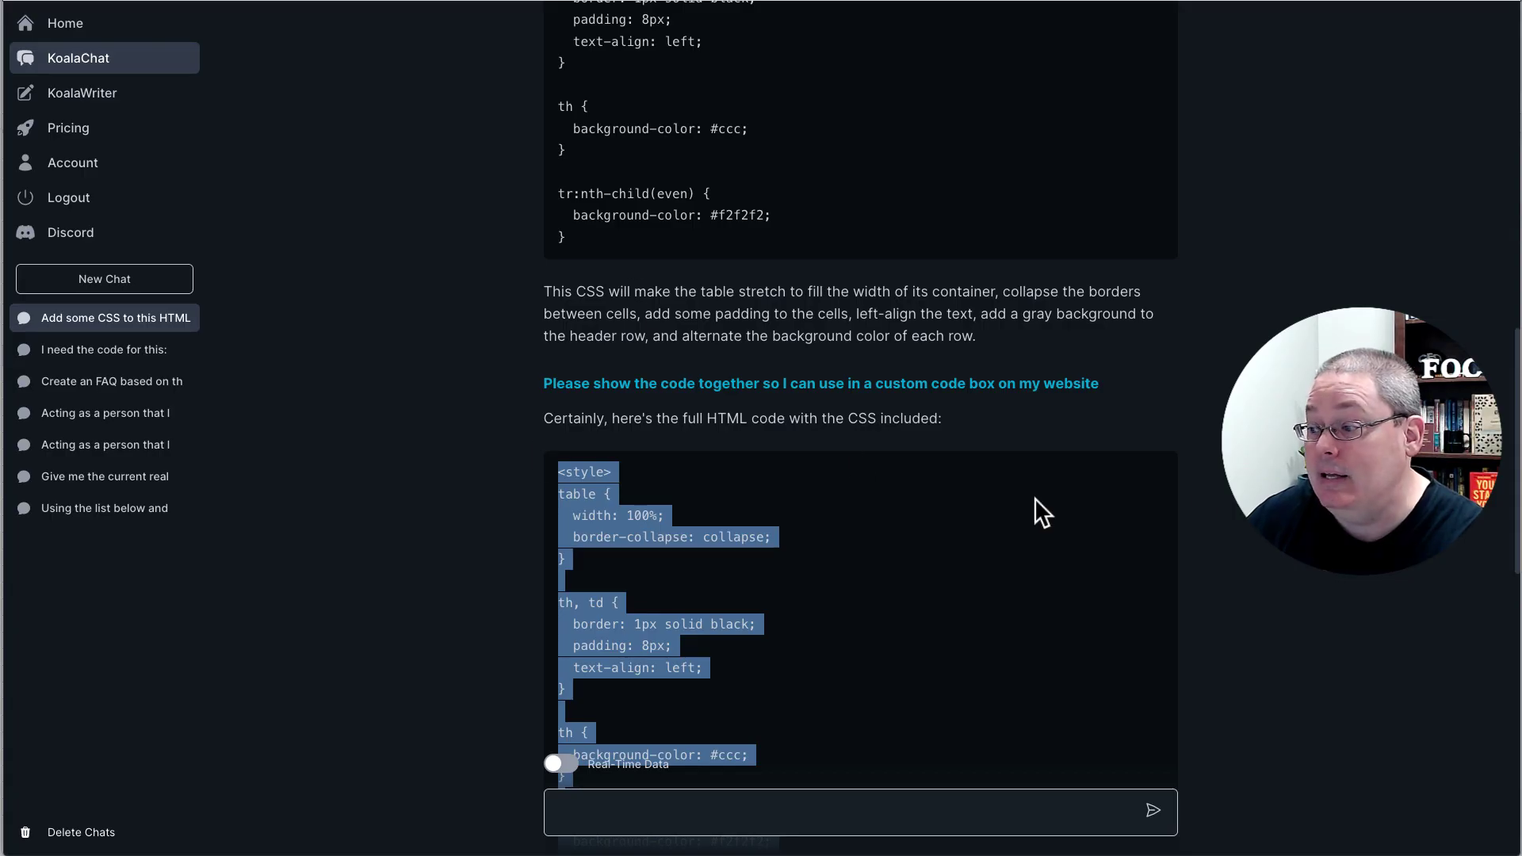
click(1180, 480)
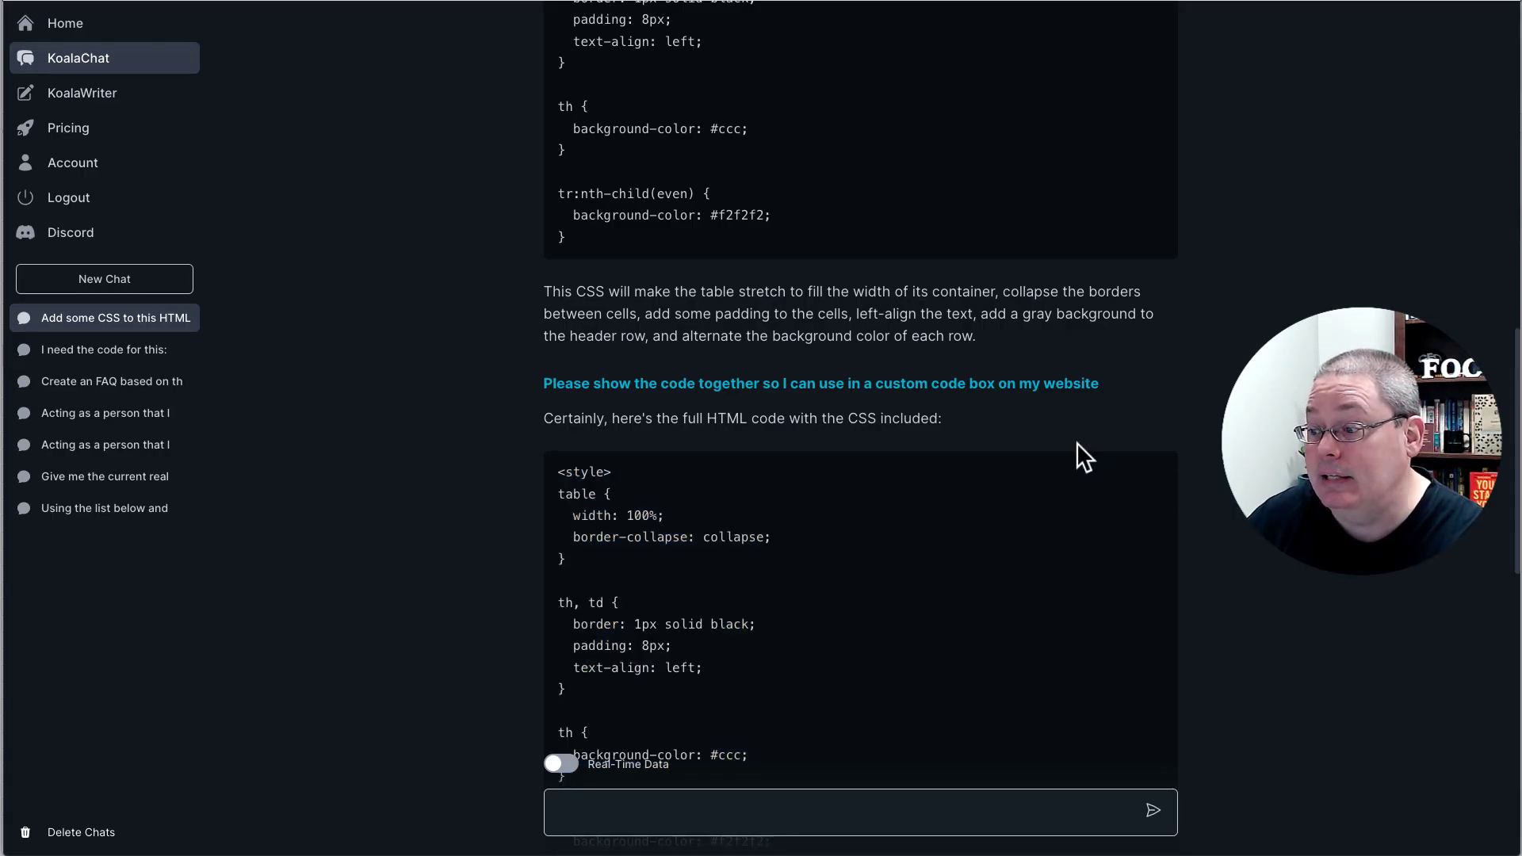
click(146, 351)
scroll(792, 396, up, 5)
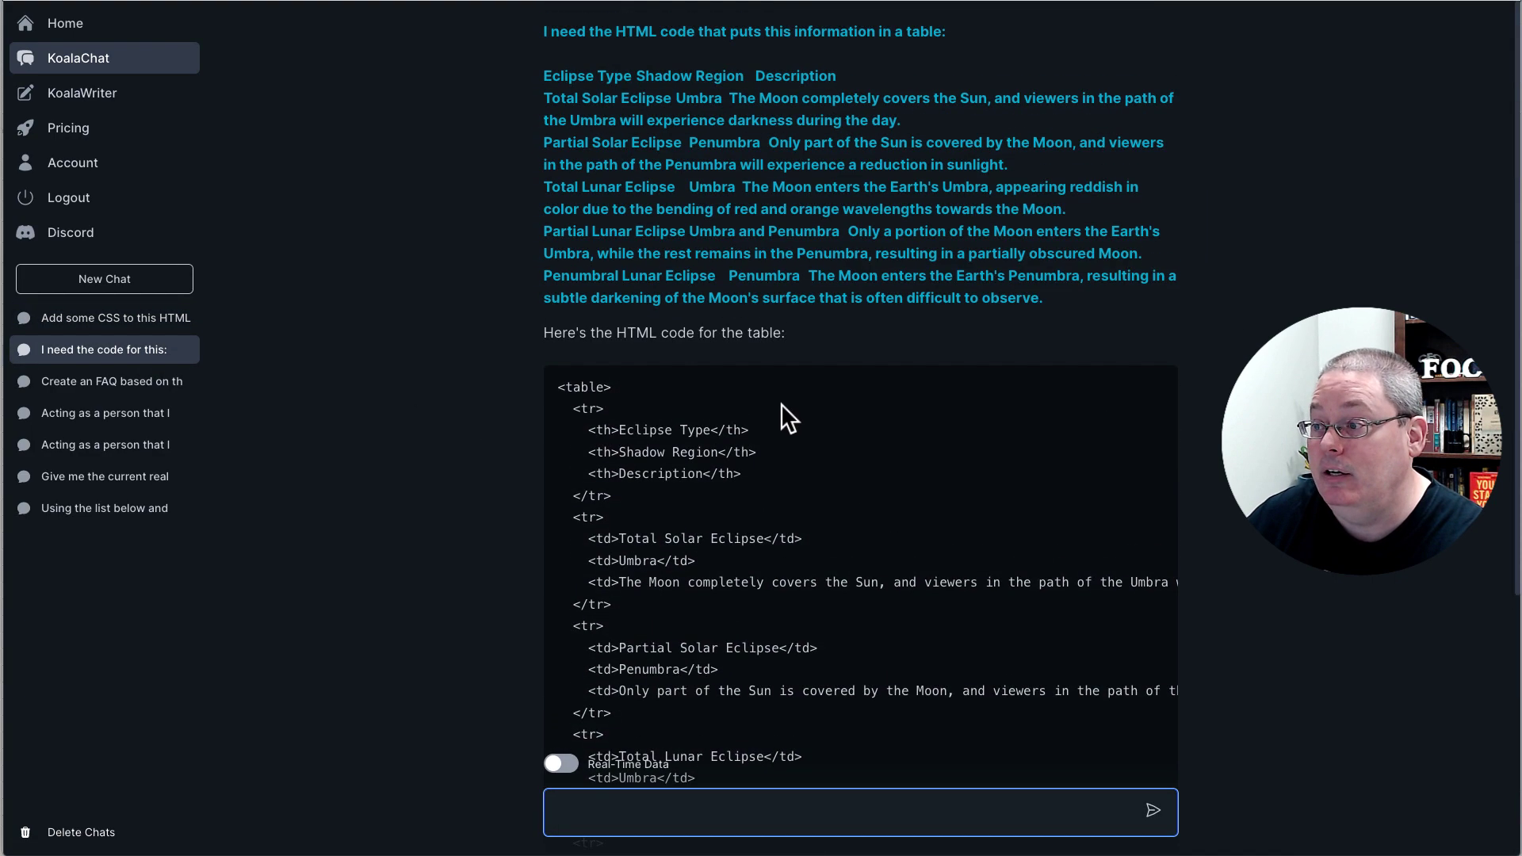
click(78, 96)
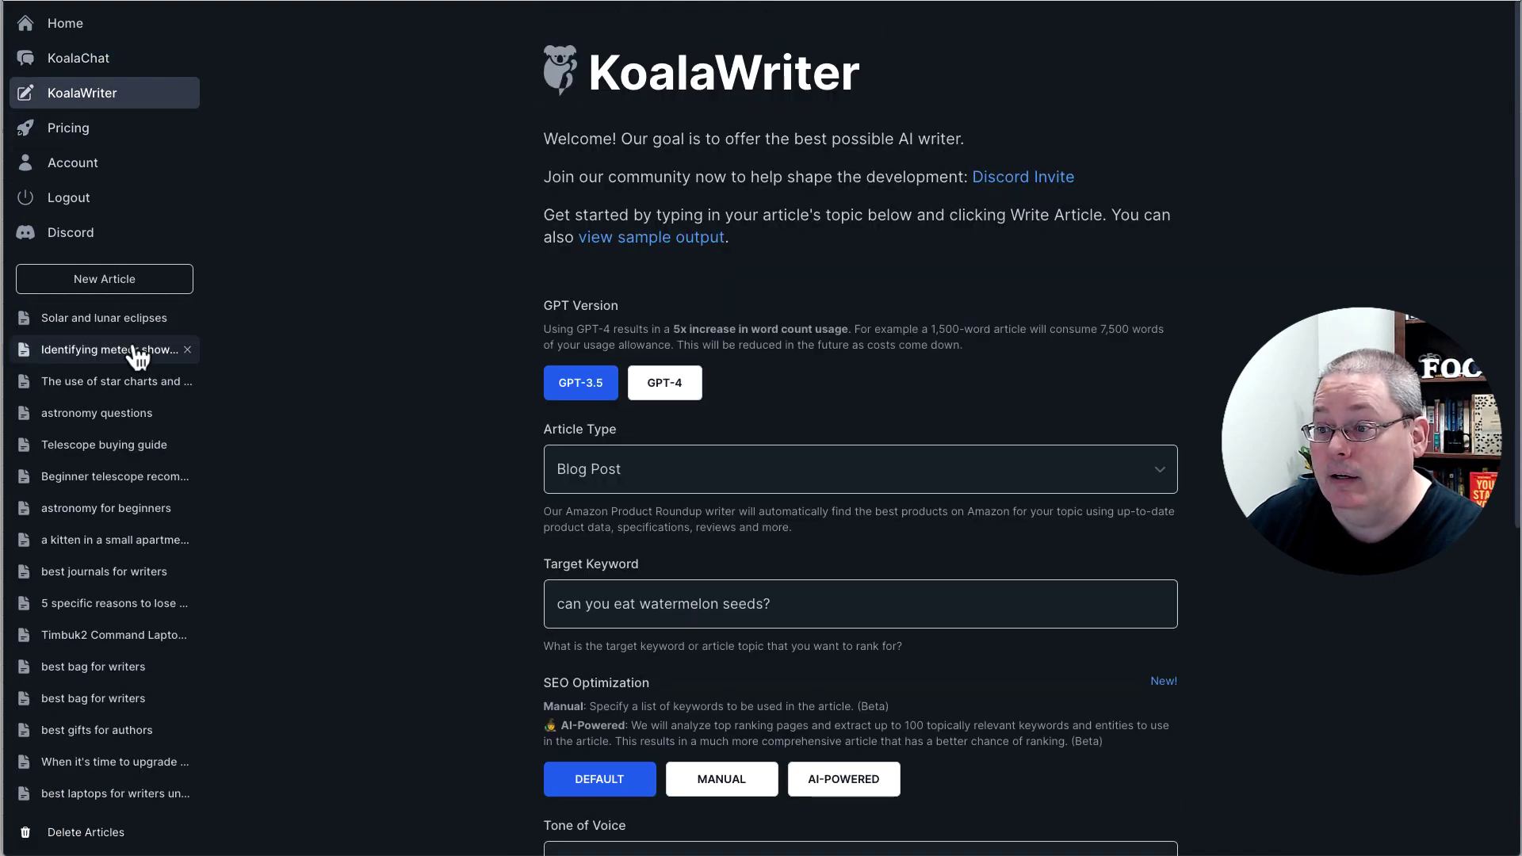
click(107, 318)
scroll(754, 388, down, 15)
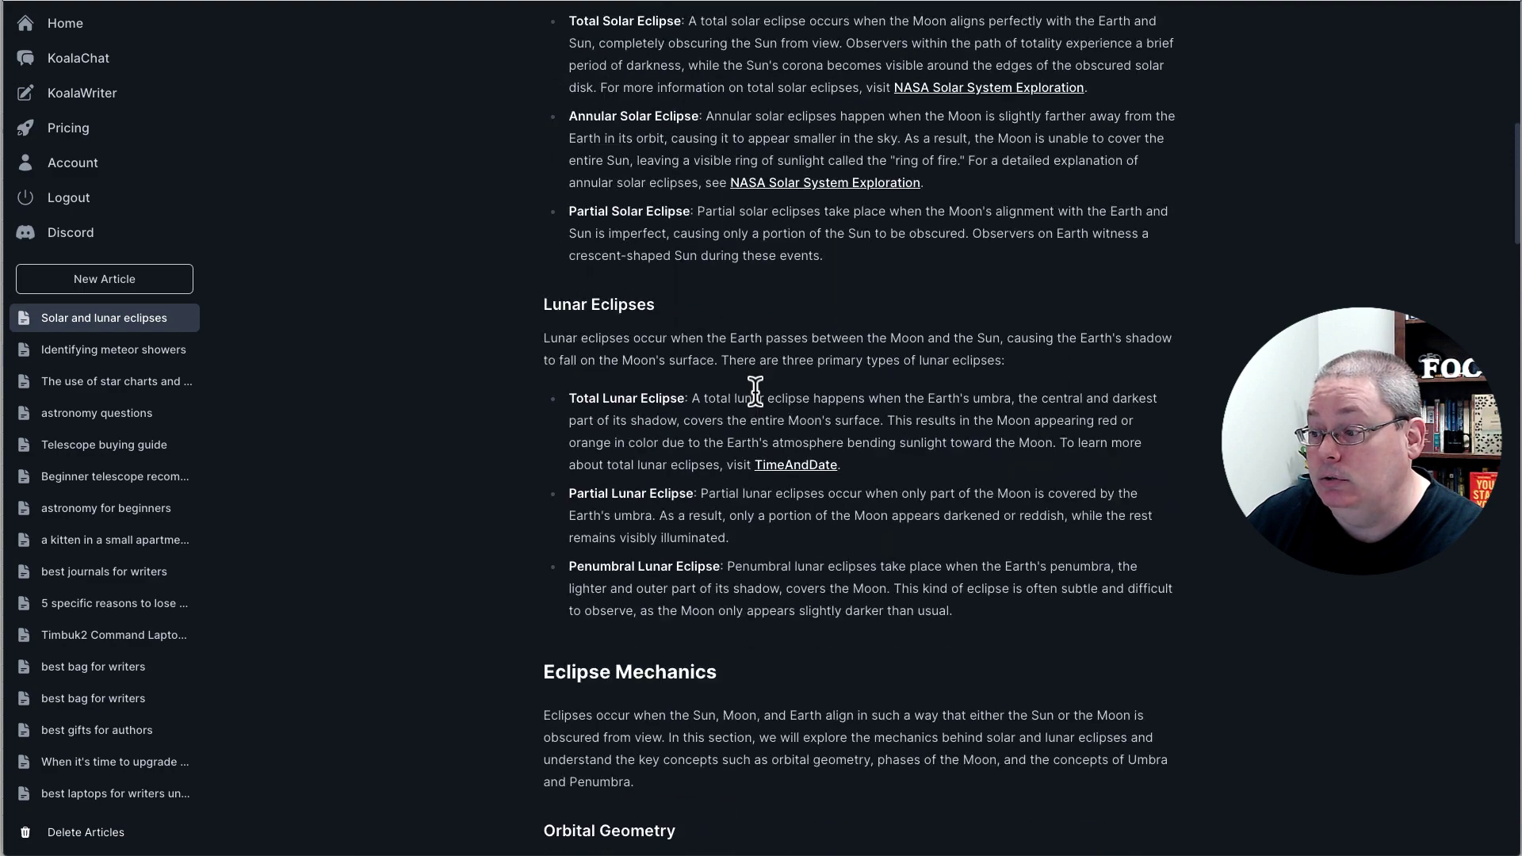
scroll(755, 388, down, 15)
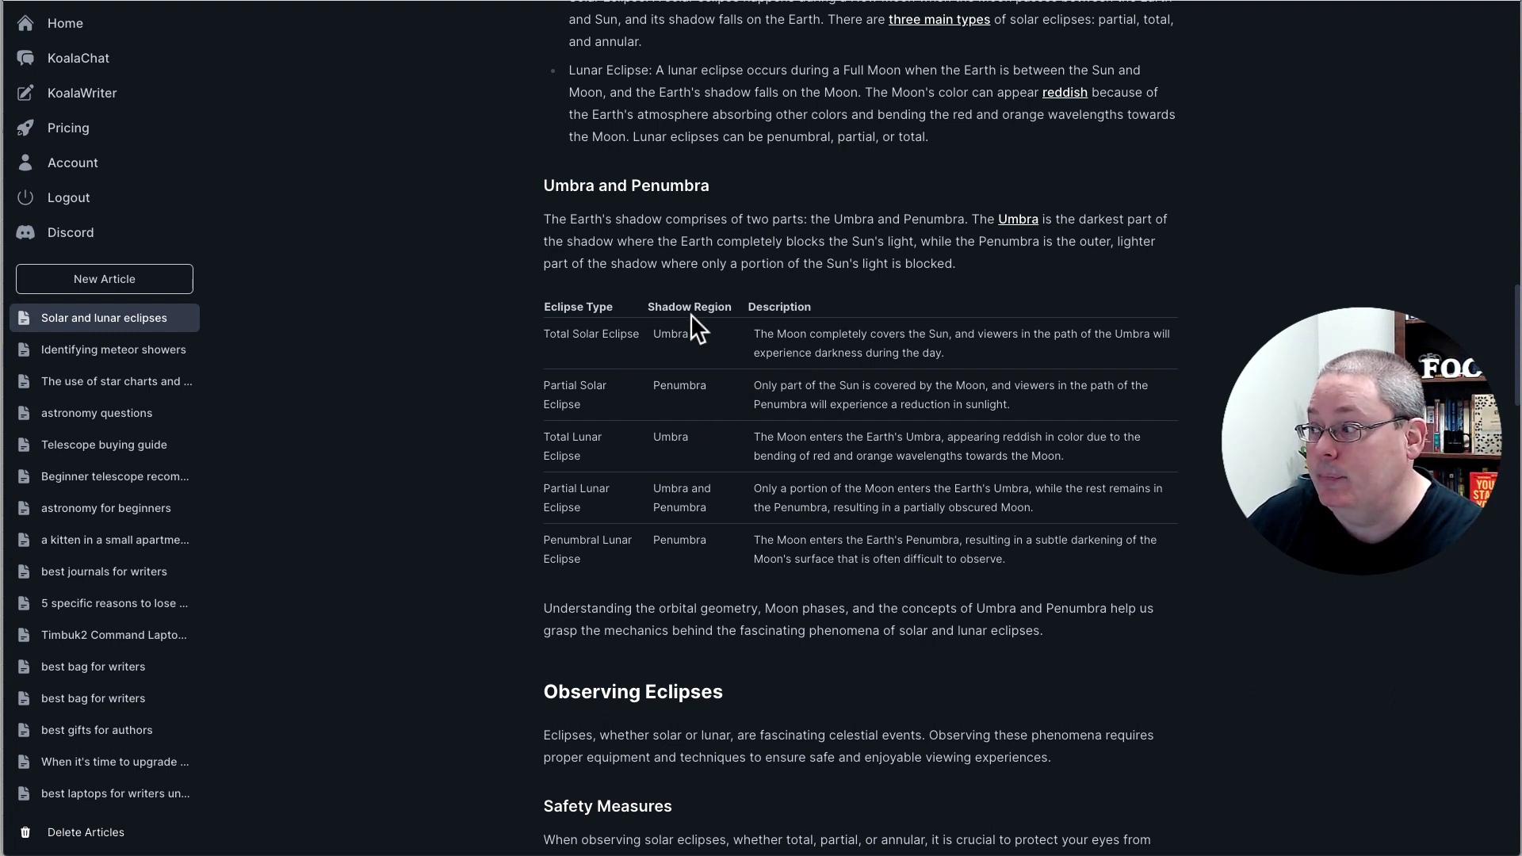
scroll(509, 317, up, 10)
scroll(767, 415, up, 10)
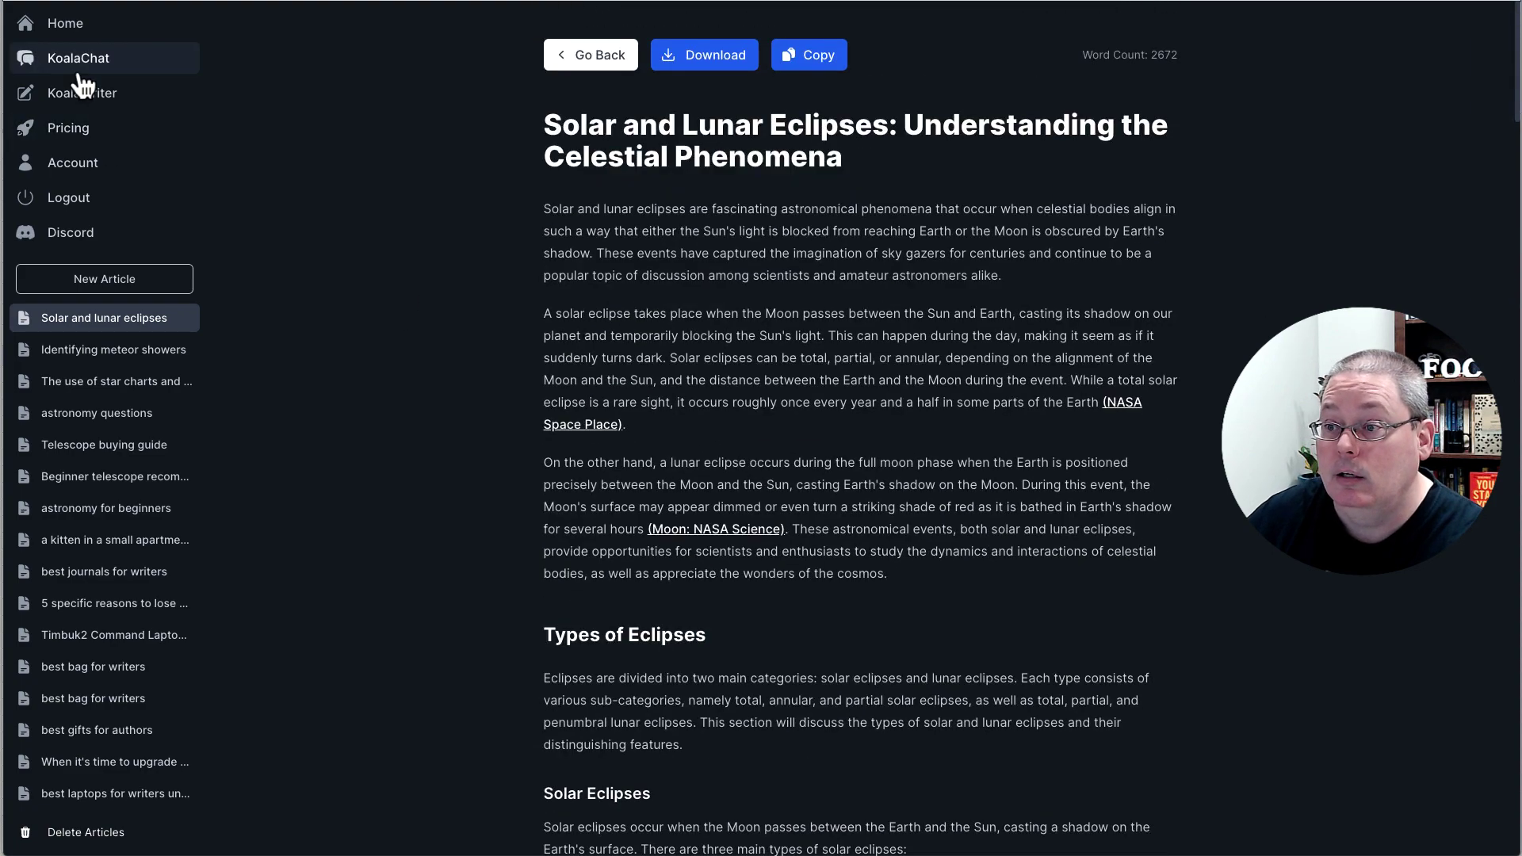
click(119, 63)
click(101, 355)
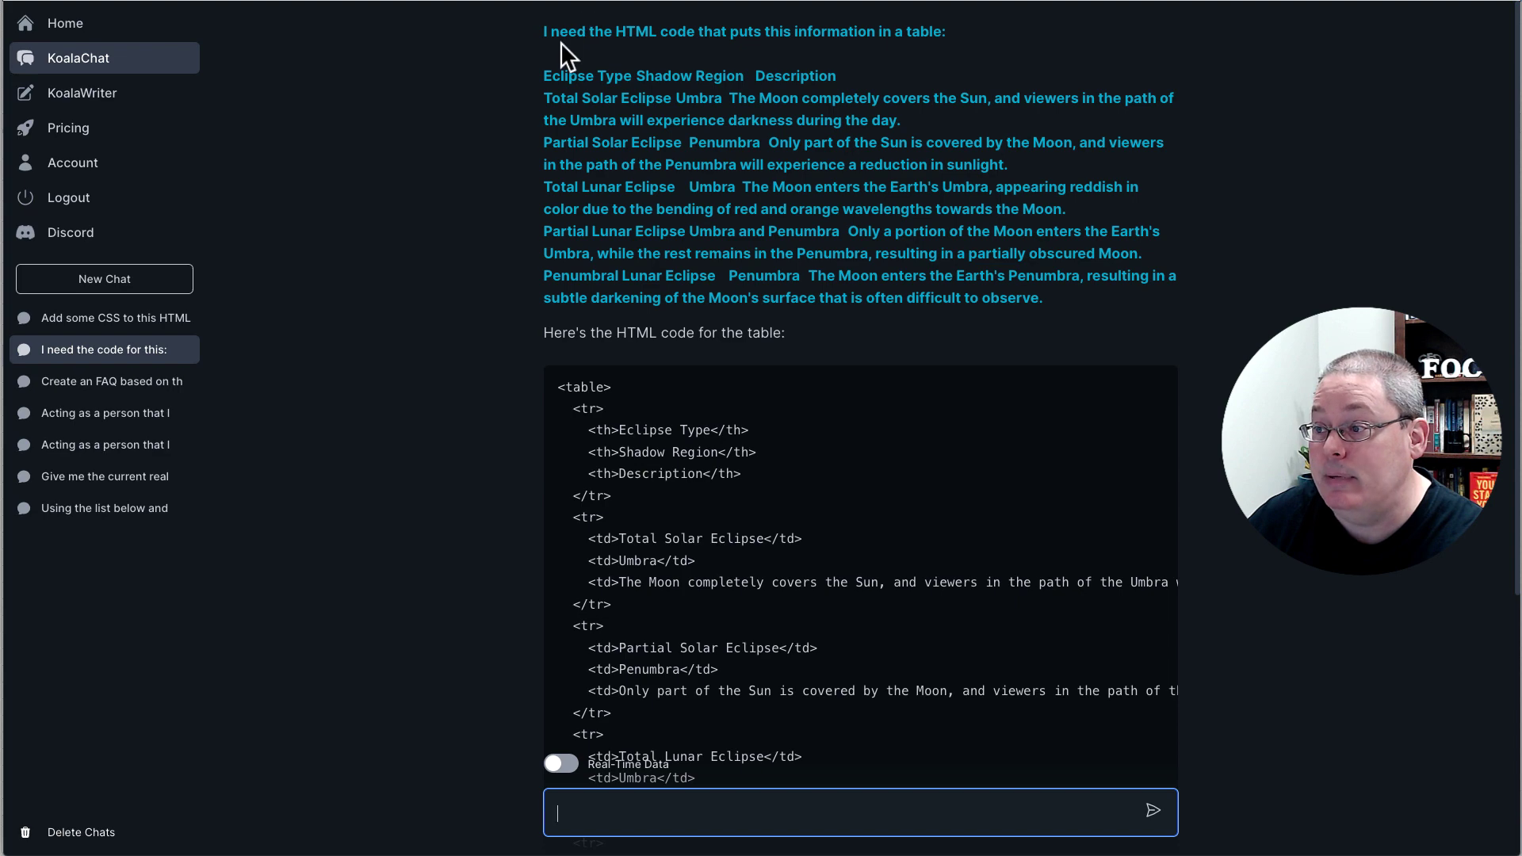
click(44, 321)
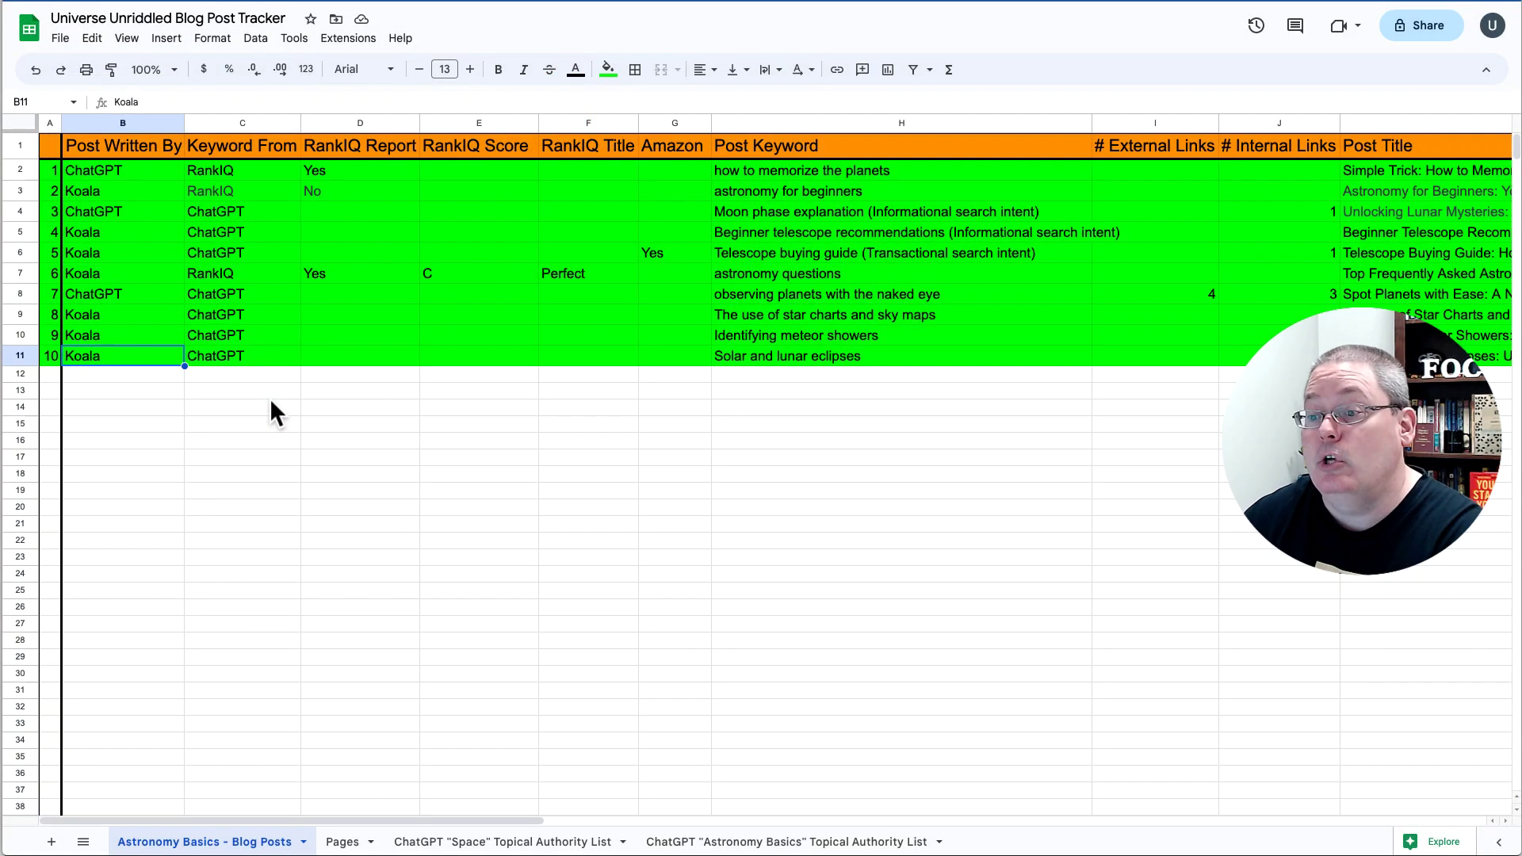
- Review the Blog Posts tracker, select empty row cell B12, then switch to Search Console Sitemaps
click(269, 398)
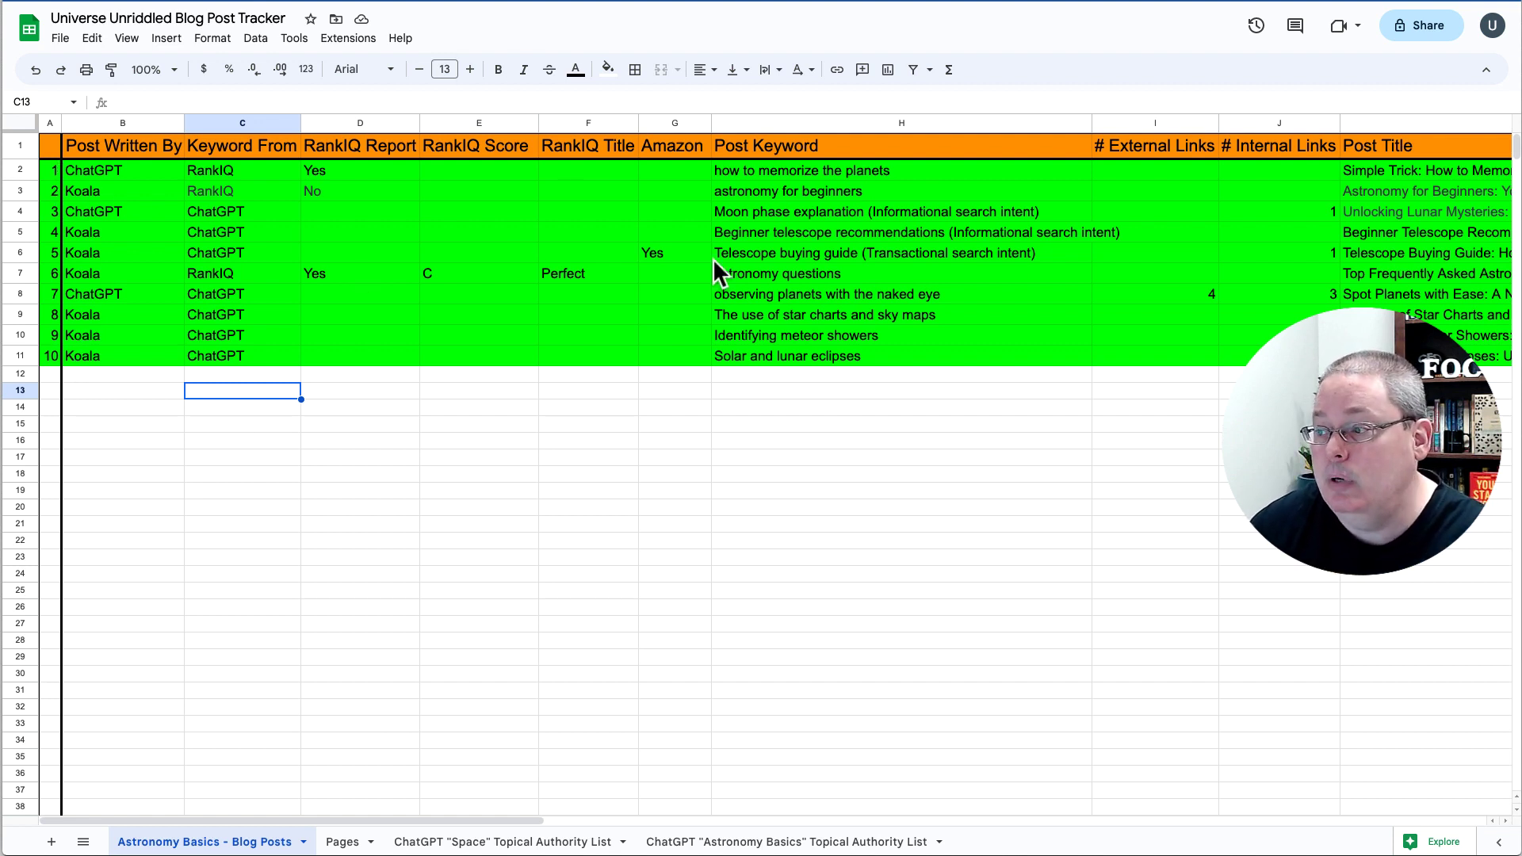
drag(426, 817, 369, 821)
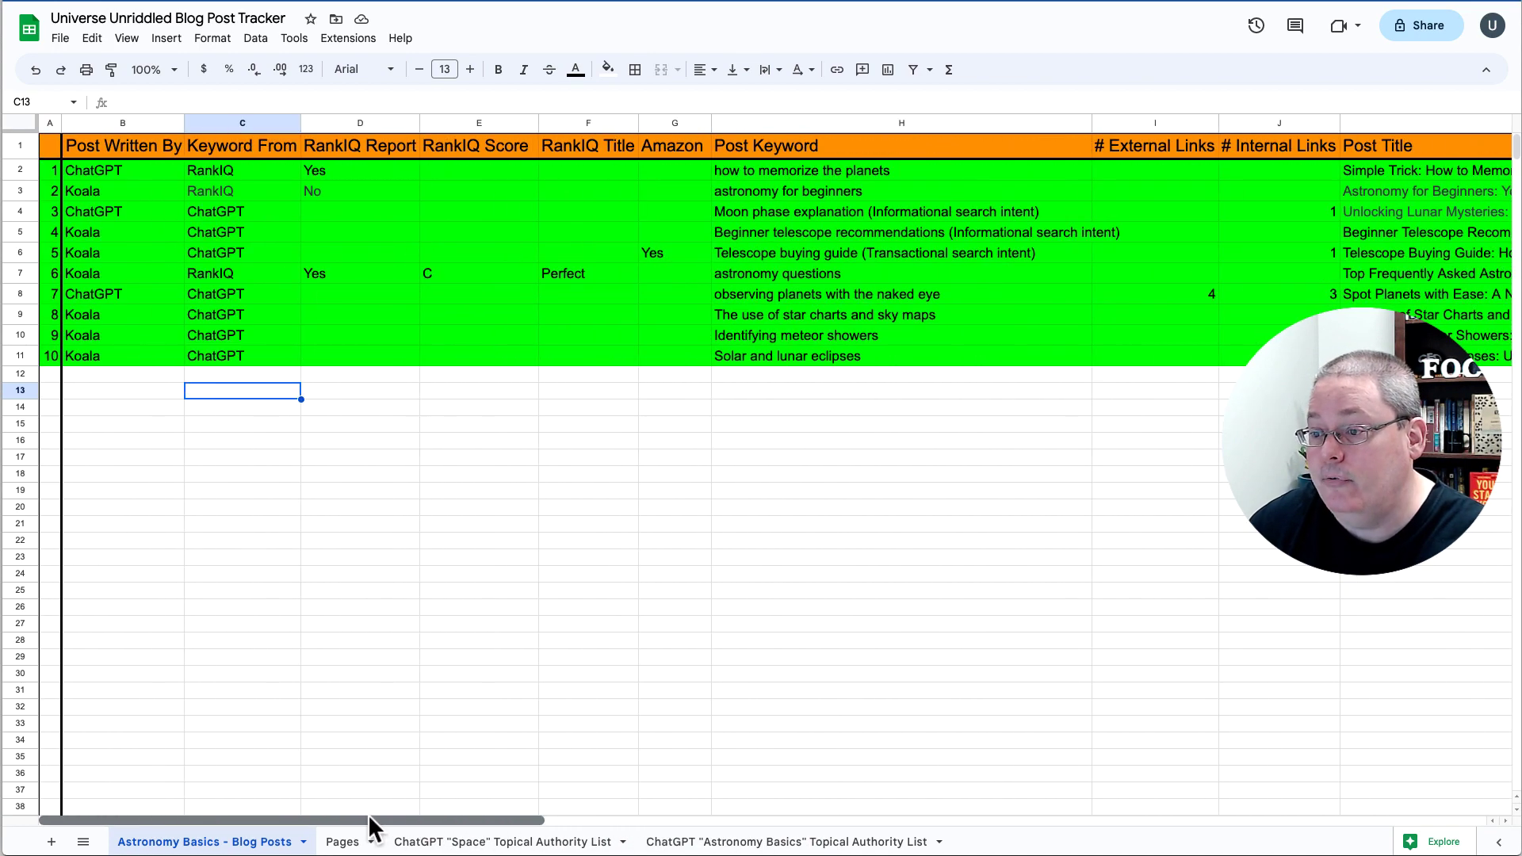
click(141, 376)
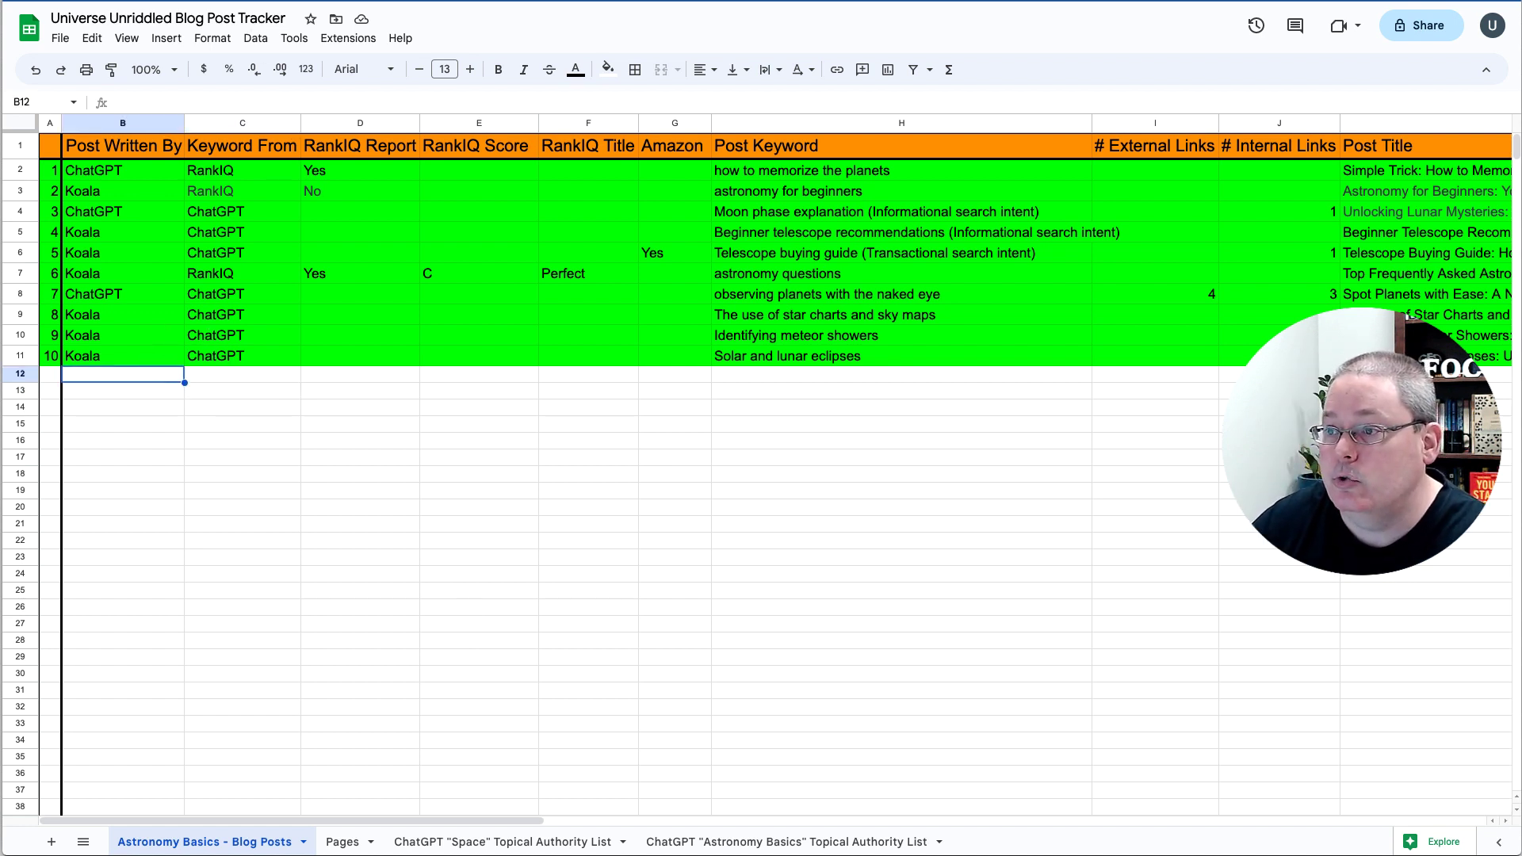
key(ctrl+Tab)
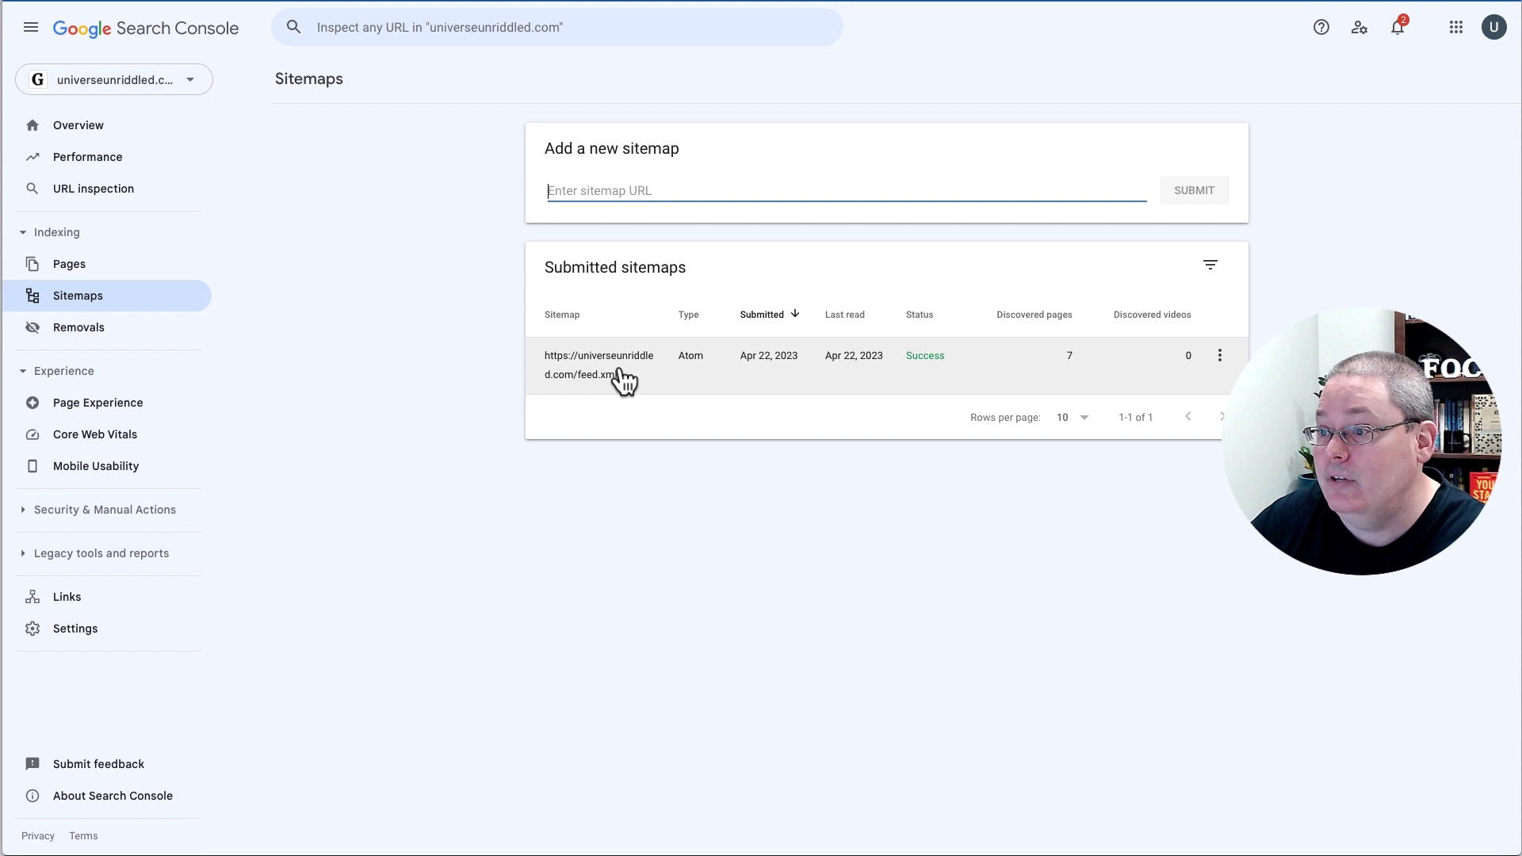
click(79, 16)
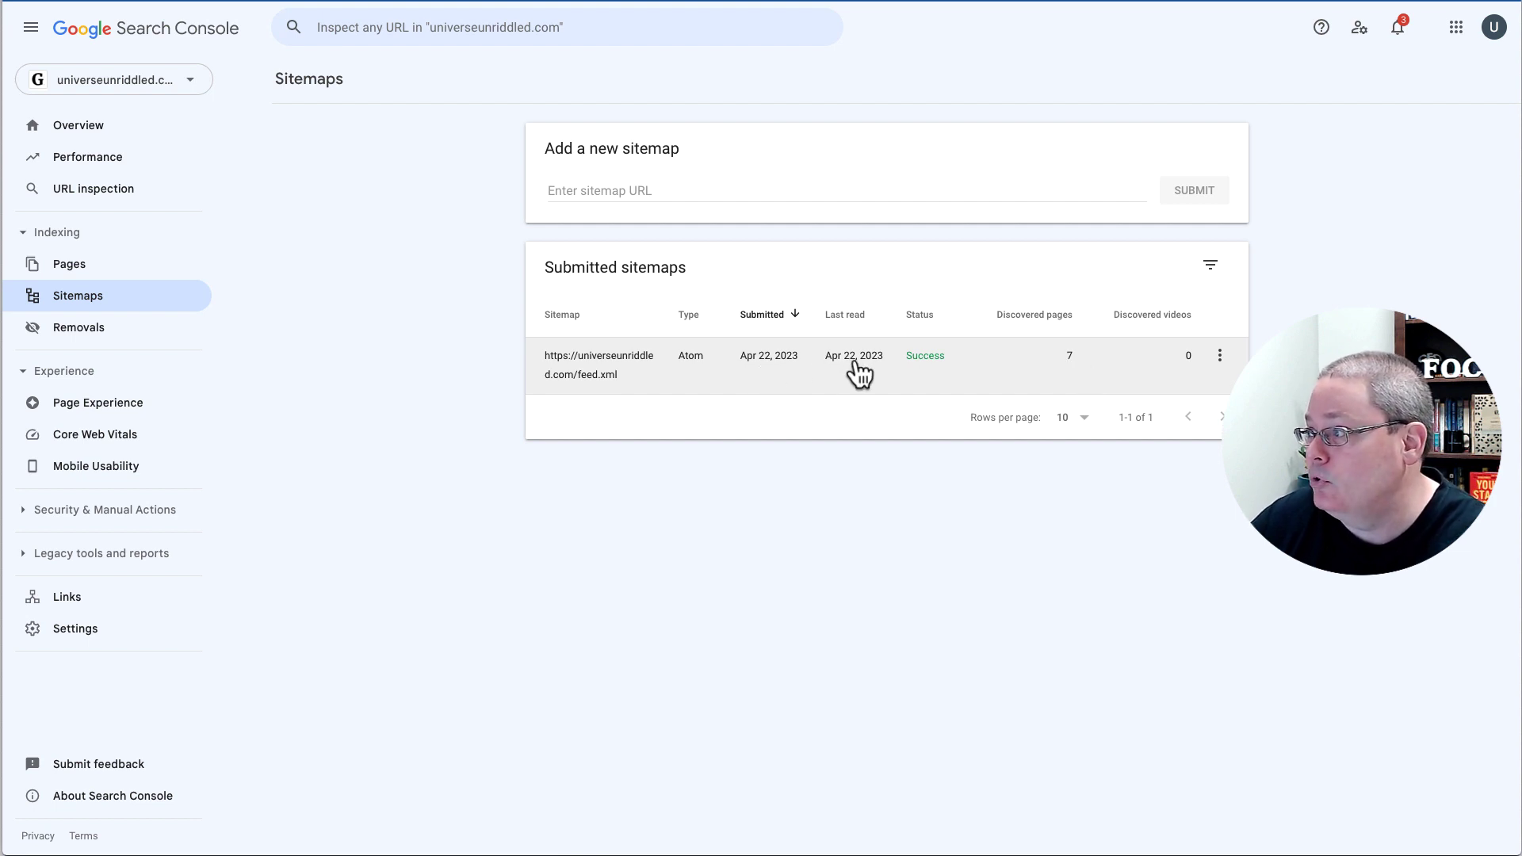
click(1219, 355)
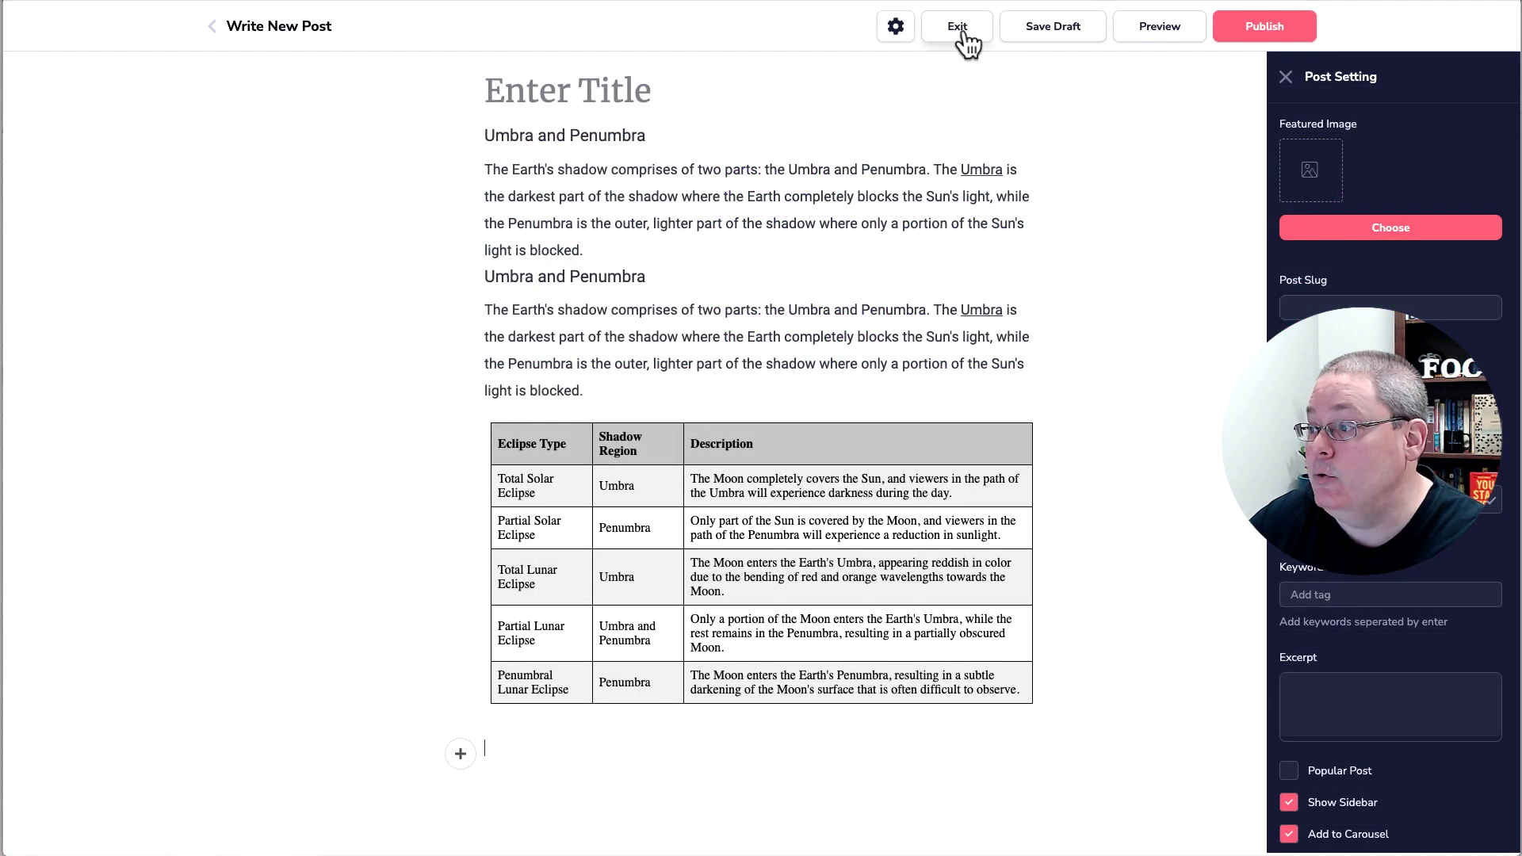
- Exit the post editor choosing Do not save, returning to the Posts list
click(962, 32)
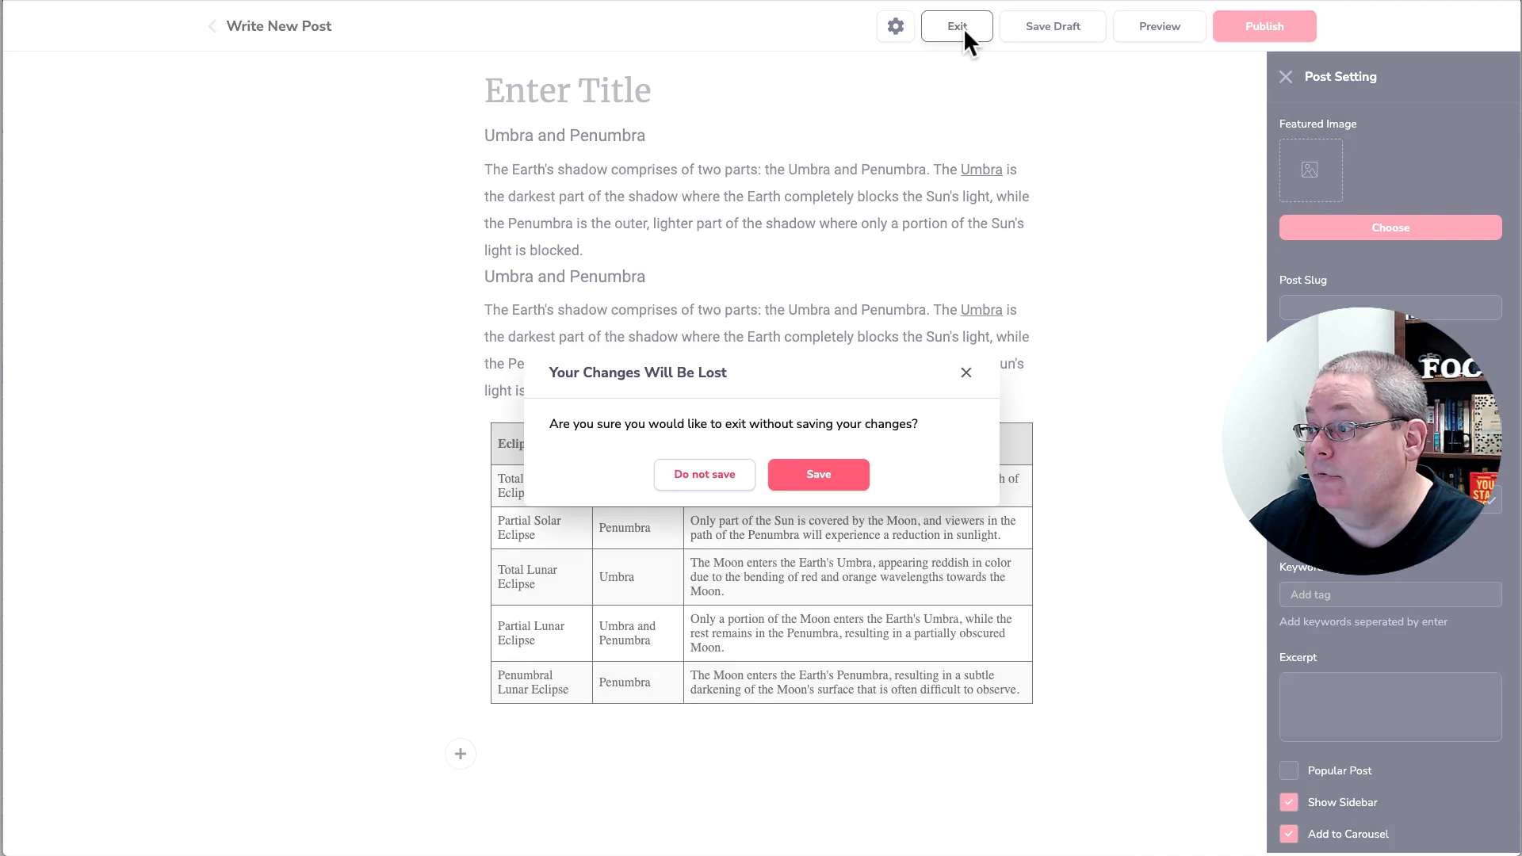
click(717, 477)
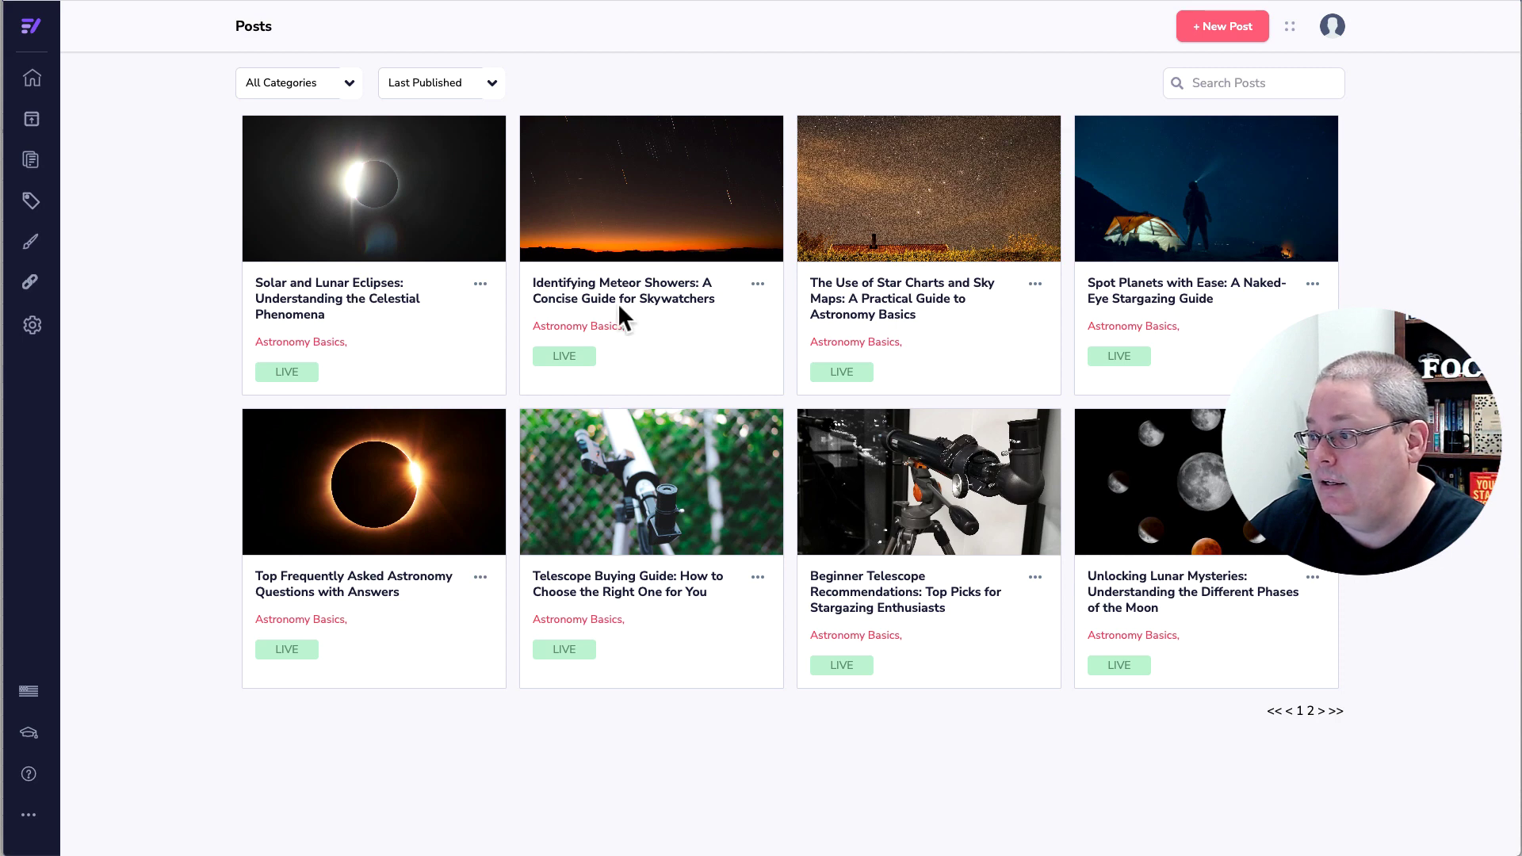
- Open the RSS Setting tab in Settings, showing All Posts and the universeunriddled.com/feed.xml URL
click(32, 325)
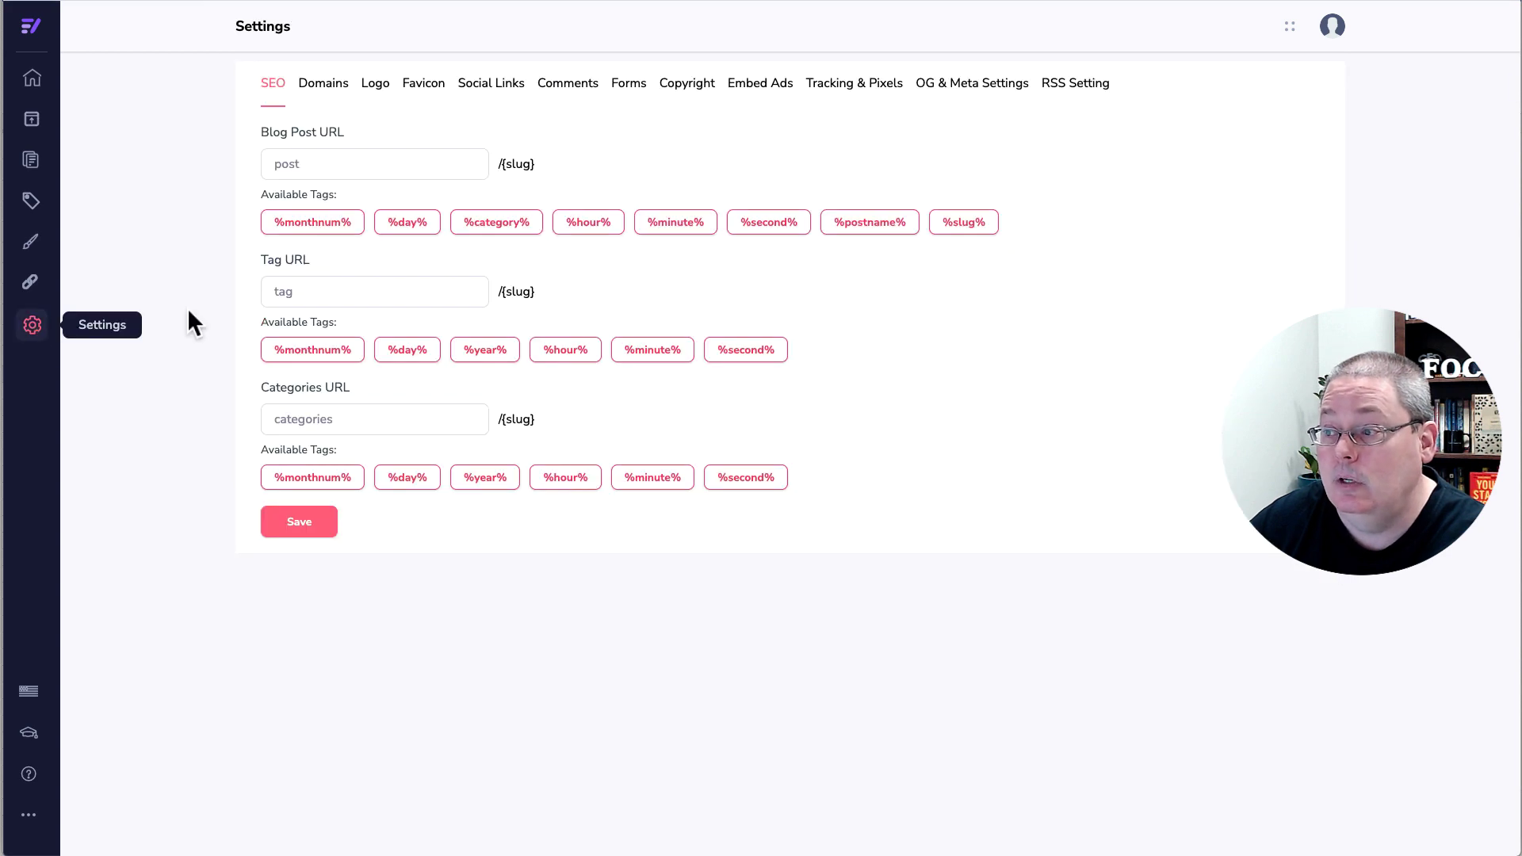
click(1080, 89)
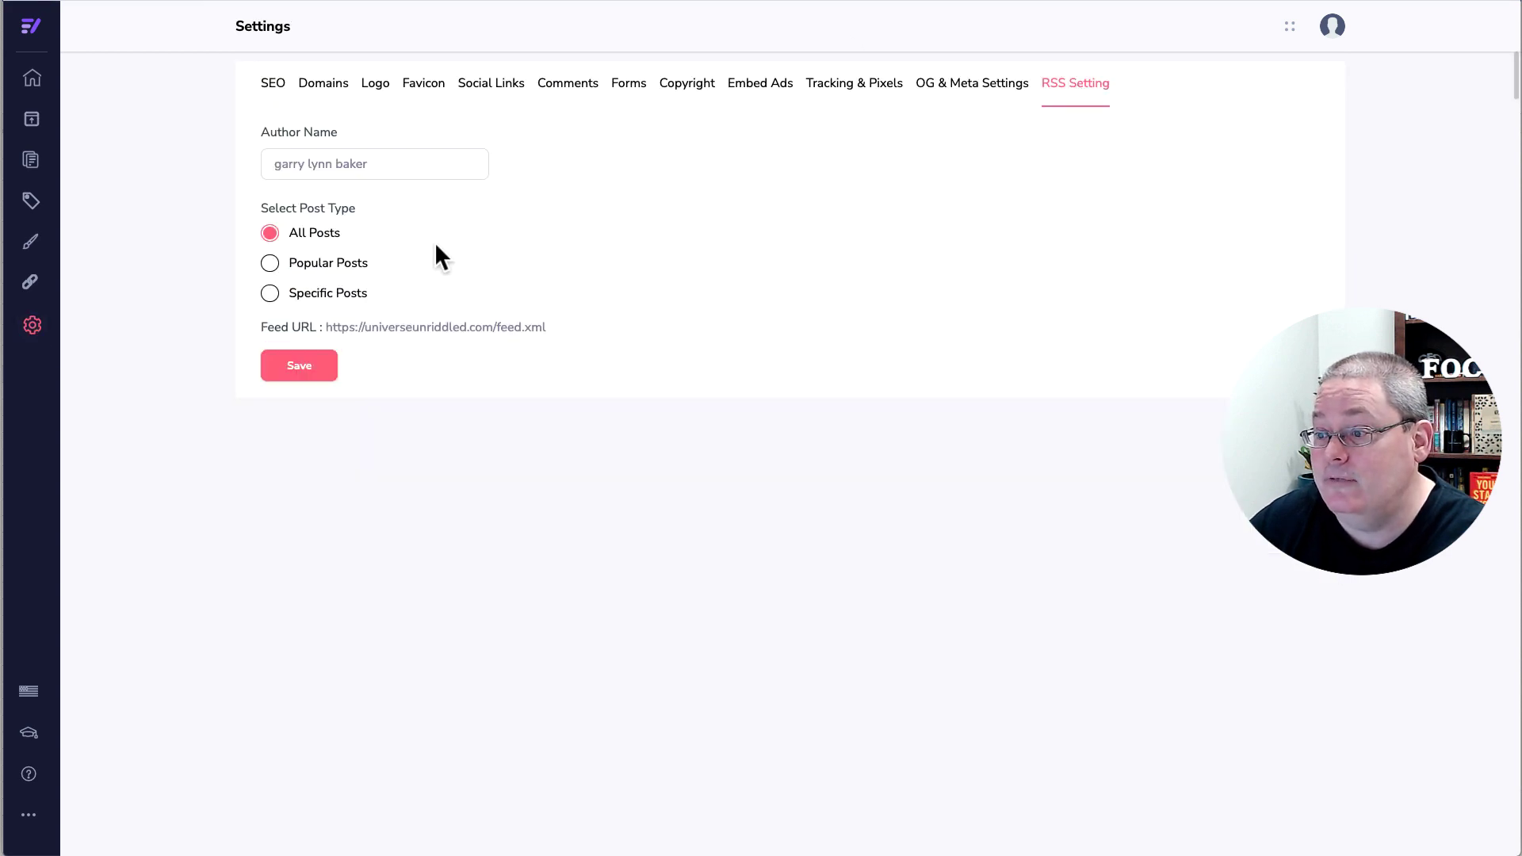